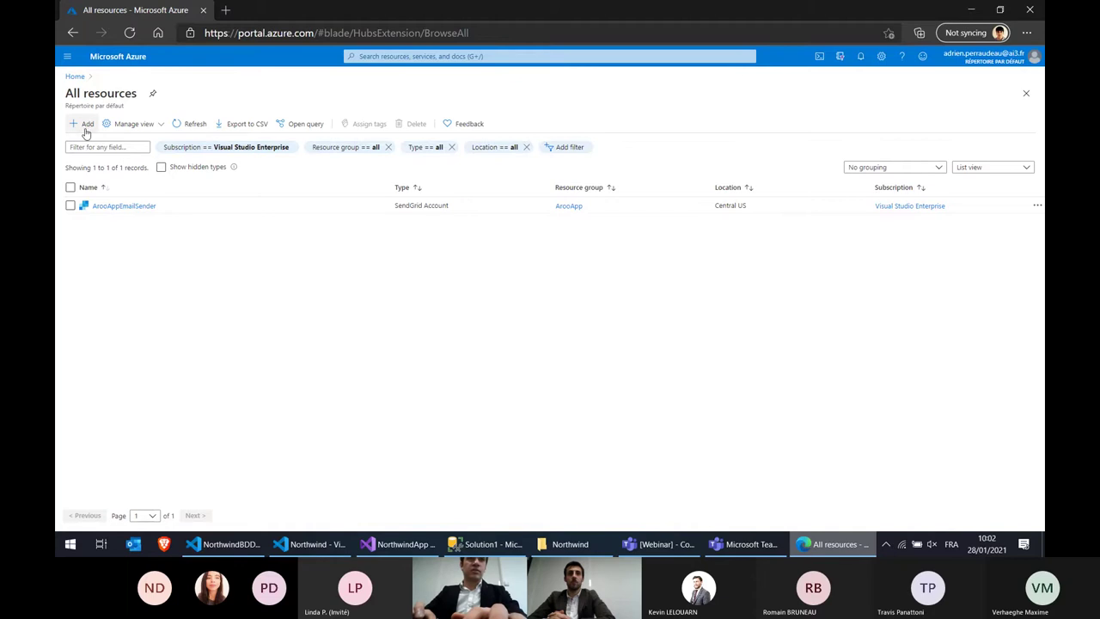
Step: Start a new SQL Database and create a new resource group named Northwind for it
left_click(73, 78)
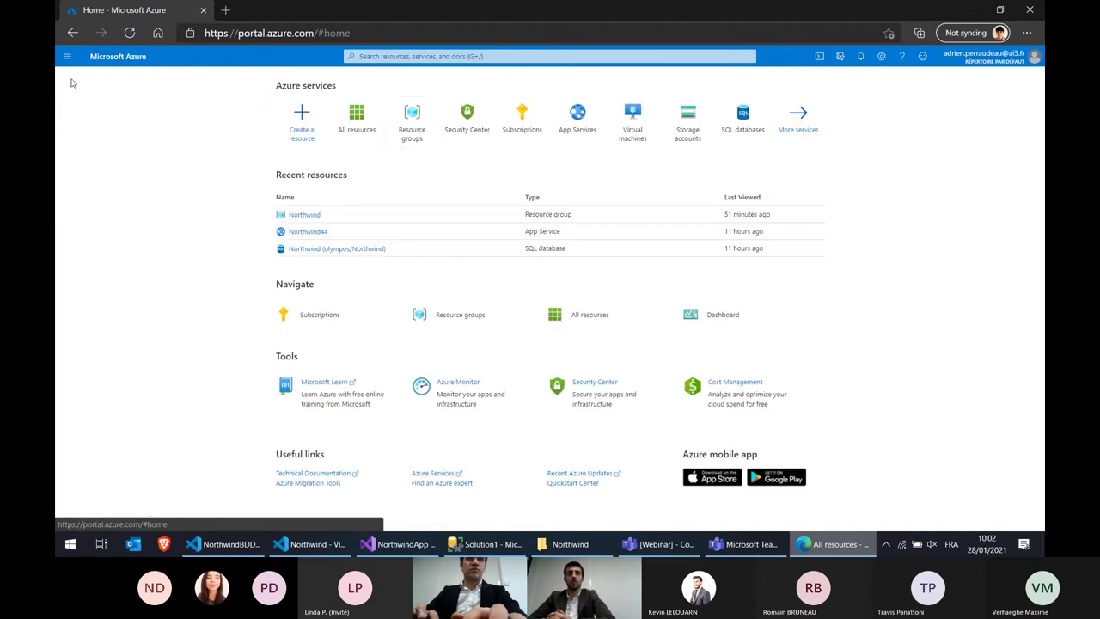
left_click(299, 125)
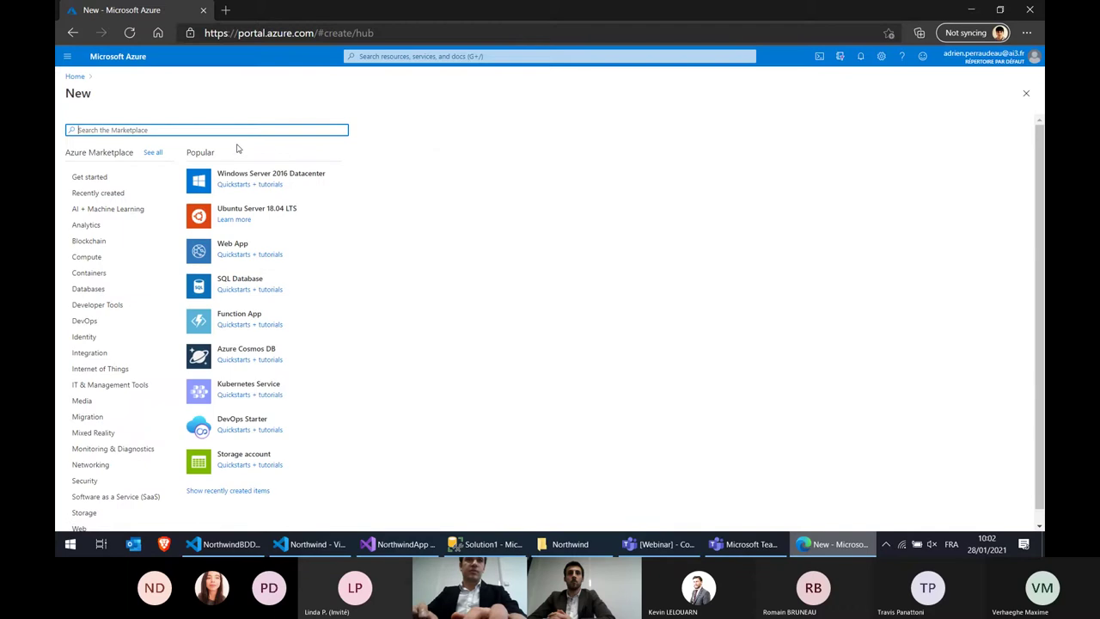
left_click(252, 284)
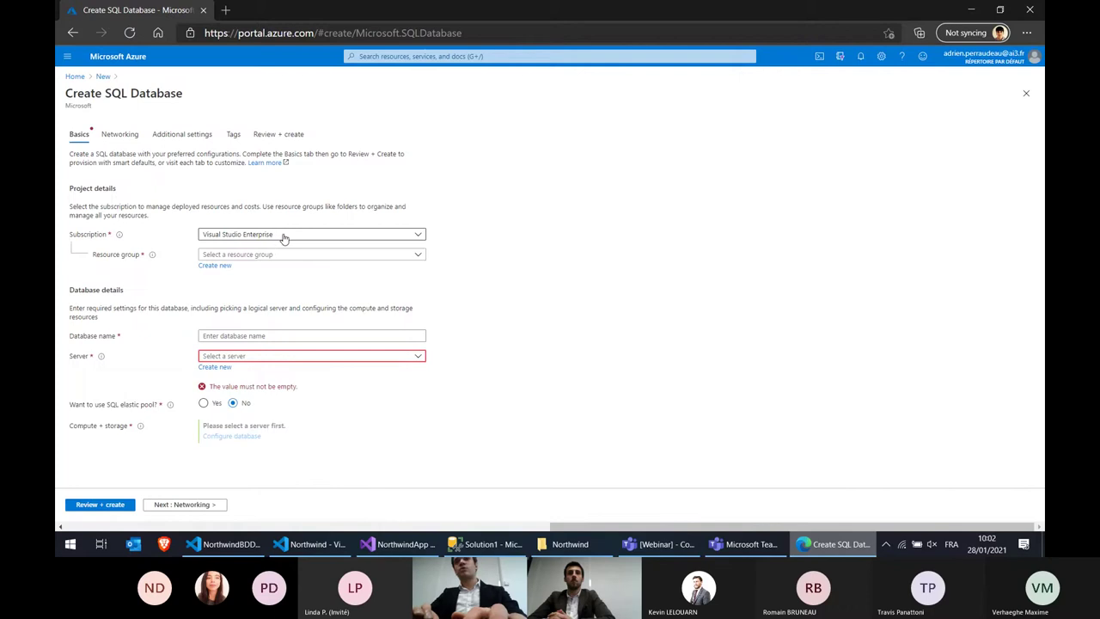
left_click(284, 256)
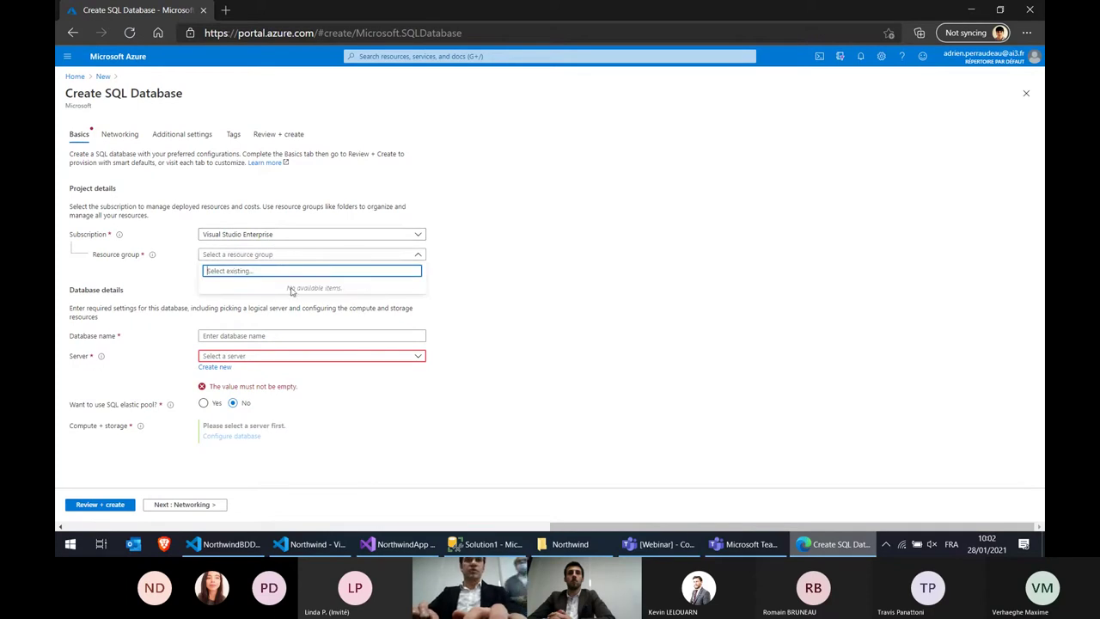
left_click(179, 273)
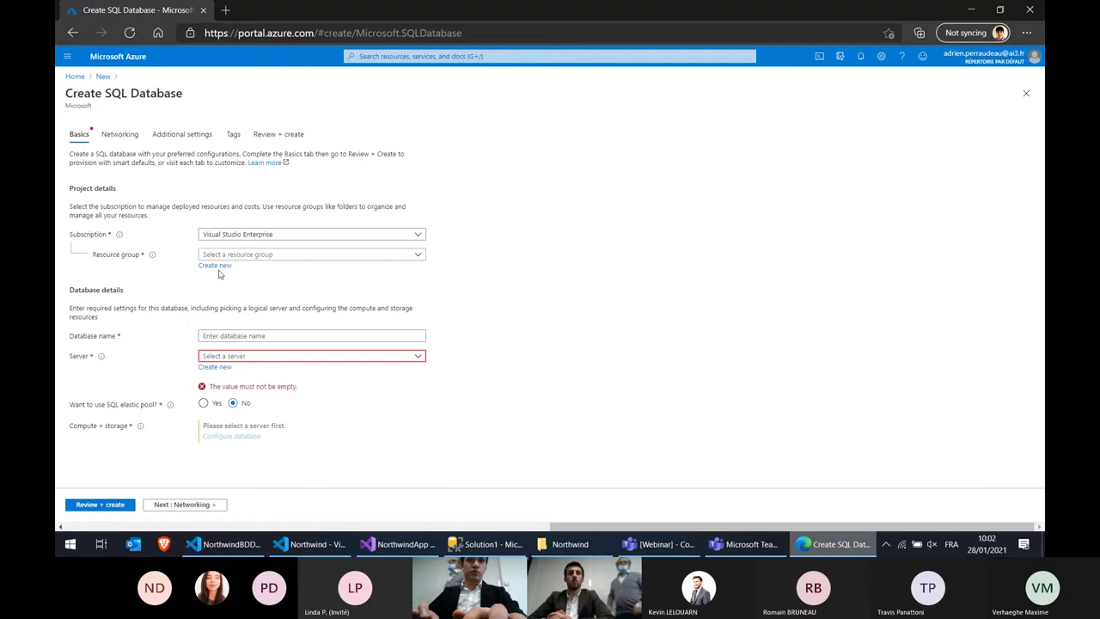
left_click(220, 268)
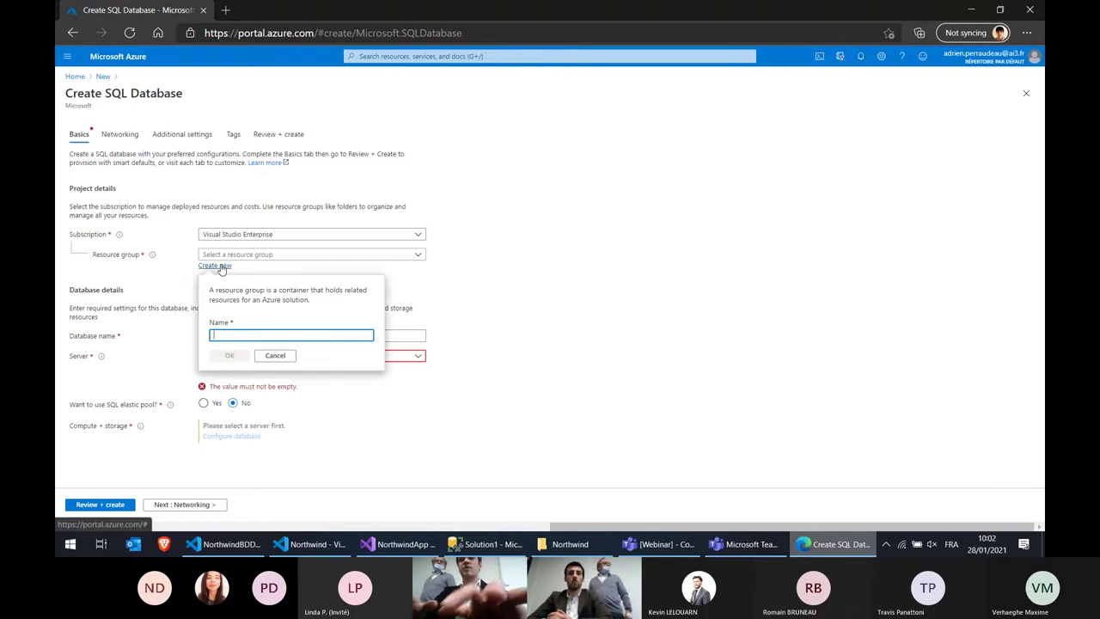
type("Northwind")
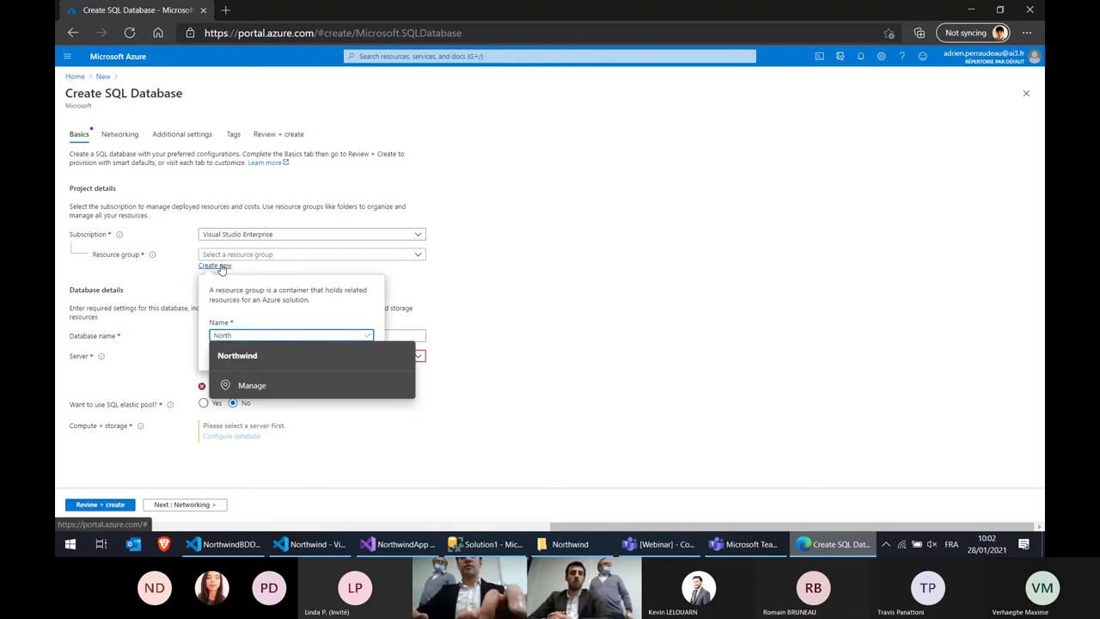
left_click(296, 335)
left_click(228, 355)
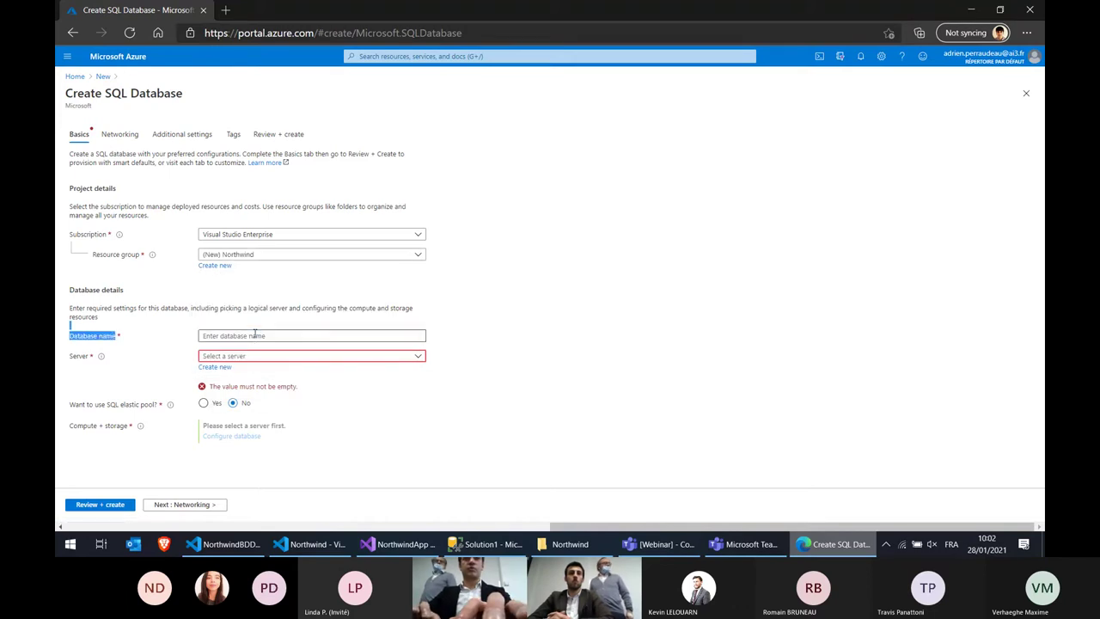
Step: Name the database Northwind and begin defining a new server, since none exist
left_click(255, 334)
type("Northwind")
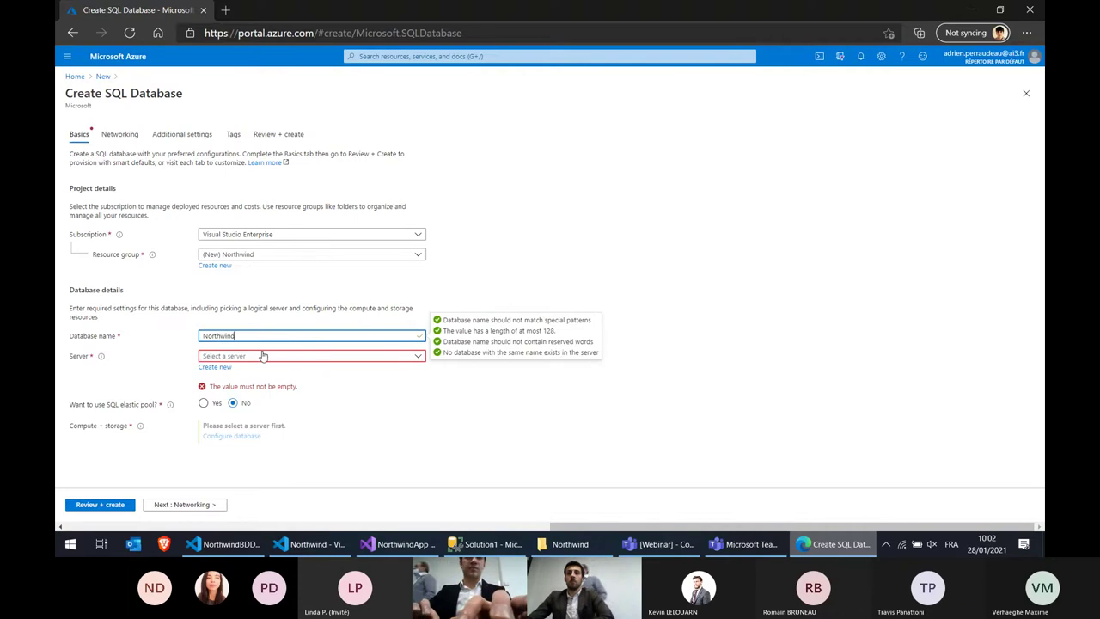
left_click(263, 356)
left_click(172, 362)
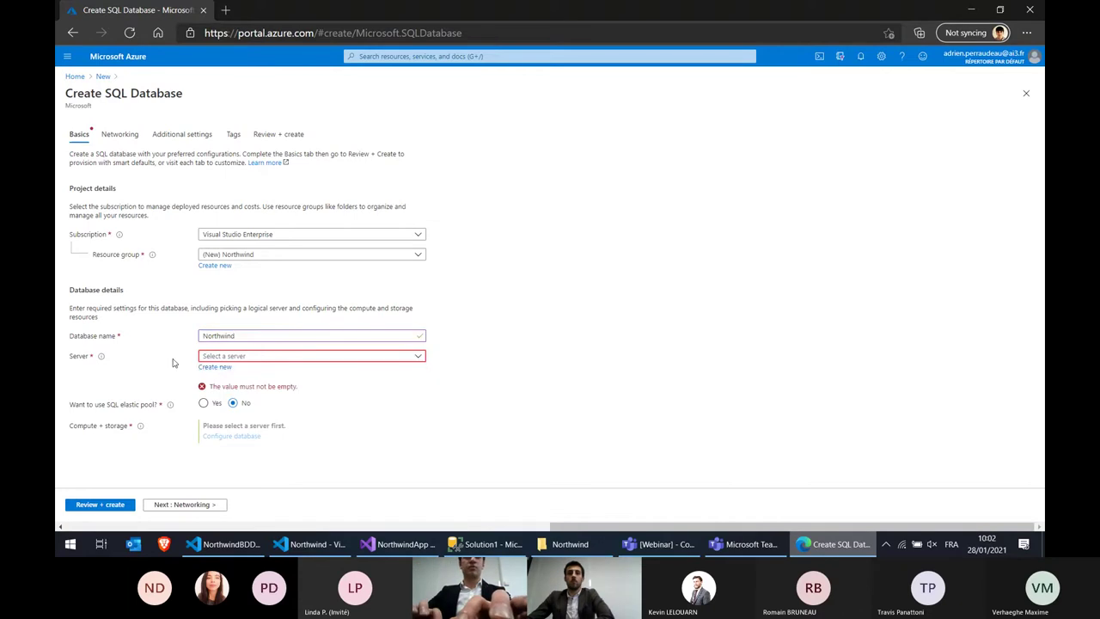
left_click(215, 367)
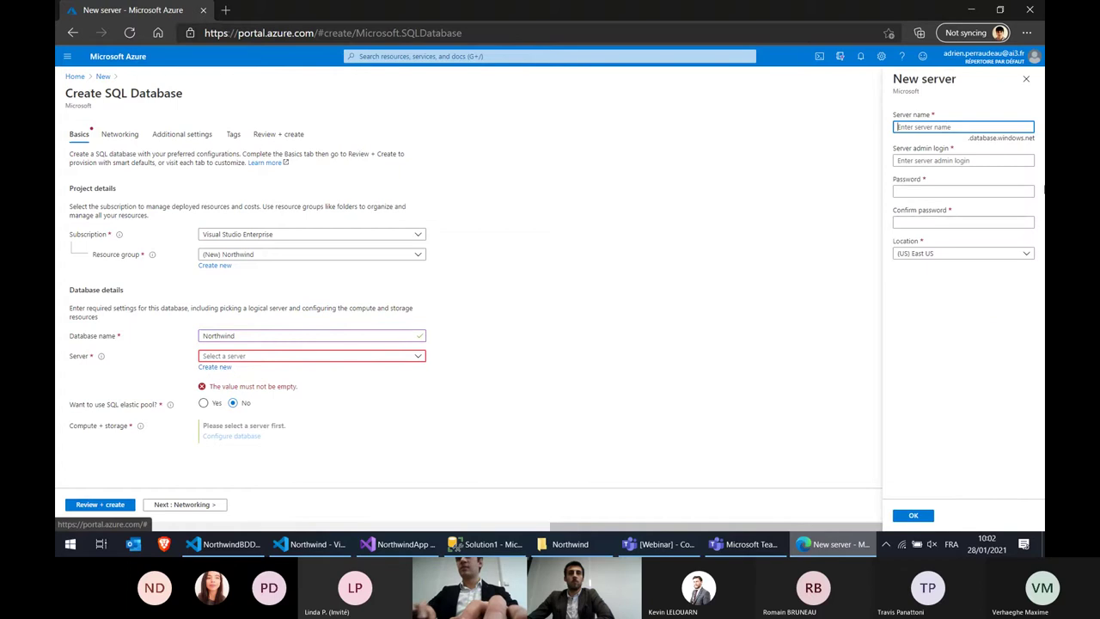
Step: Create server olympos in East US with an admin login and a confirmed password
type("d")
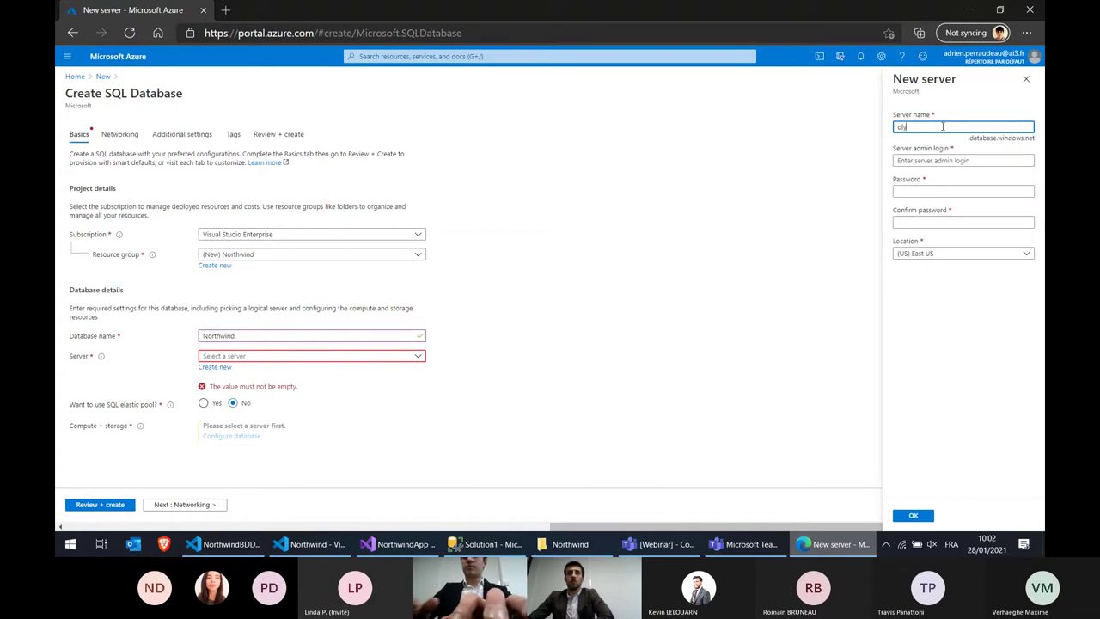
type("lympos")
key("Tab")
type("ol")
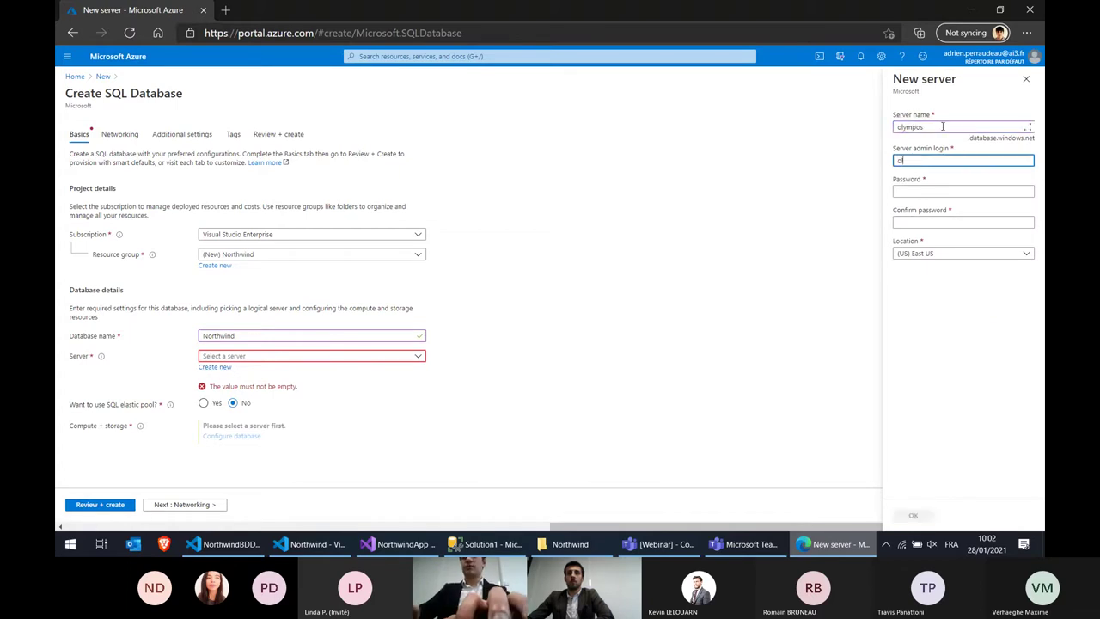
type("ympe")
key("Tab")
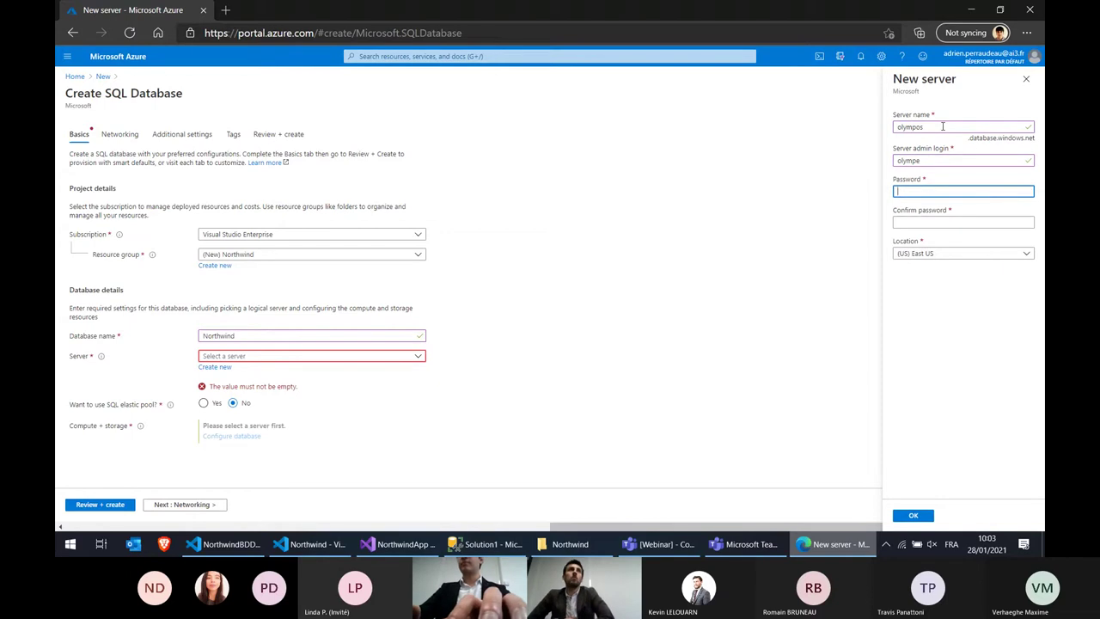
type("********")
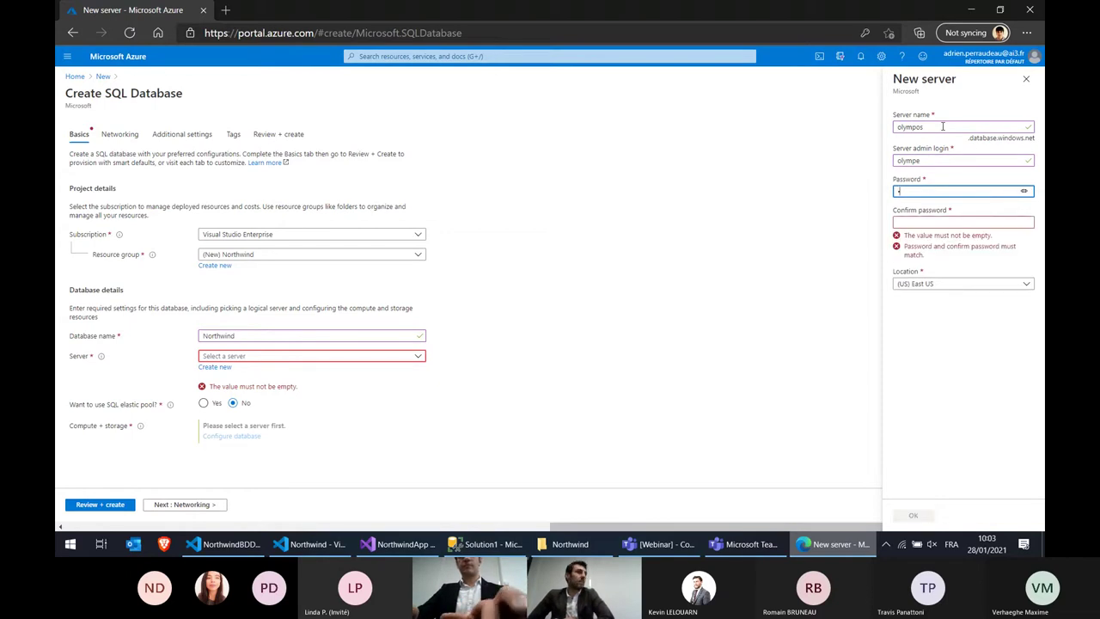
type("*")
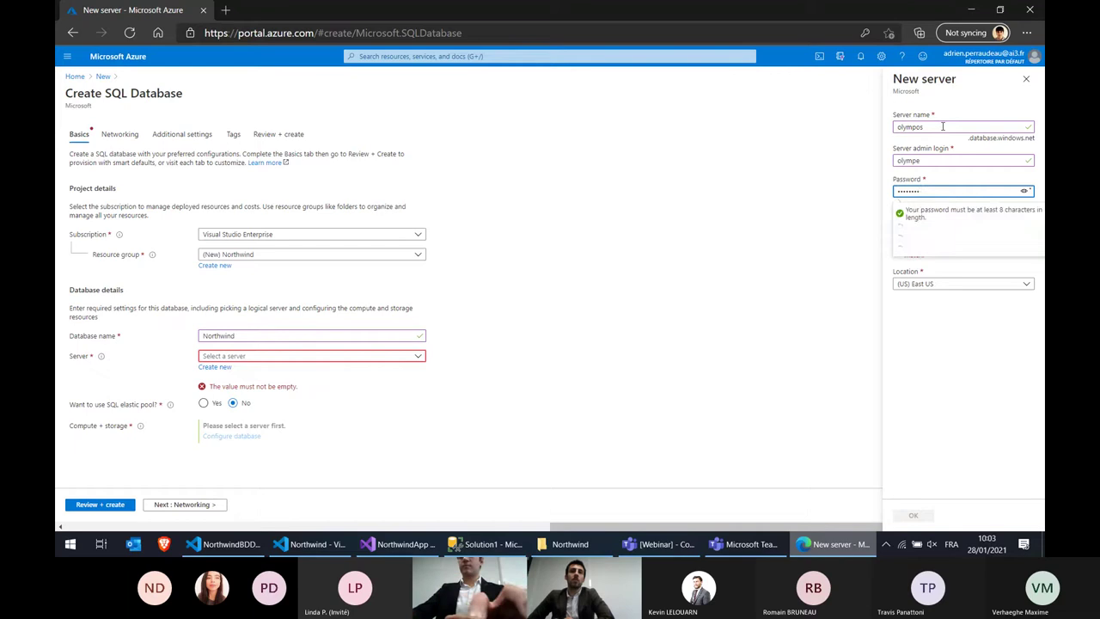
key("Tab")
type("**")
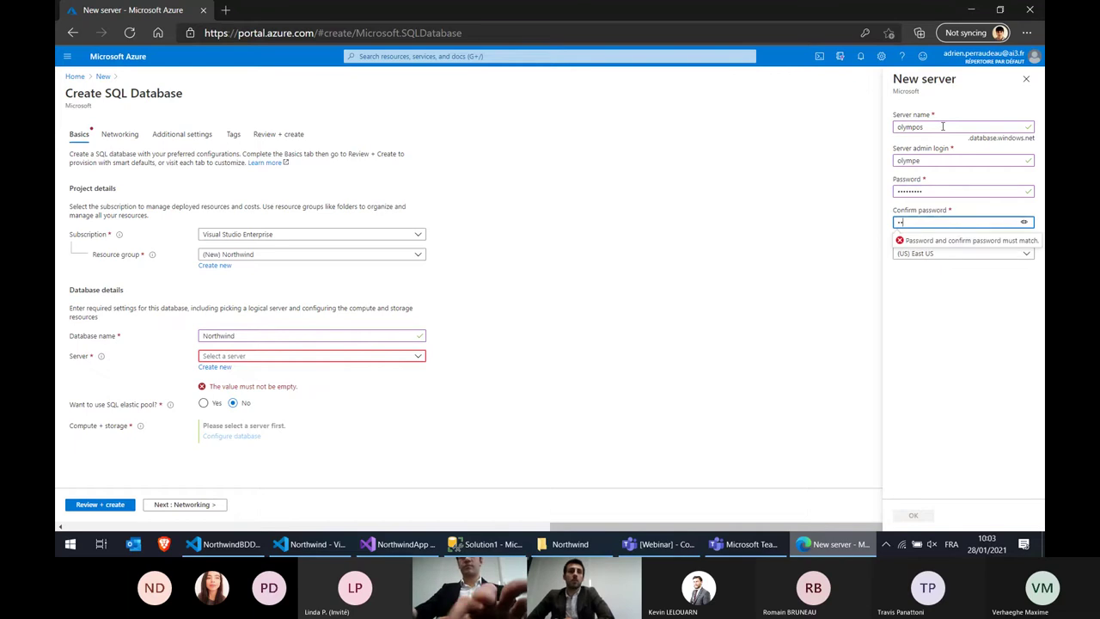
type("******")
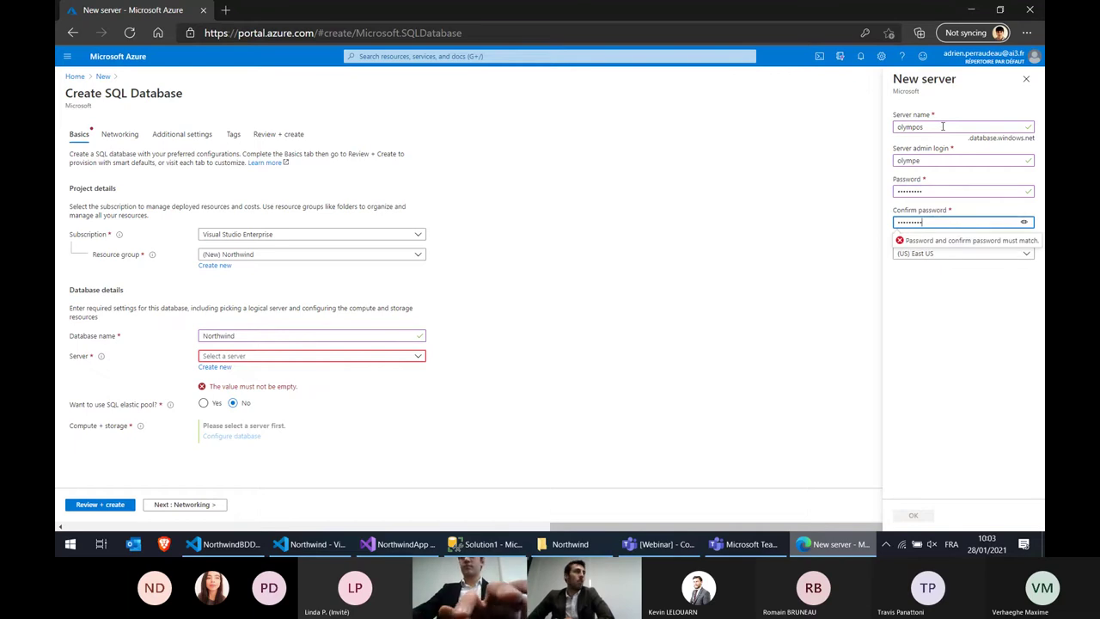
left_click(960, 331)
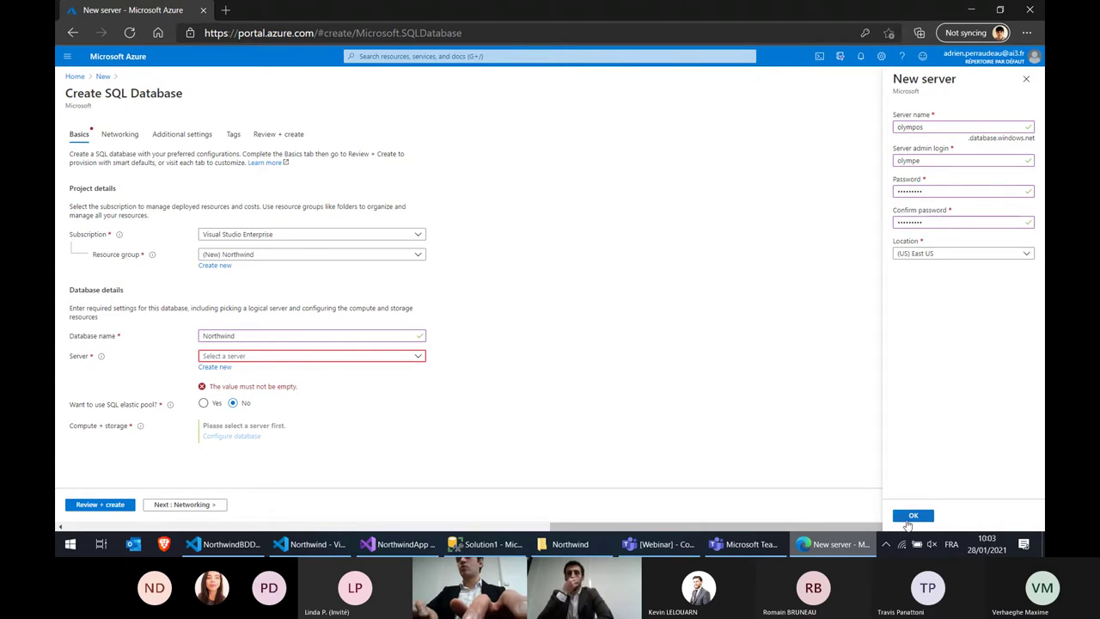
left_click(911, 519)
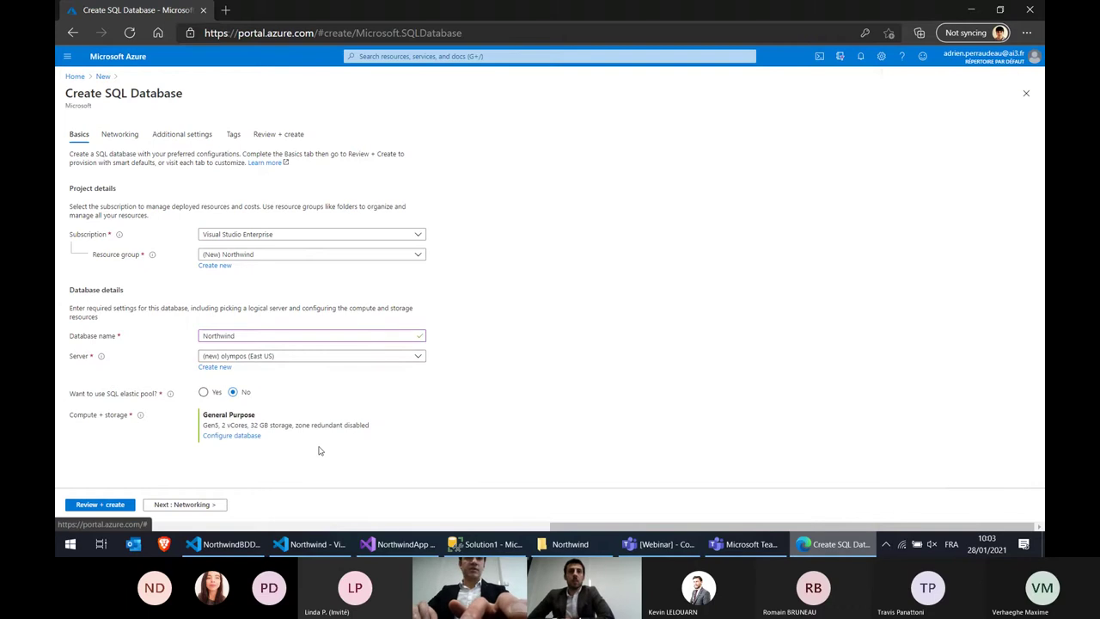
Step: Configure the database compute as the Basic tier with 500 MB maximum data size
left_click(220, 436)
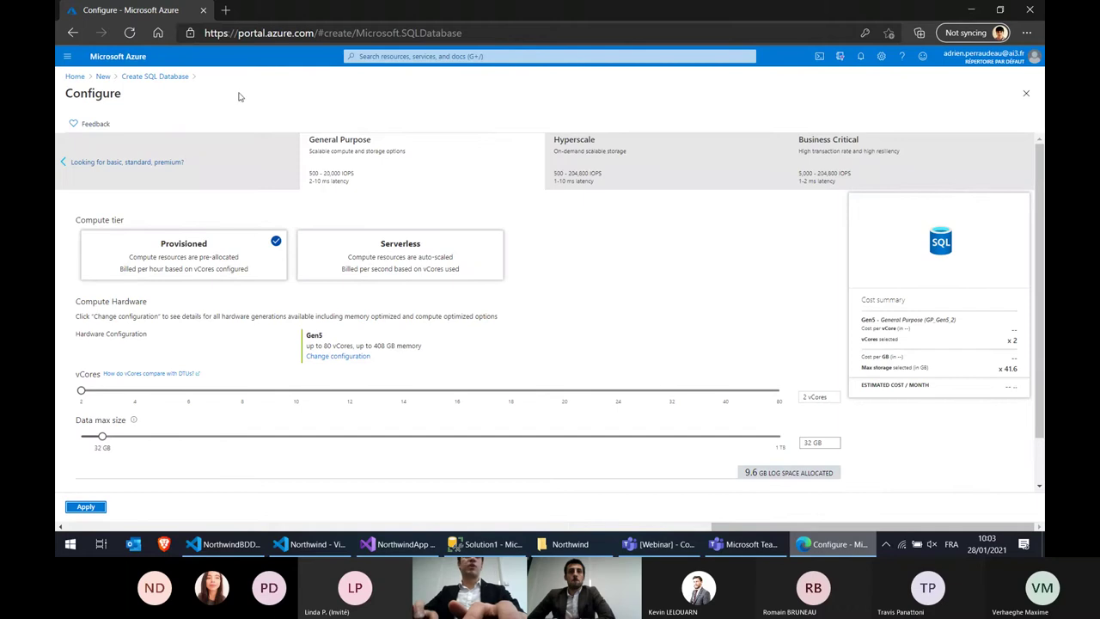
left_click(202, 161)
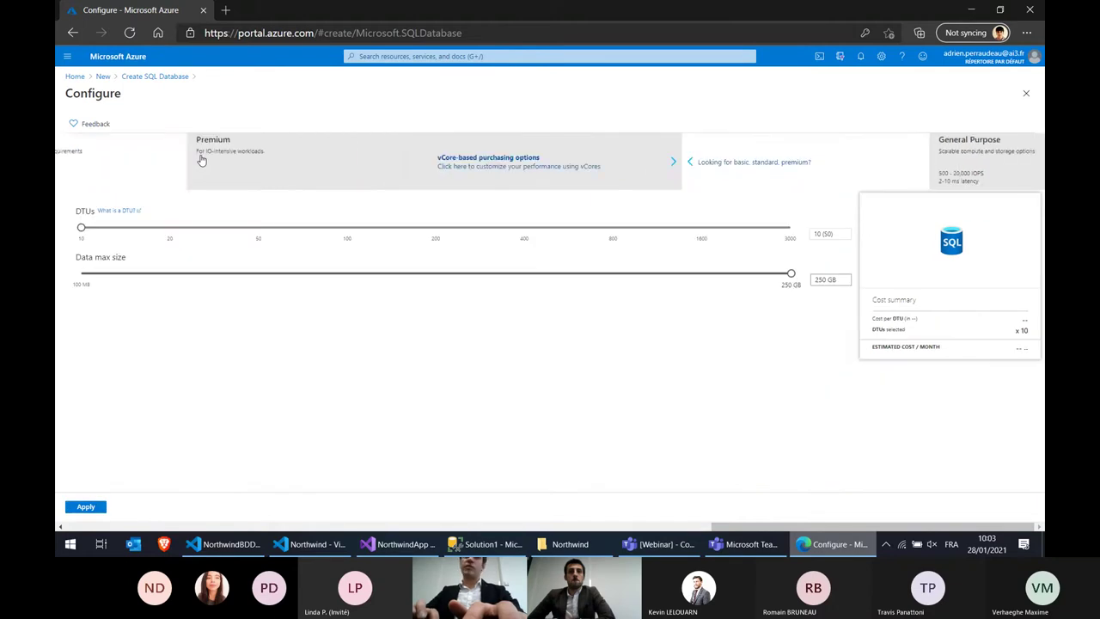
left_click(201, 161)
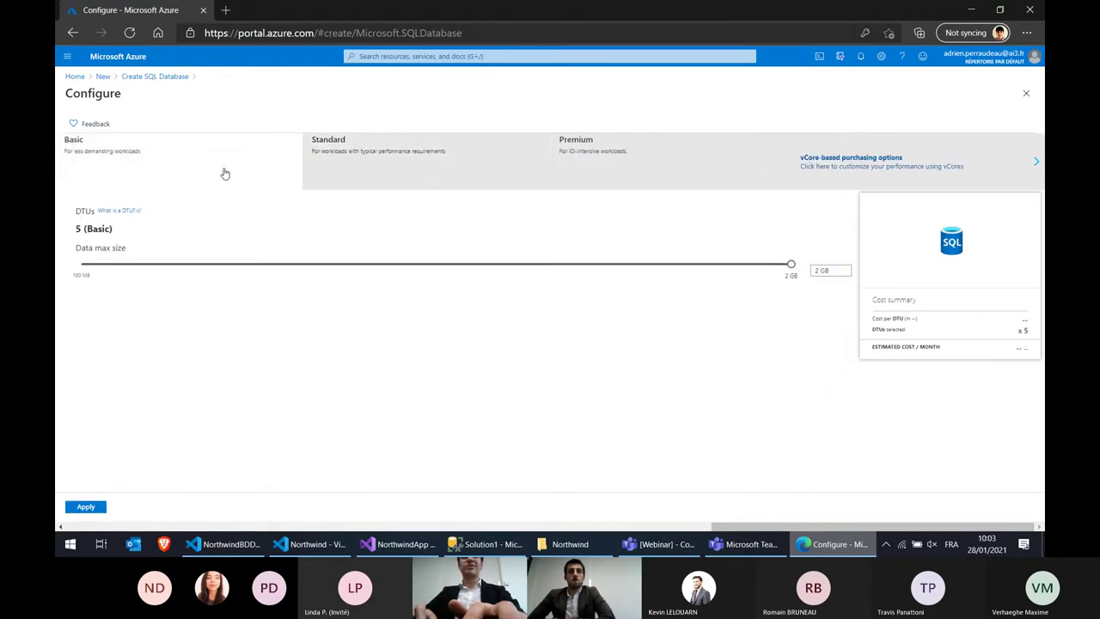
left_click(391, 270)
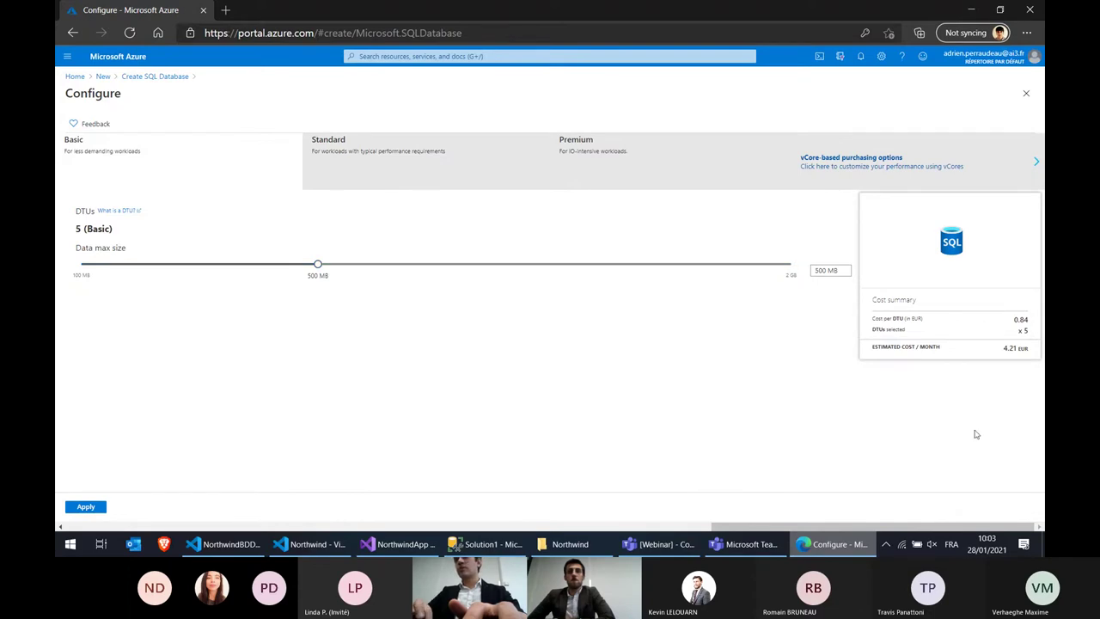
left_click(86, 507)
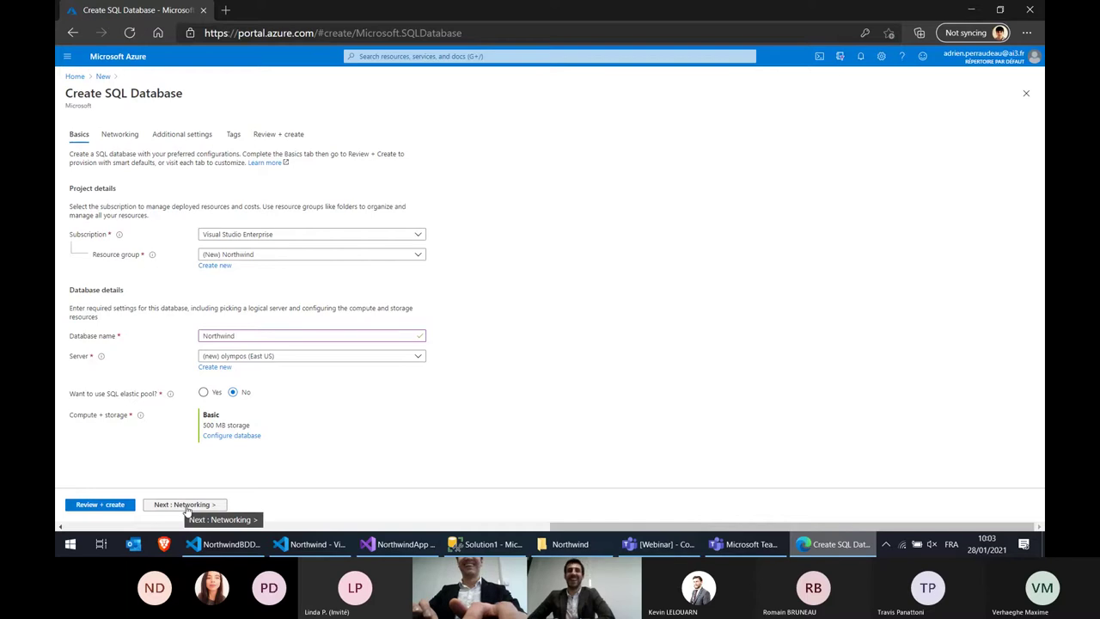
Step: Review and create the Northwind database, then return to the portal home page
left_click(113, 507)
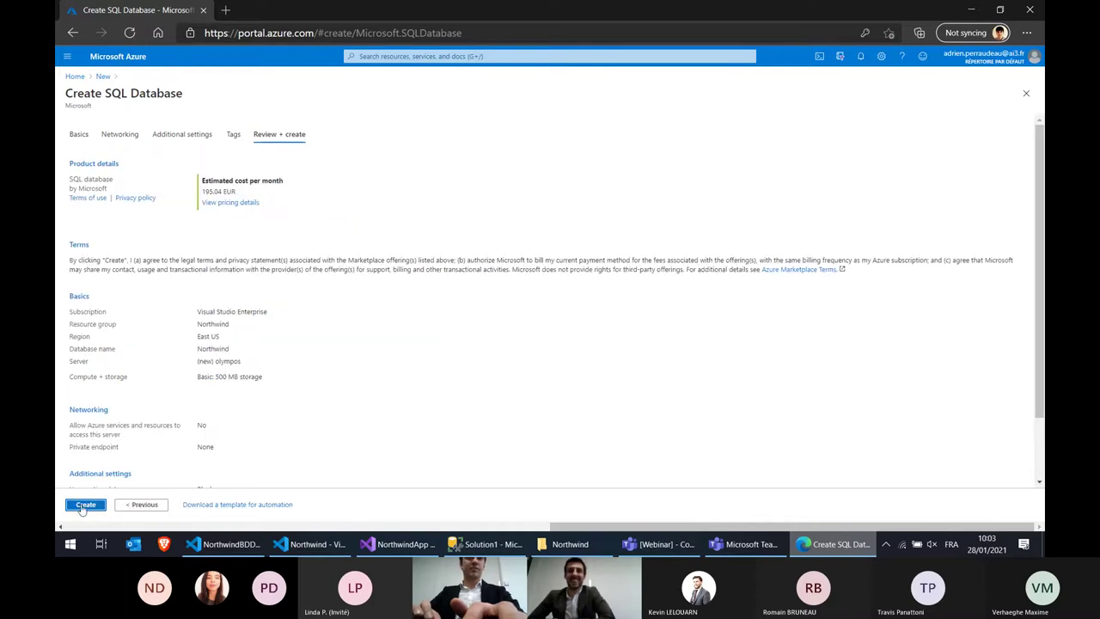
left_click(83, 507)
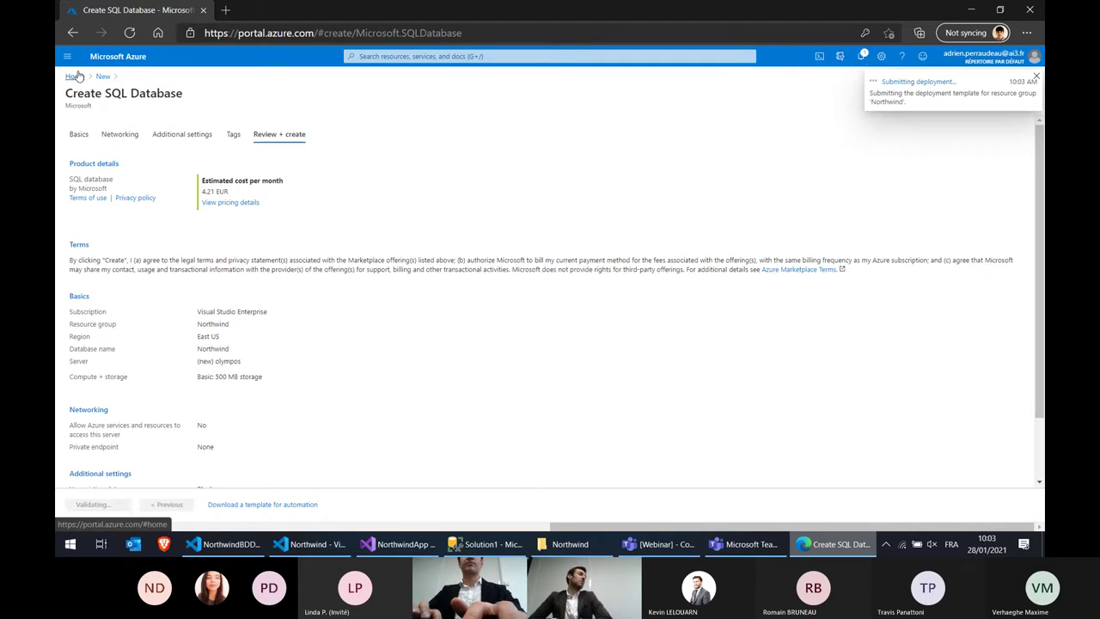
left_click(75, 77)
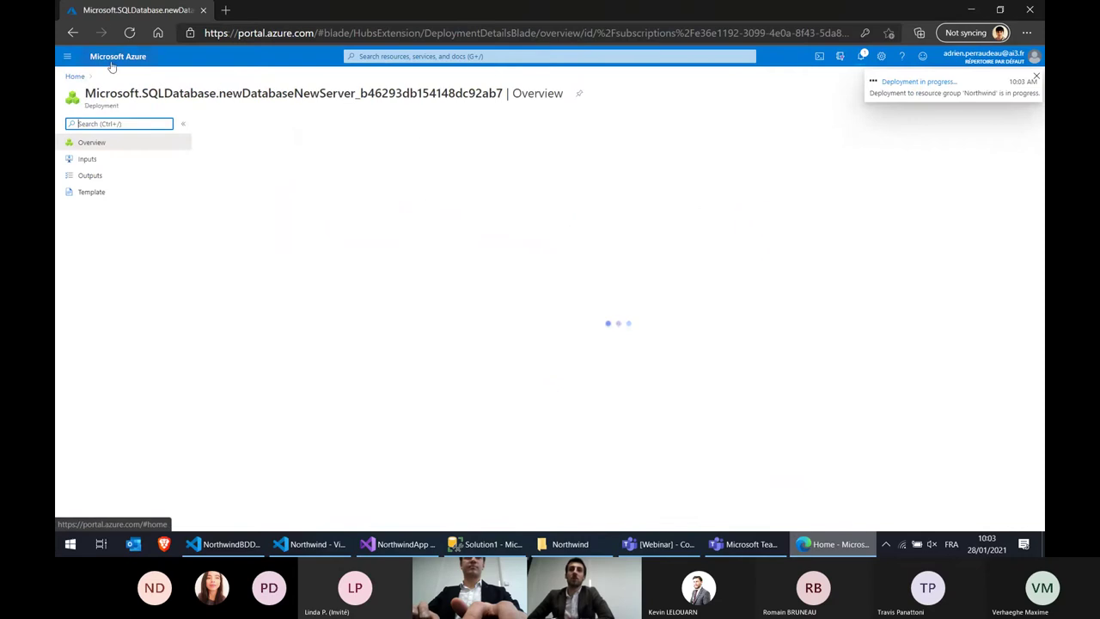
left_click(75, 76)
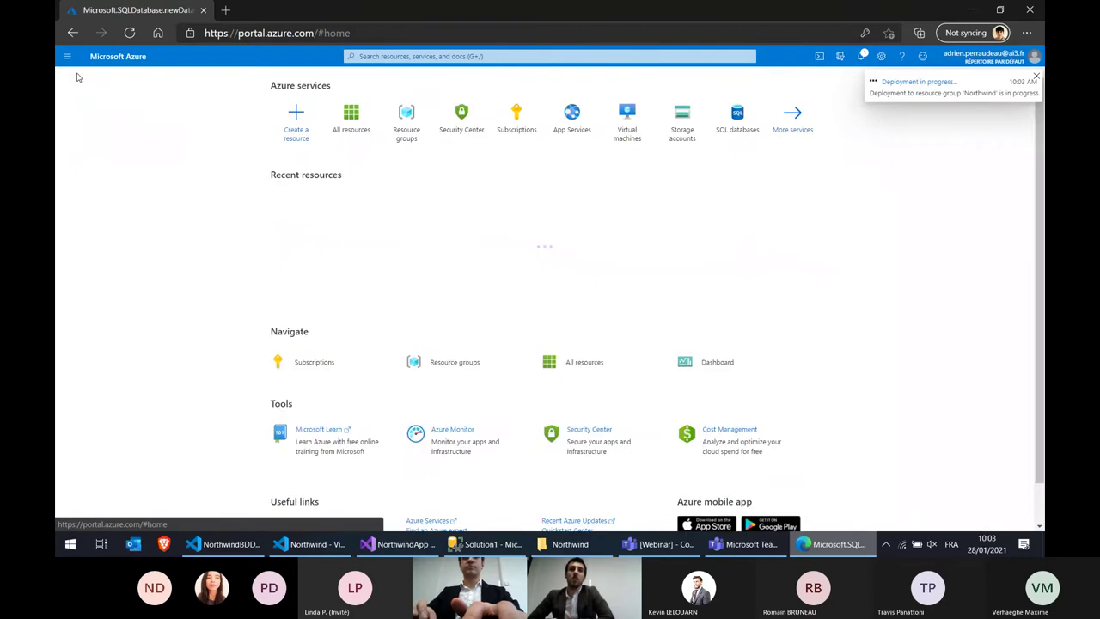
Step: Start a new App Service web app named Northwind44 in the Northwind resource group
left_click(300, 125)
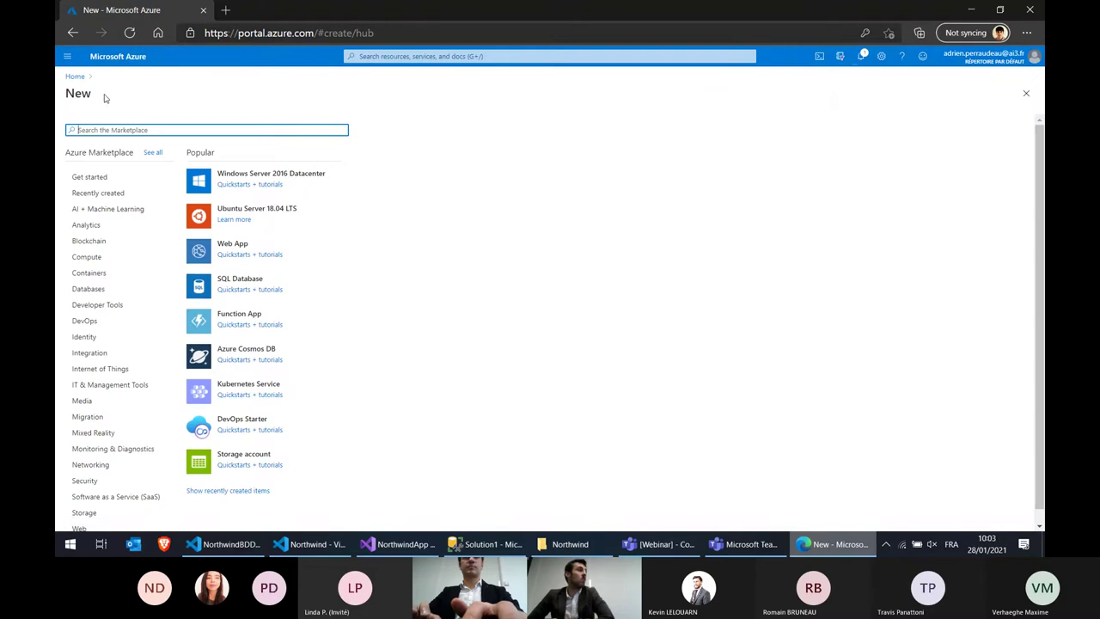
left_click(77, 77)
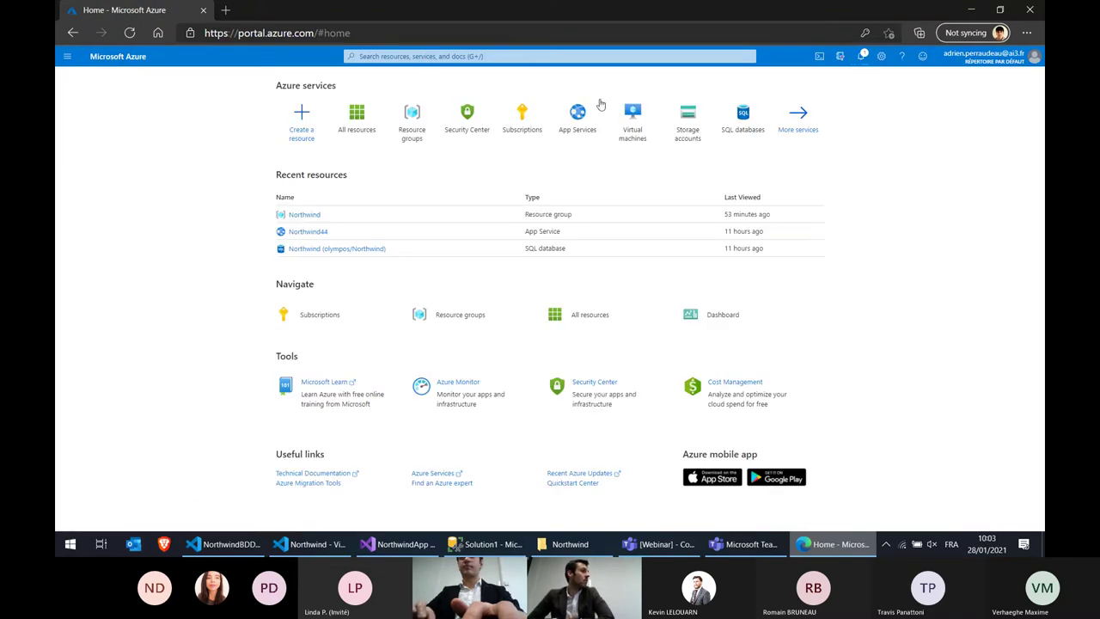
left_click(572, 122)
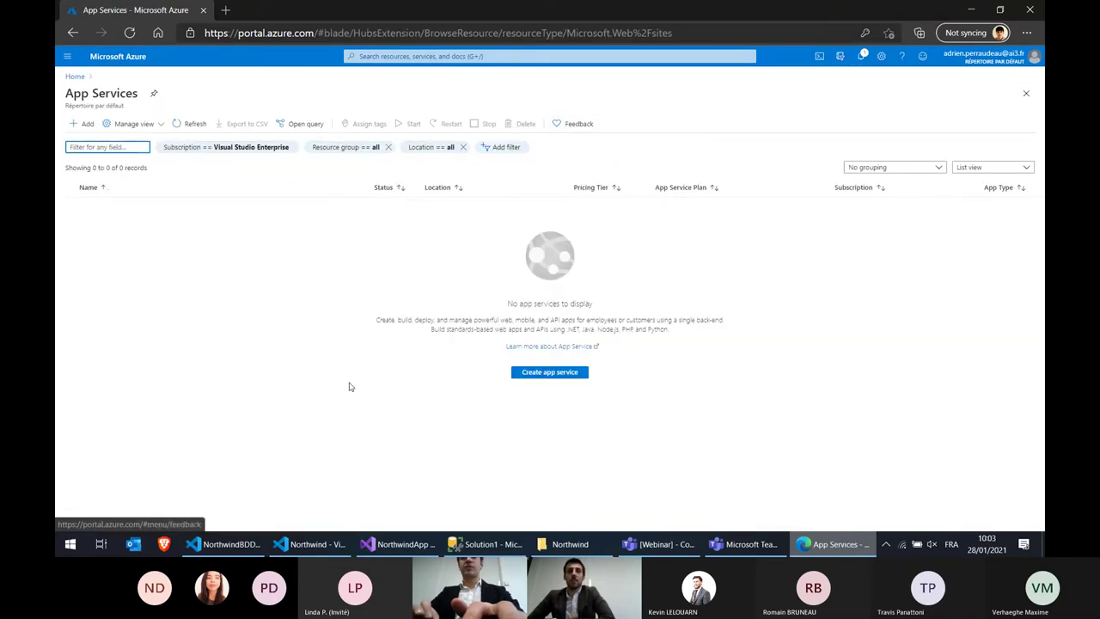
left_click(553, 373)
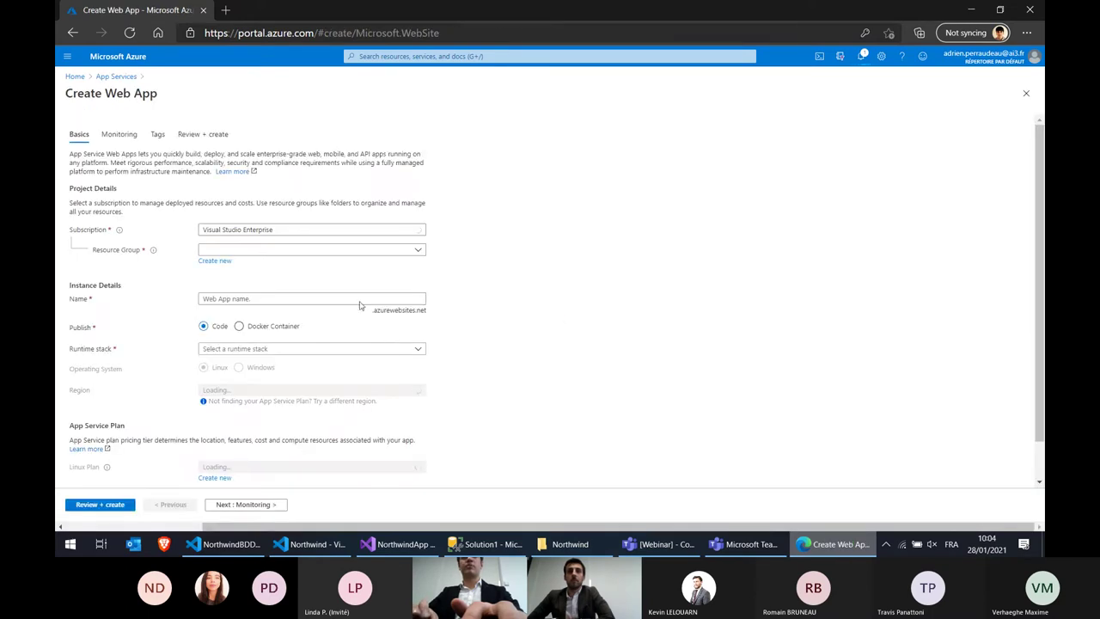
left_click(276, 253)
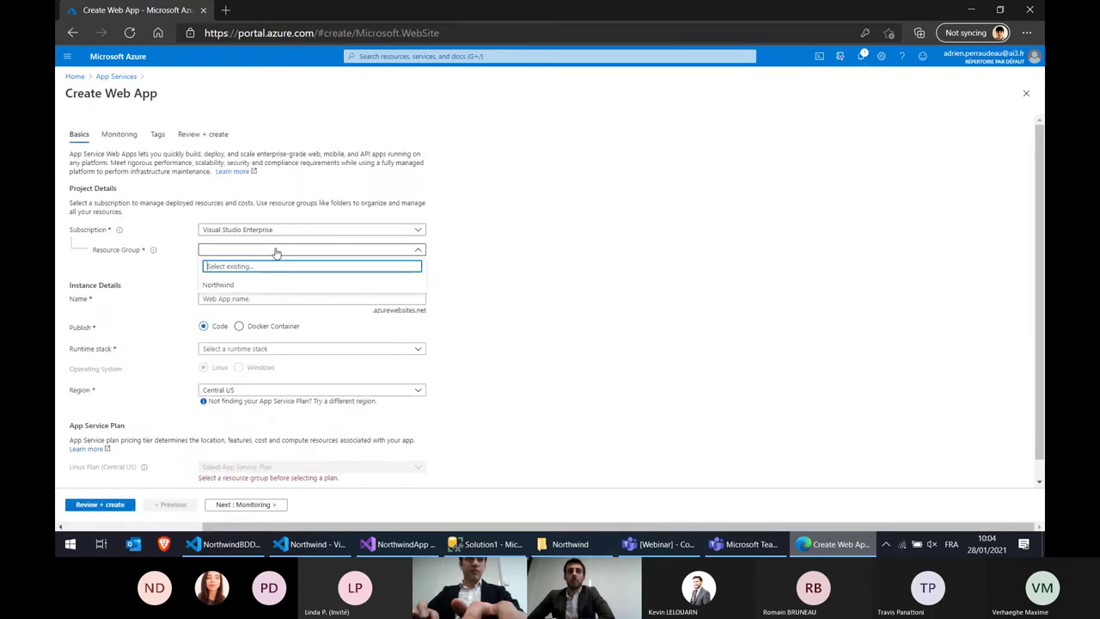
left_click(275, 287)
left_click(252, 296)
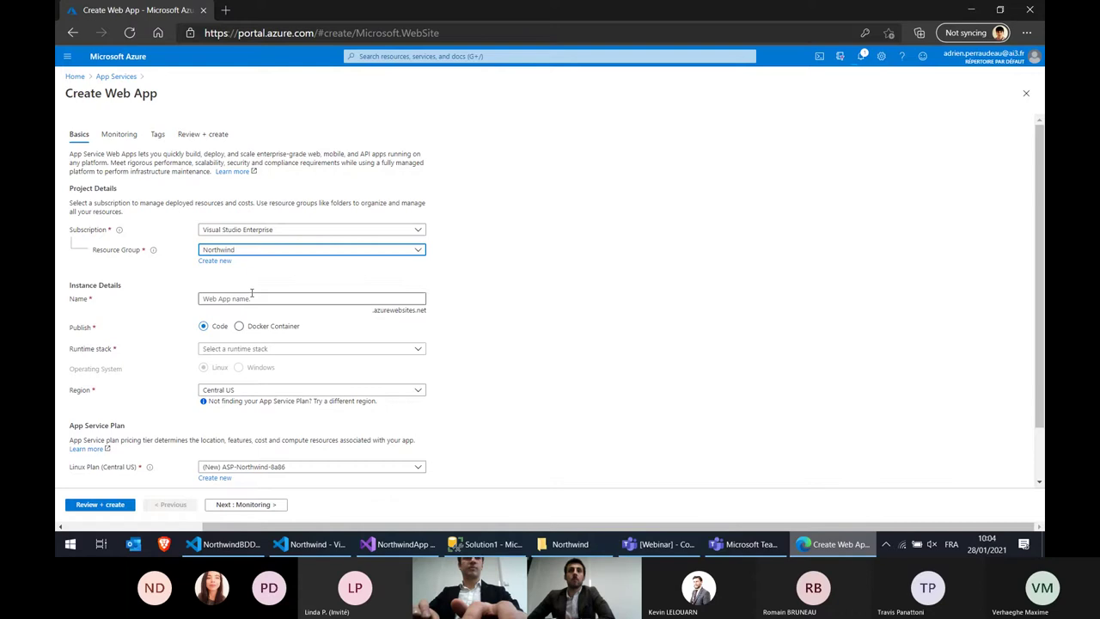
type("Nor")
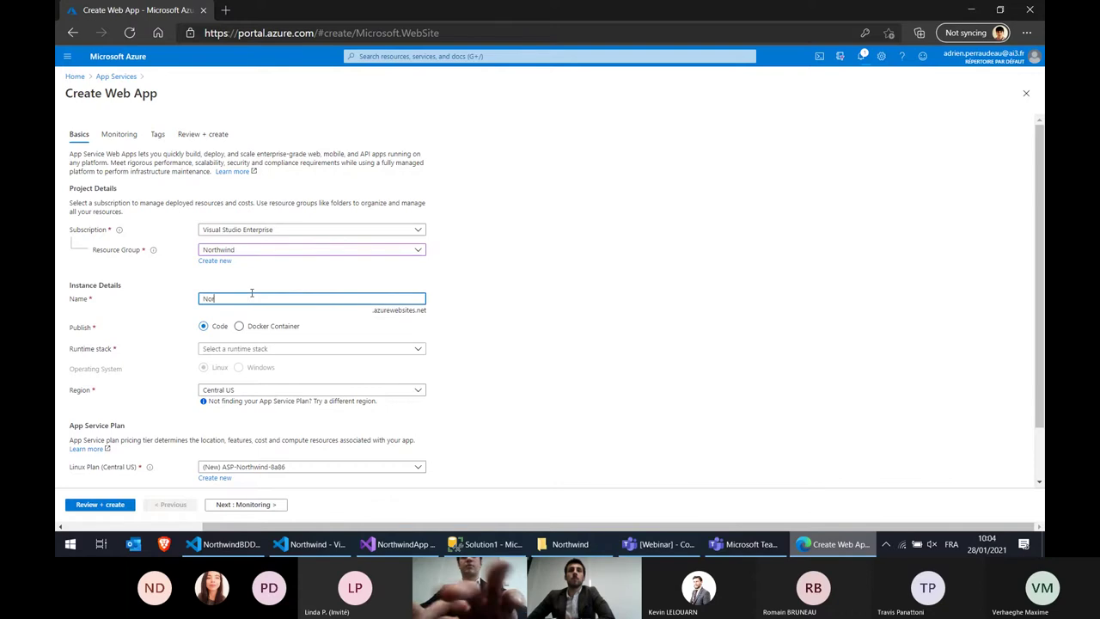
type("thwind")
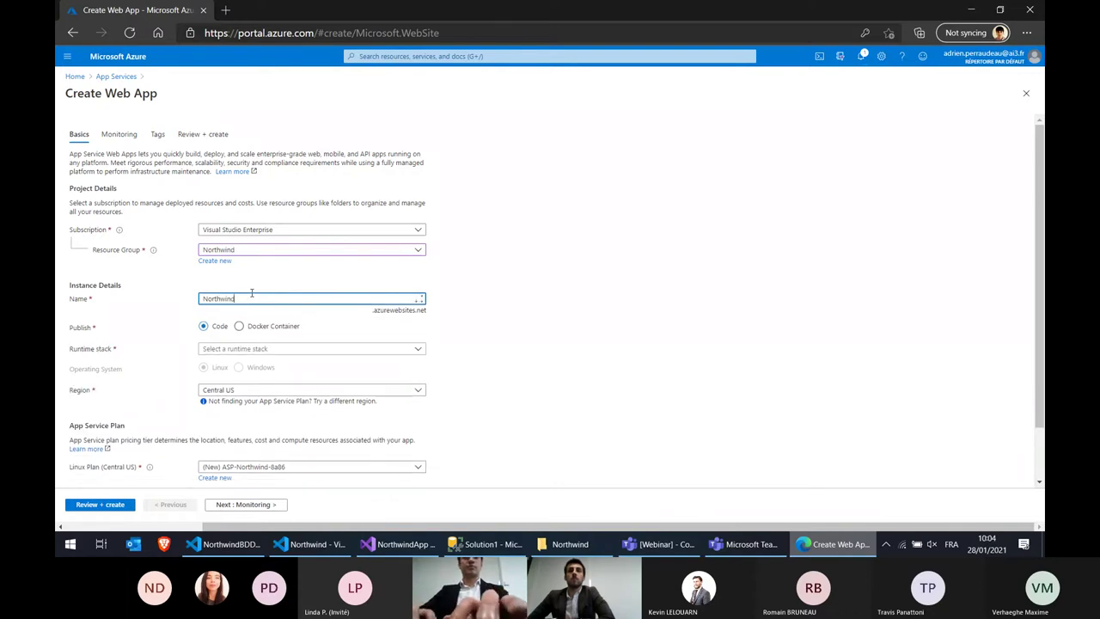
type("44")
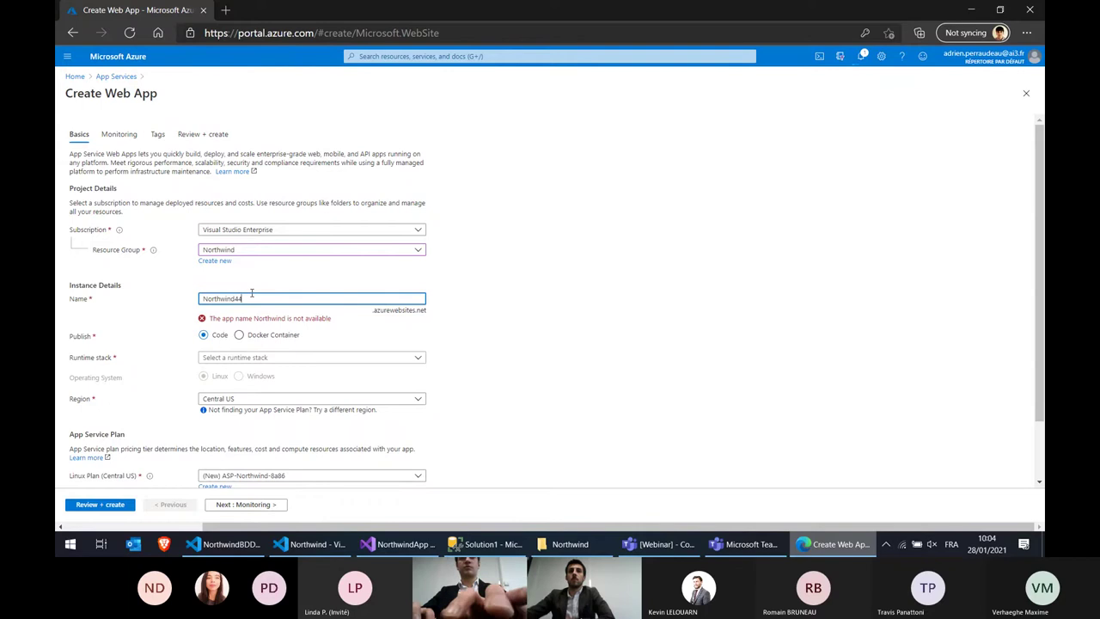
type("4")
left_click(158, 304)
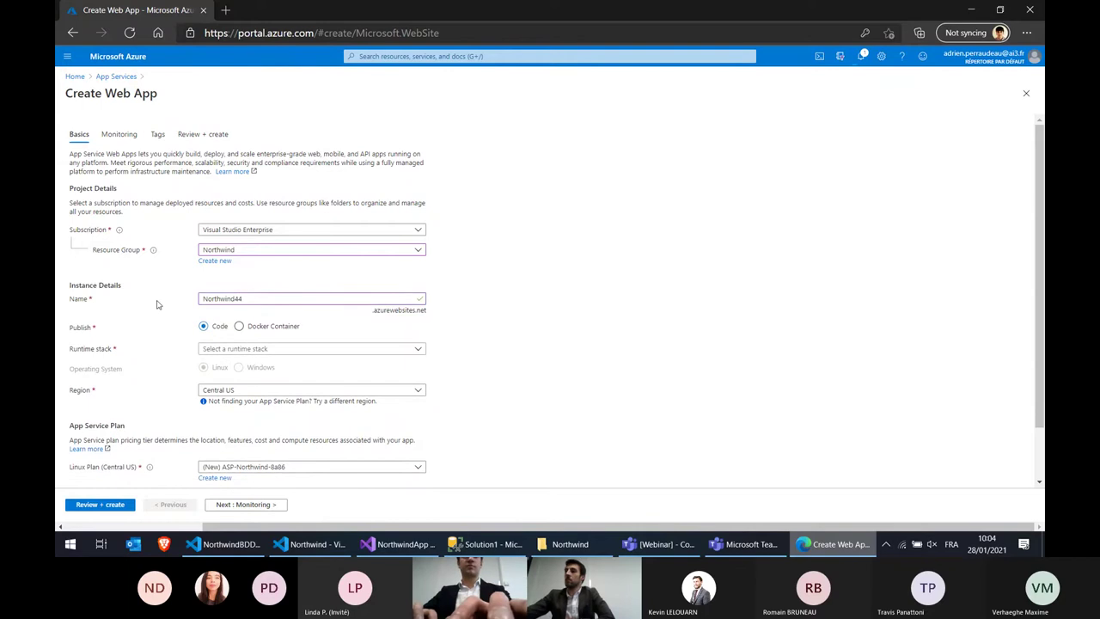
Step: Set the runtime stack to .NET 5 and the pricing tier to Dev/Test Free F1
left_click(277, 350)
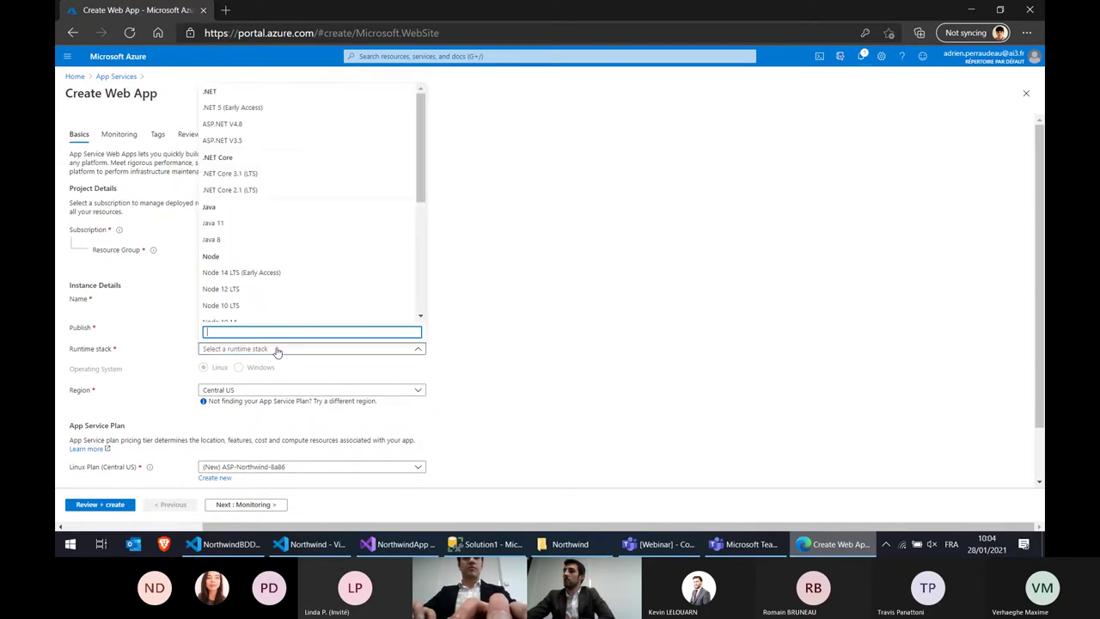
left_click(327, 109)
scroll(538, 429, "down", 2)
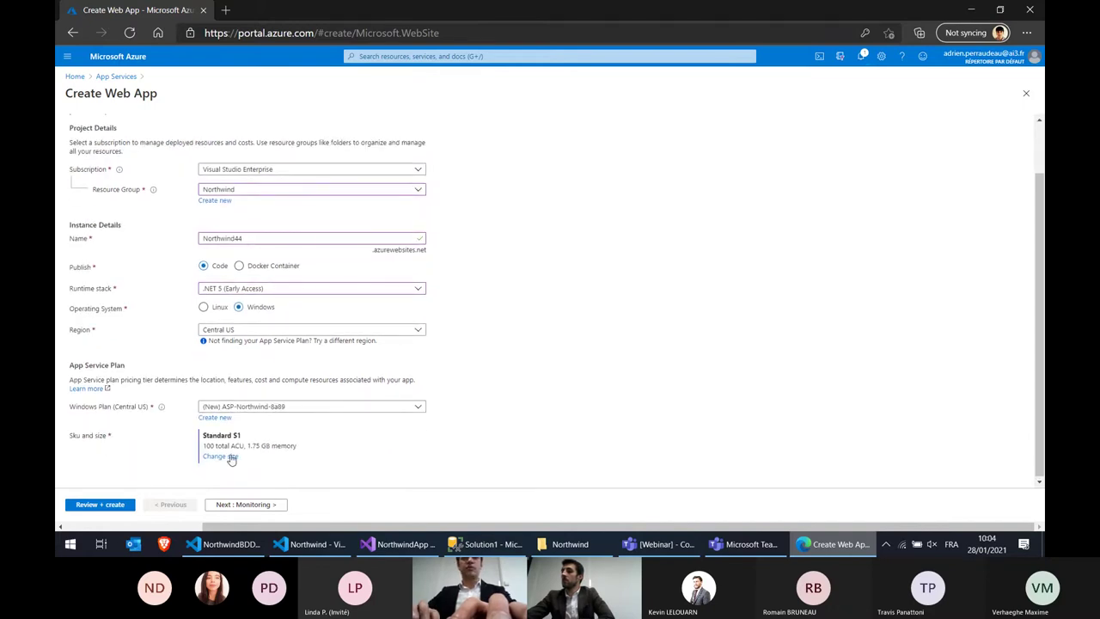
left_click(231, 458)
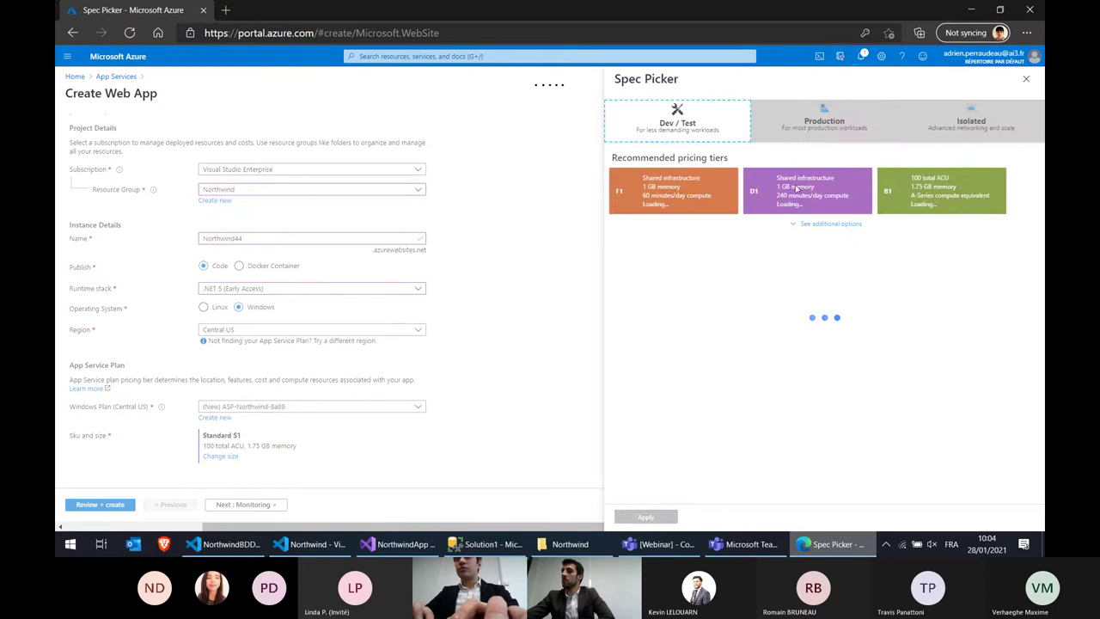
left_click(669, 120)
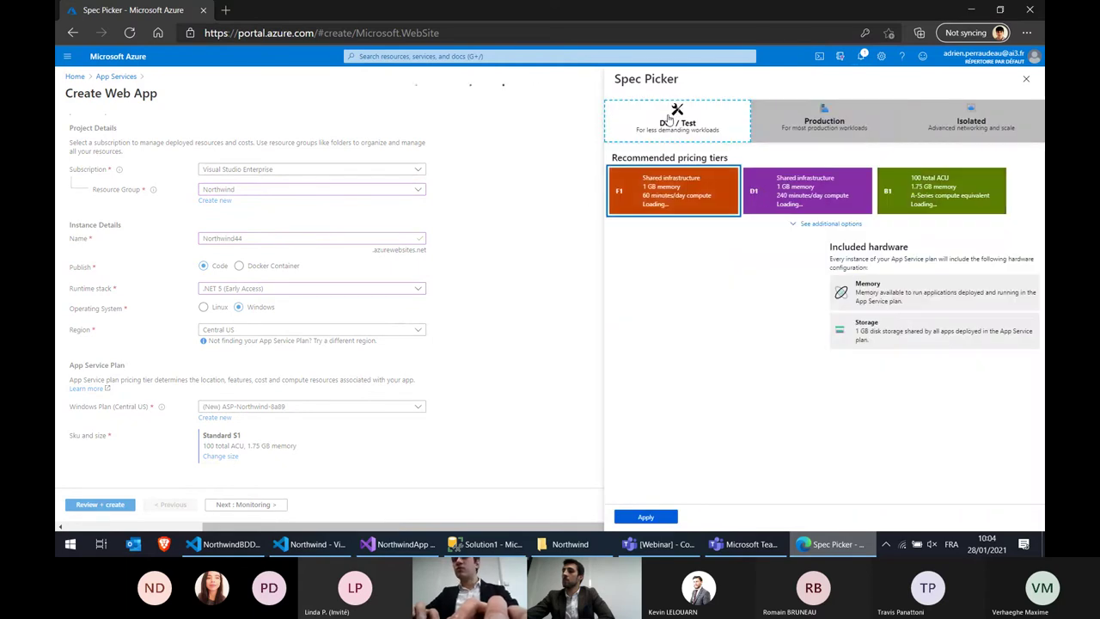
left_click(678, 189)
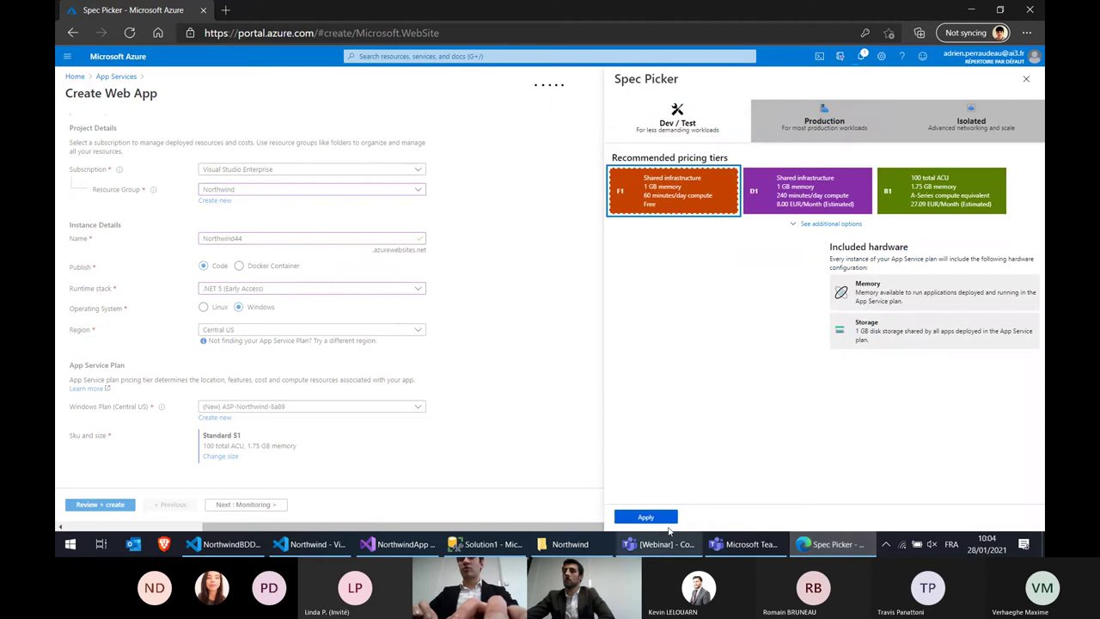
left_click(667, 518)
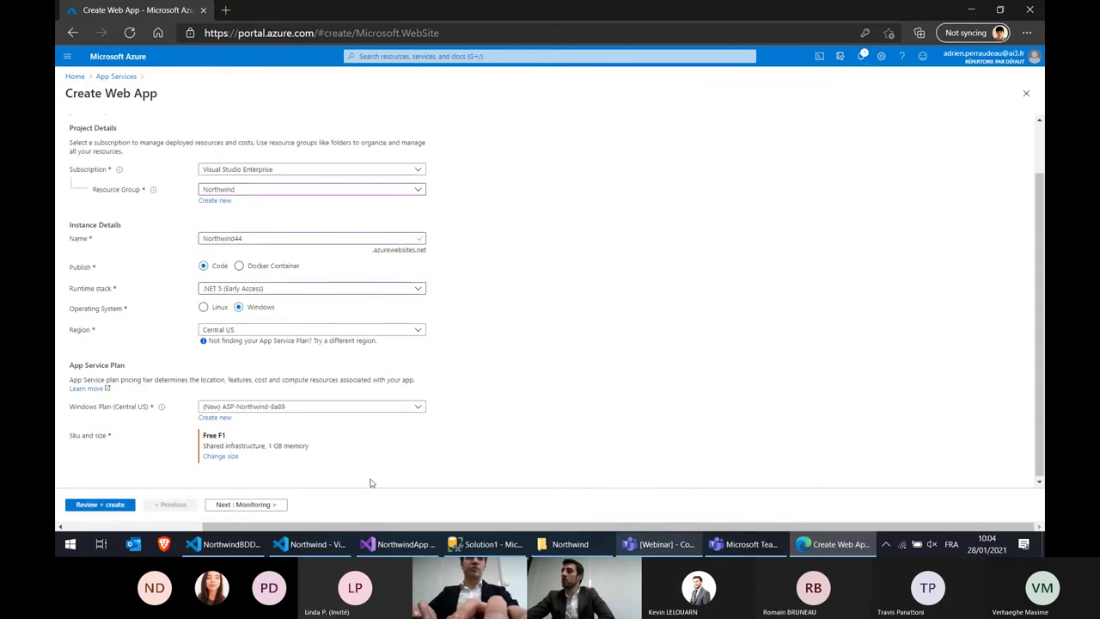
Step: Skip past Monitoring and Tags to the review summary and create the Northwind44 web app
left_click(243, 505)
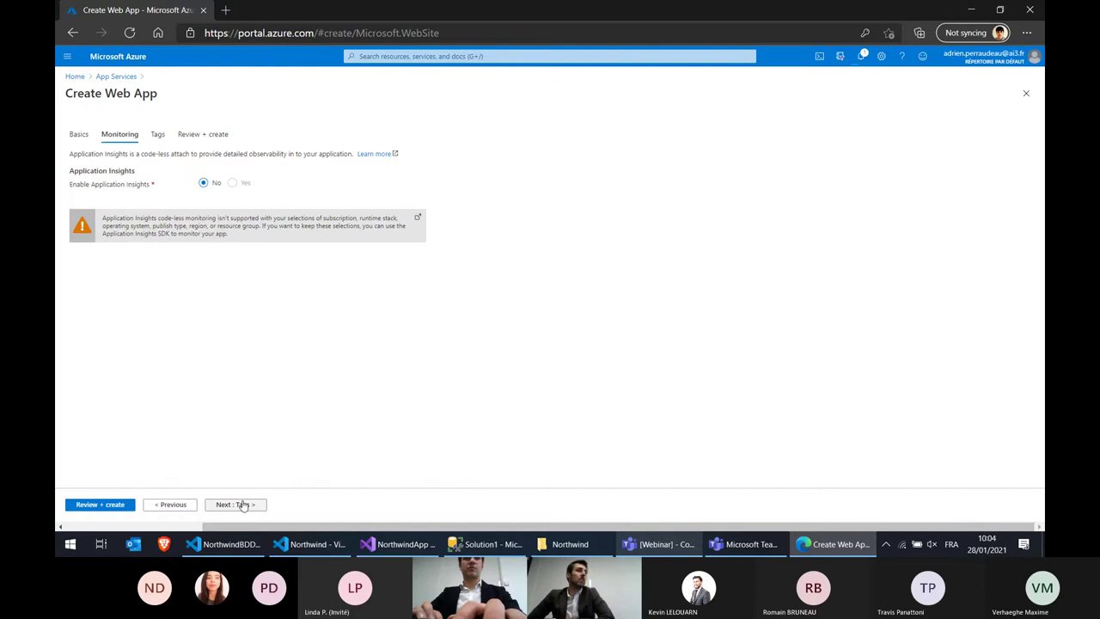
left_click(243, 505)
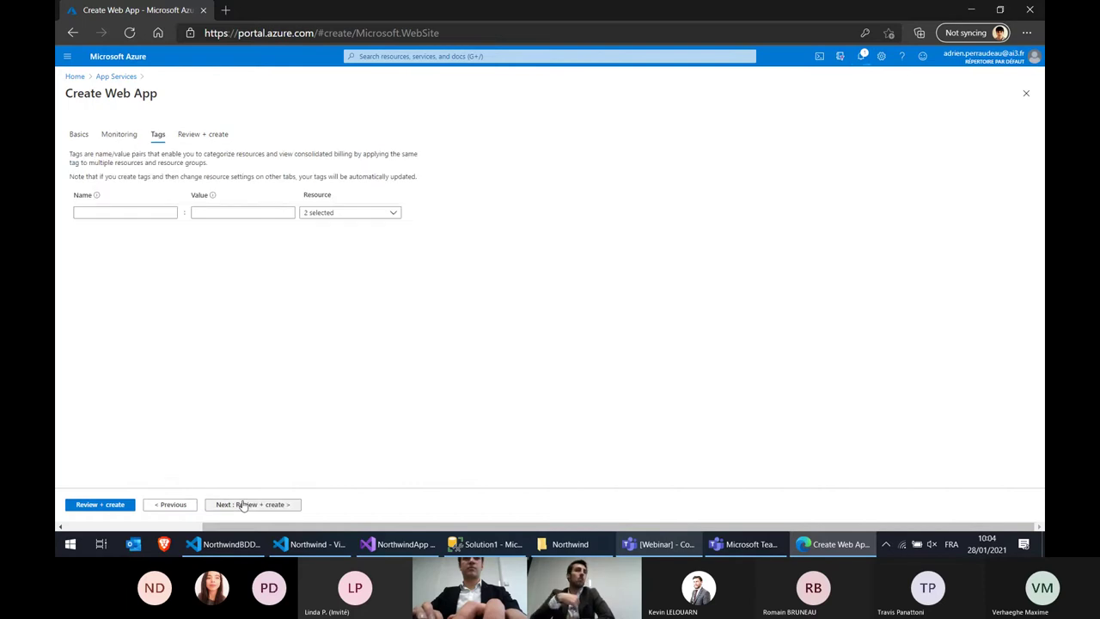
left_click(243, 505)
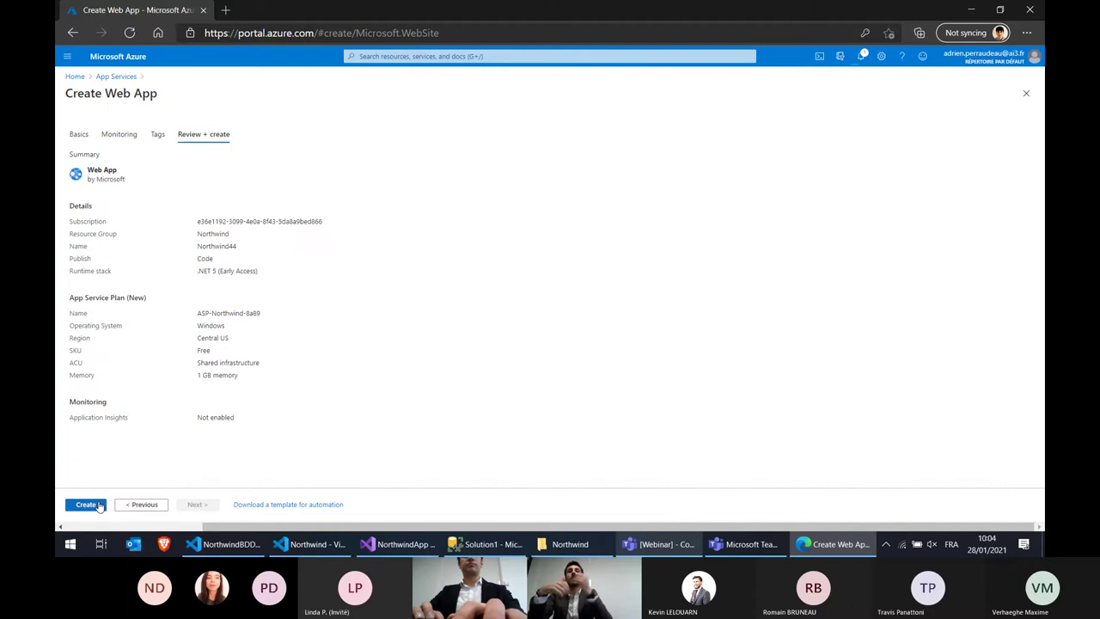
left_click(99, 506)
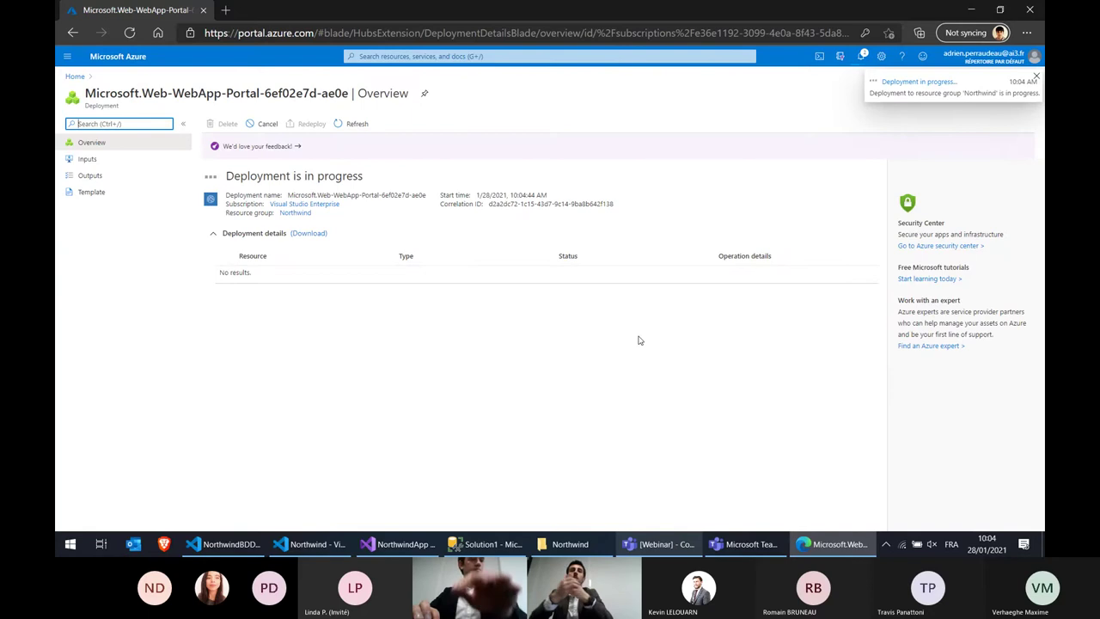
Step: Check deployment notifications and the Northwind database, then reload the All resources list
left_click(74, 76)
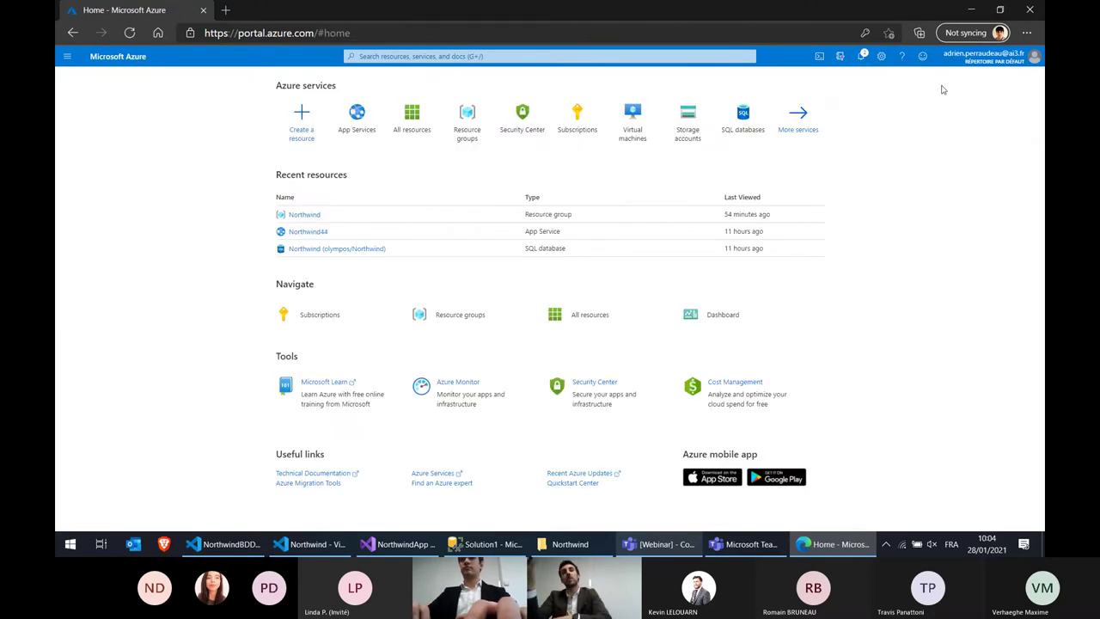
left_click(860, 64)
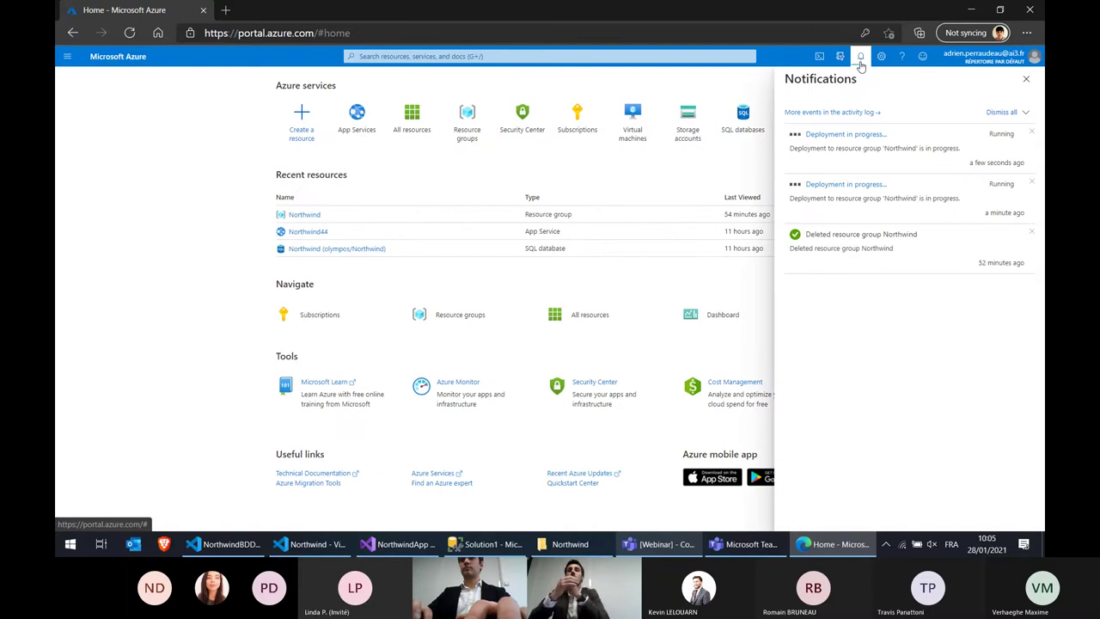
left_click(861, 64)
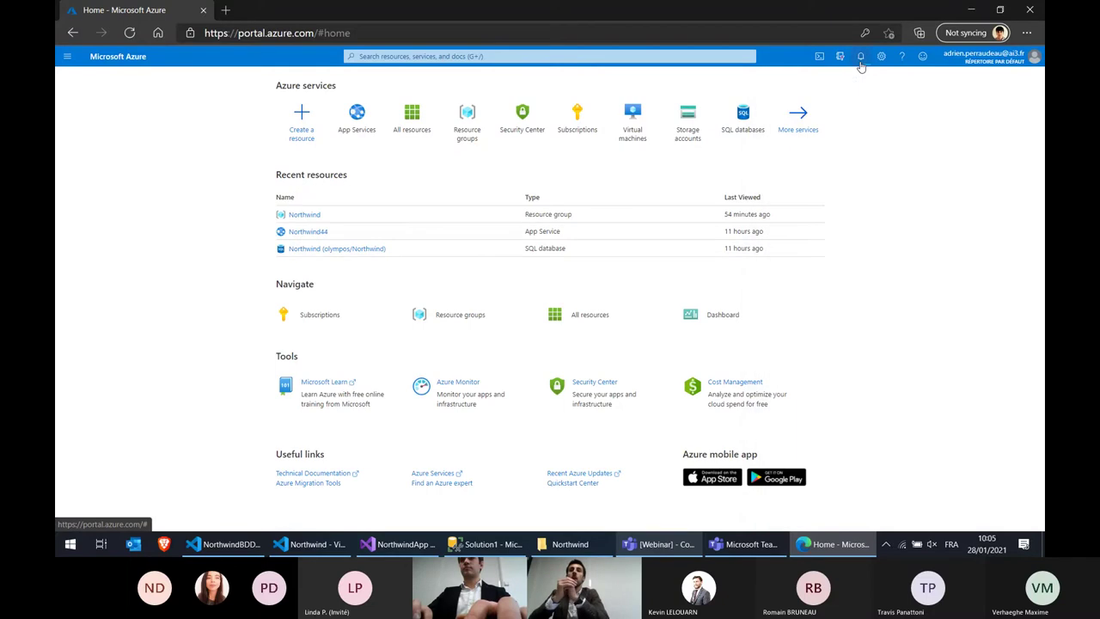
left_click(307, 249)
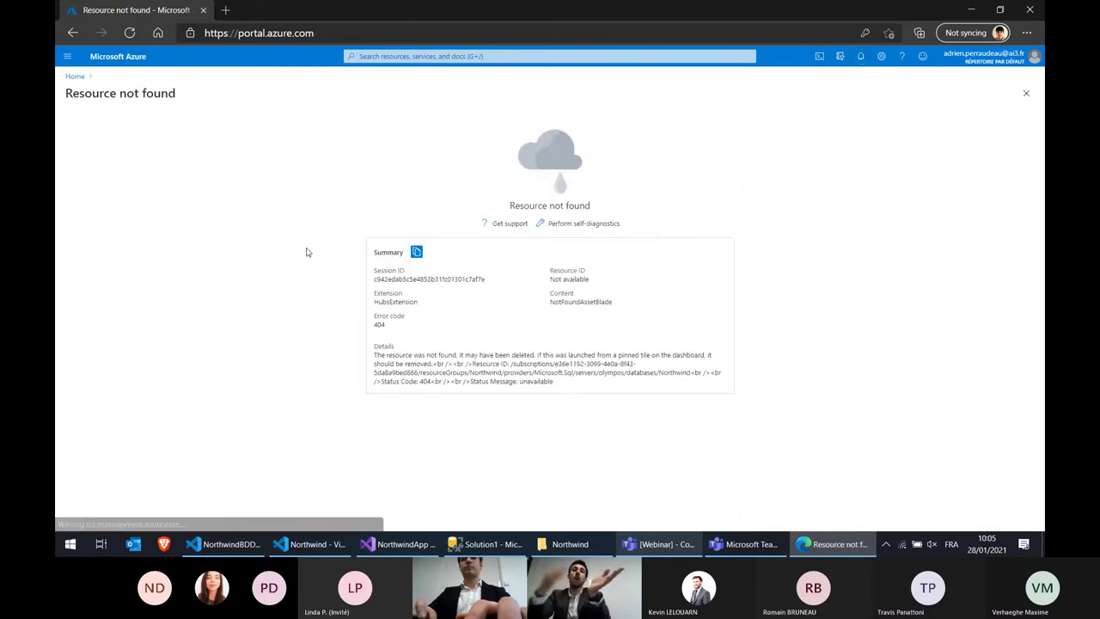
left_click(74, 76)
left_click(412, 113)
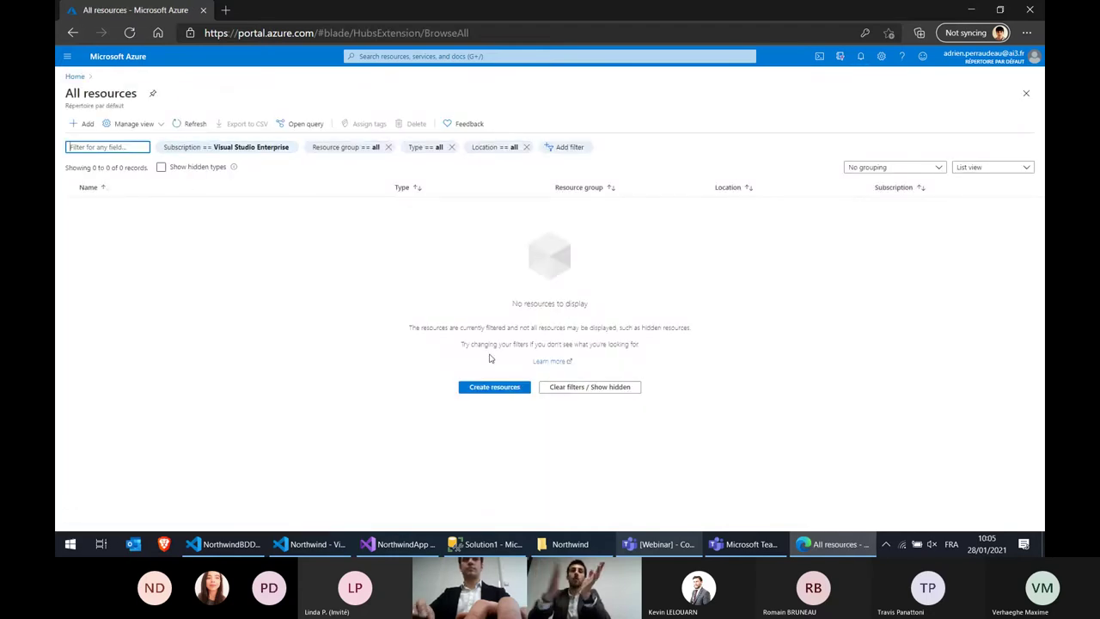
left_click(189, 130)
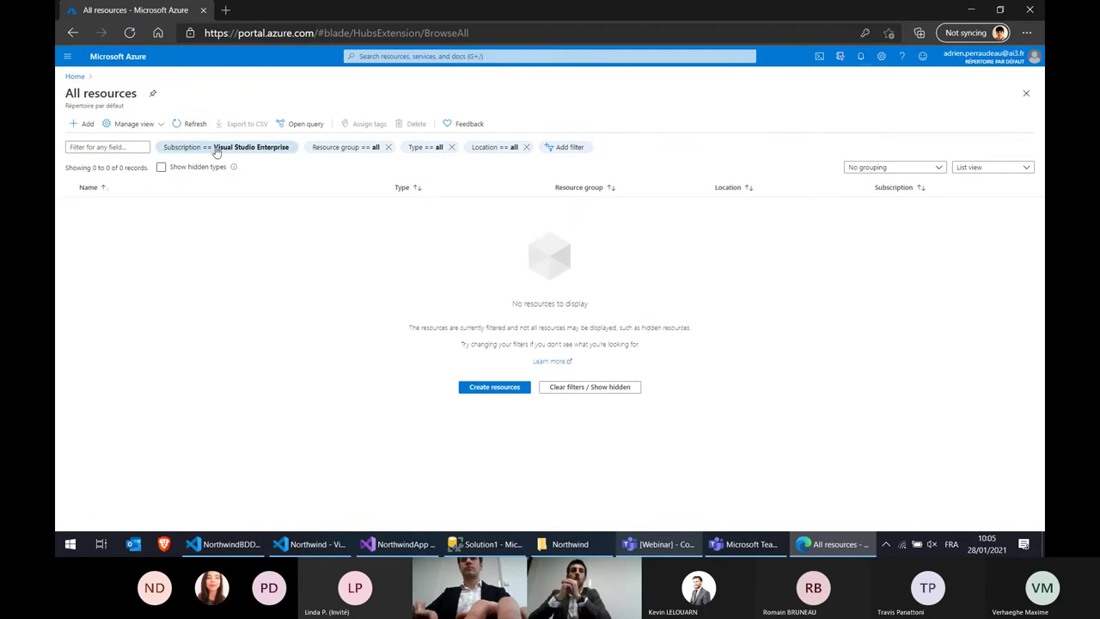
Step: Reload All resources again, view the in-progress deployment's details, then return home
left_click(861, 57)
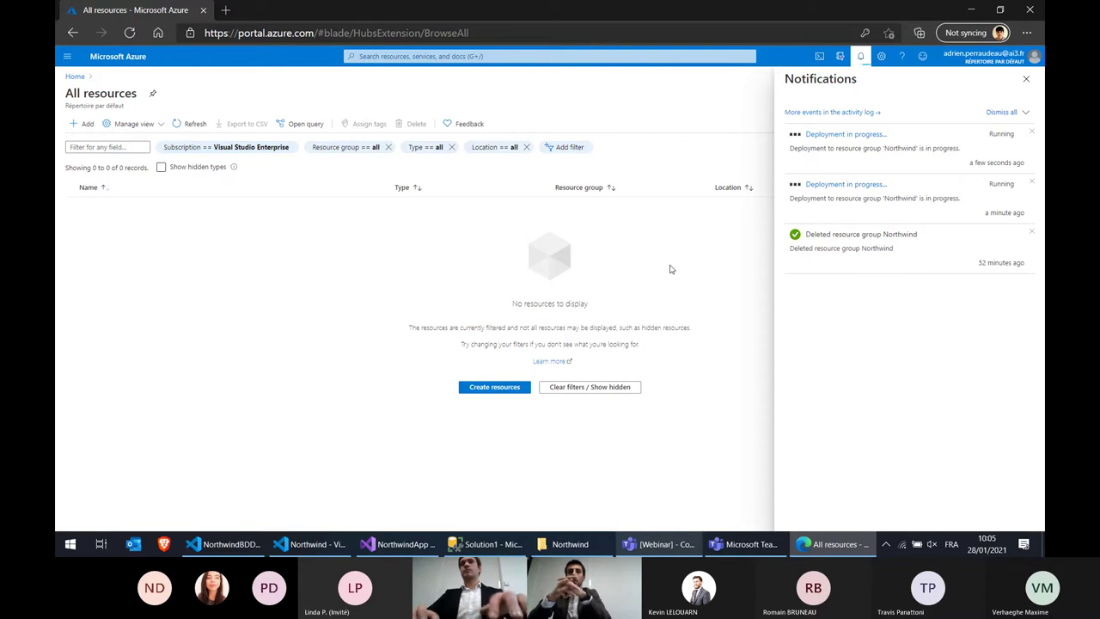
left_click(859, 56)
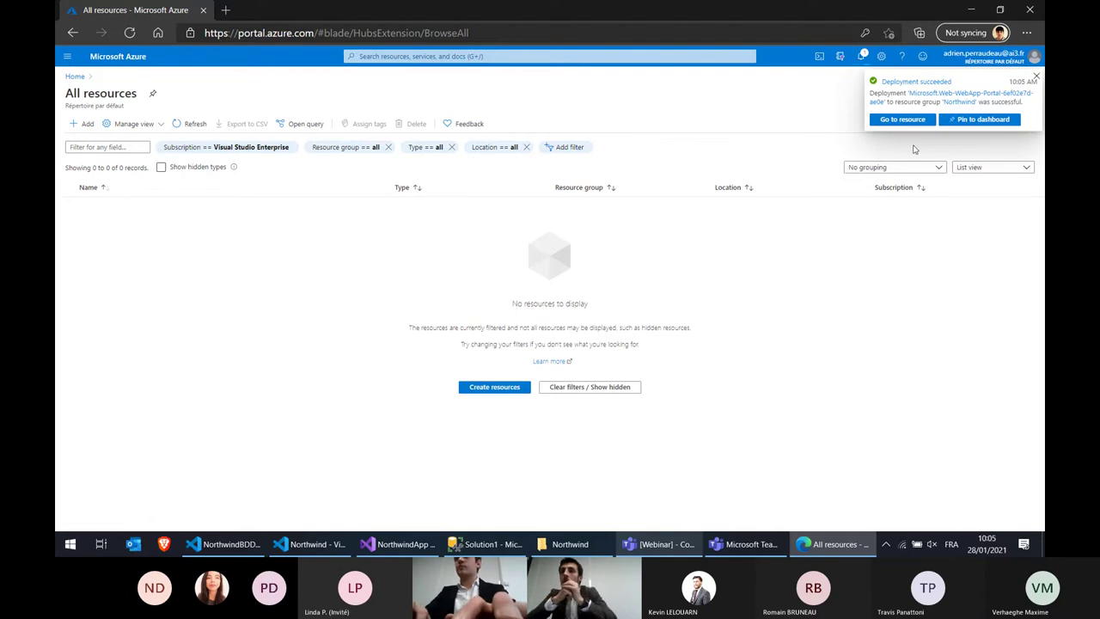
left_click(196, 126)
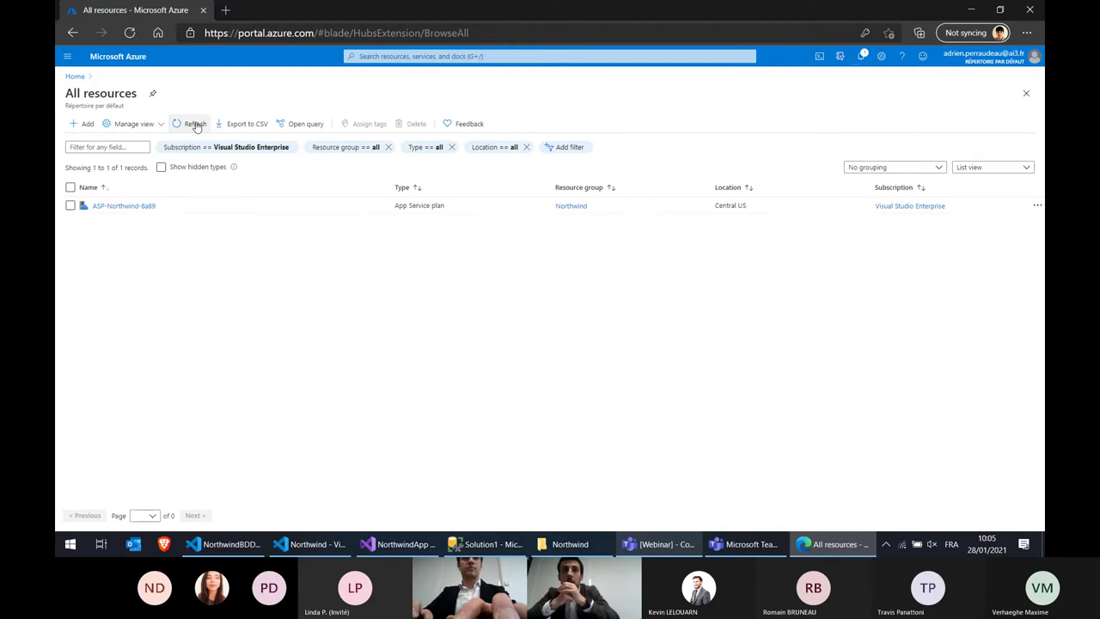
left_click(196, 126)
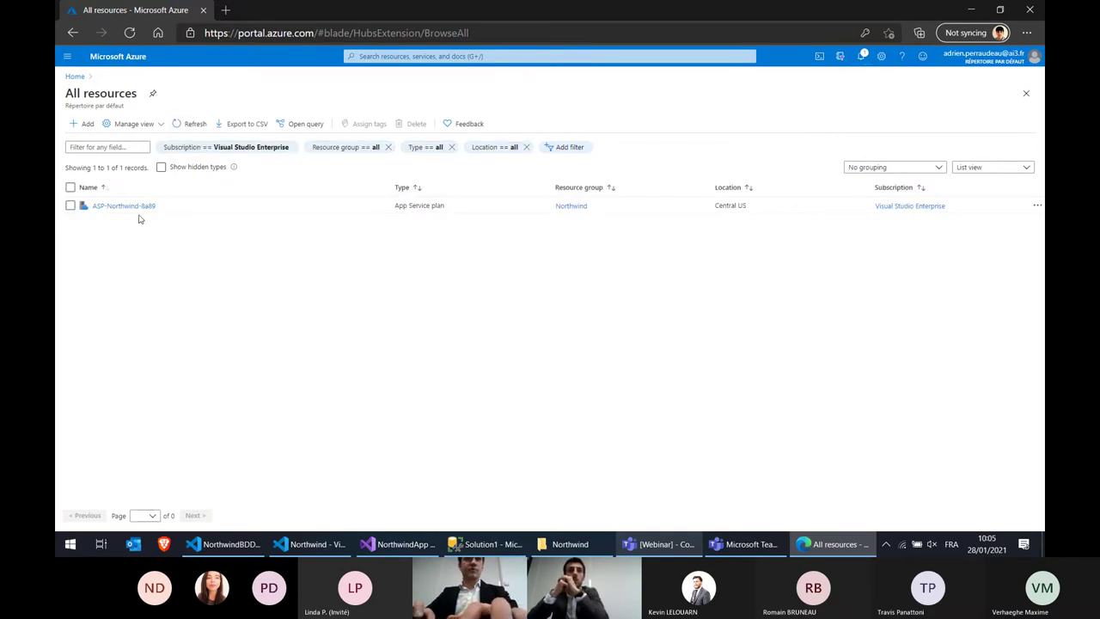
left_click(860, 56)
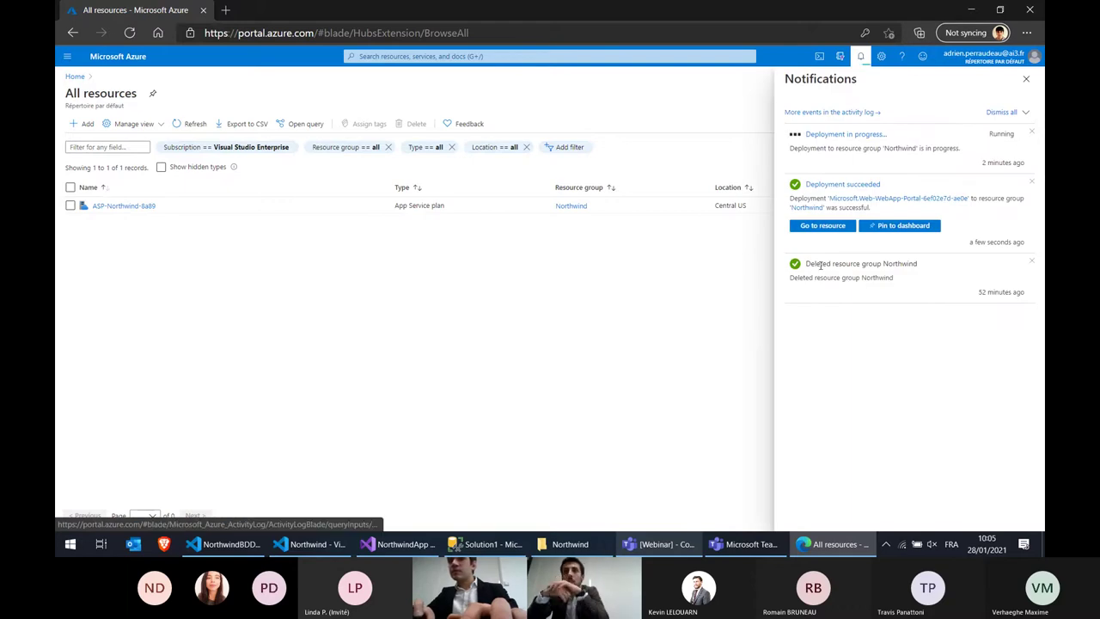
left_click(843, 136)
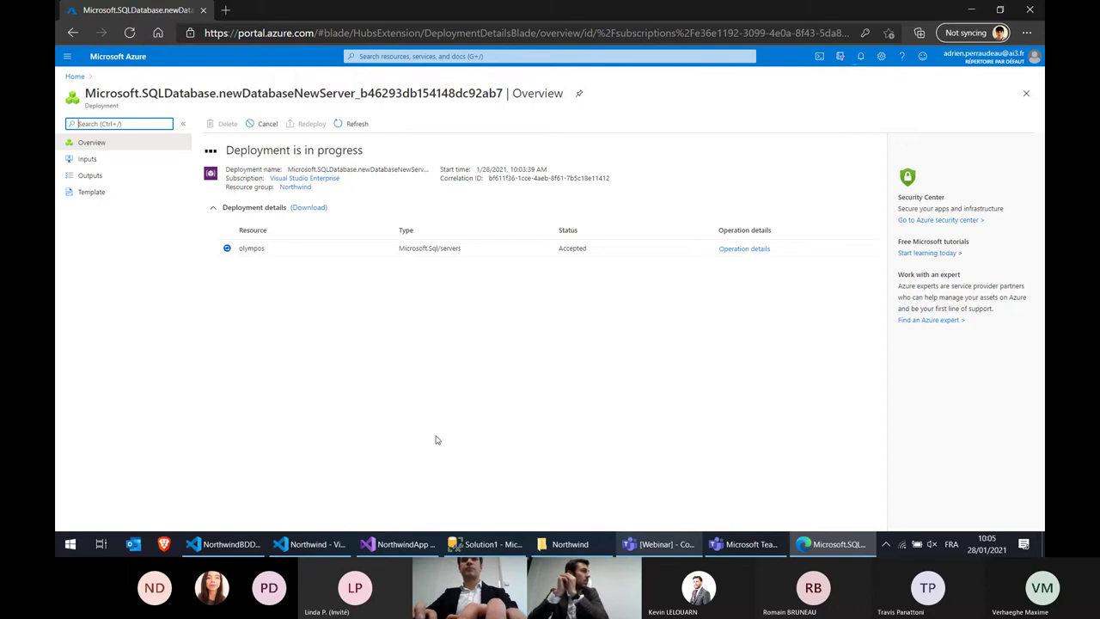
left_click(76, 77)
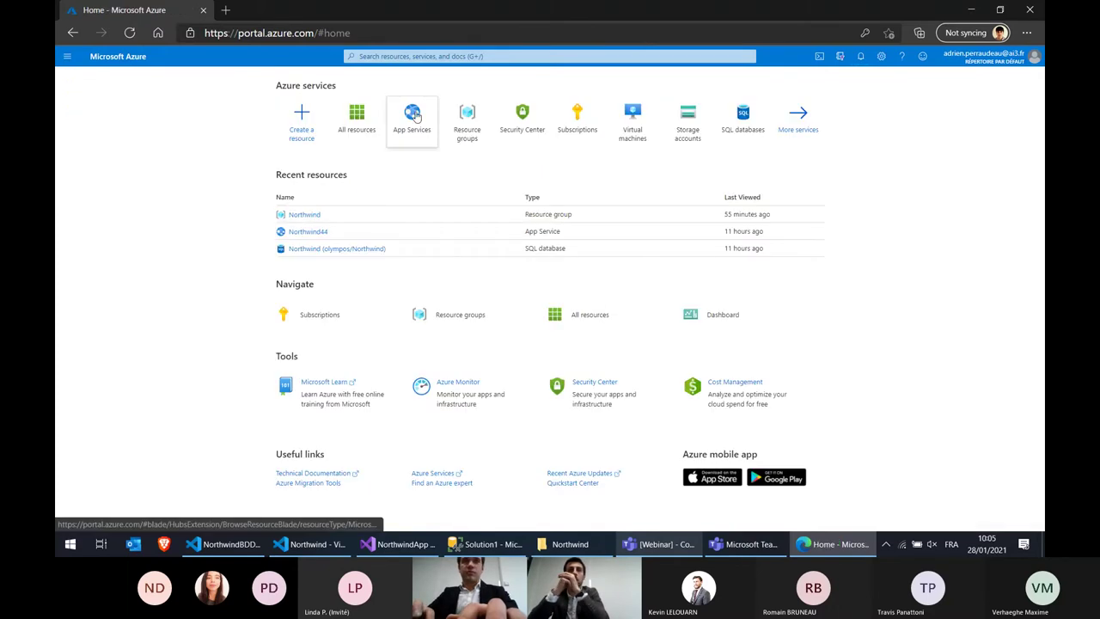
Step: Open the Northwind44 web app from the All resources list
mouse_move(415, 117)
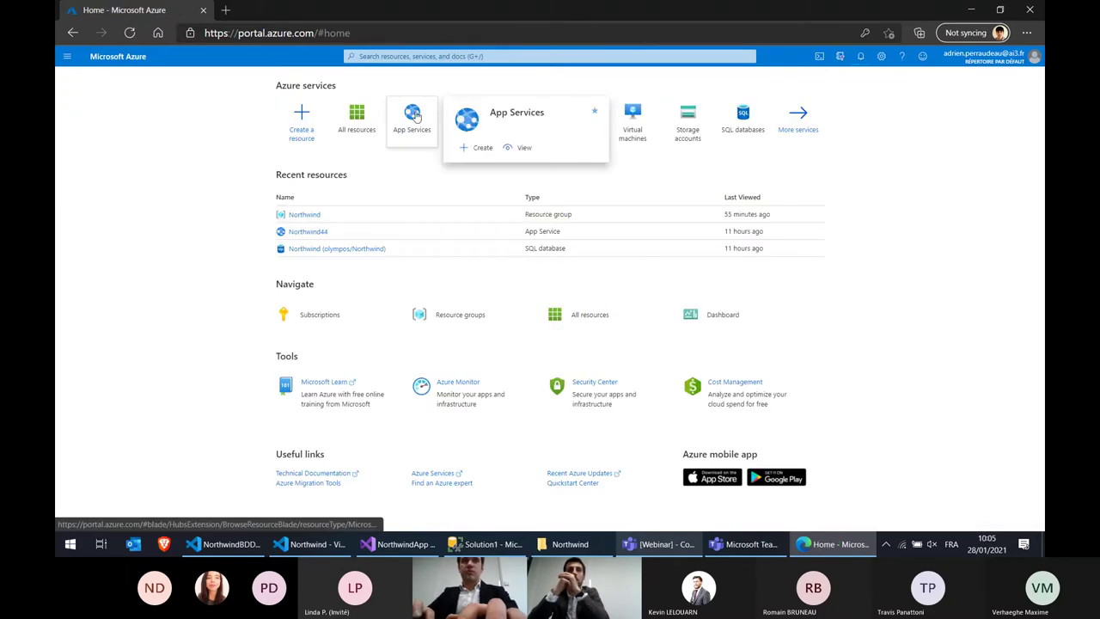
left_click(368, 129)
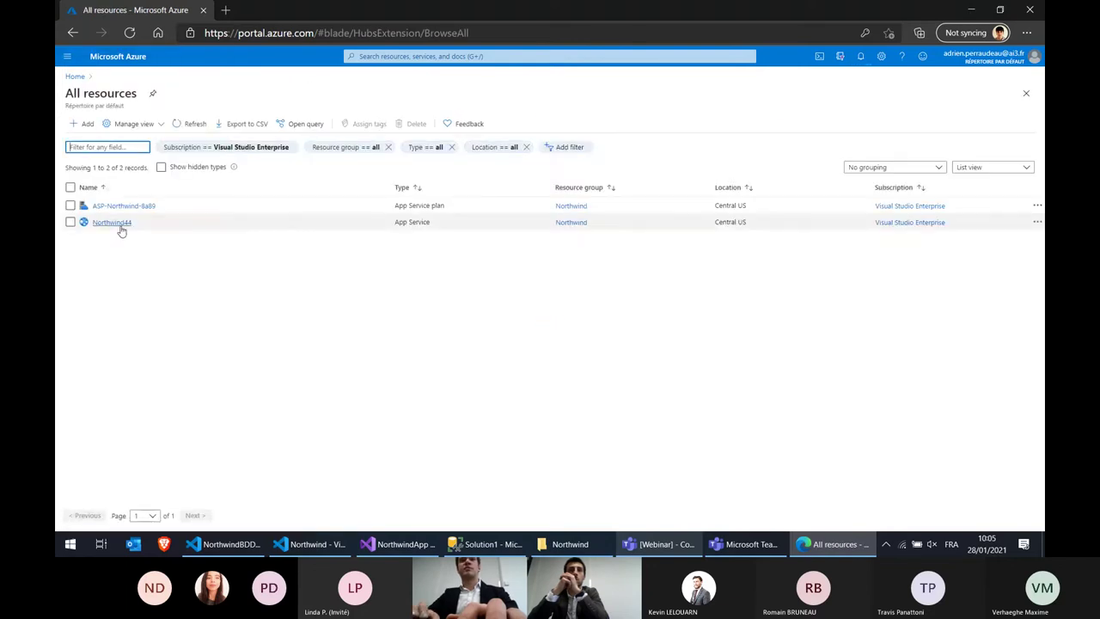
left_click(120, 227)
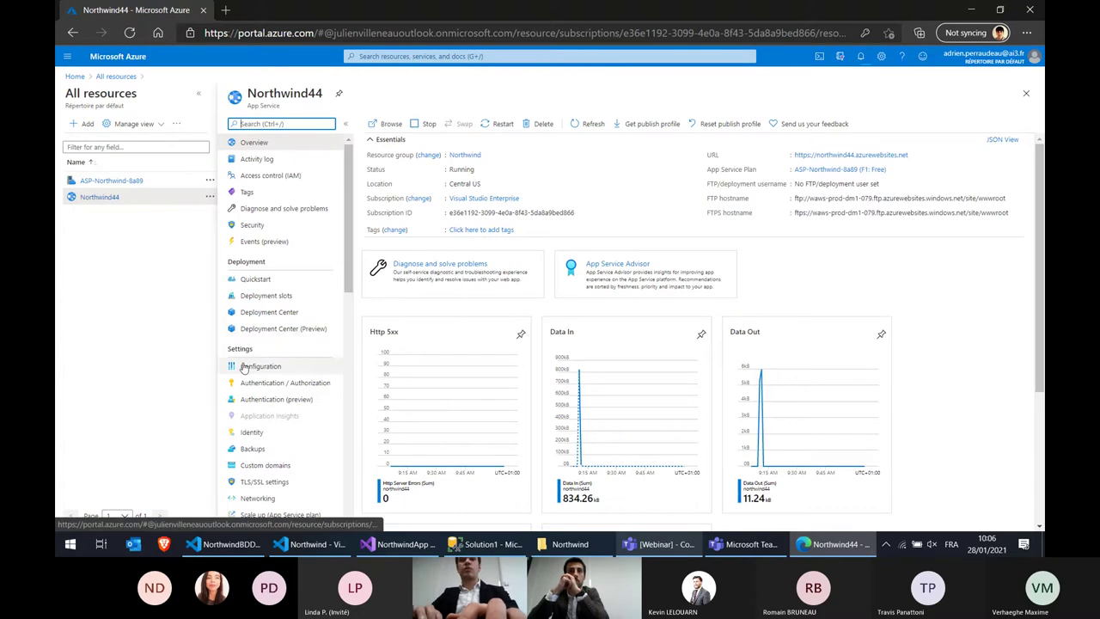
scroll(243, 367, "down", 1)
scroll(244, 367, "down", 1)
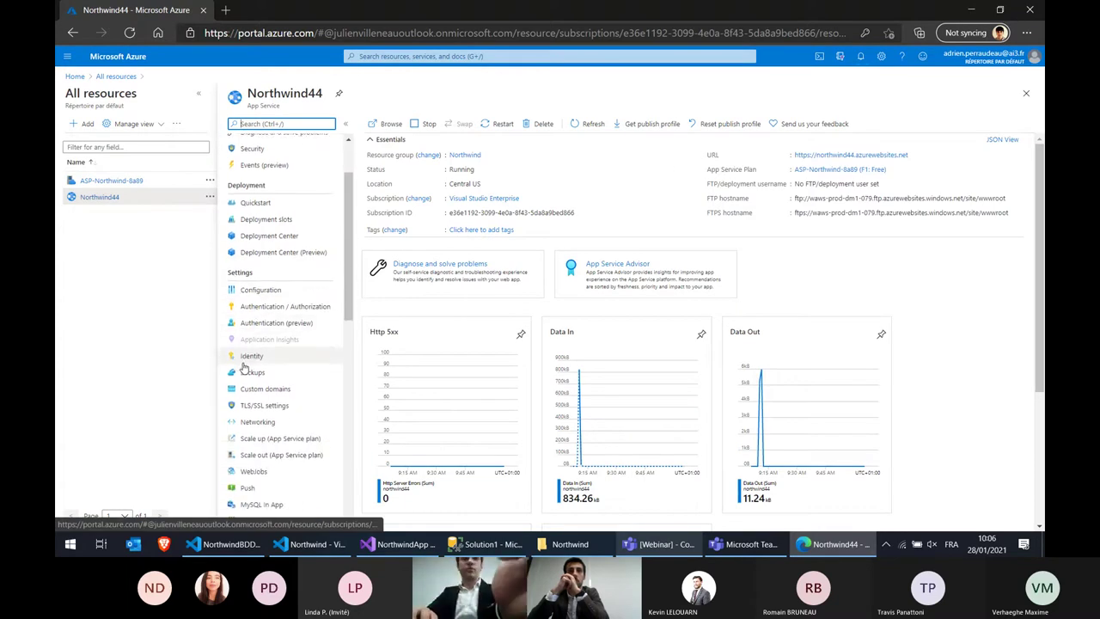
Step: Review the .NET 5 stack in Northwind44's Configuration General settings, then return to Overview
left_click(268, 292)
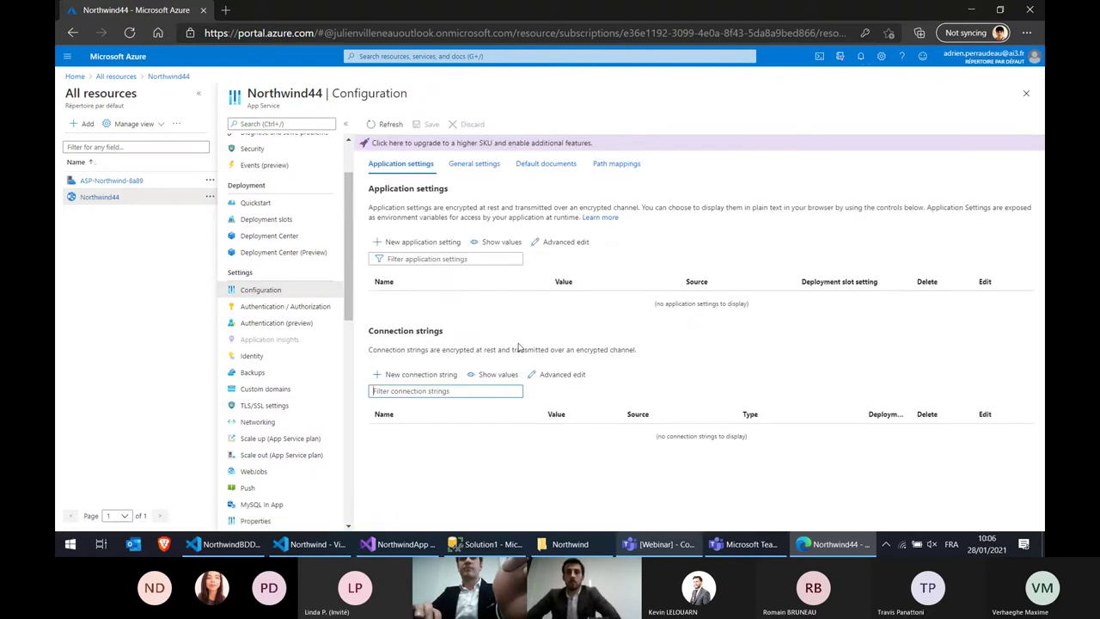
left_click(478, 164)
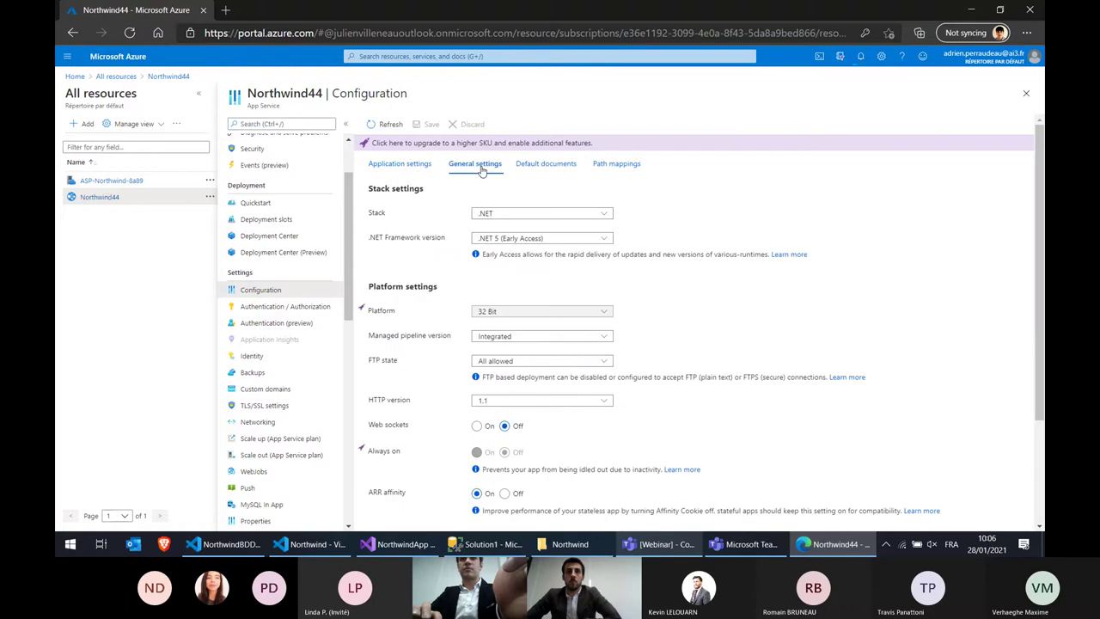
scroll(782, 375, "down", 2)
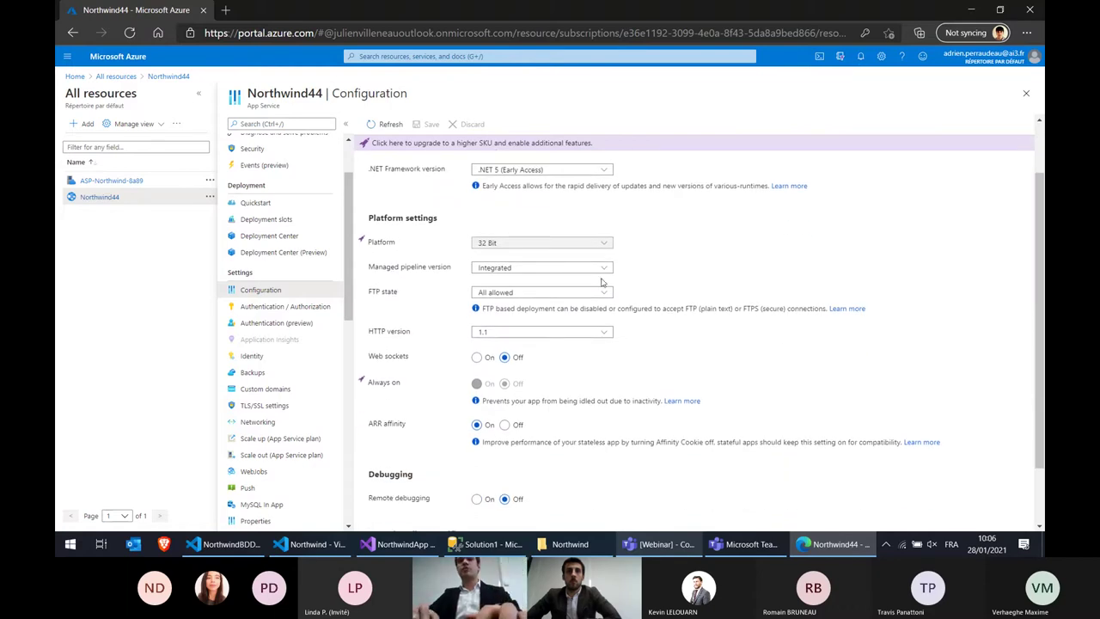
scroll(702, 376, "down", 1)
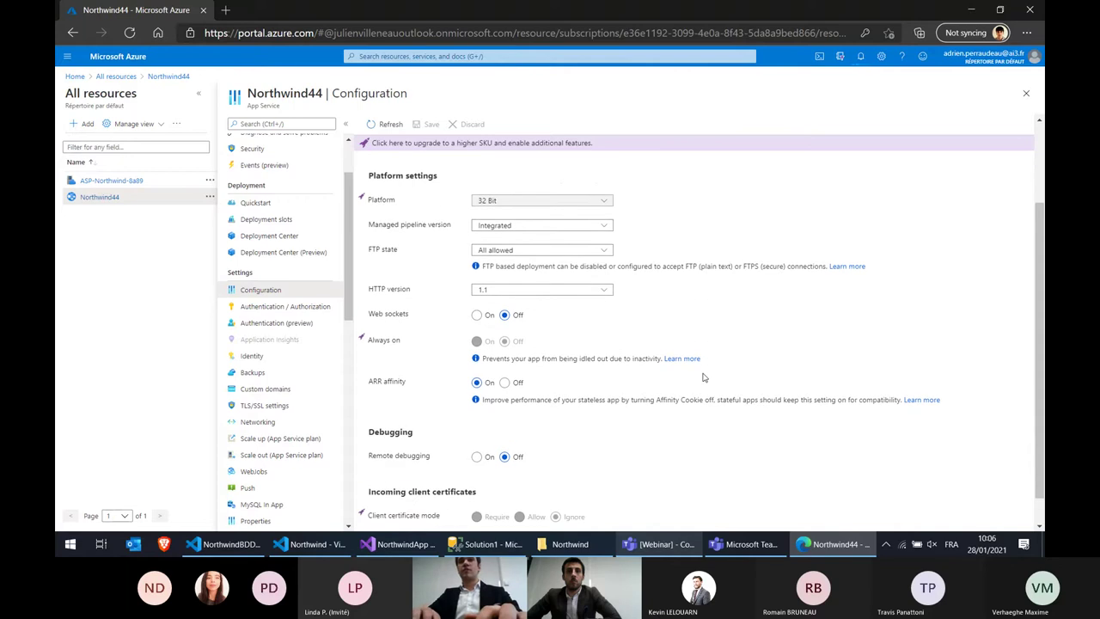
scroll(702, 376, "up", 3)
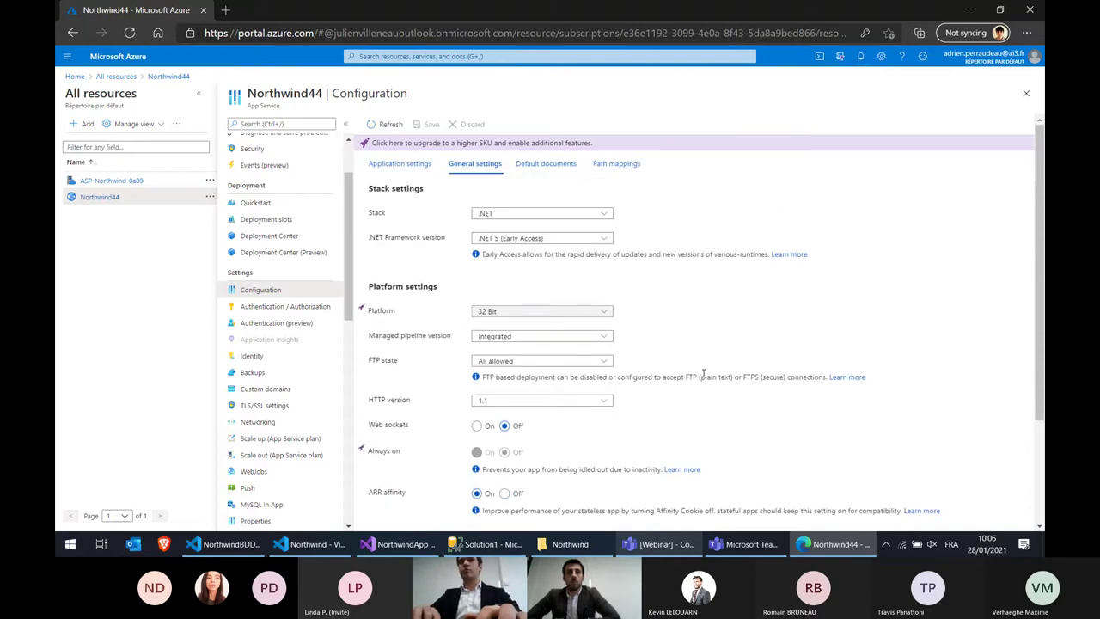
scroll(279, 198, "up", 2)
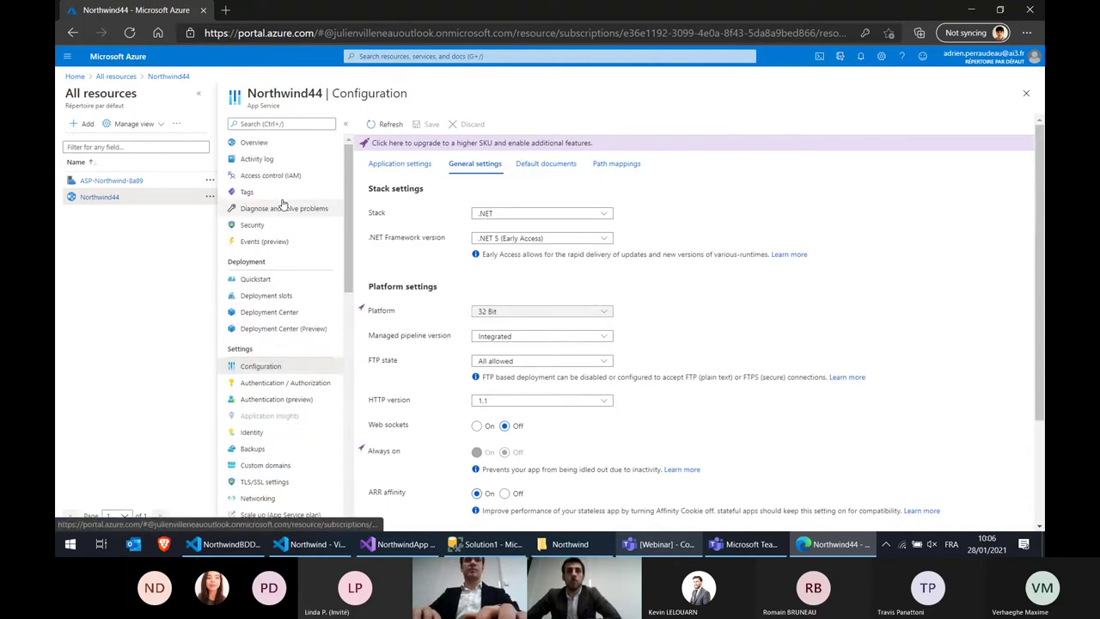
left_click(262, 143)
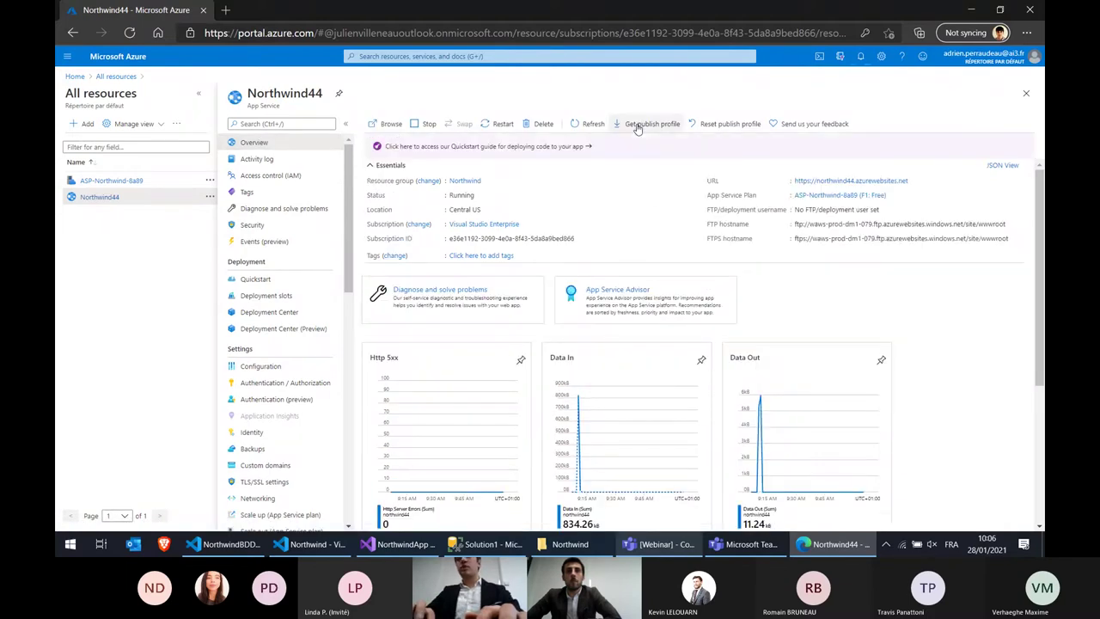
Step: Download the Northwind44 publish profile from the web app overview
left_click(637, 129)
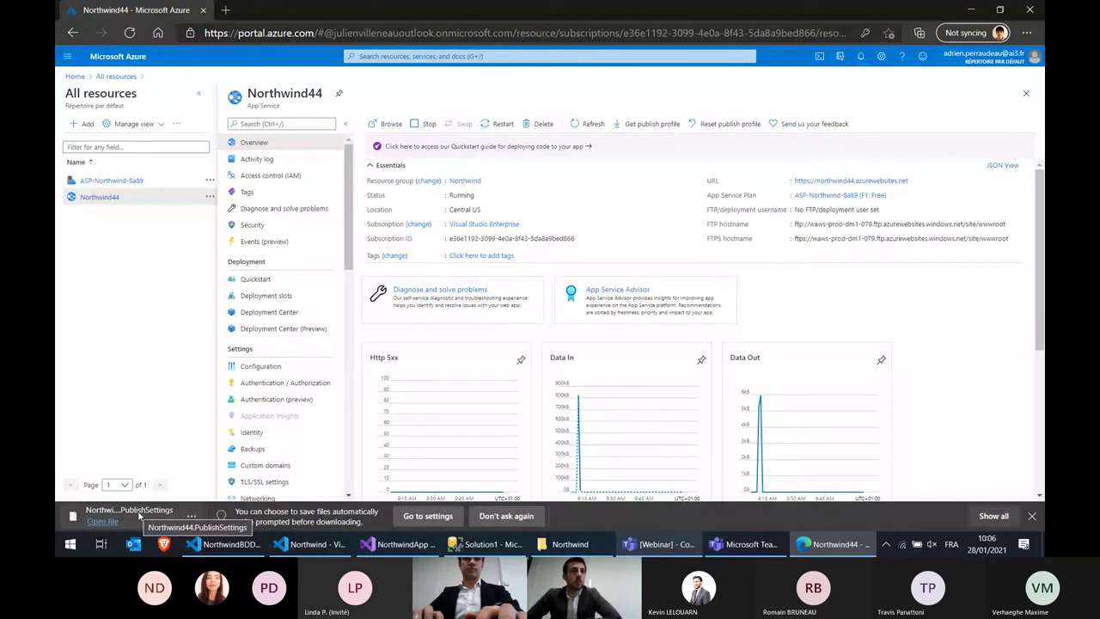
right_click(139, 515)
left_click(98, 420)
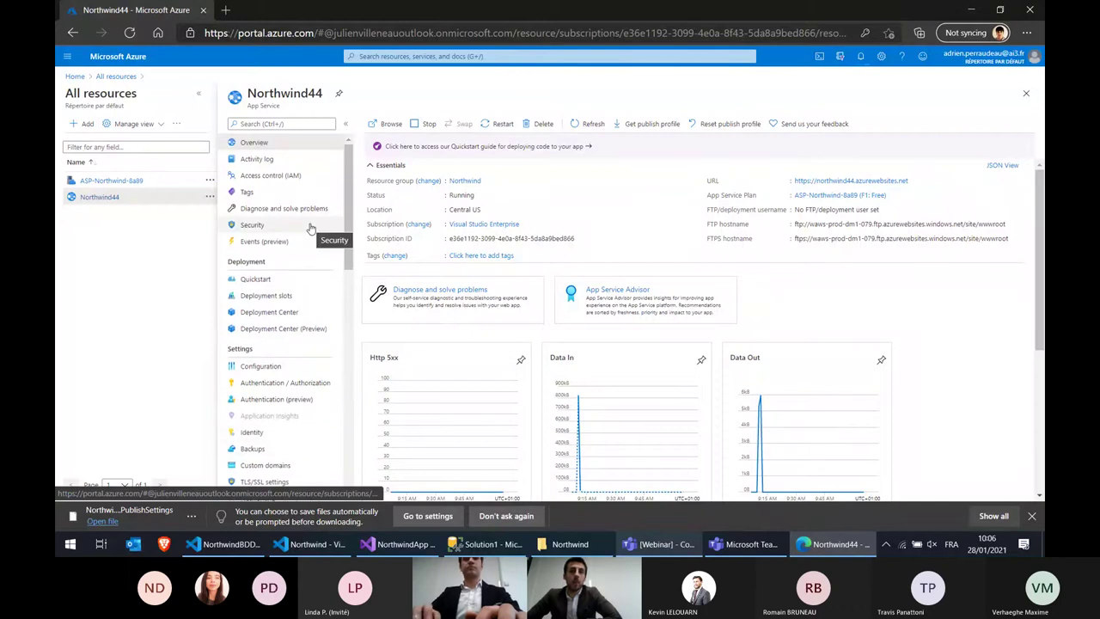
Step: Return to All resources, refresh it, and check the portal notifications
left_click(116, 77)
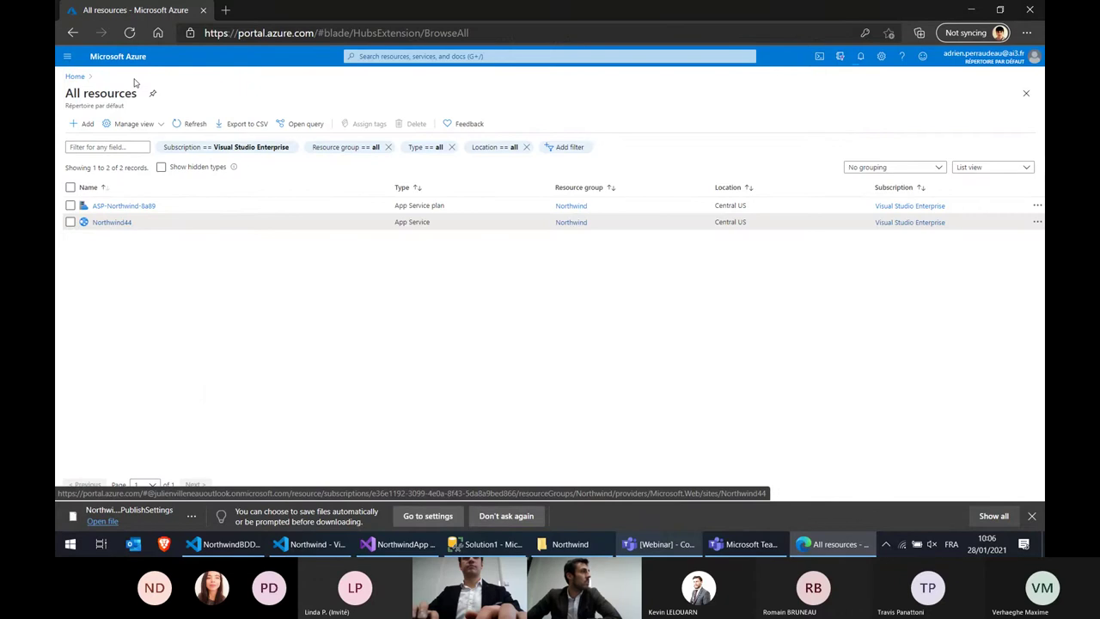
left_click(194, 125)
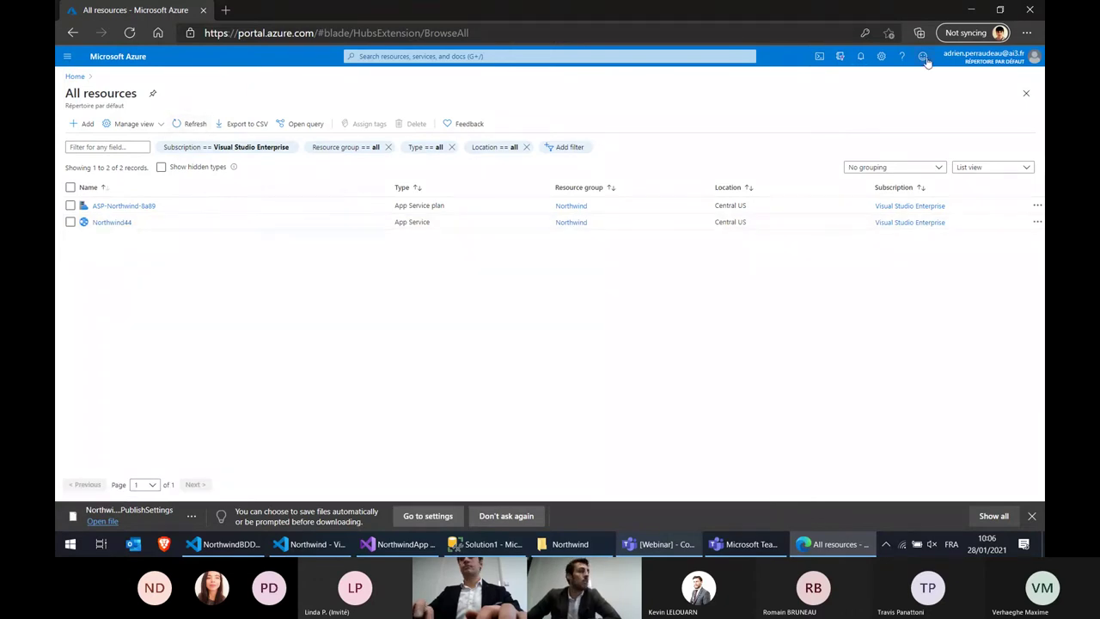
left_click(861, 57)
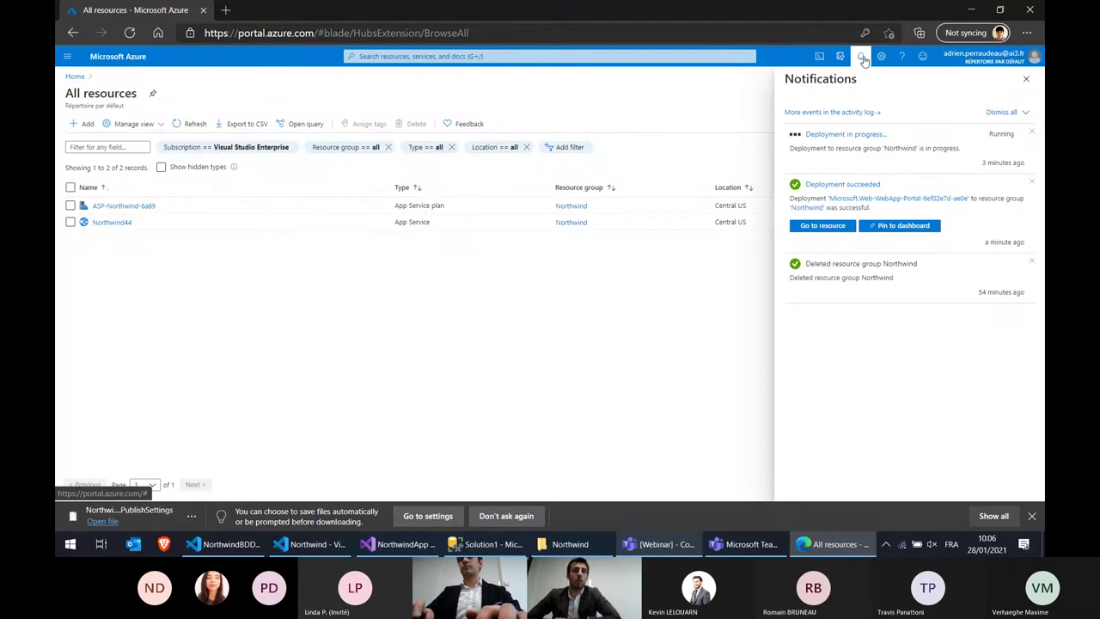
left_click(844, 135)
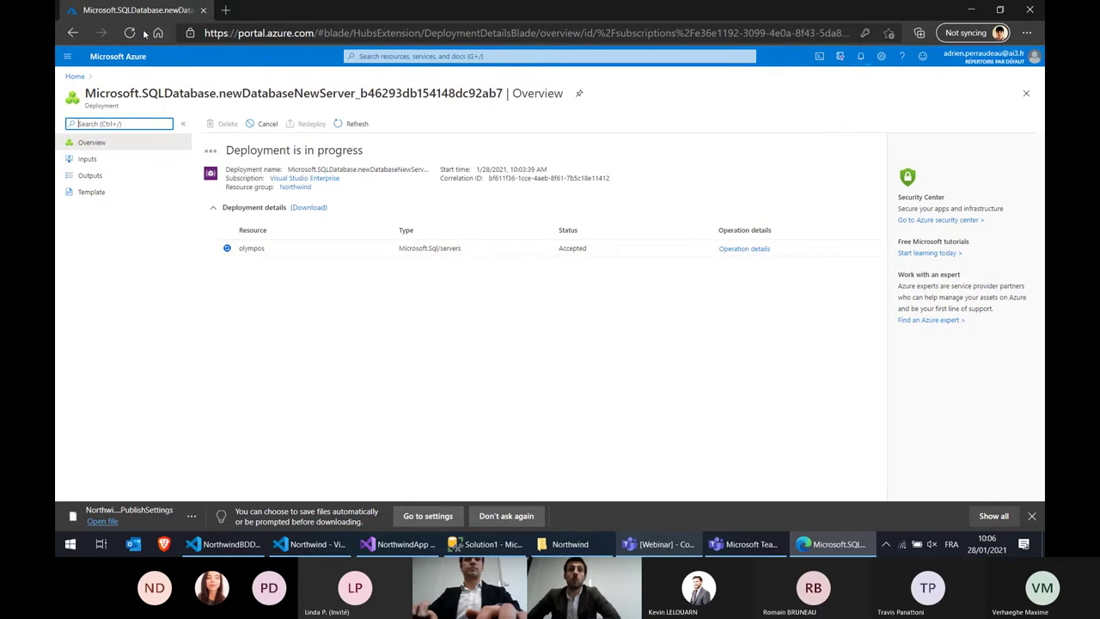
left_click(71, 79)
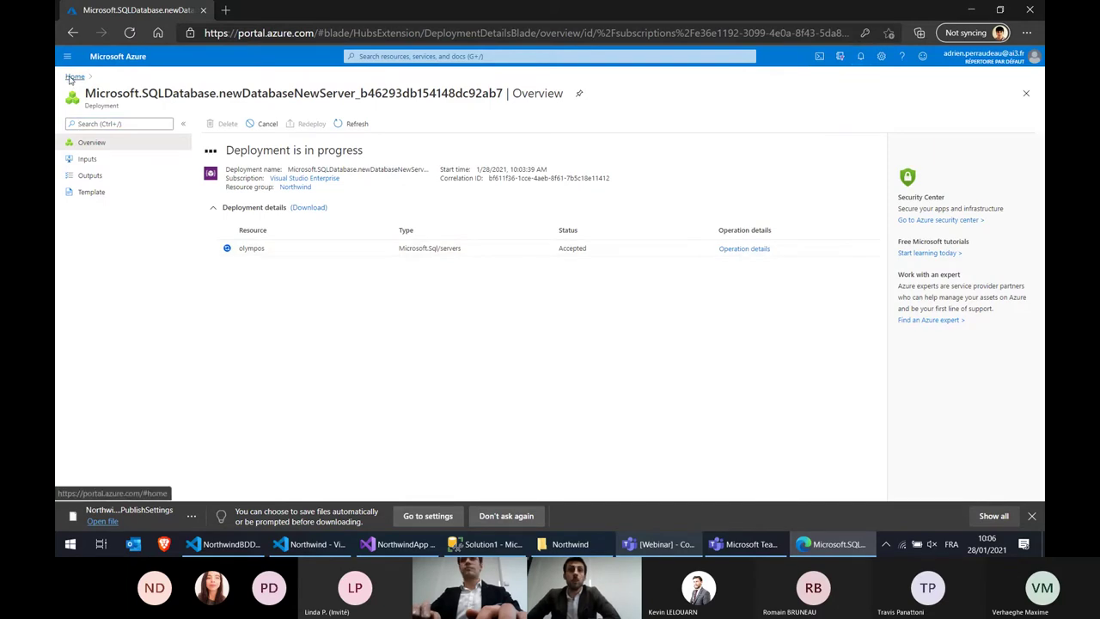
left_click(333, 120)
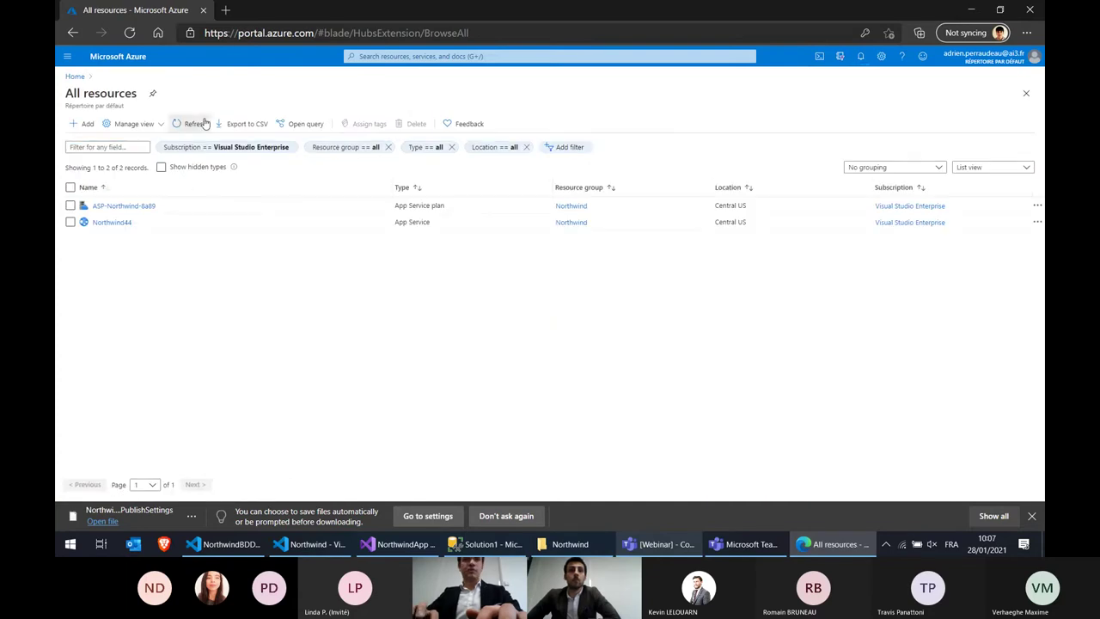
left_click(195, 124)
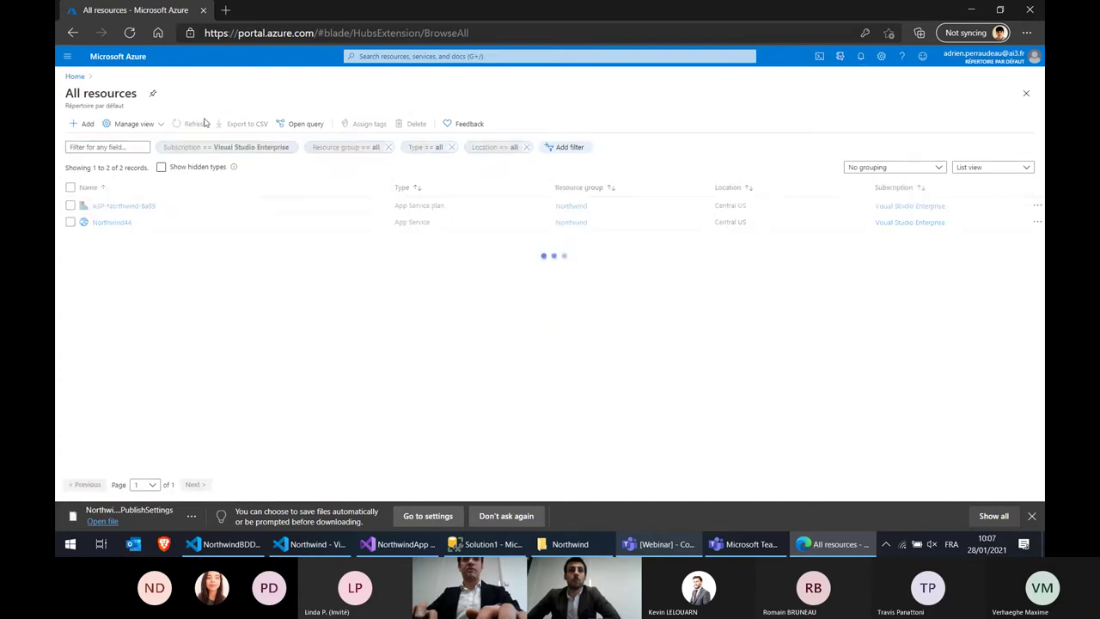
left_click(404, 545)
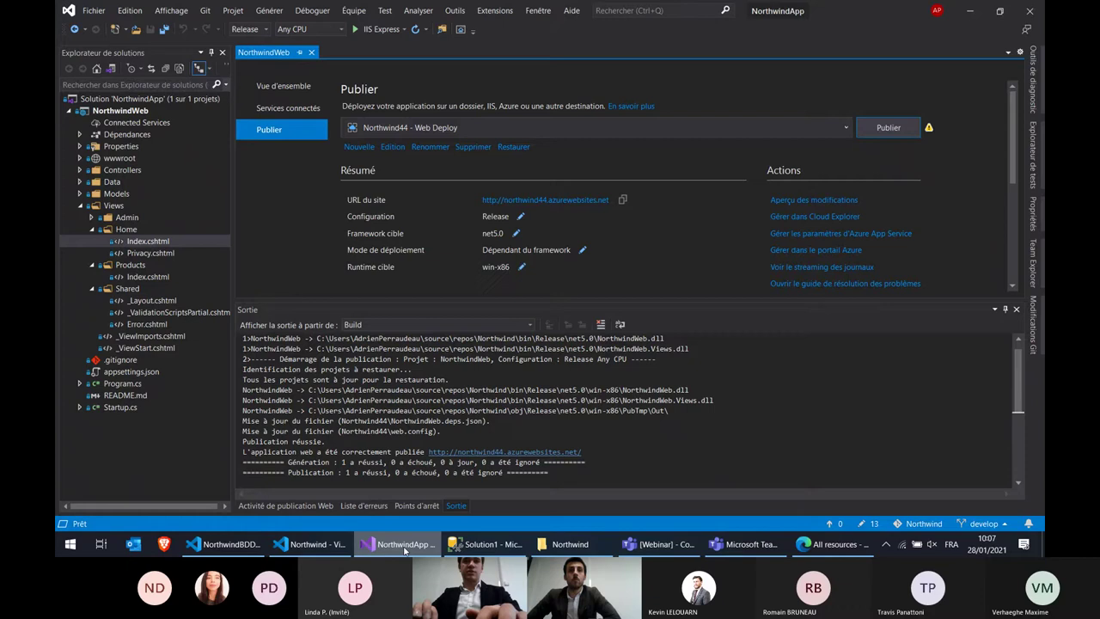
left_click(404, 545)
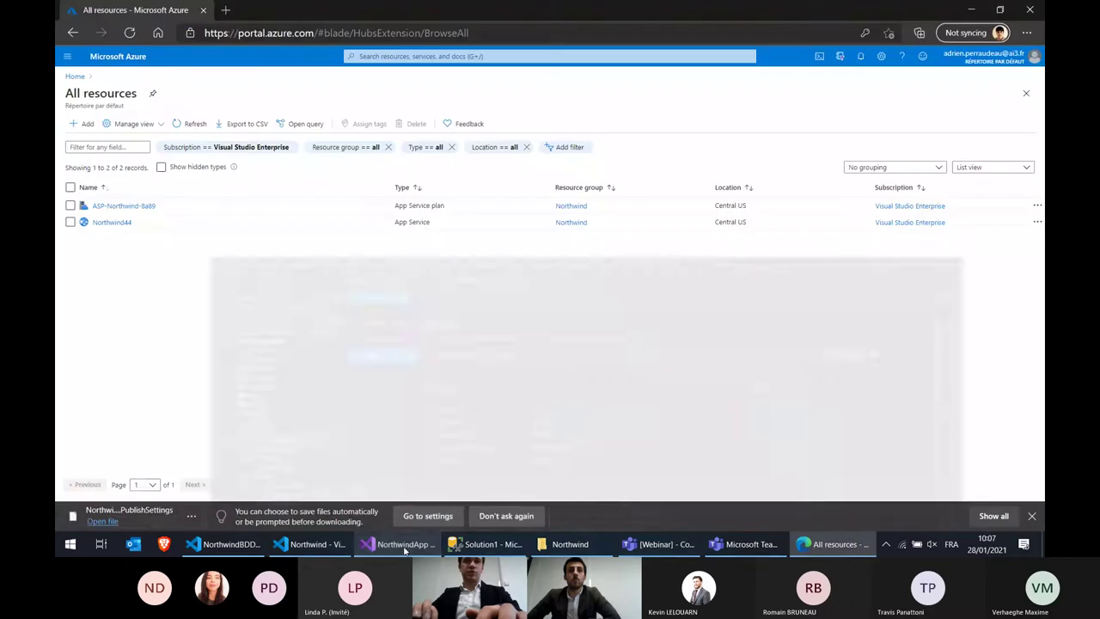
Step: Show Northwind44.PublishSettings in the Téléchargements folder, then return to Visual Studio's NorthwindWeb project
right_click(141, 520)
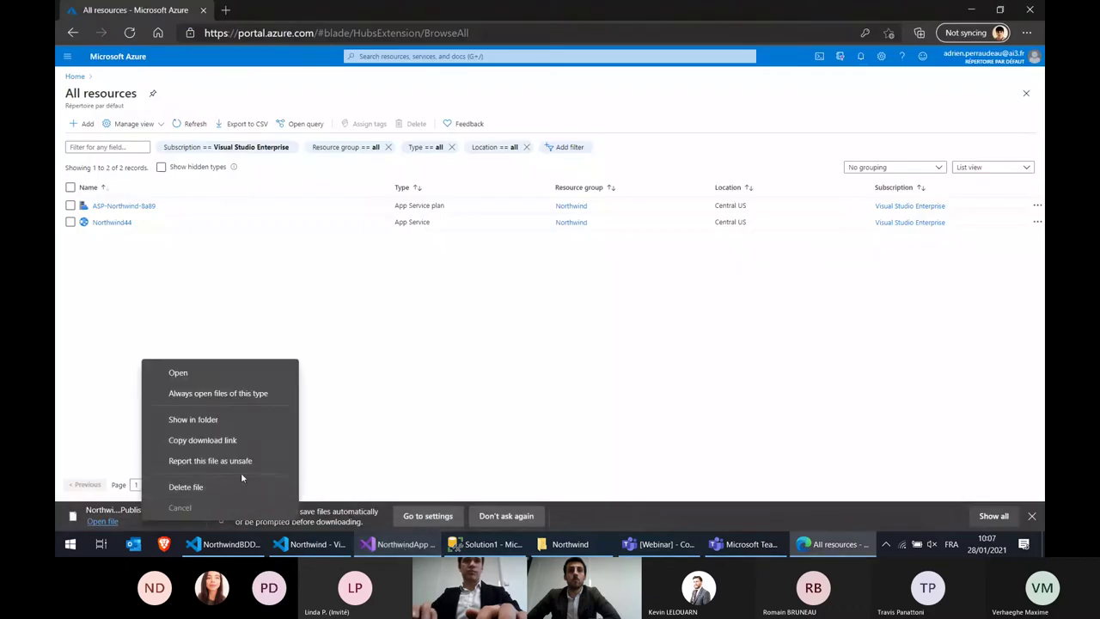
left_click(244, 420)
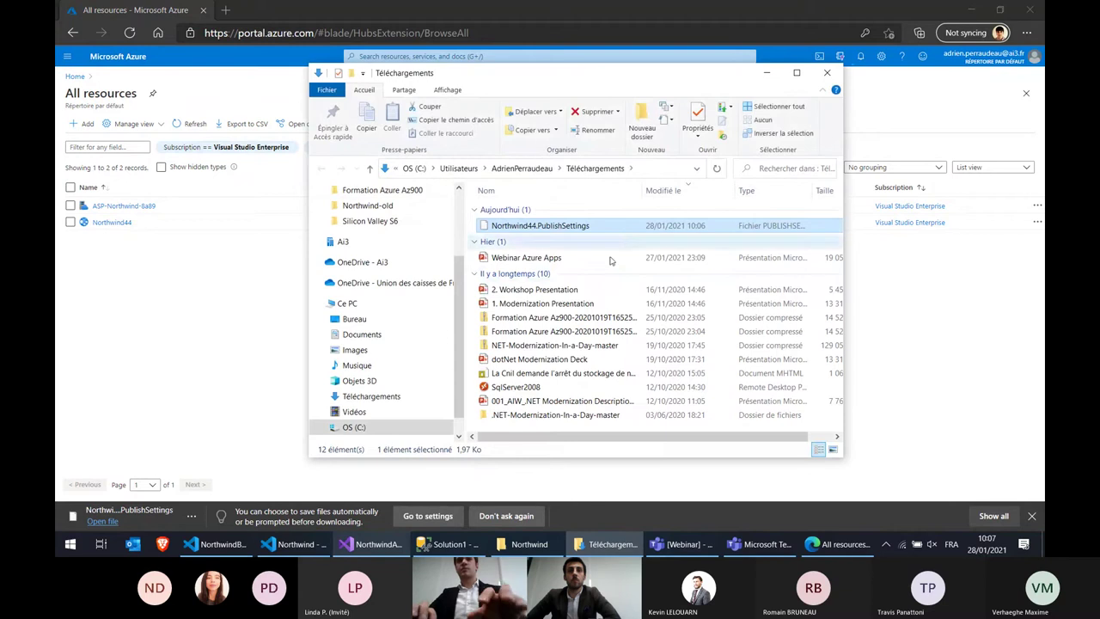
left_click(356, 551)
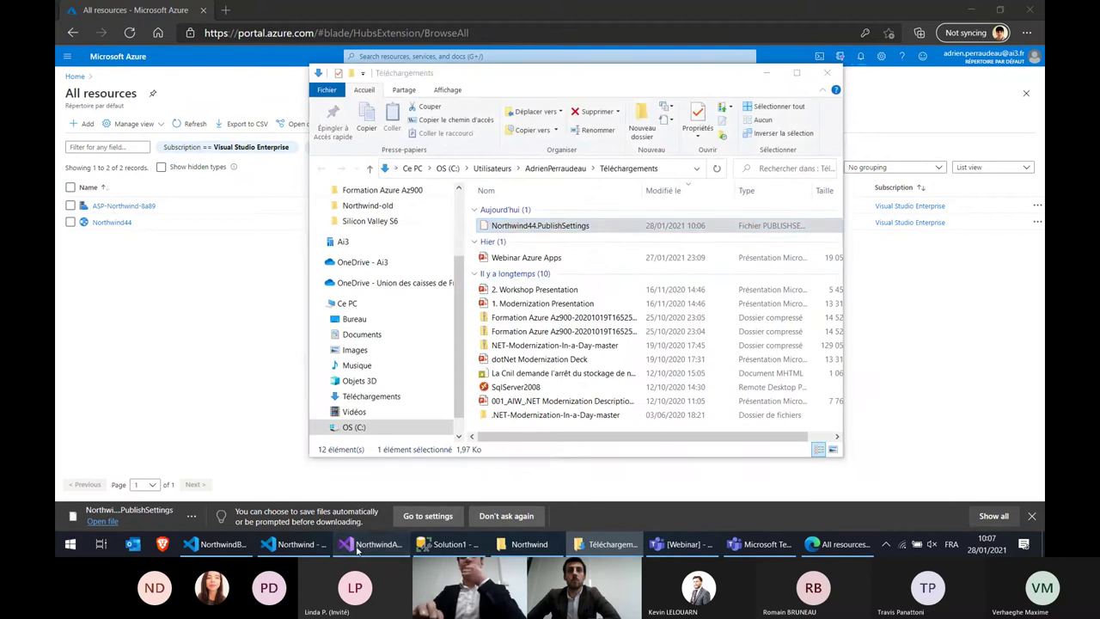
left_click(141, 113)
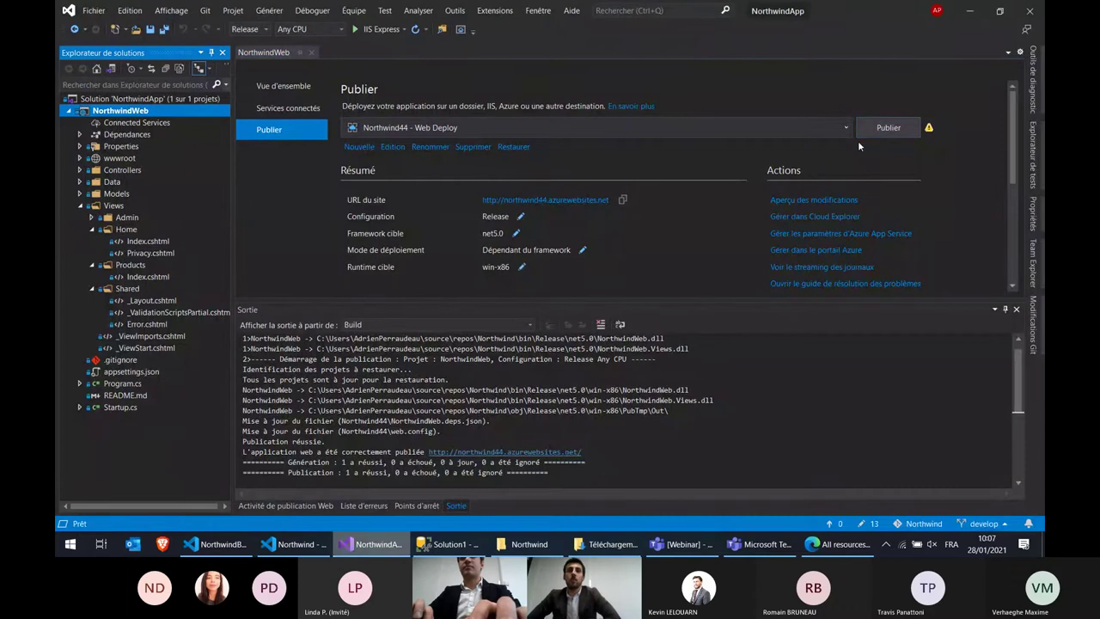
Step: Reopen the NorthwindWeb project's publish page via Publier
left_click(312, 52)
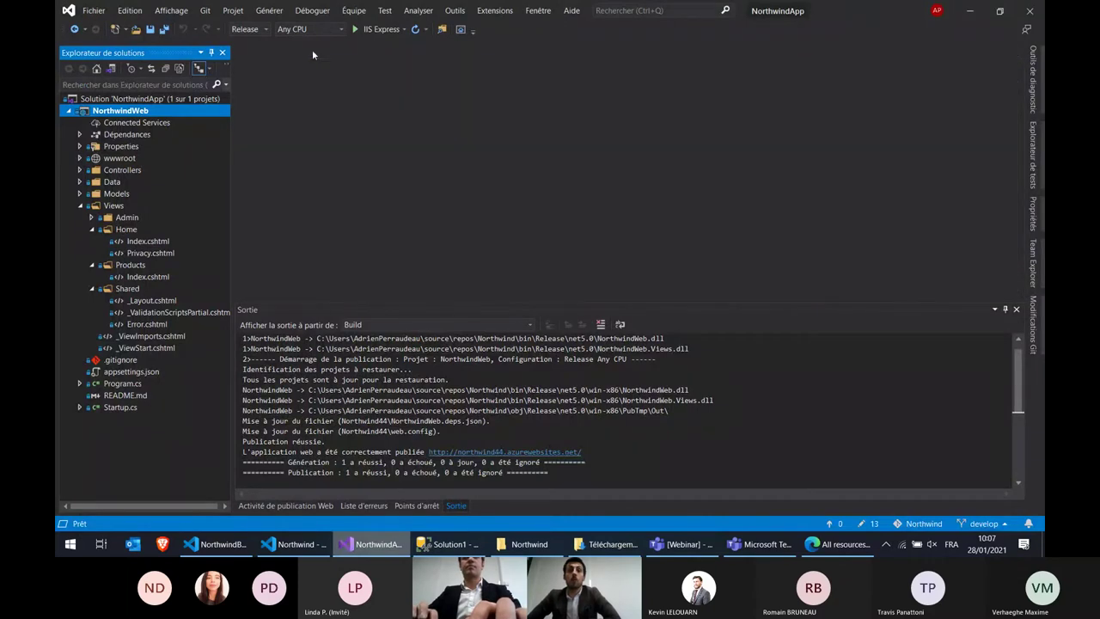
right_click(176, 115)
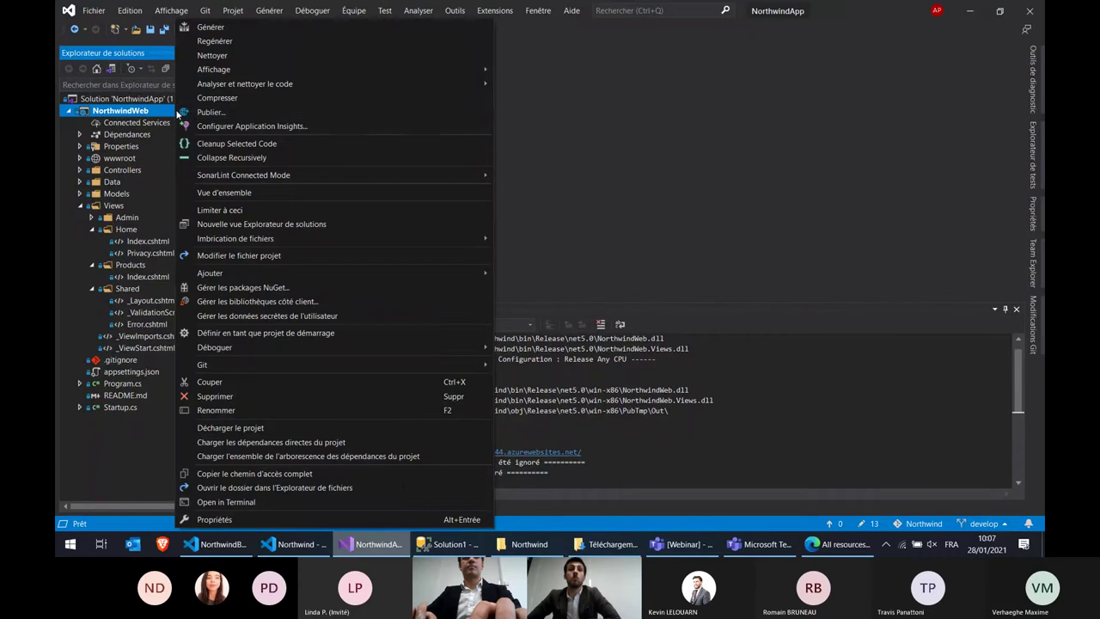
left_click(188, 113)
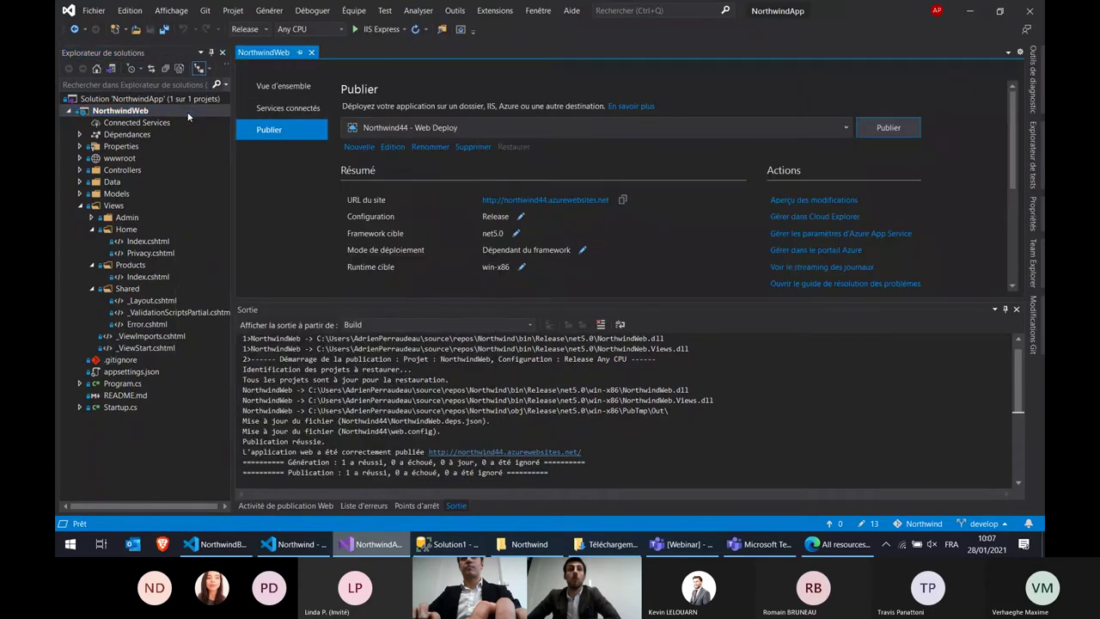
Step: Delete the Northwind44 Web Deploy and FTP publish profiles, confirming each with Oui
left_click(838, 127)
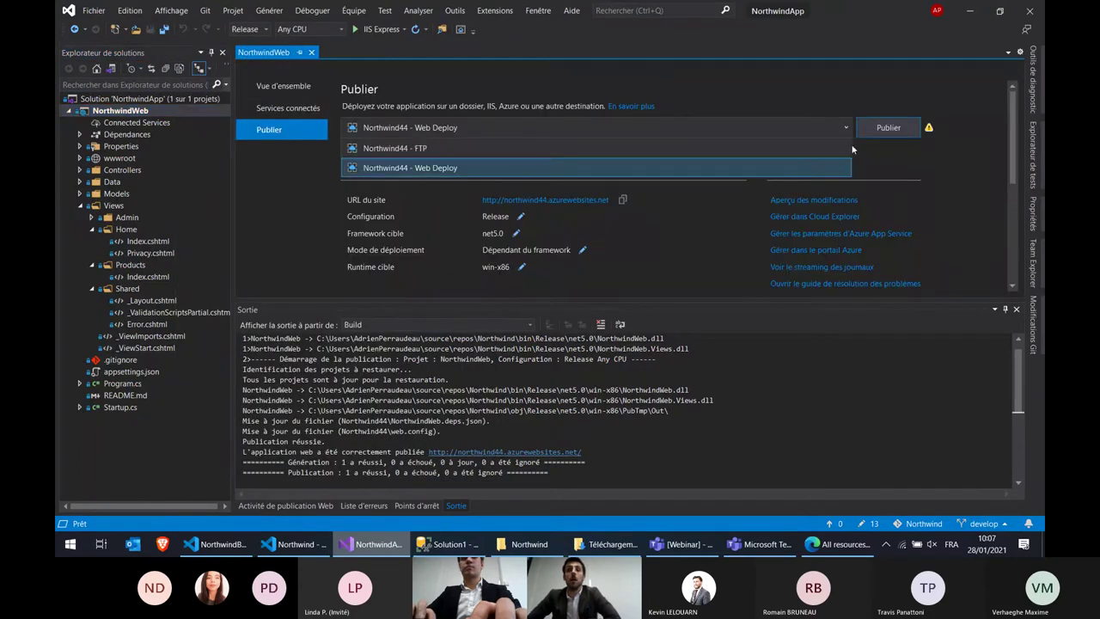
left_click(963, 196)
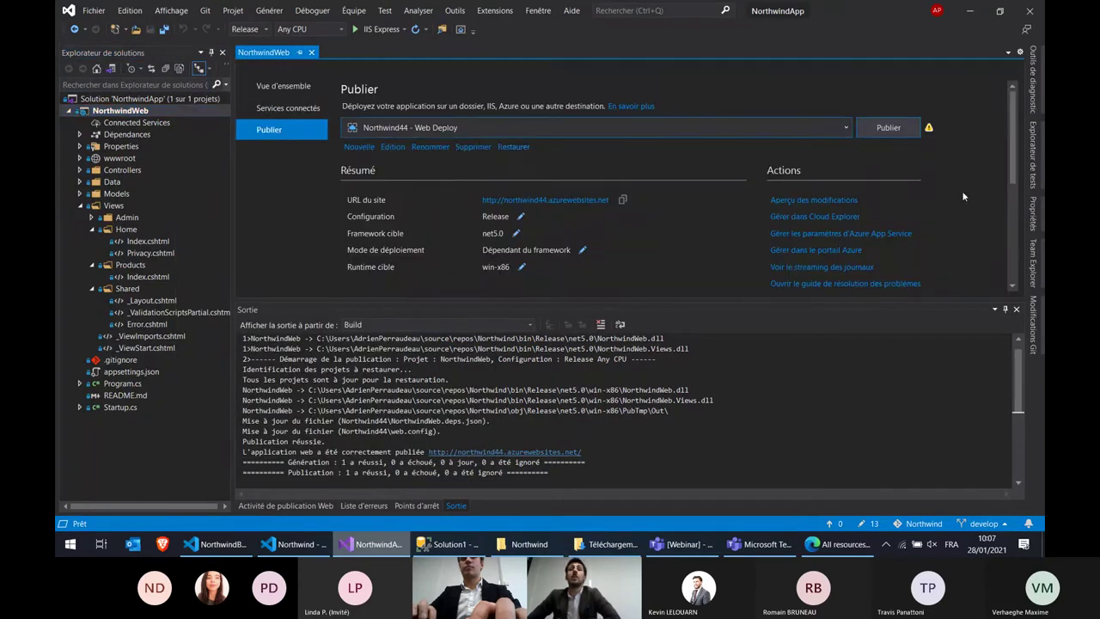
left_click(472, 148)
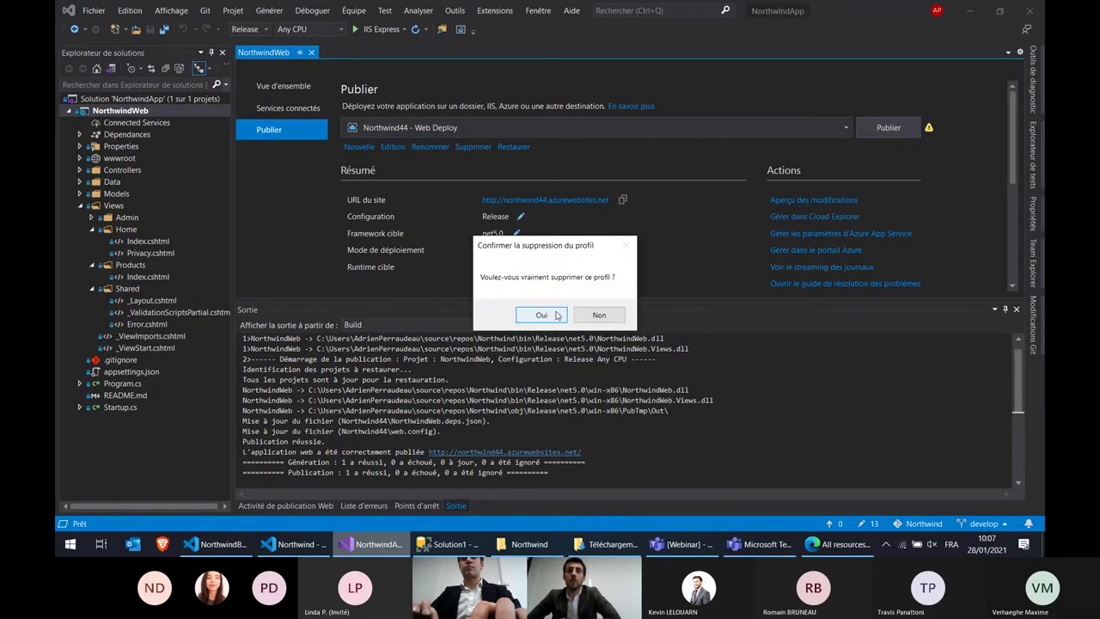
left_click(540, 316)
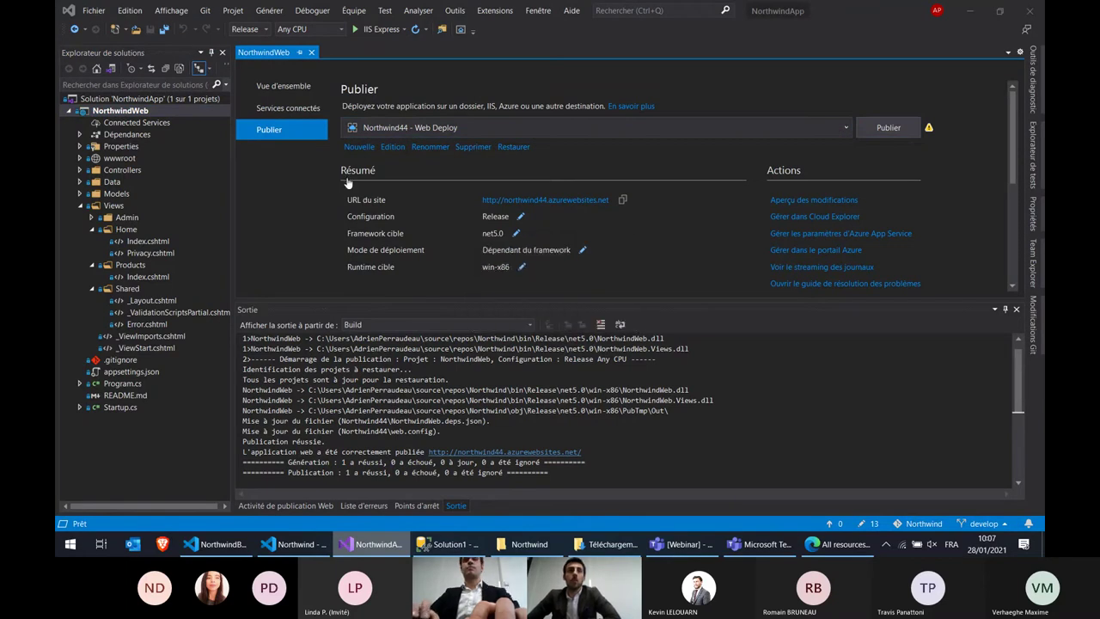
left_click(474, 147)
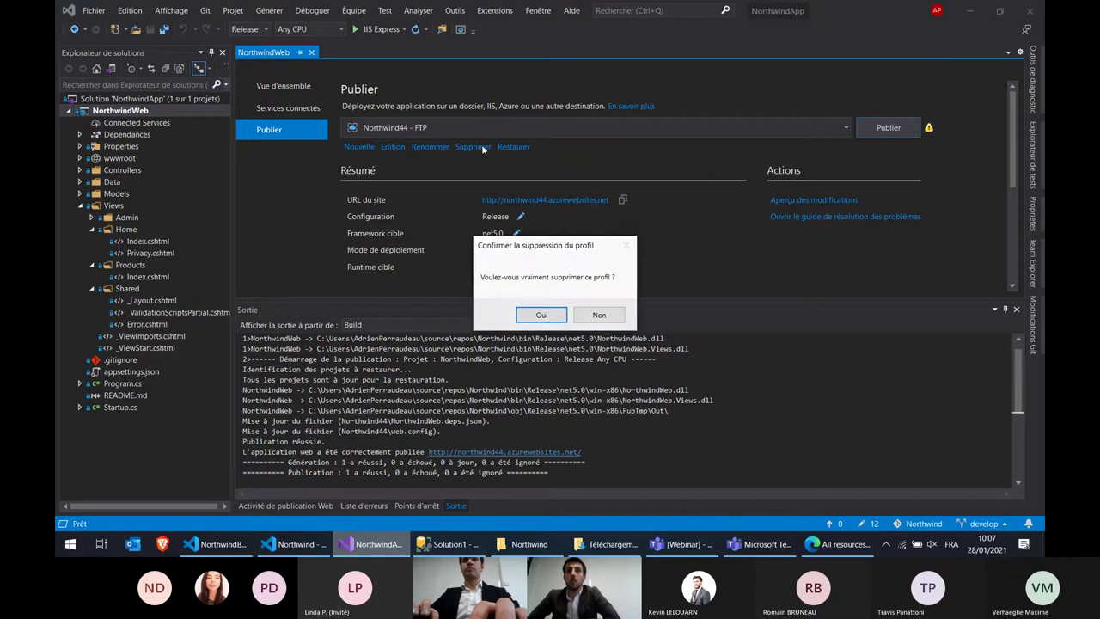
left_click(550, 315)
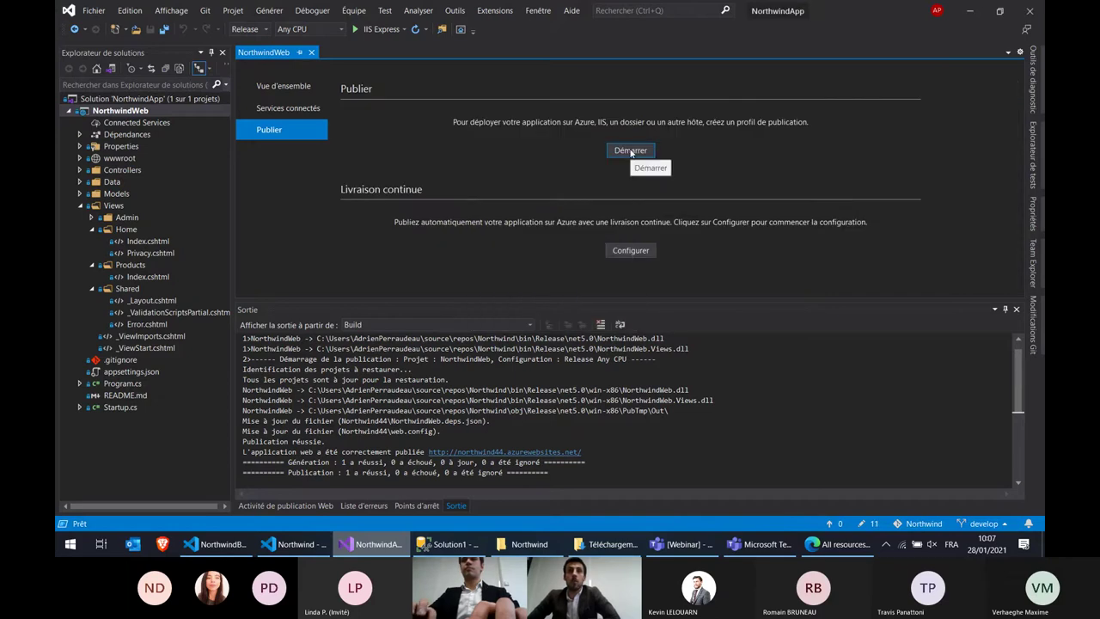
Step: Import Northwind44.PublishSettings from the Downloads folder as a new publish profile
left_click(630, 151)
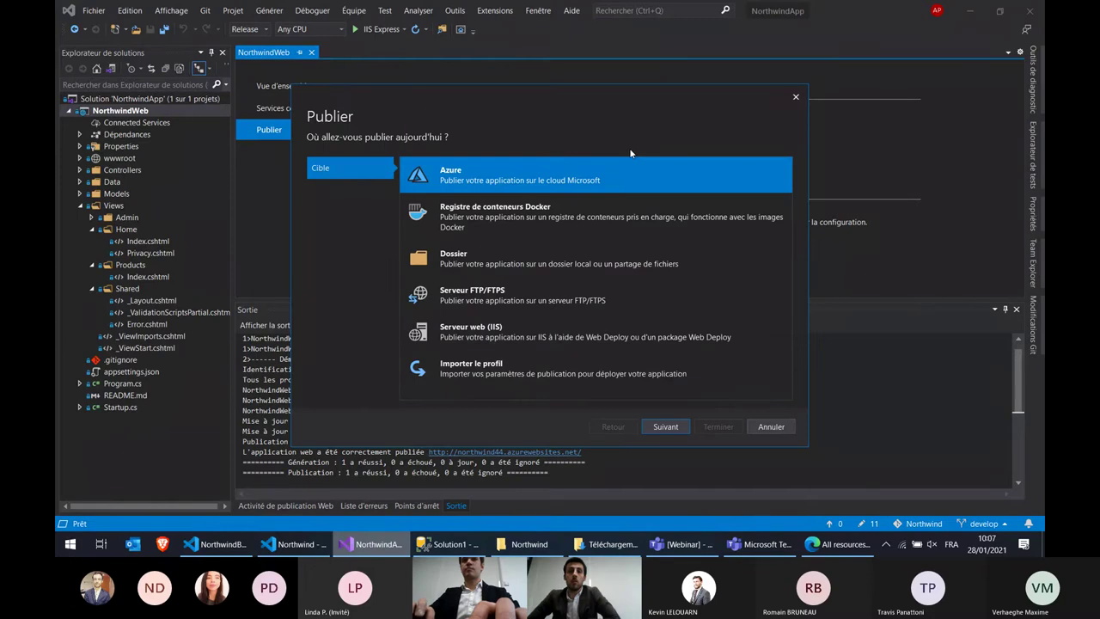
left_click(536, 378)
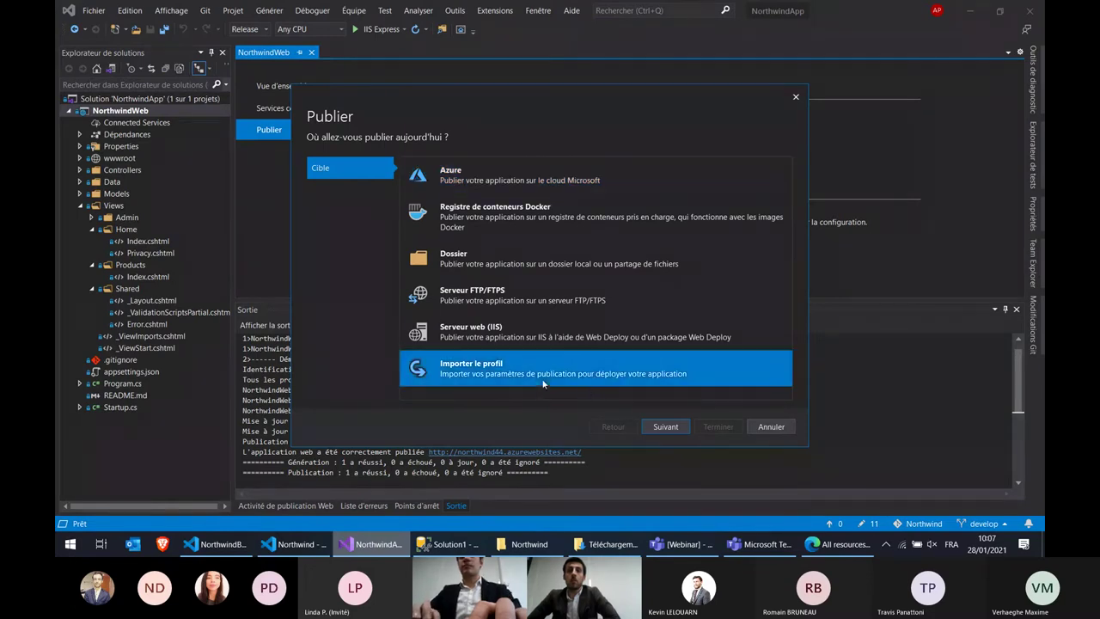
left_click(665, 427)
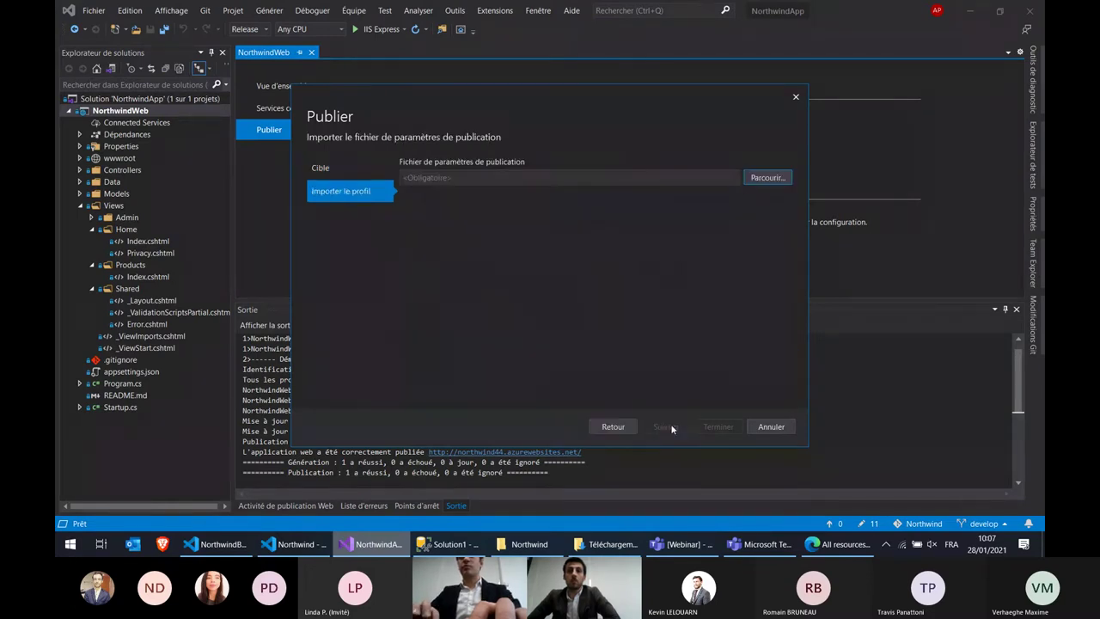
left_click(768, 178)
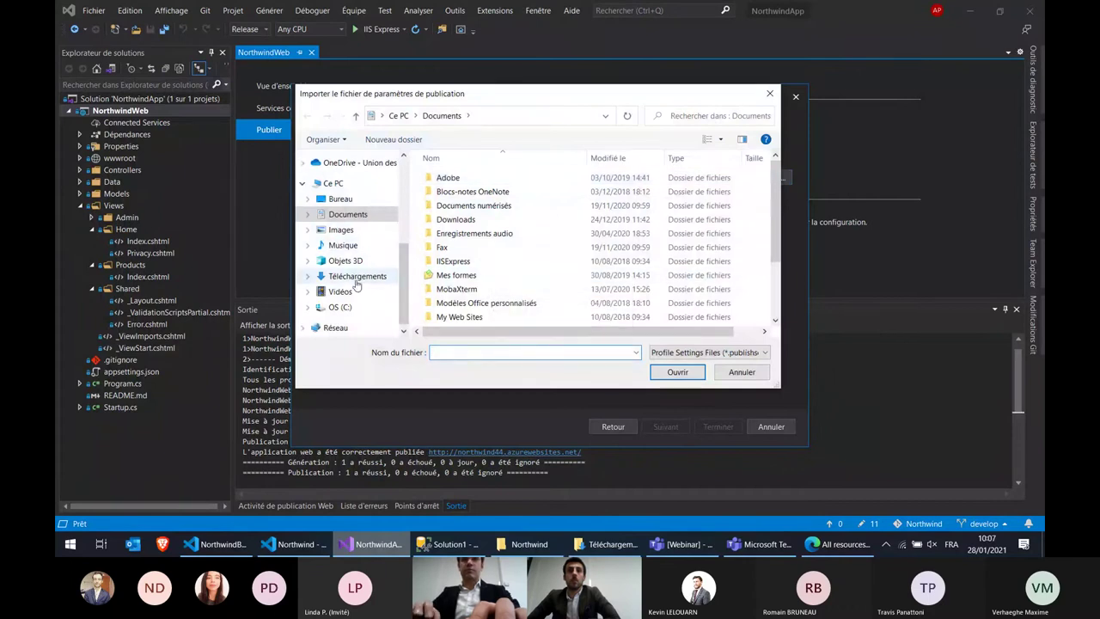
left_click(356, 279)
left_click(554, 192)
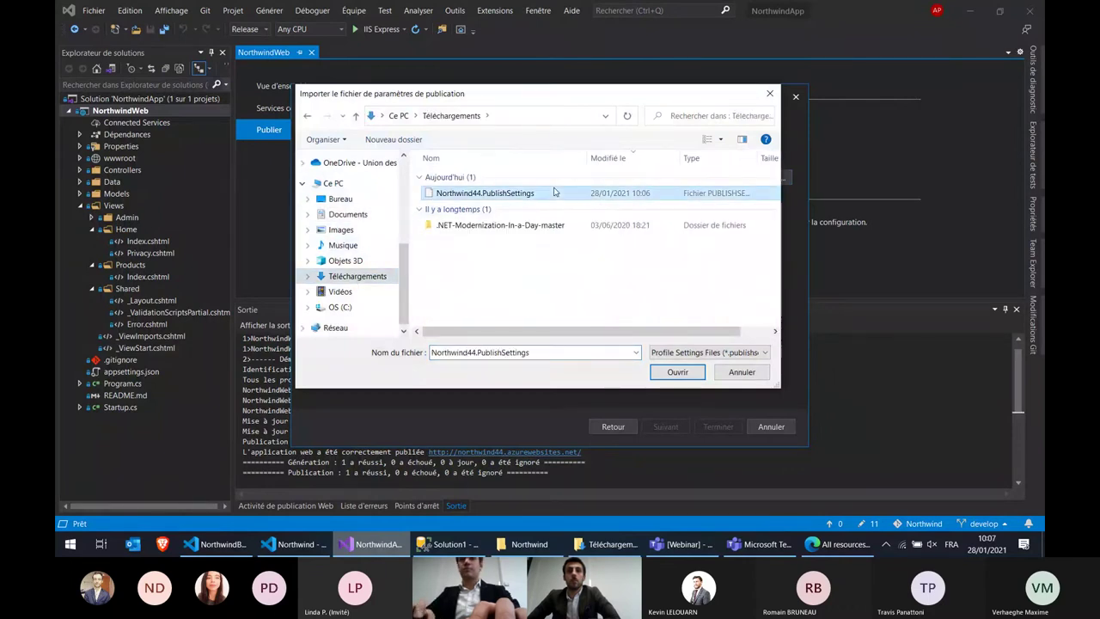
left_click(693, 373)
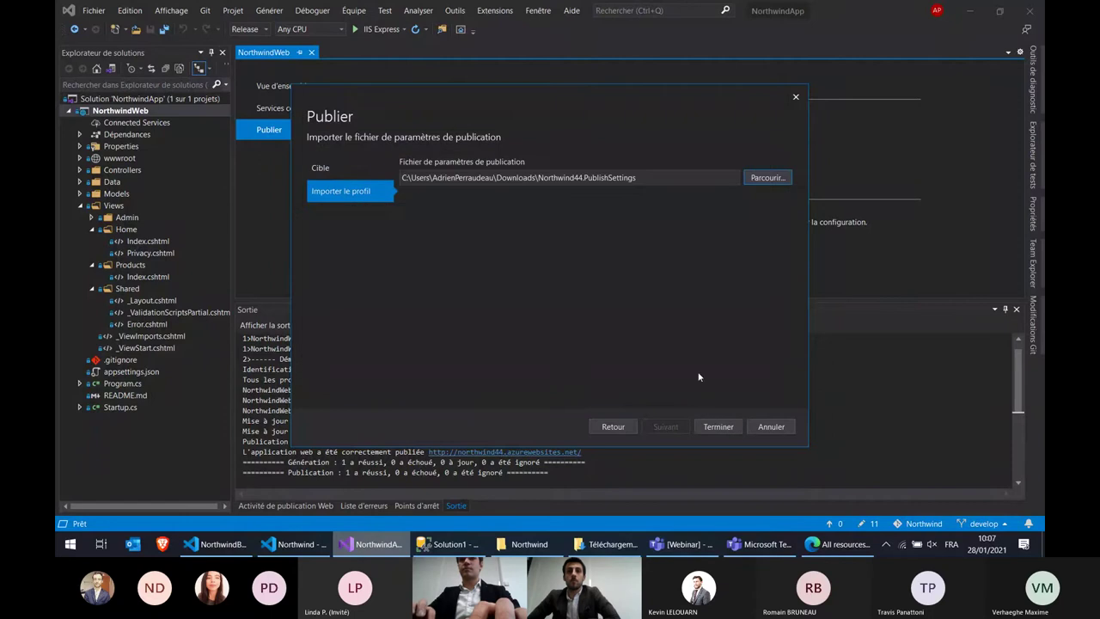
left_click(715, 426)
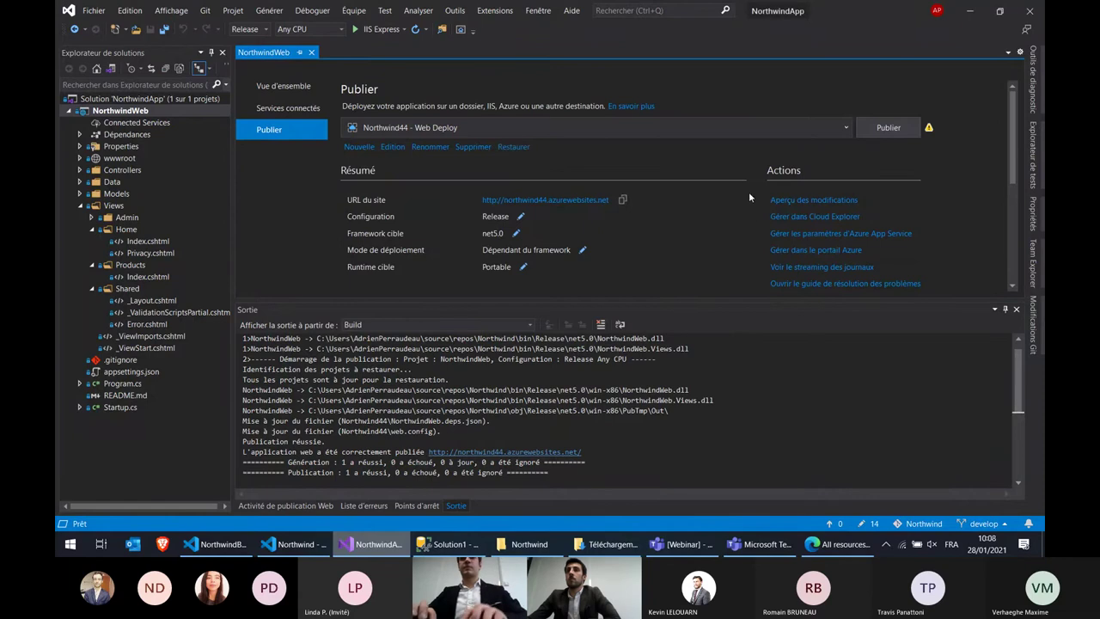
Step: Switch the profile's target runtime from Portable to win-x86 and save it
left_click(523, 268)
left_click(565, 281)
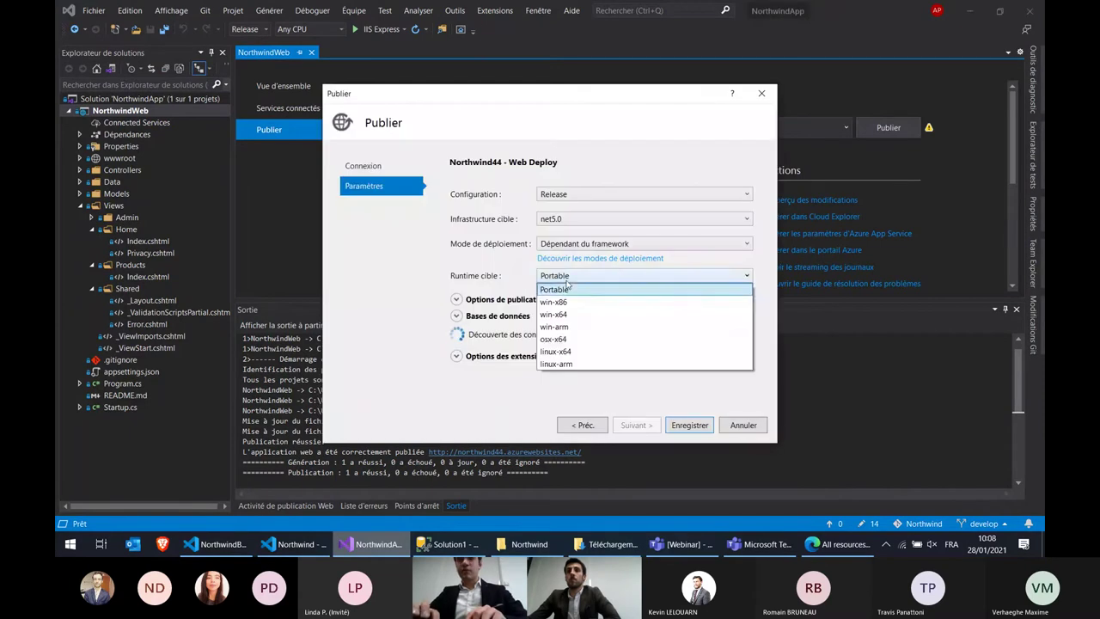
left_click(583, 303)
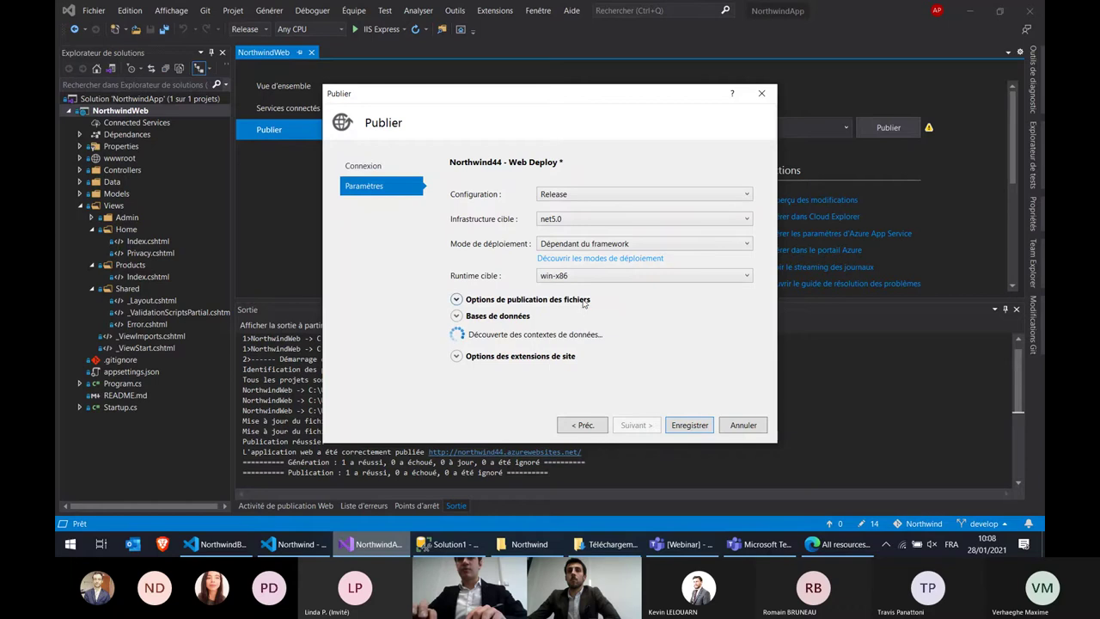
left_click(690, 425)
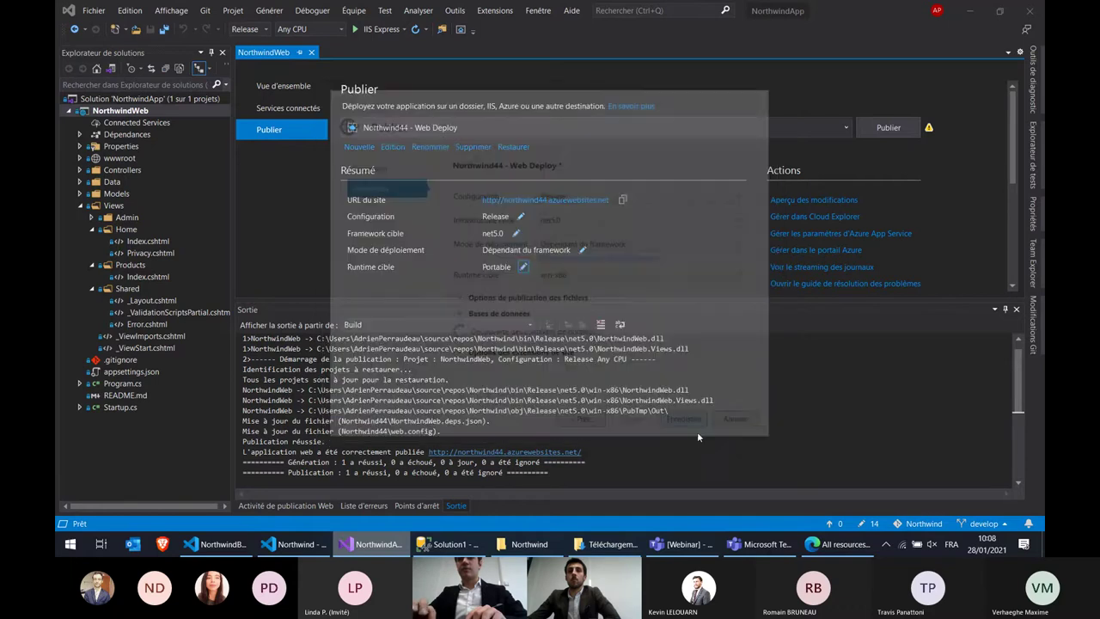
Step: Switch between open windows from the taskbar, ending back in Visual Studio
left_click_drag(1013, 154, 1013, 238)
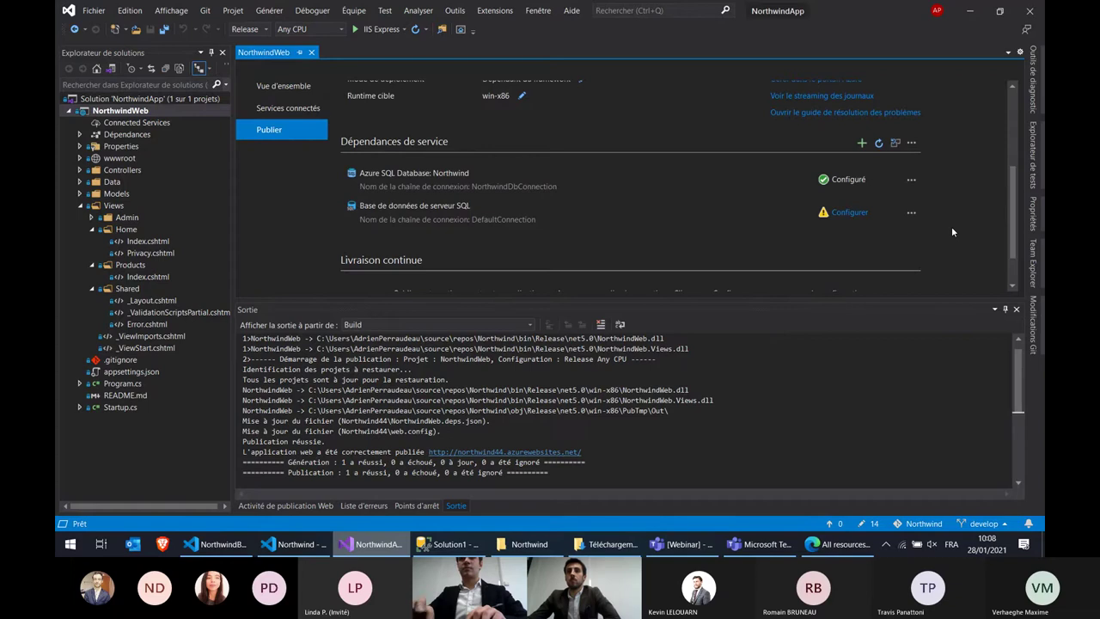
left_click(452, 545)
left_click(453, 547)
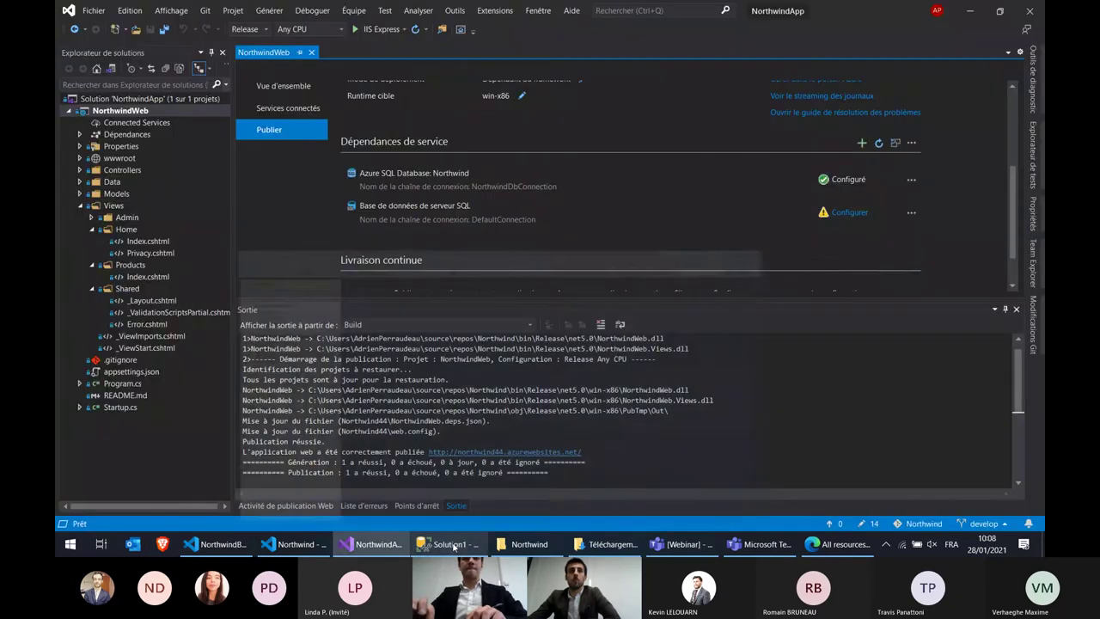
left_click(826, 545)
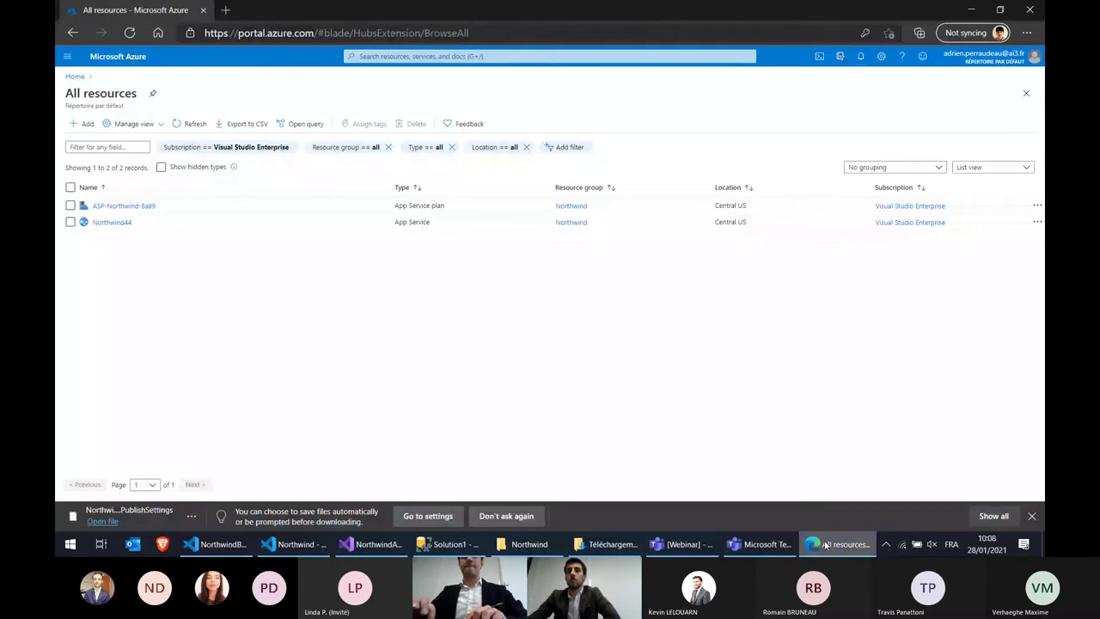
left_click(194, 123)
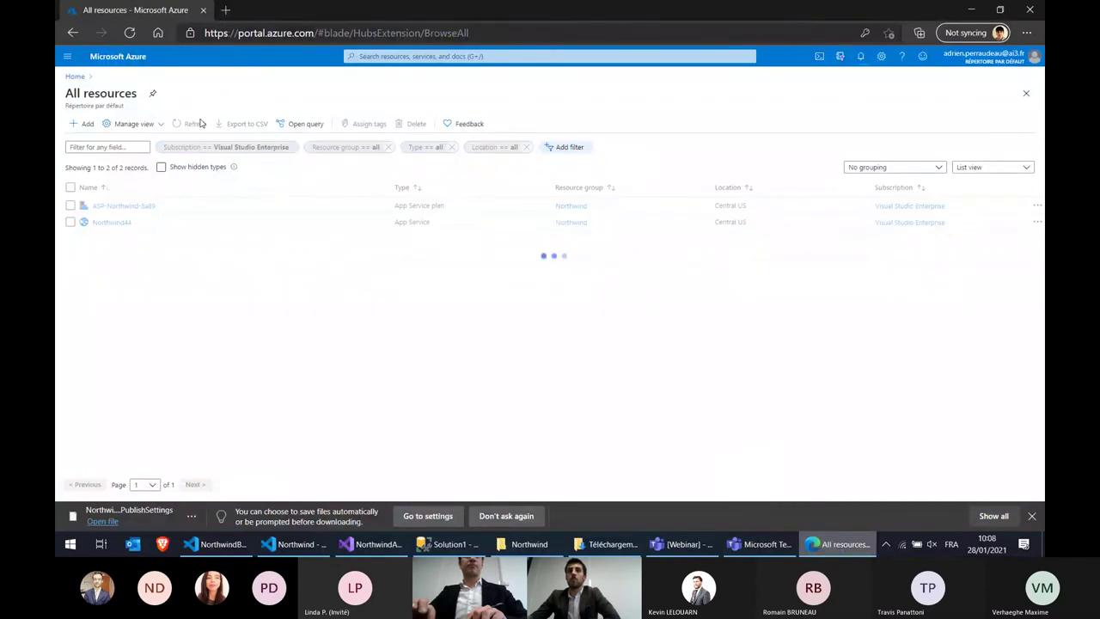
left_click(200, 123)
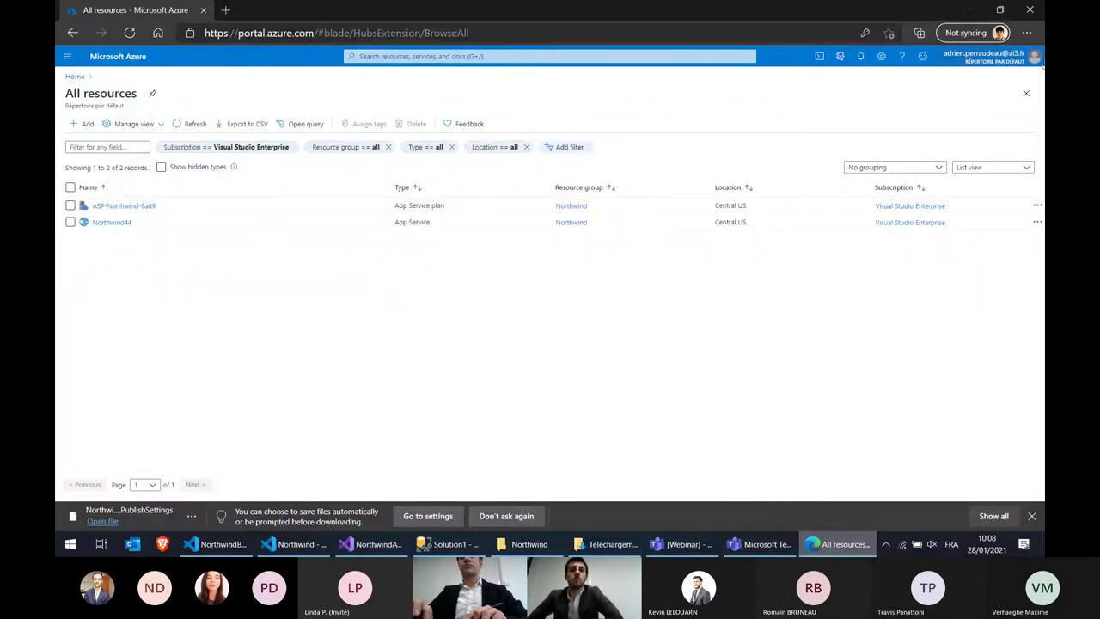
left_click(860, 56)
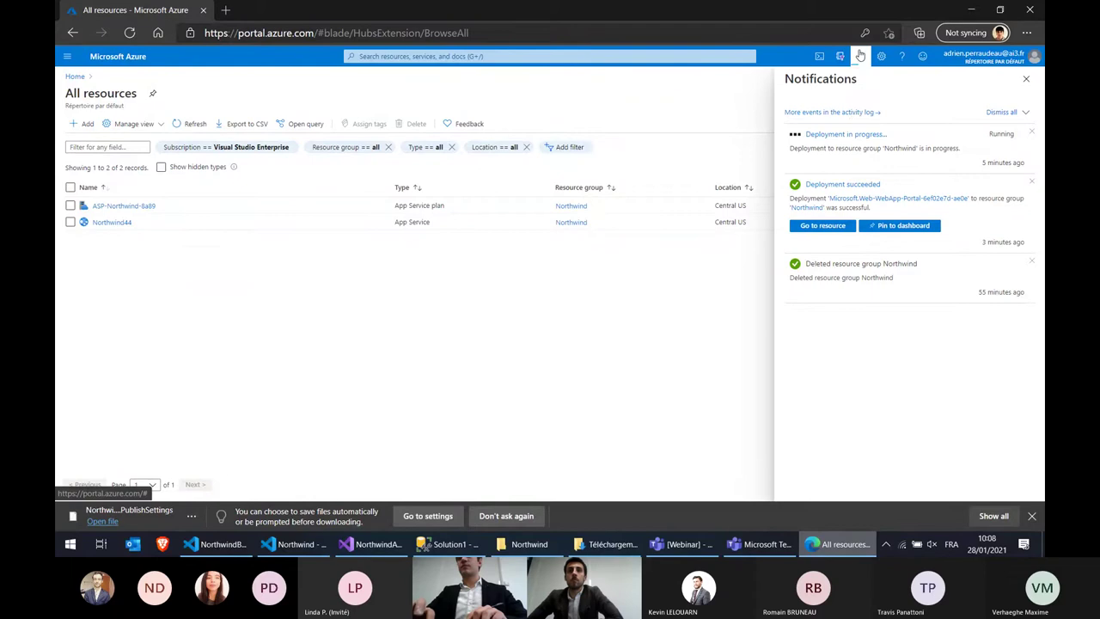
left_click(868, 139)
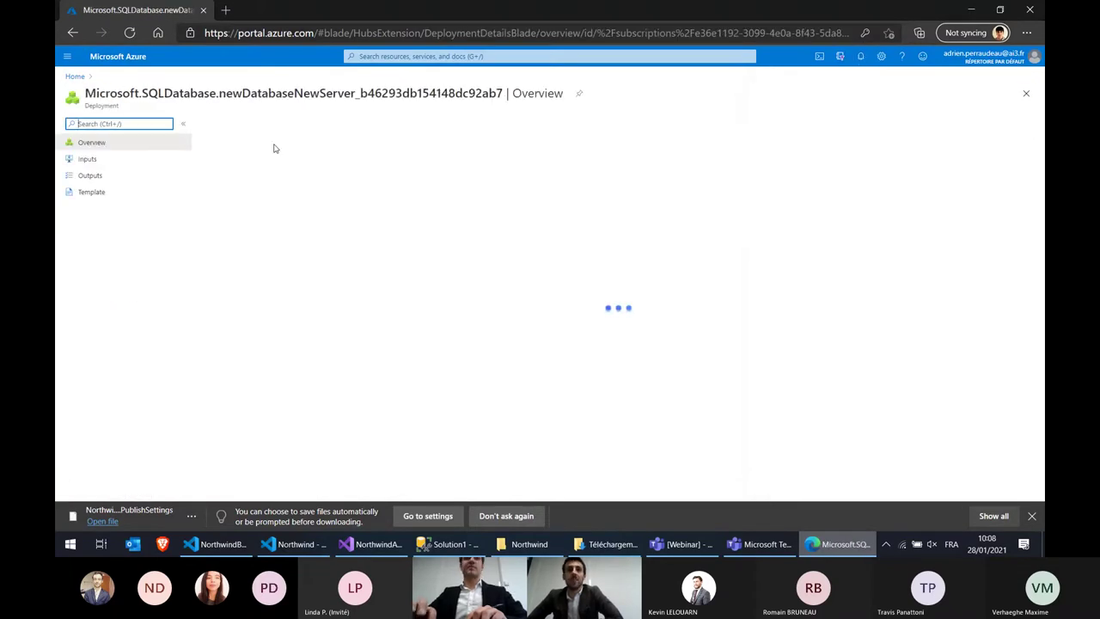
left_click(77, 78)
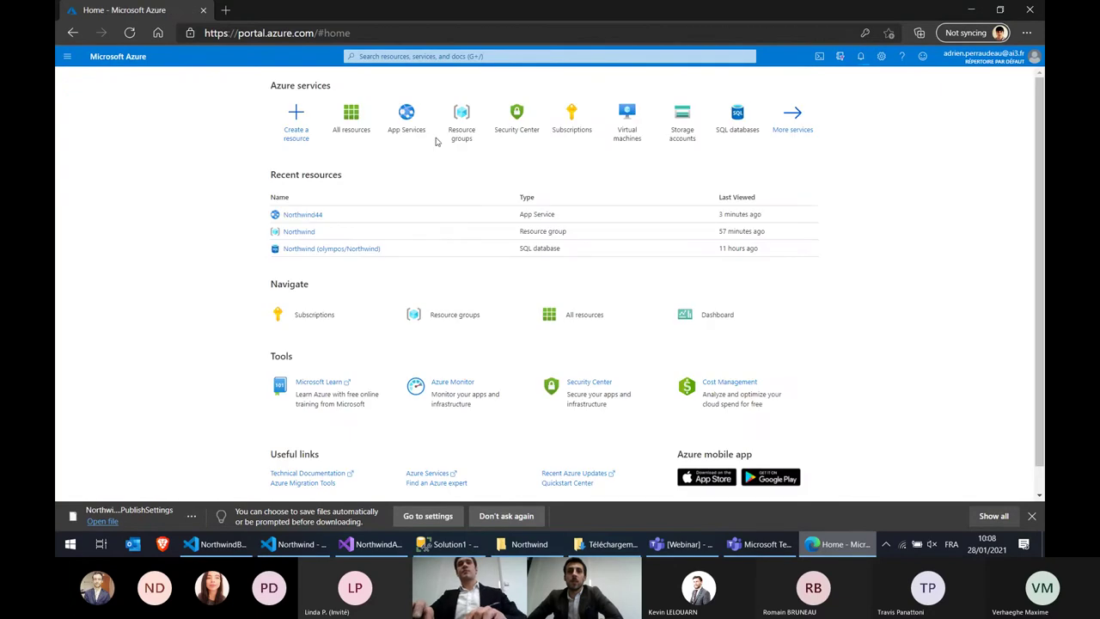
left_click(350, 122)
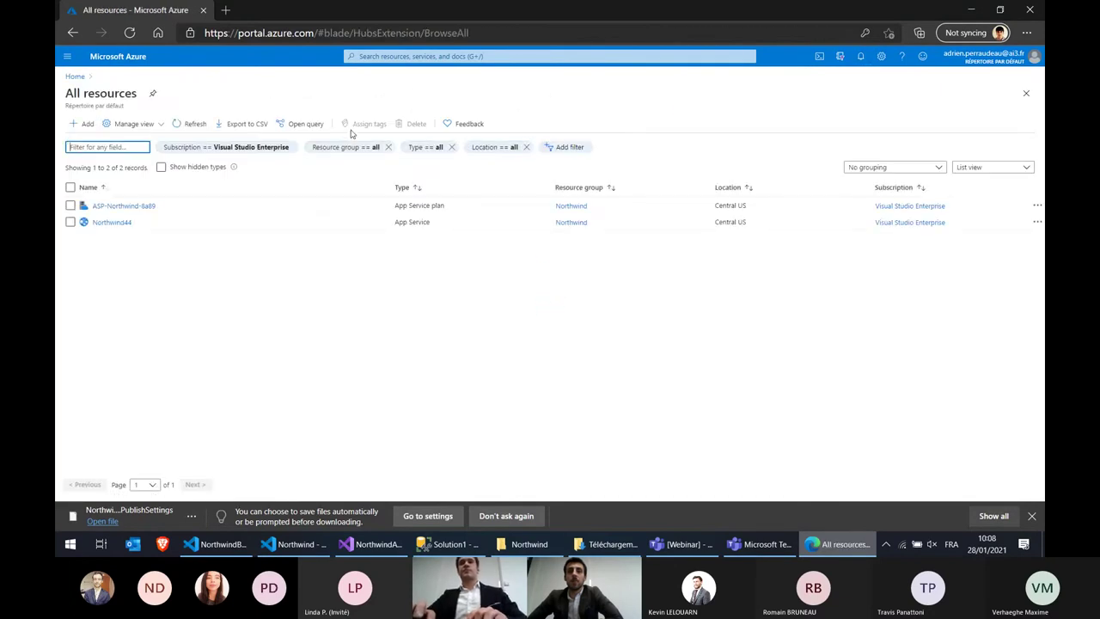
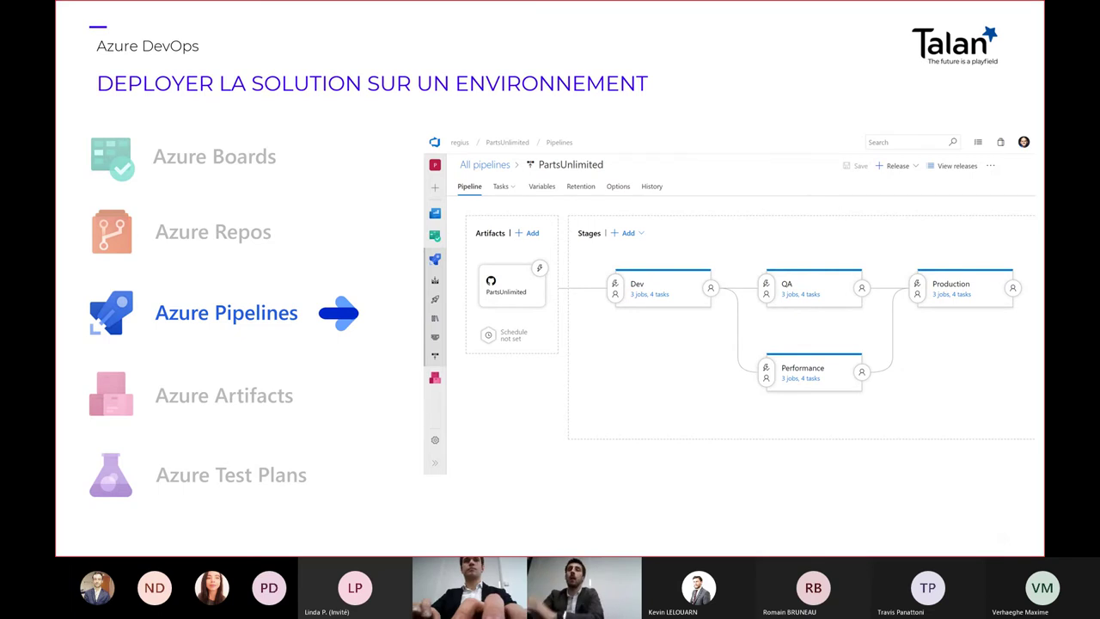
Step: Advance the Klaxoon slide, then switch to the Azure portal's Resource groups tab
key("Right")
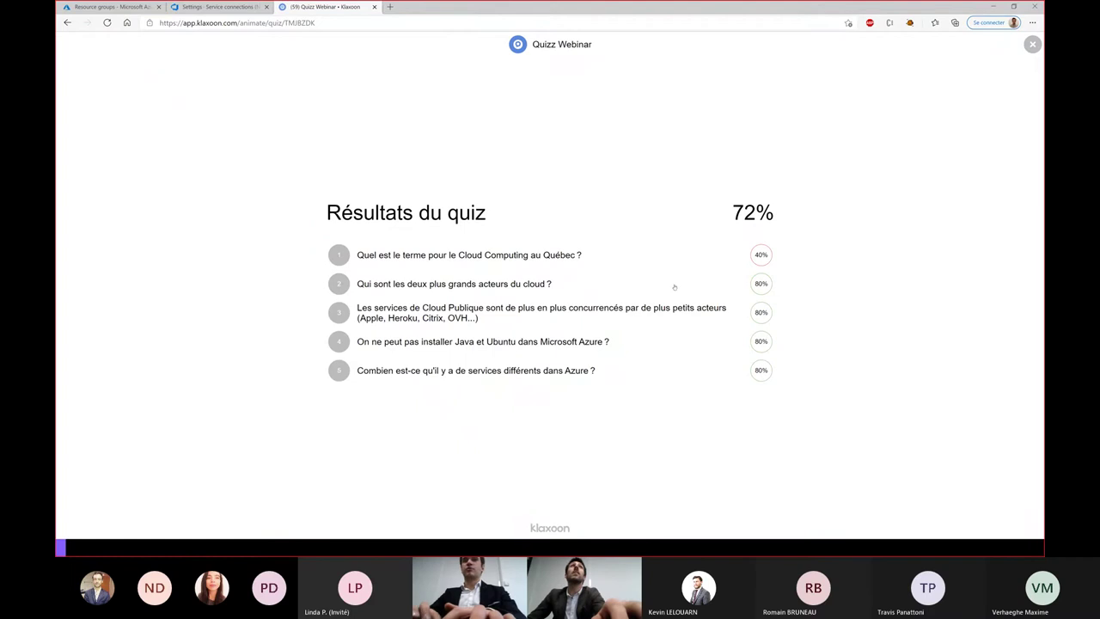
left_click(109, 8)
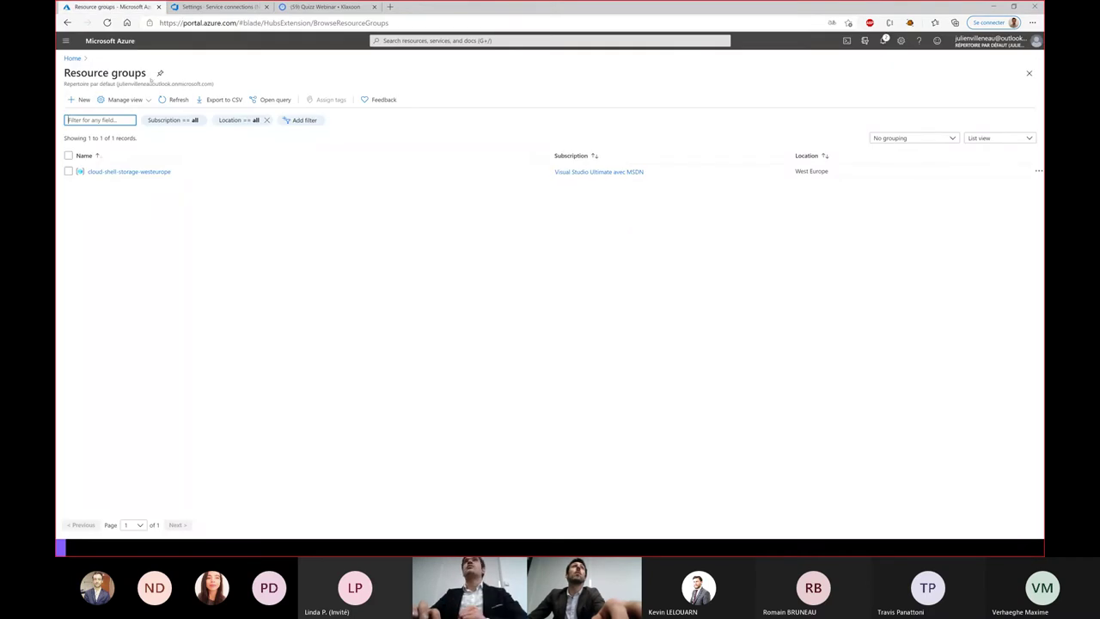
Step: Refresh resource groups, then open Northwind's olympos SQL server Firewalls and virtual networks page
left_click(171, 100)
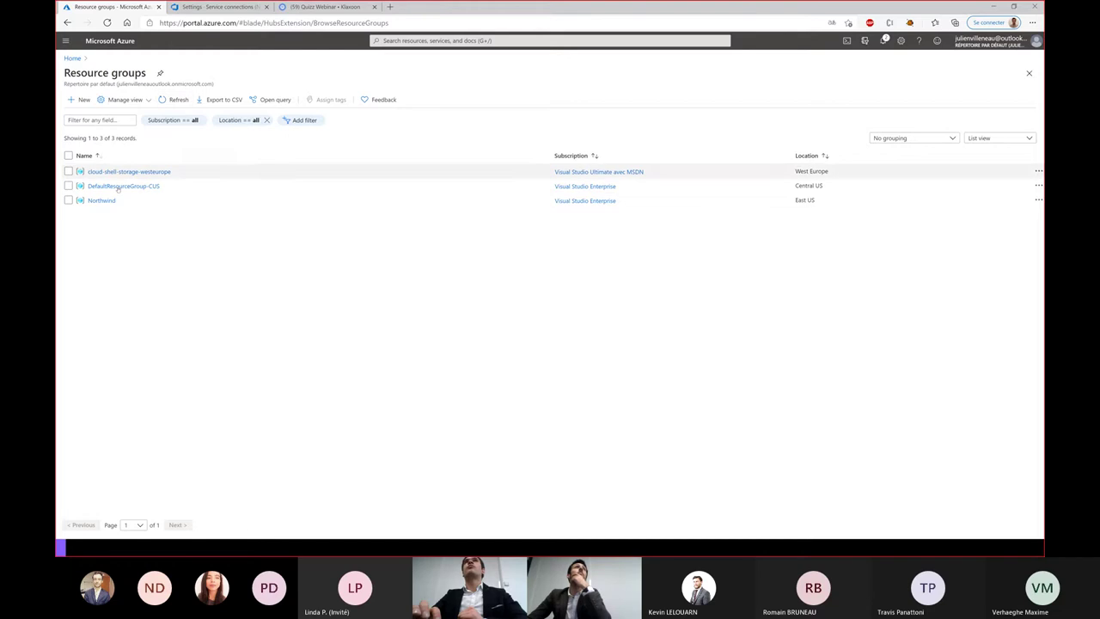
left_click(101, 200)
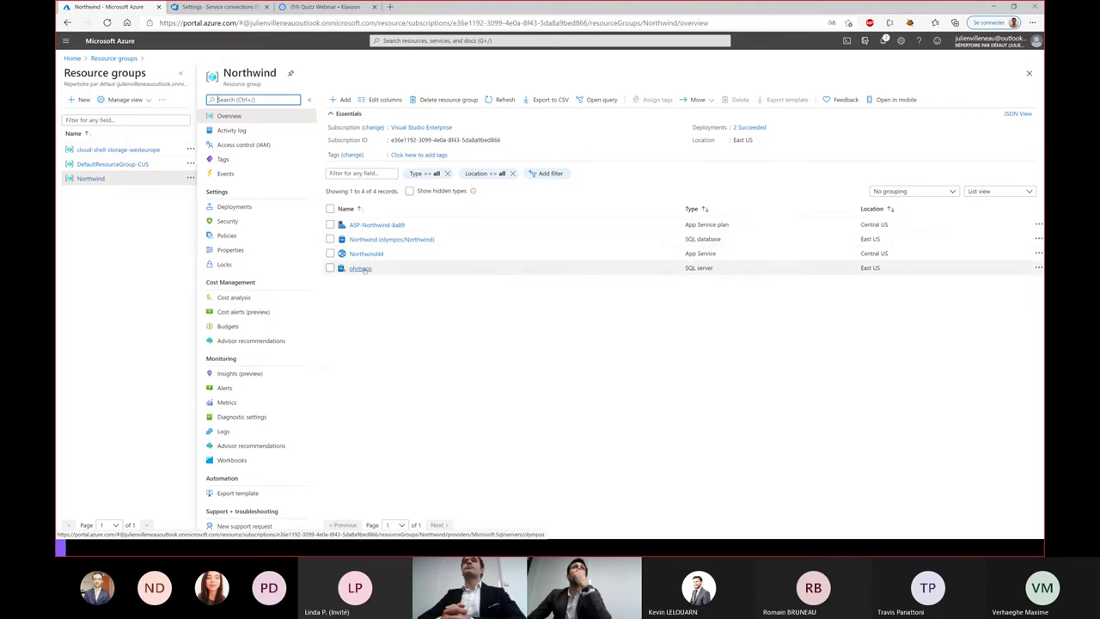
left_click(361, 269)
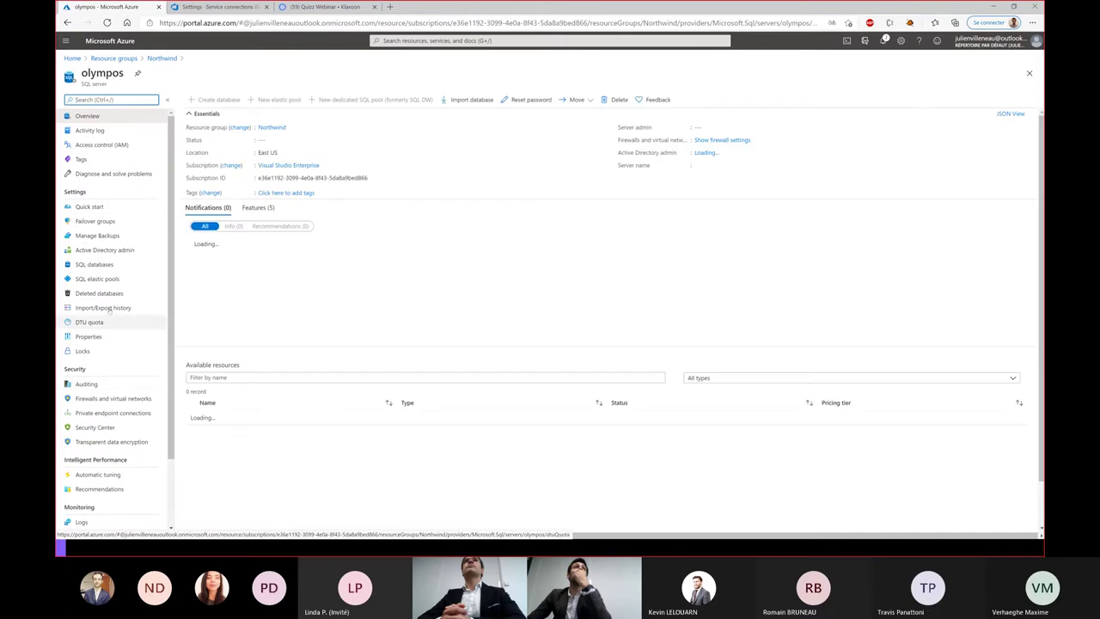
scroll(111, 345, "down", 1)
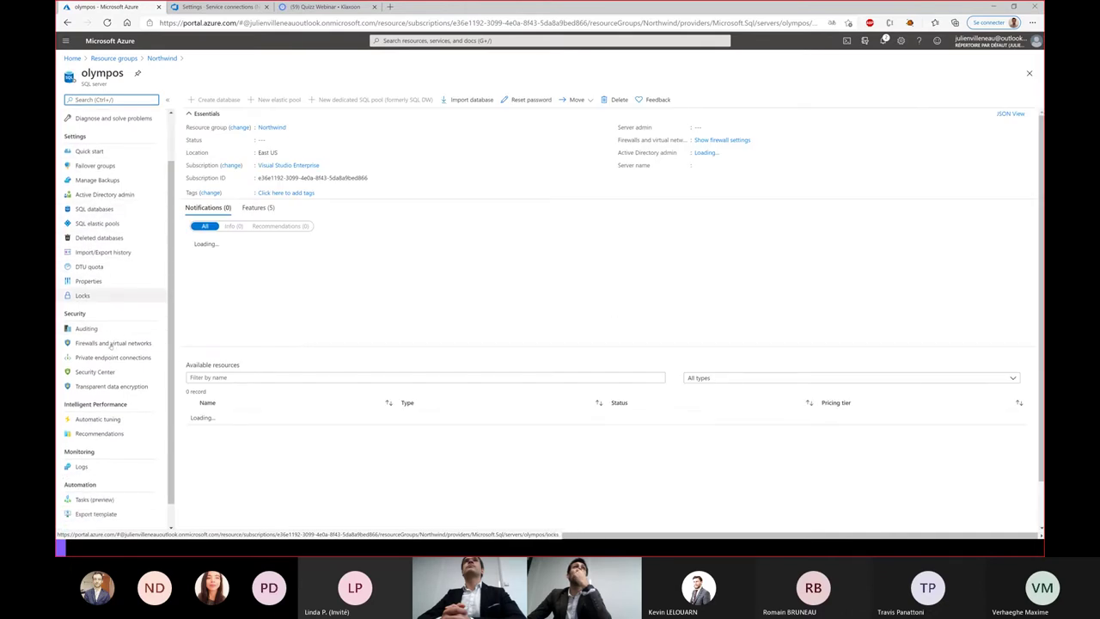
scroll(111, 346, "up", 1)
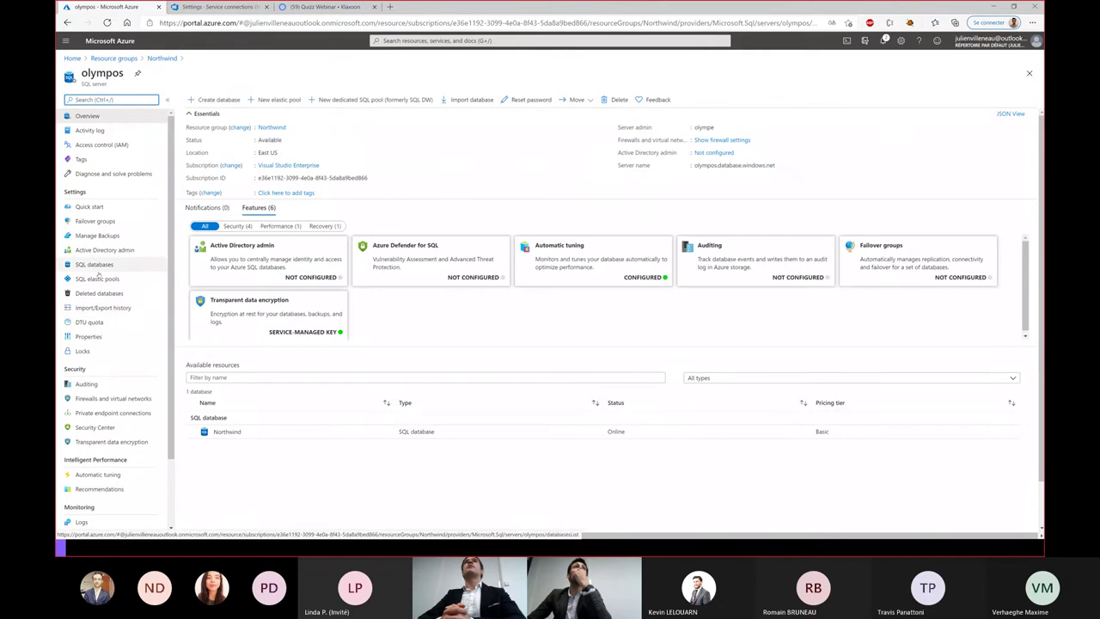
left_click(110, 398)
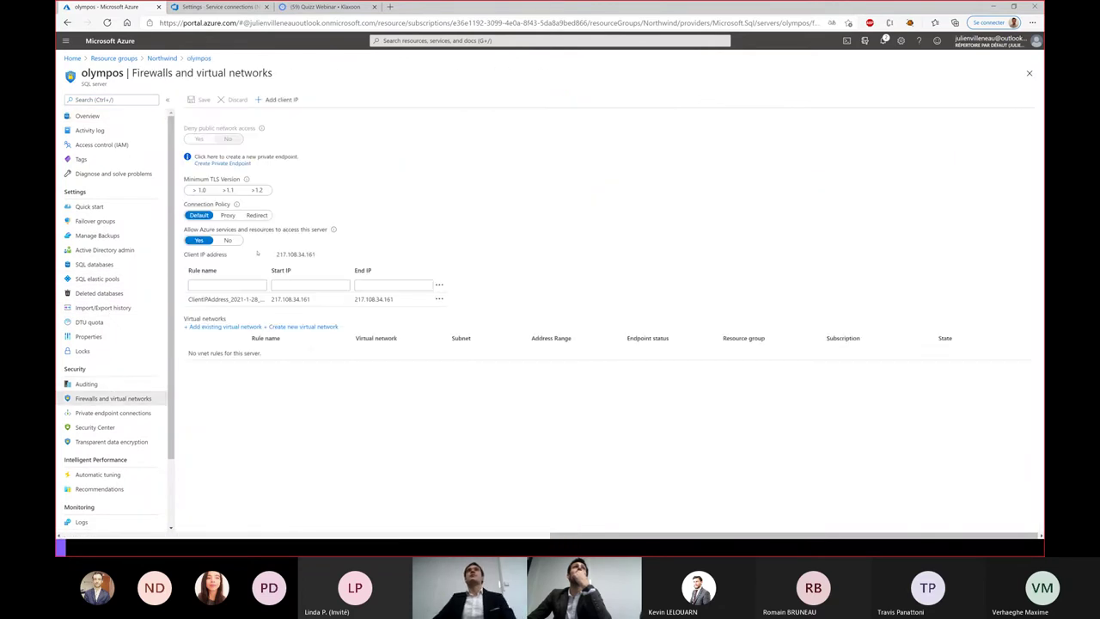
Step: Highlight the 'Allow Azure services' option, return to portal Home, and go to Service connections
left_click_drag(185, 229, 323, 229)
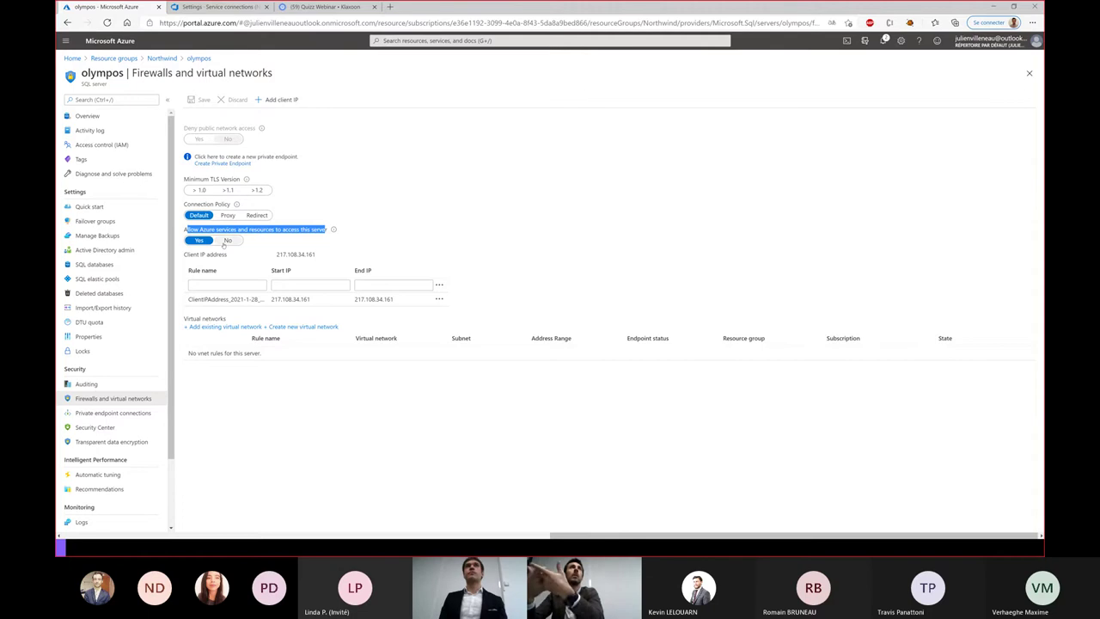
left_click(72, 58)
left_click(215, 7)
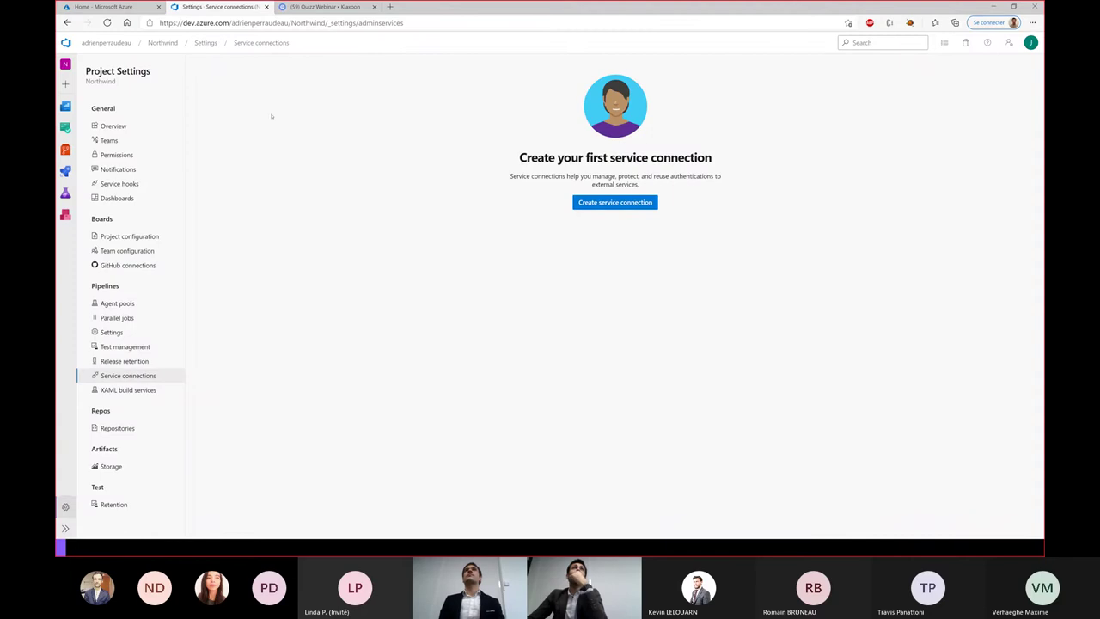
Step: Navigate from the organisation's projects into Northwind and its Service connections settings
left_click(106, 42)
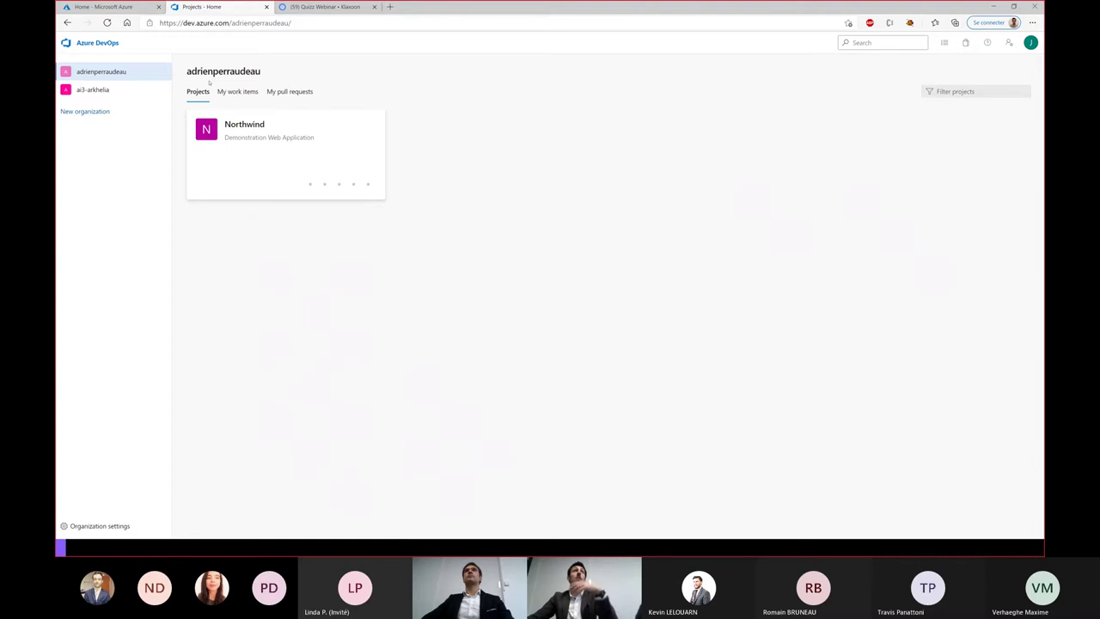
left_click(269, 138)
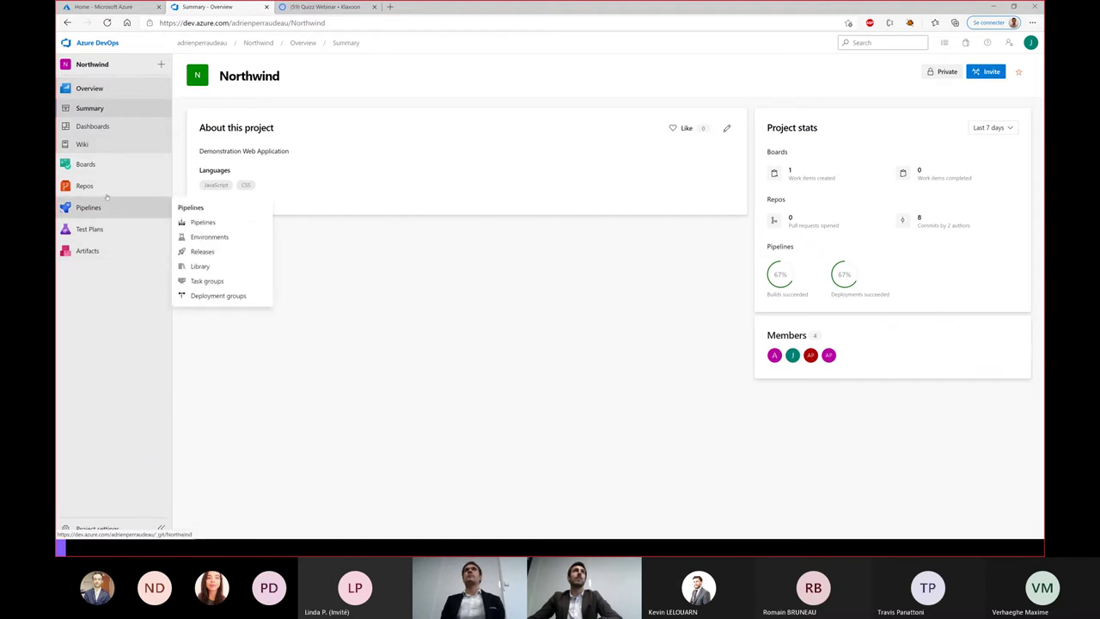
mouse_move(108, 192)
mouse_move(112, 166)
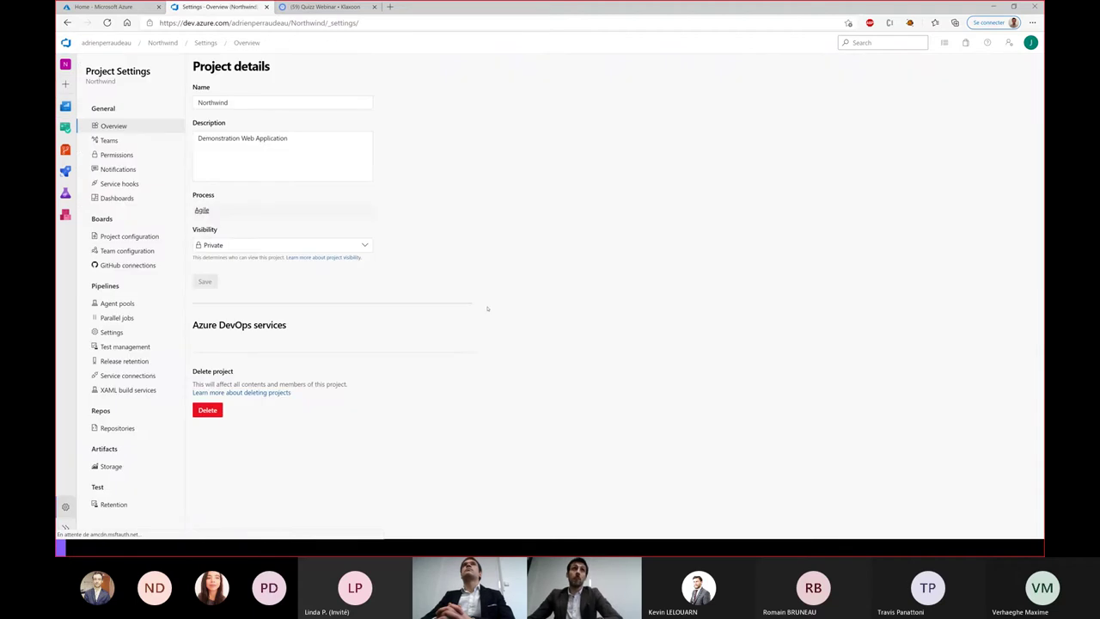
left_click(151, 376)
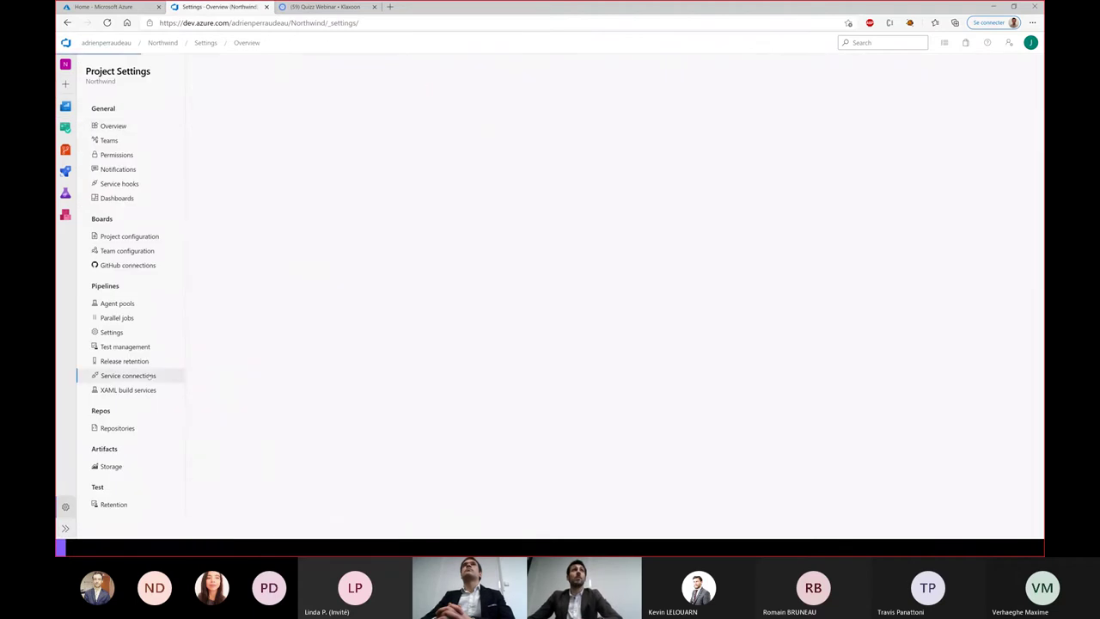
Step: Start an Azure Resource Manager connection with Service principal (automatic) and list resource groups
left_click(633, 207)
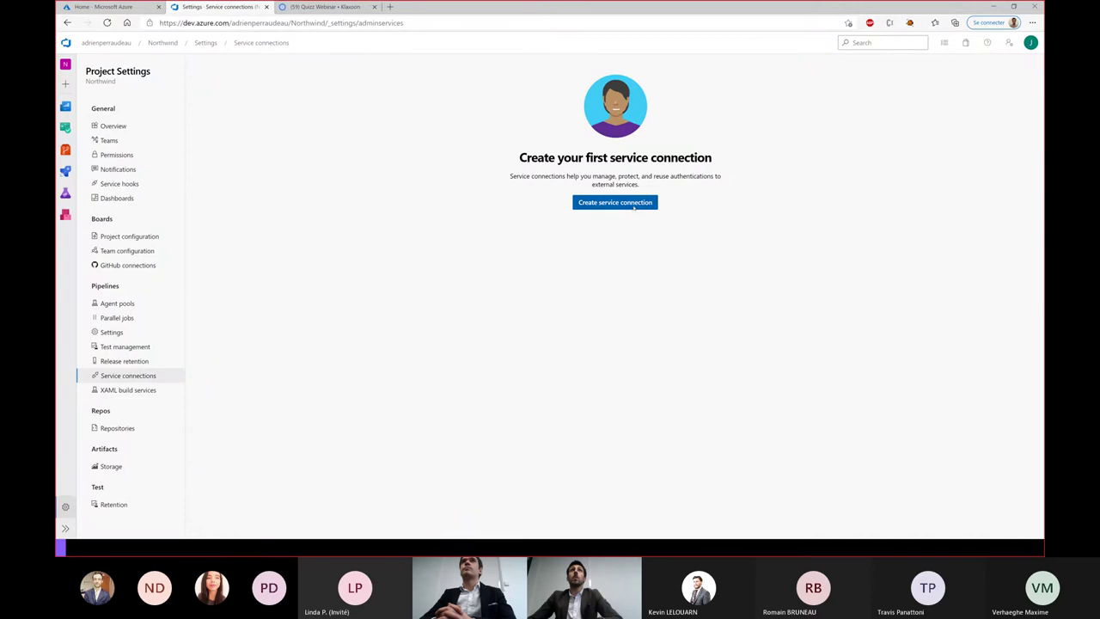
left_click(894, 162)
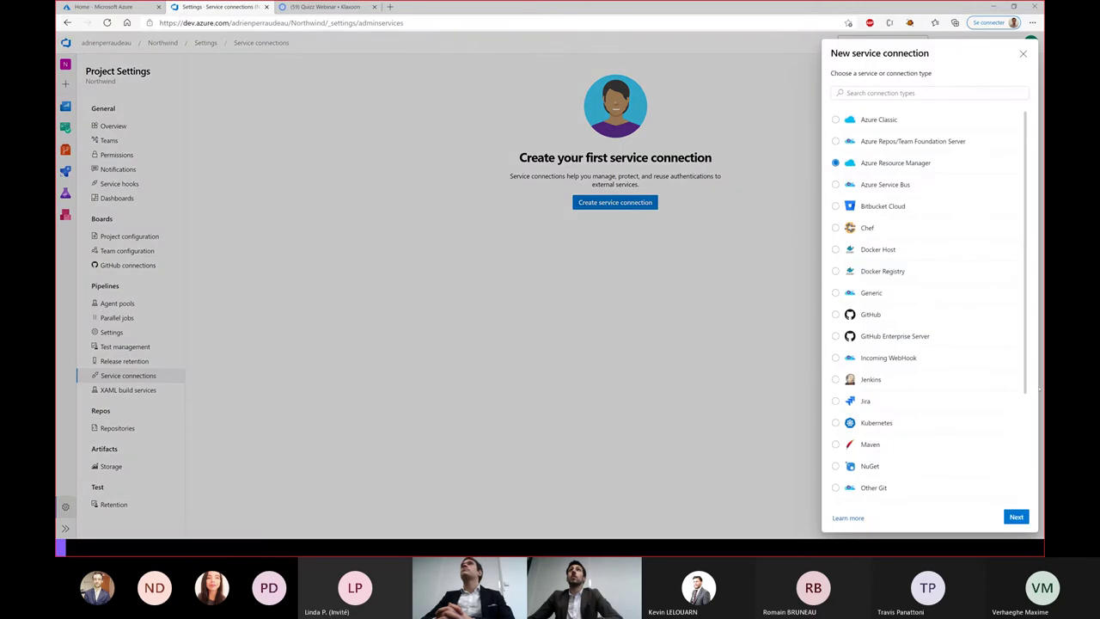
left_click(1017, 516)
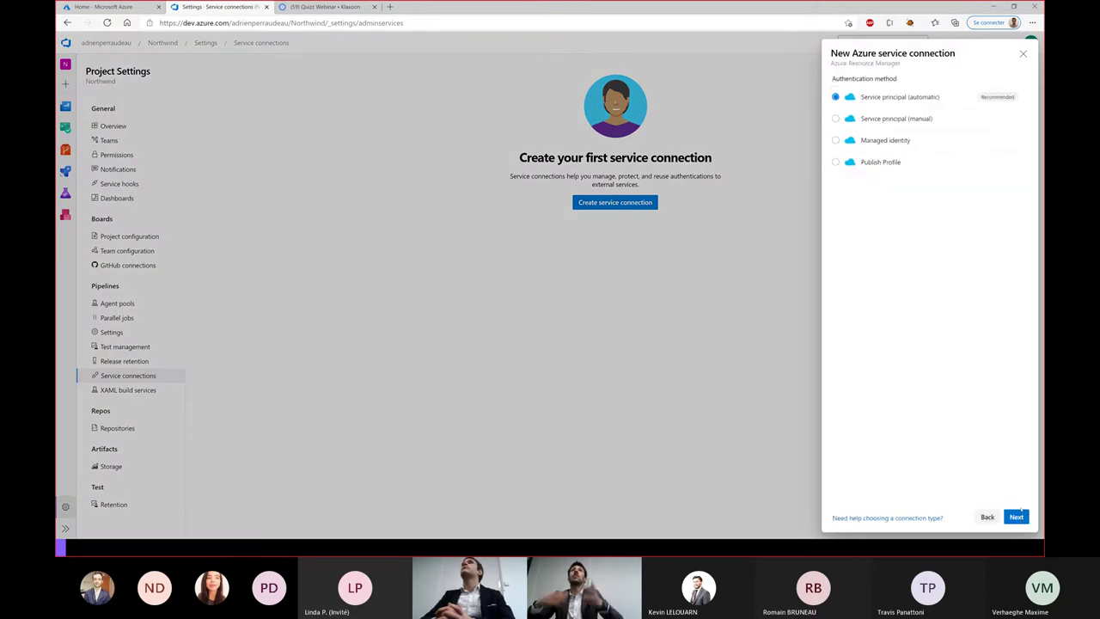
left_click(1016, 517)
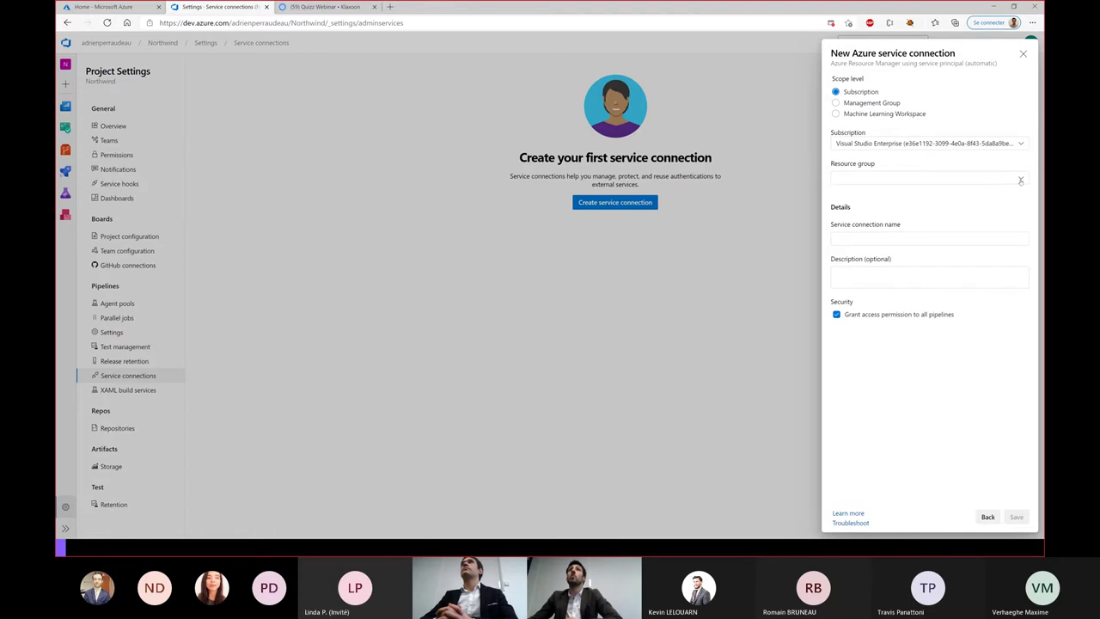
left_click(1021, 180)
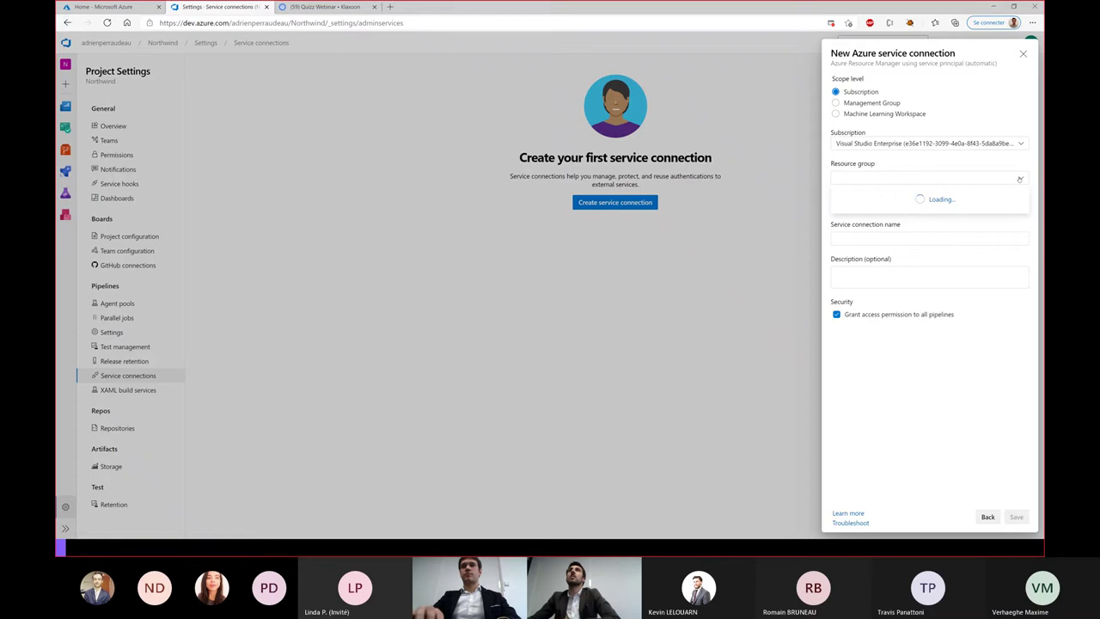
Step: Try the Visual Studio Ultimate avec MSDN, then Visual Studio Enterprise subscriptions, and step back
left_click(934, 143)
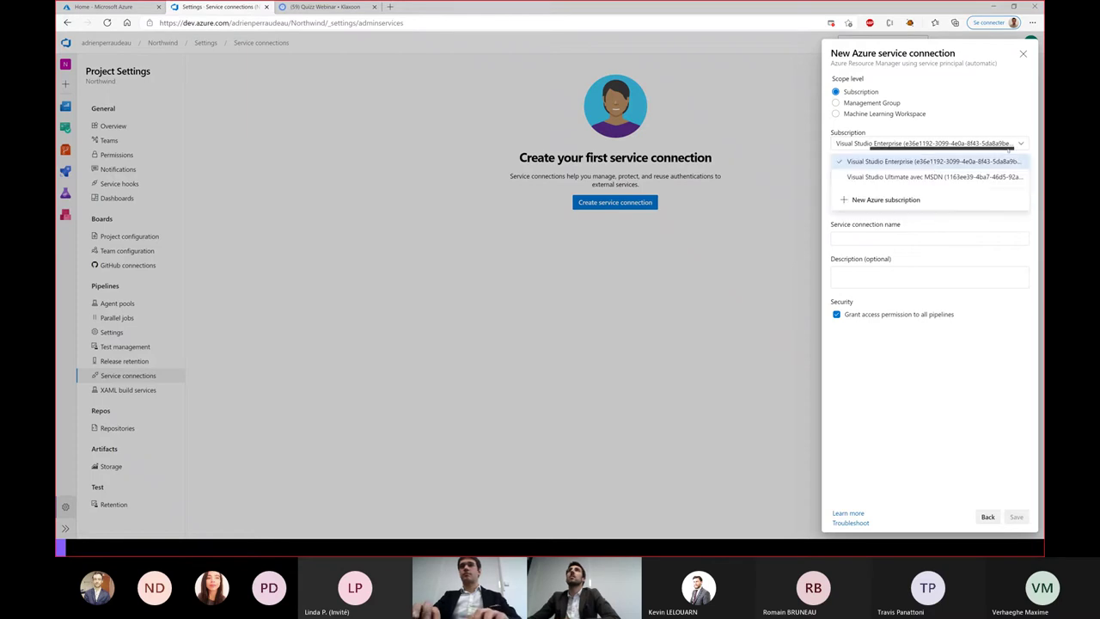
left_click(933, 177)
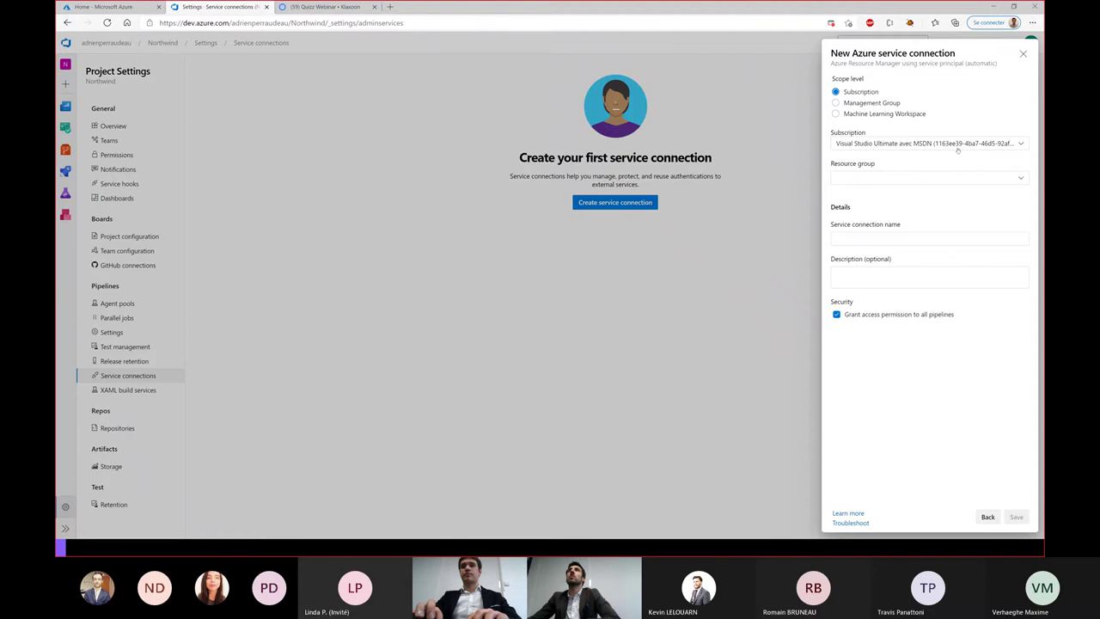
left_click(959, 146)
left_click(926, 161)
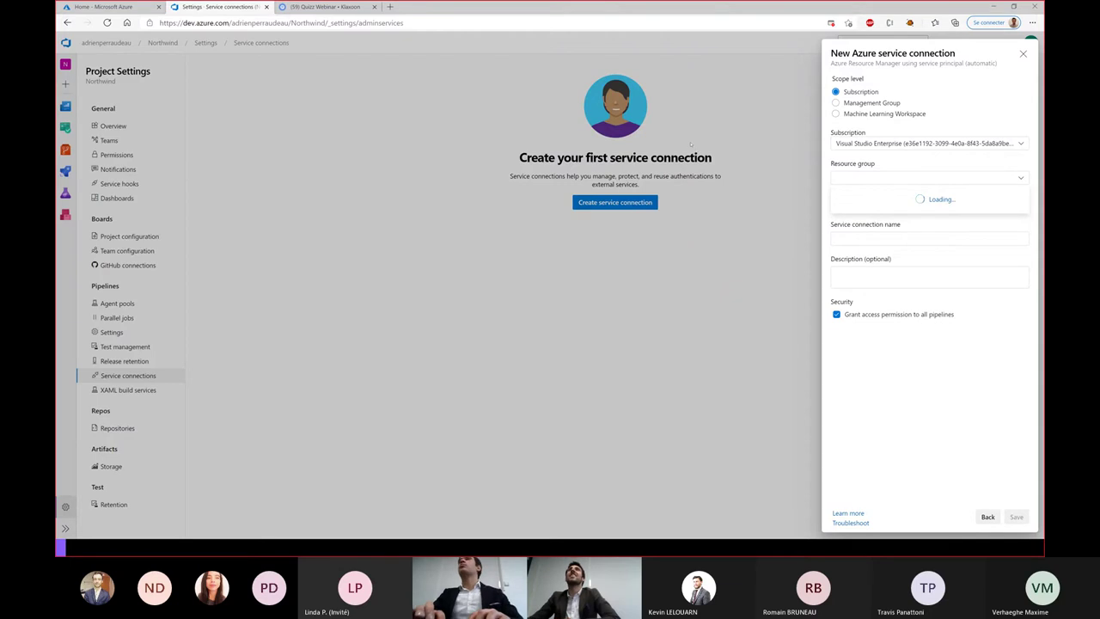
left_click(988, 517)
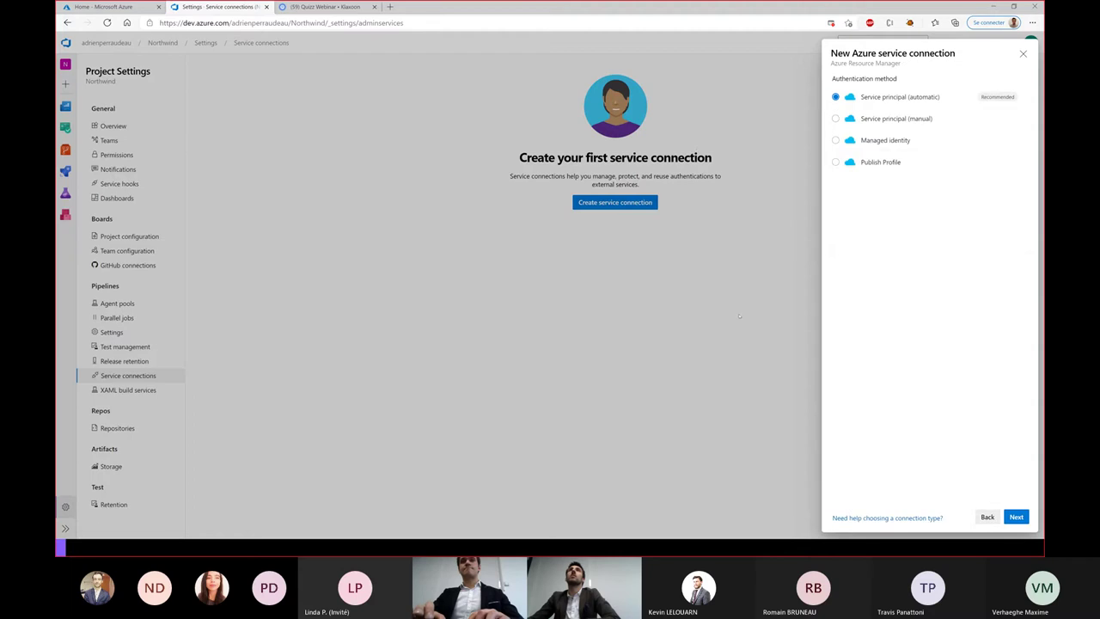
Step: Reload the page and restart an Azure Resource Manager connection using Service principal (automatic)
left_click(357, 24)
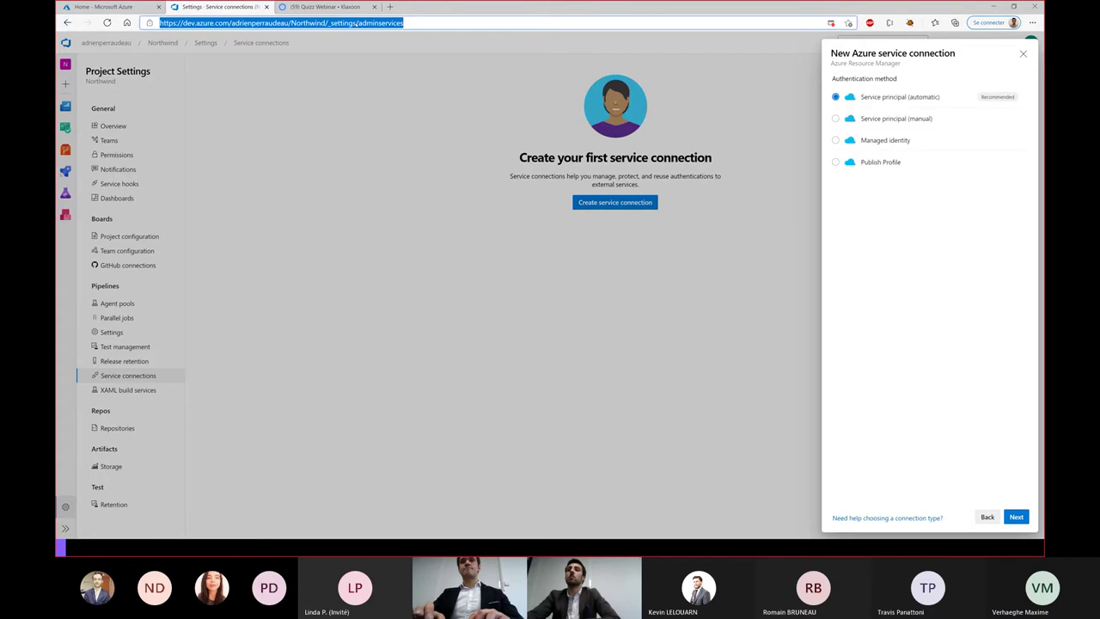
key("Return")
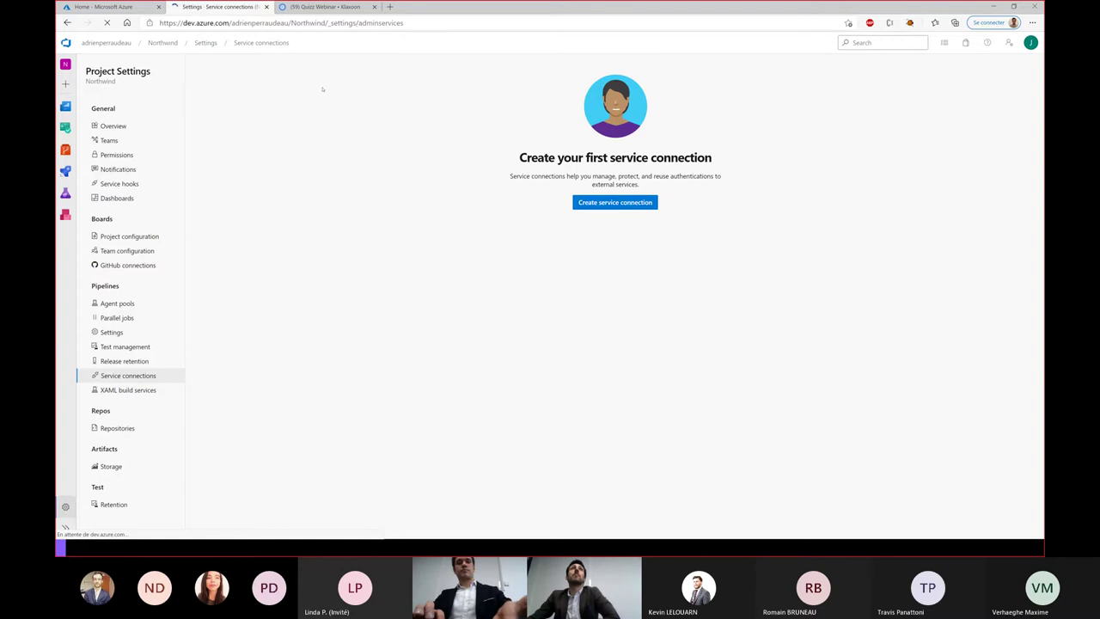
left_click(616, 202)
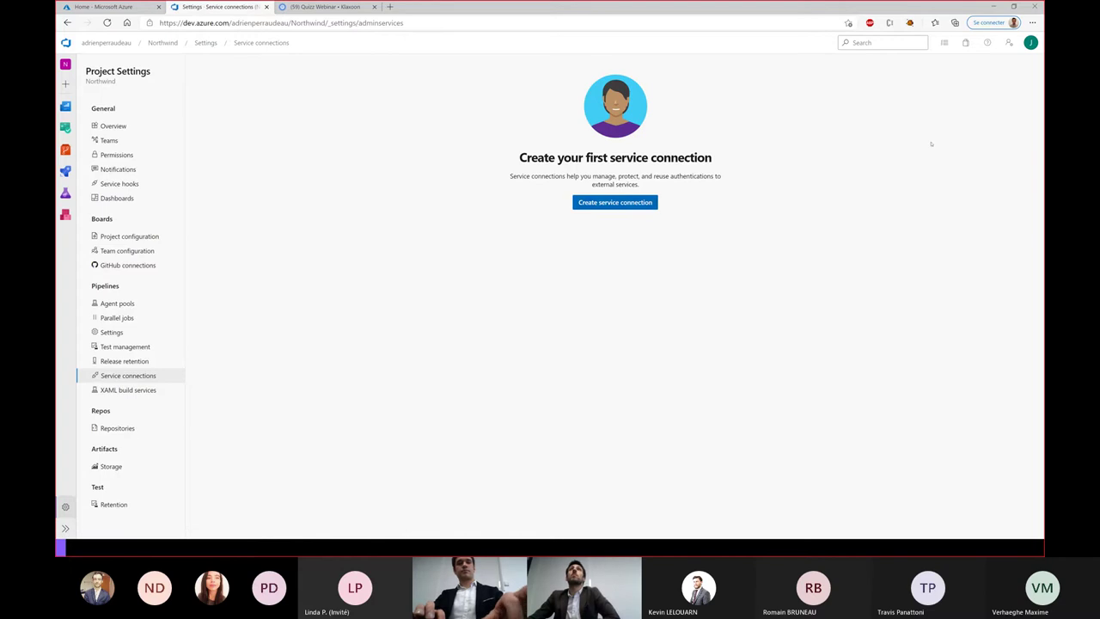
left_click(883, 163)
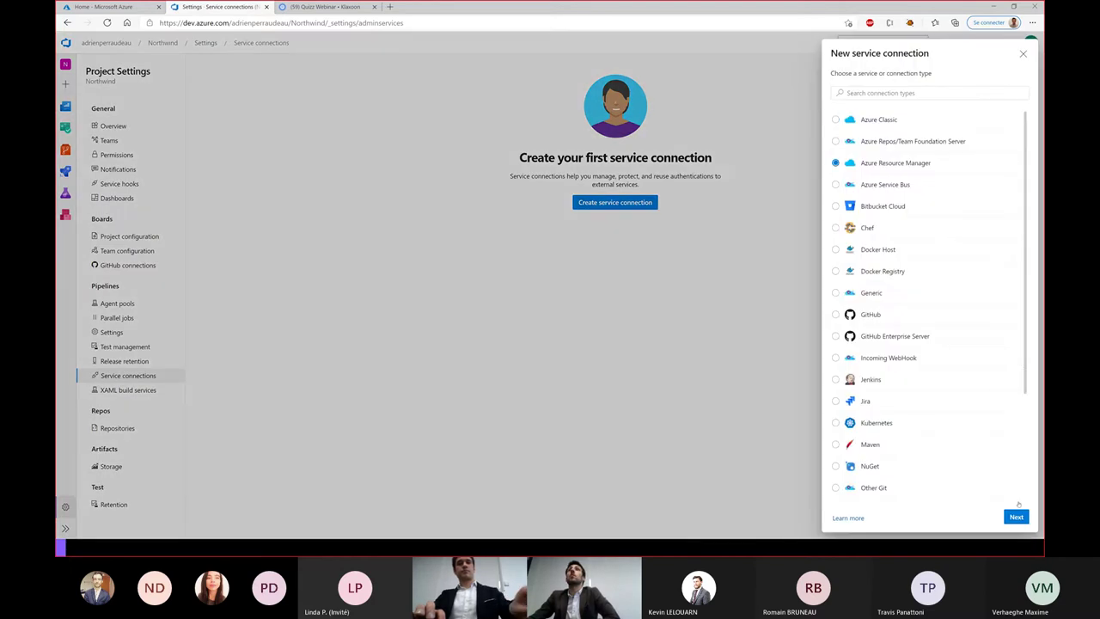
left_click(1016, 516)
left_click(1016, 517)
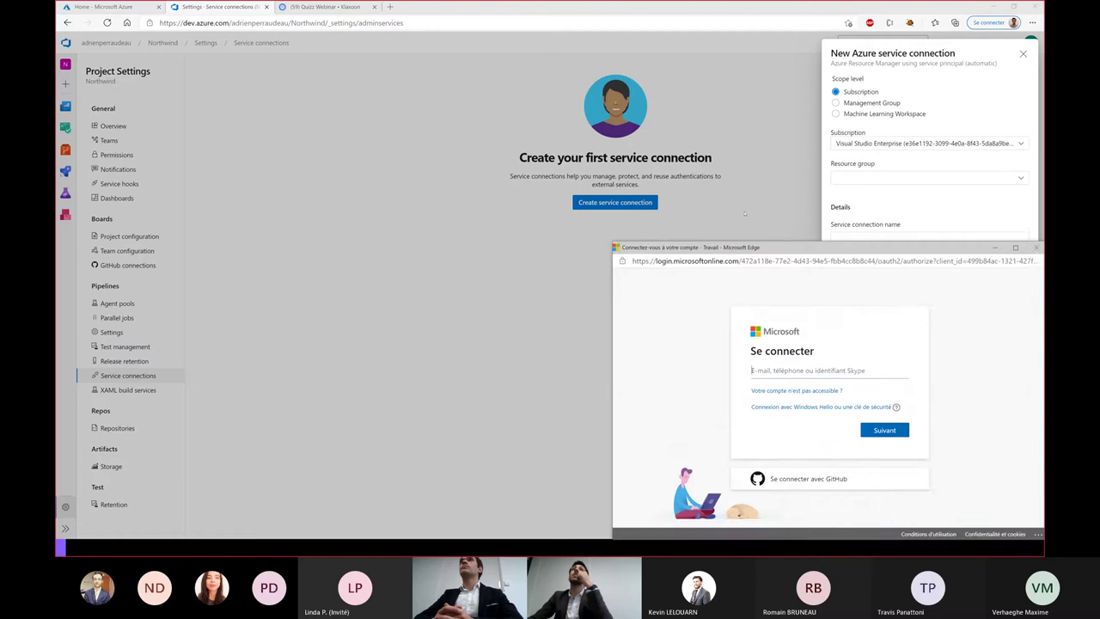
Step: Sign in to Microsoft using the saved account's e-mail address and its password
left_click(586, 262)
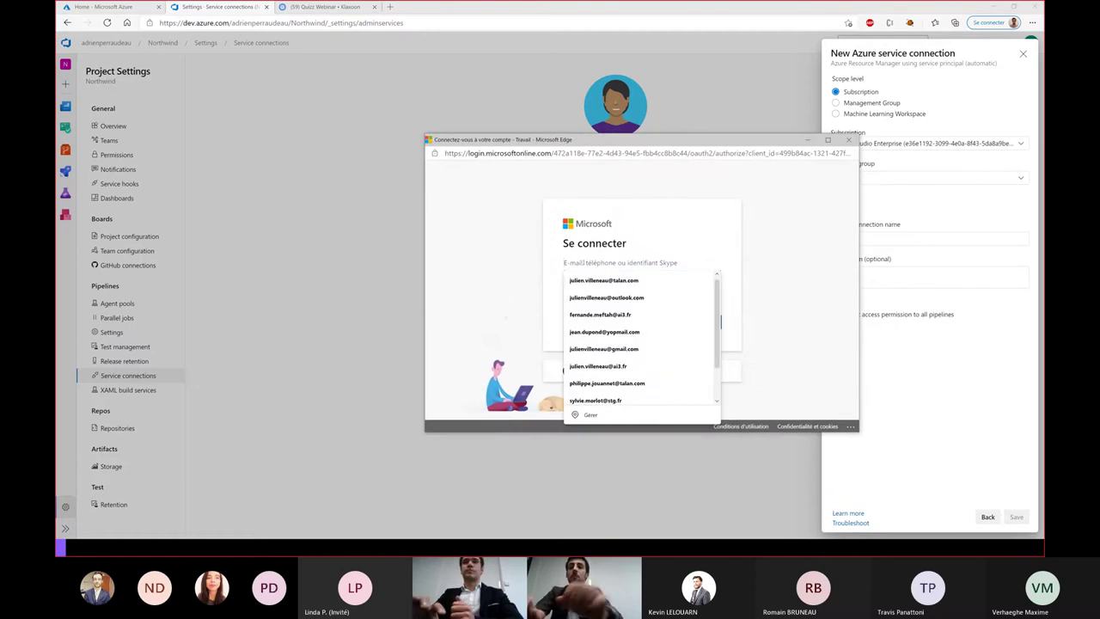
type("julie")
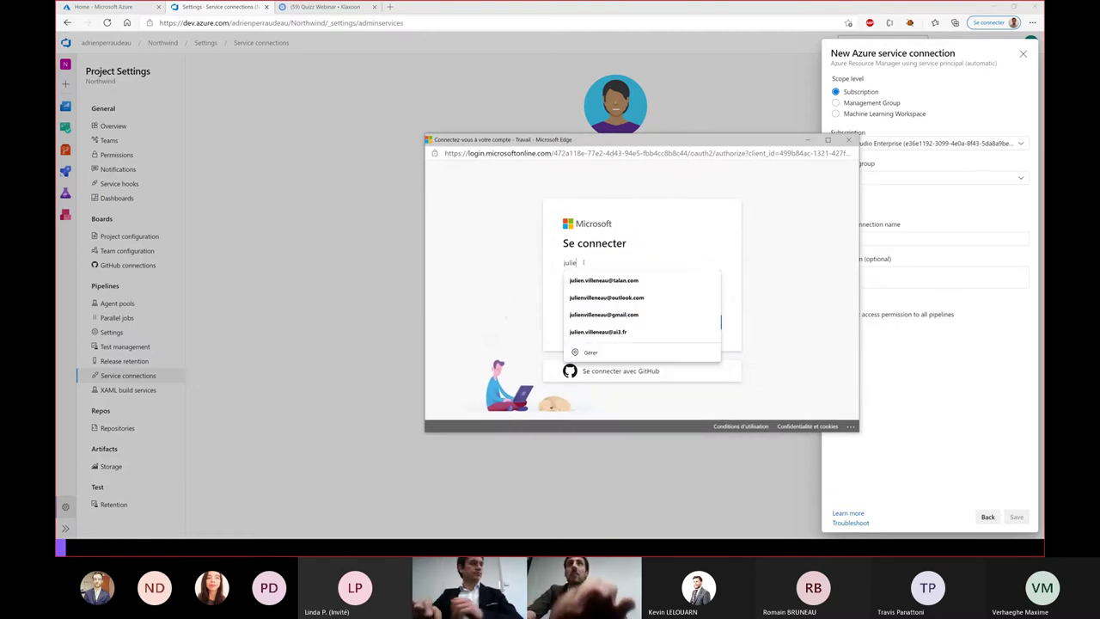
type("nvi")
key("Down")
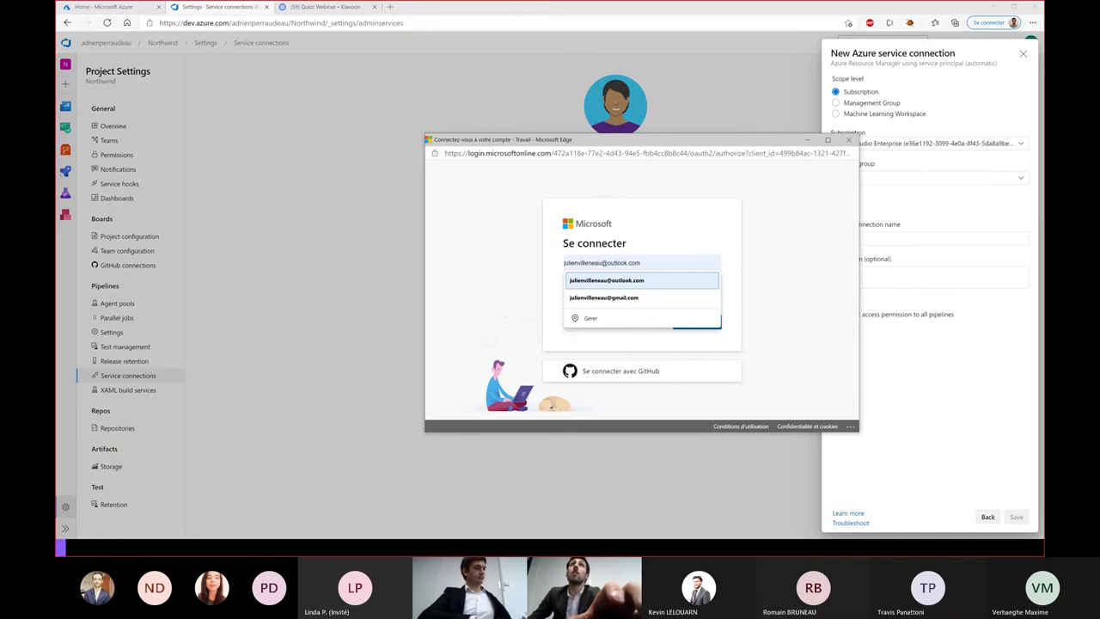
left_click(607, 281)
key("Return")
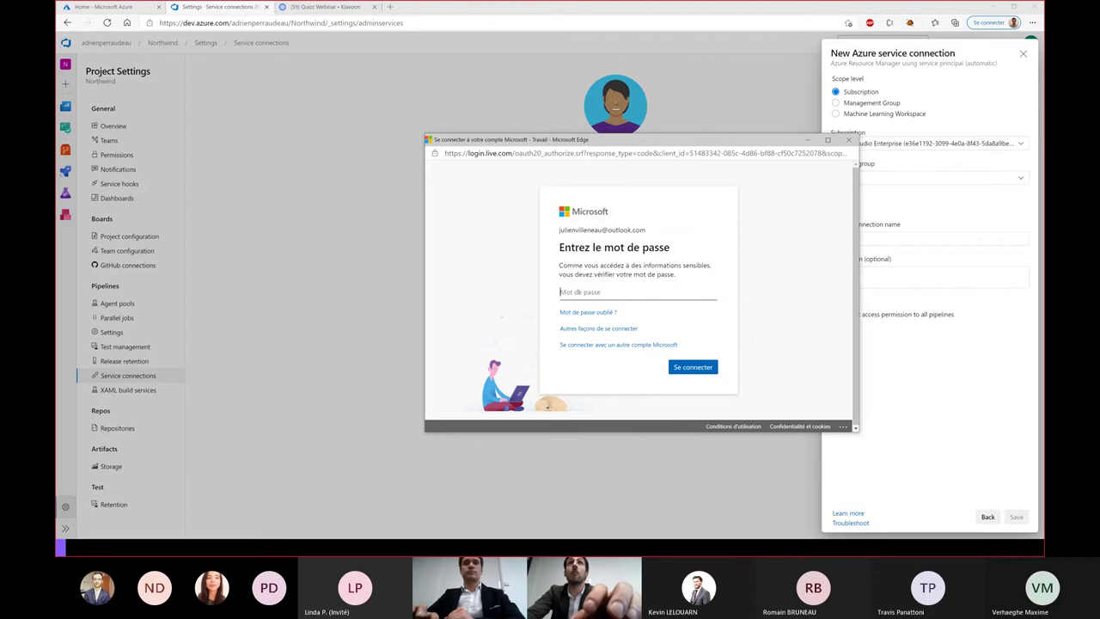
type("•••••••••")
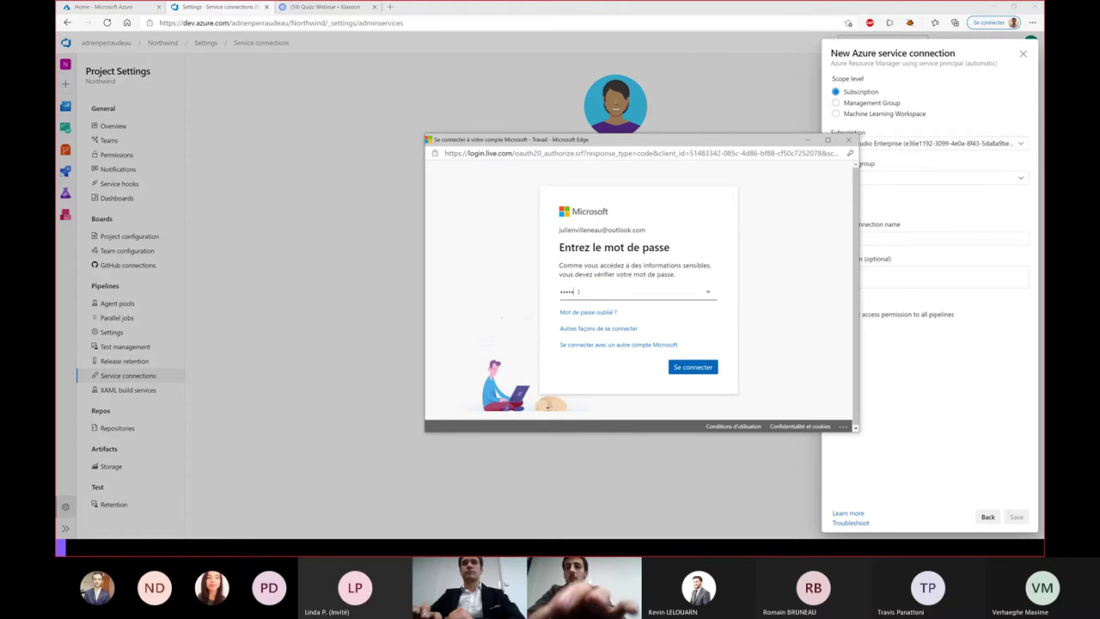
key("Return")
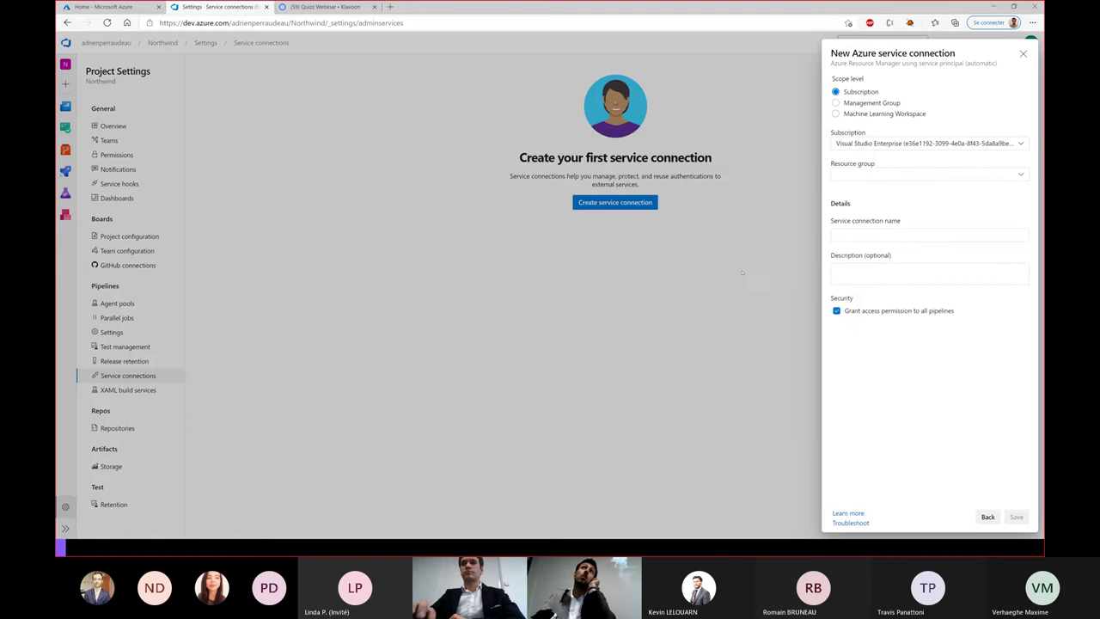
Step: Open the Resource group dropdown for the Visual Studio Enterprise subscription
left_click(897, 176)
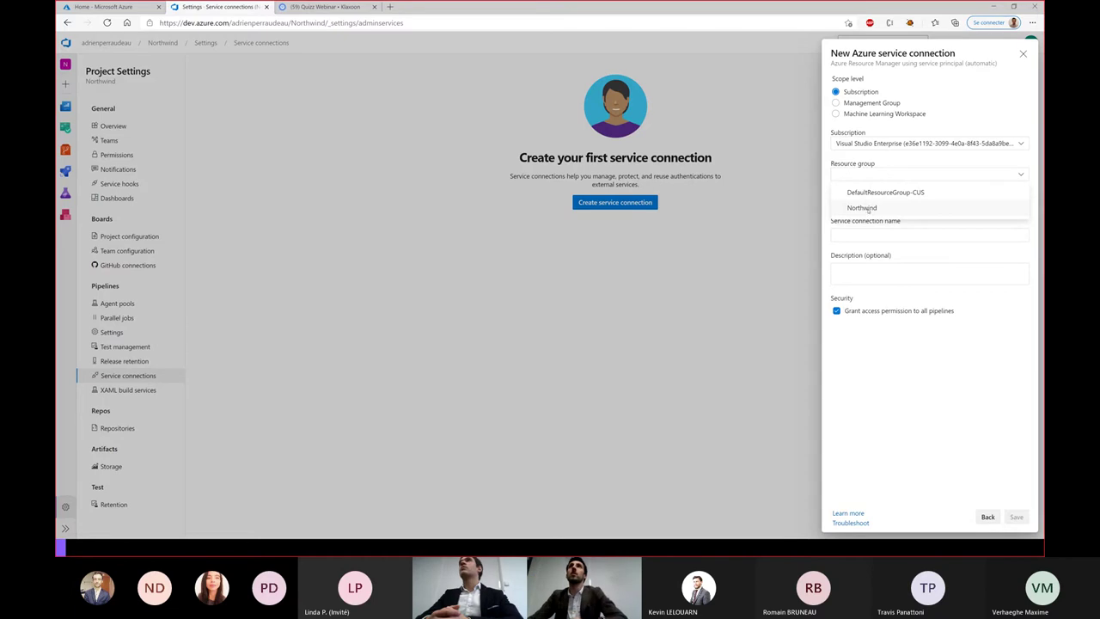
Step: Scope the connection to the Northwind resource group, name it My-service-connection, and save
left_click(868, 209)
left_click(867, 229)
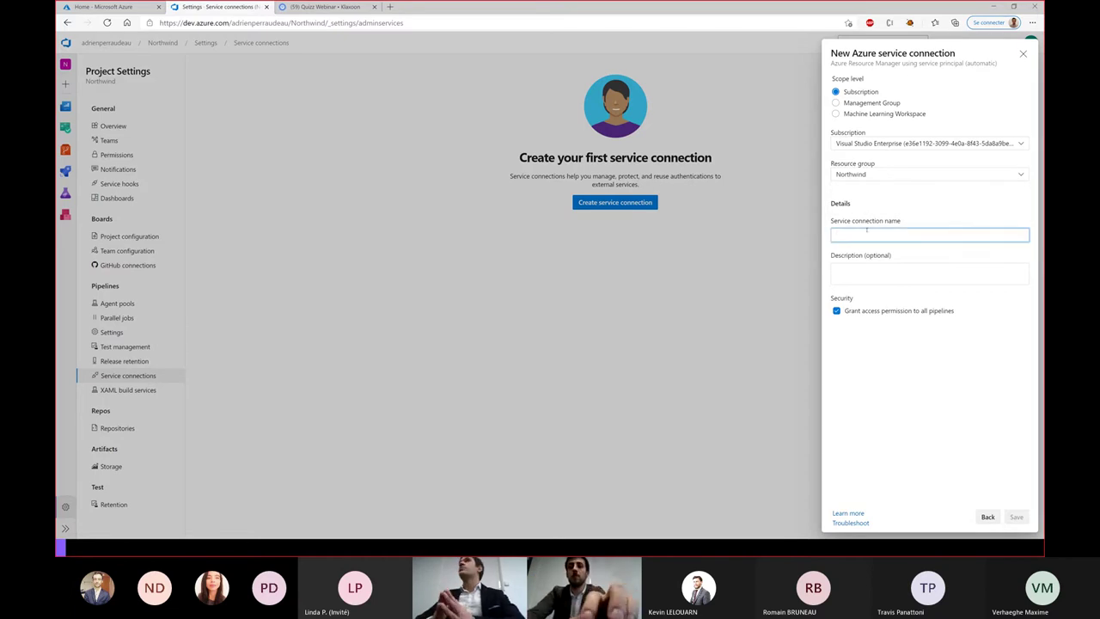
type("My-")
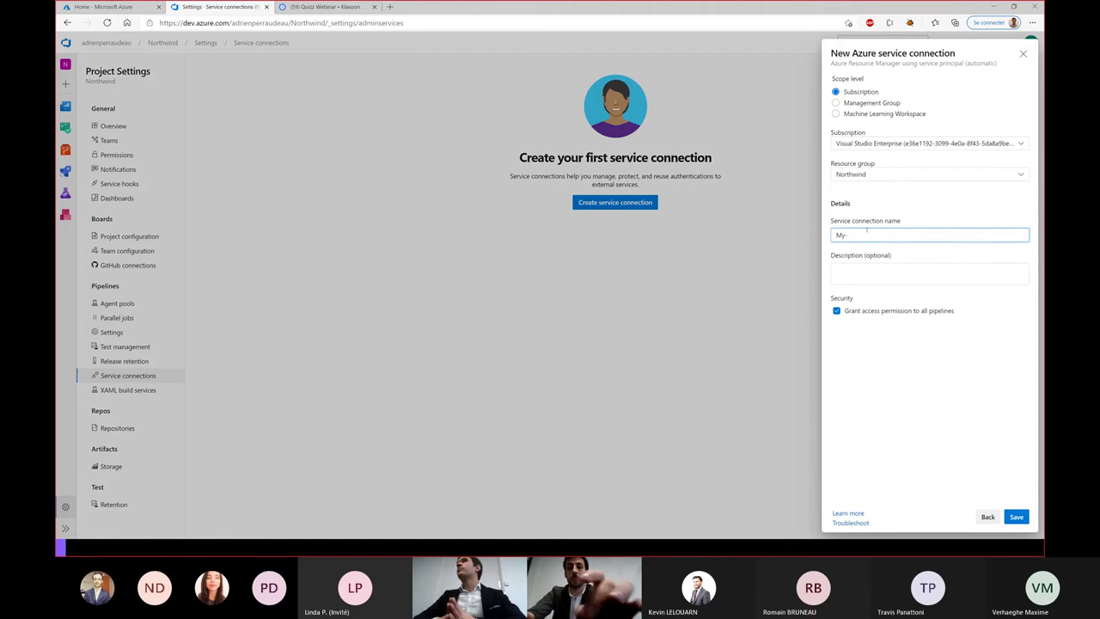
type("service-con")
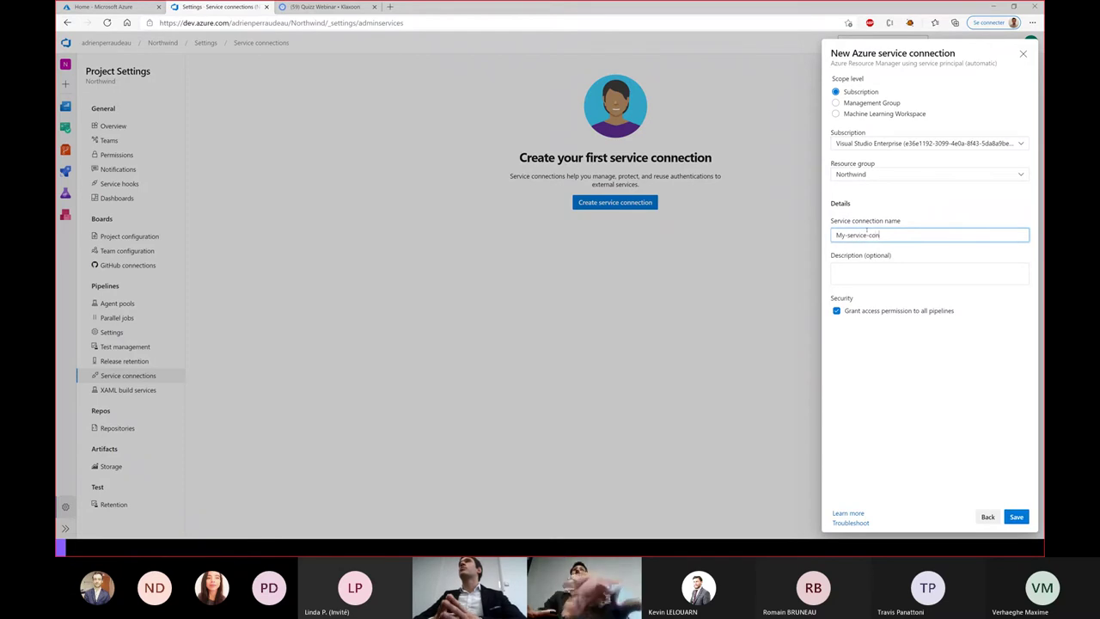
type("nection")
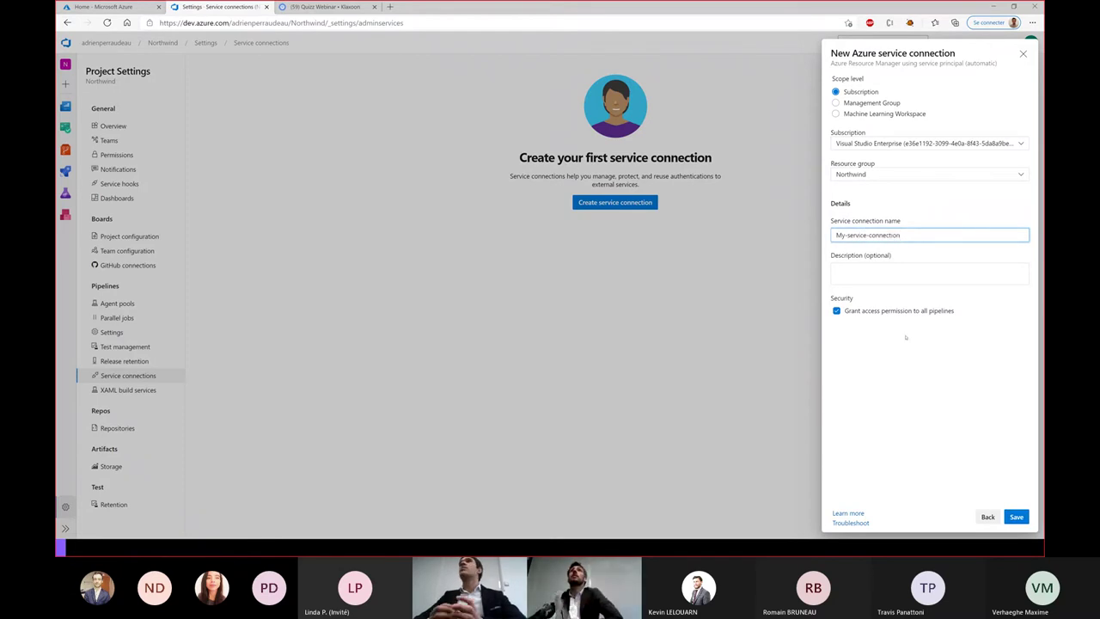
left_click(1015, 517)
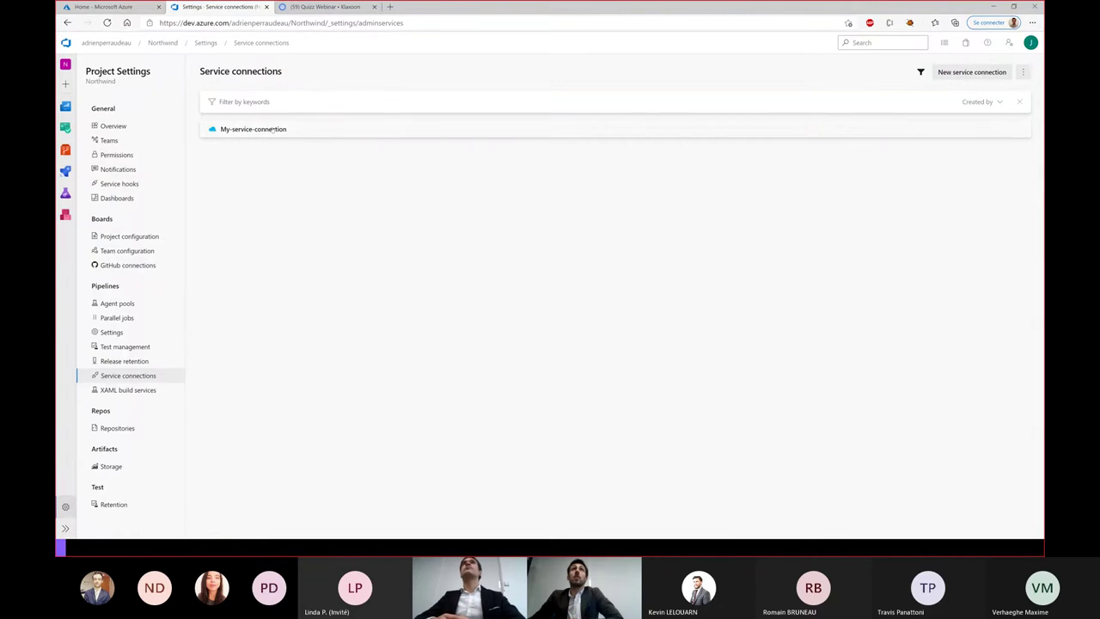
Step: Open the Northwind project's Pipelines page showing Northwind-CI
left_click(66, 171)
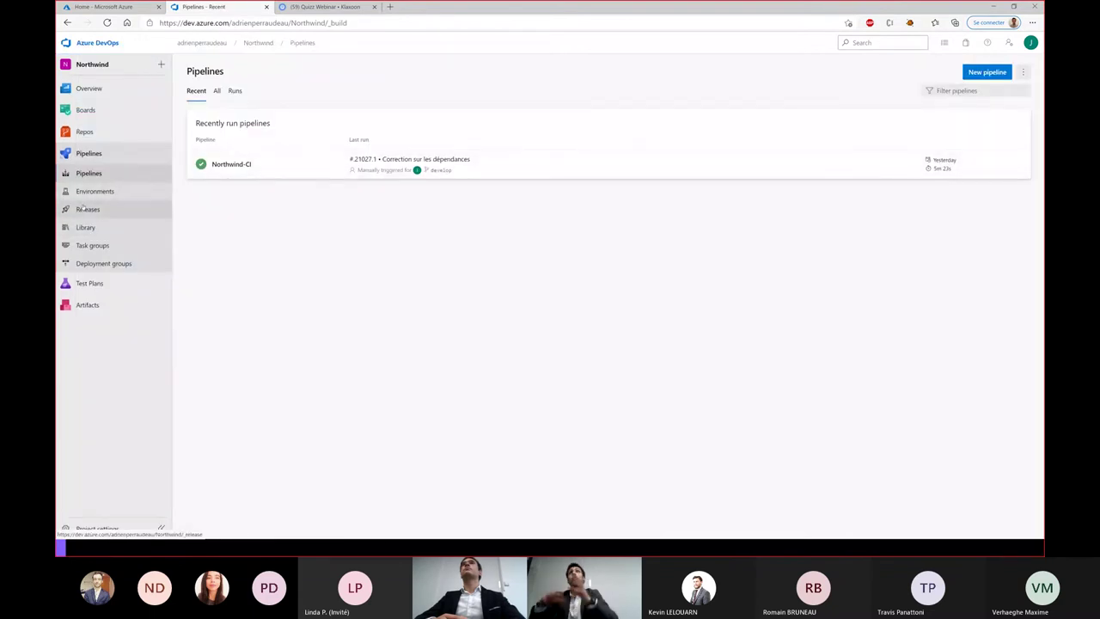
Step: Check the Déploiement Northwind pre-deployment conditions, then show the Developpement stage's deploy tasks
mouse_move(85, 134)
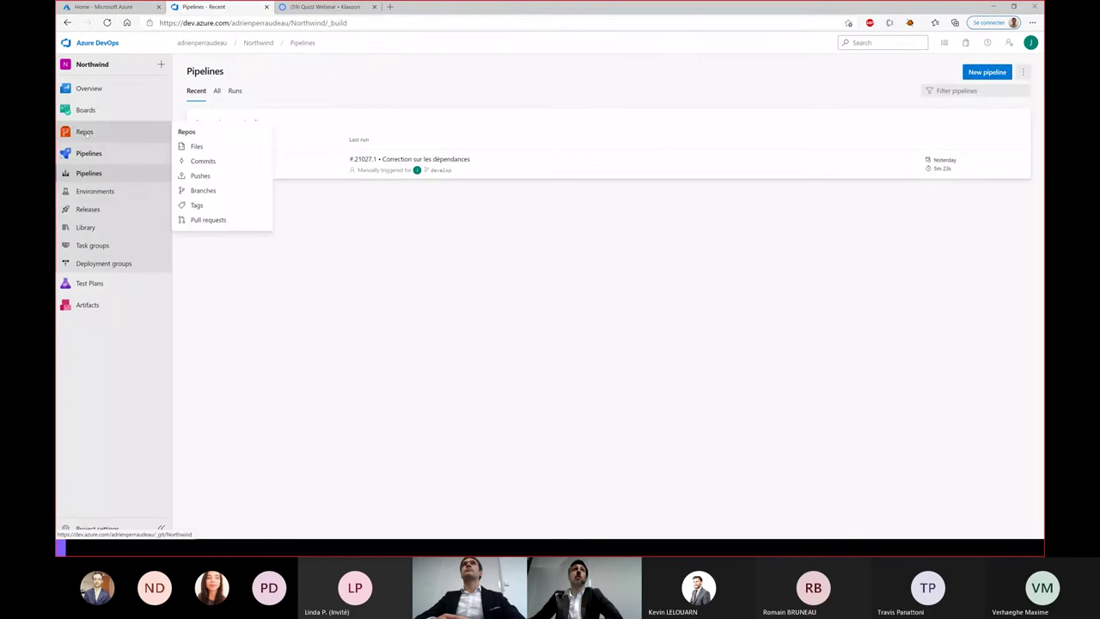
left_click(90, 208)
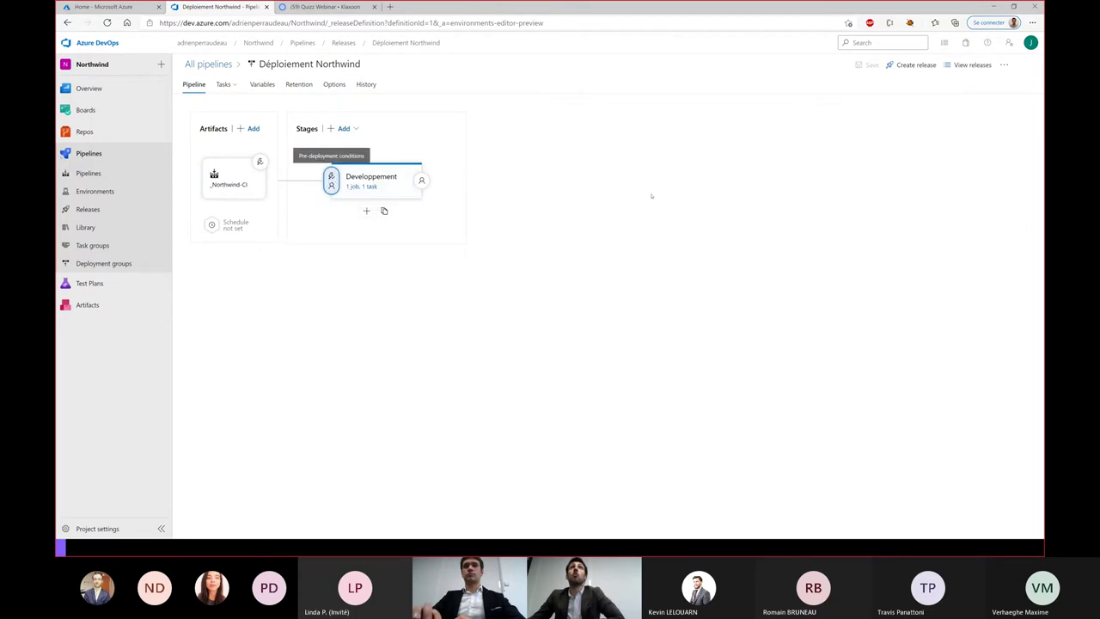
left_click(331, 177)
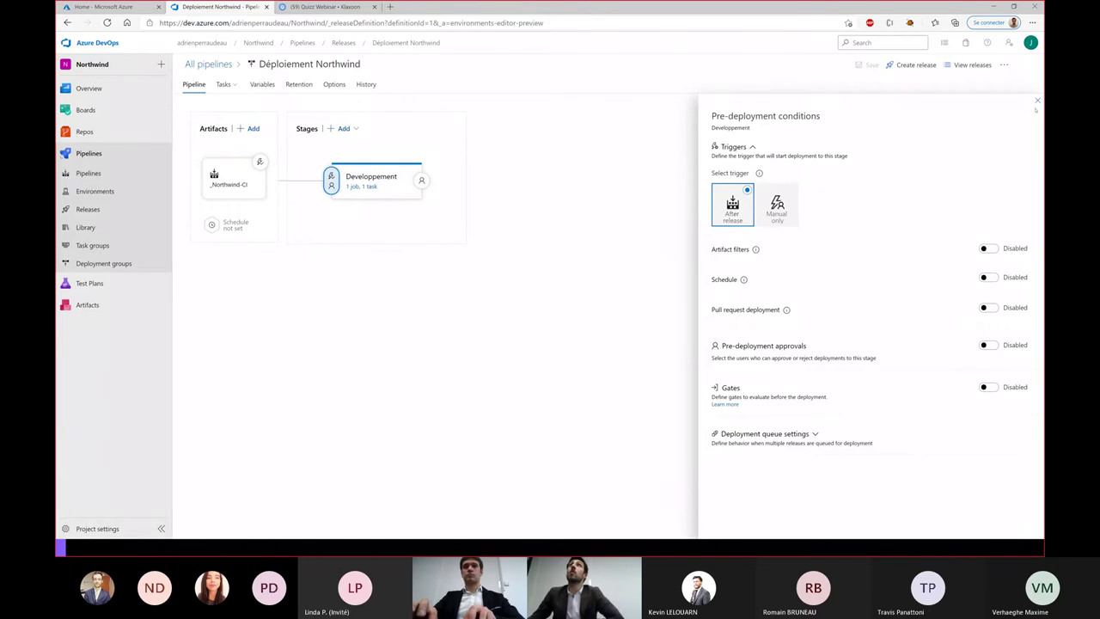
left_click(331, 179)
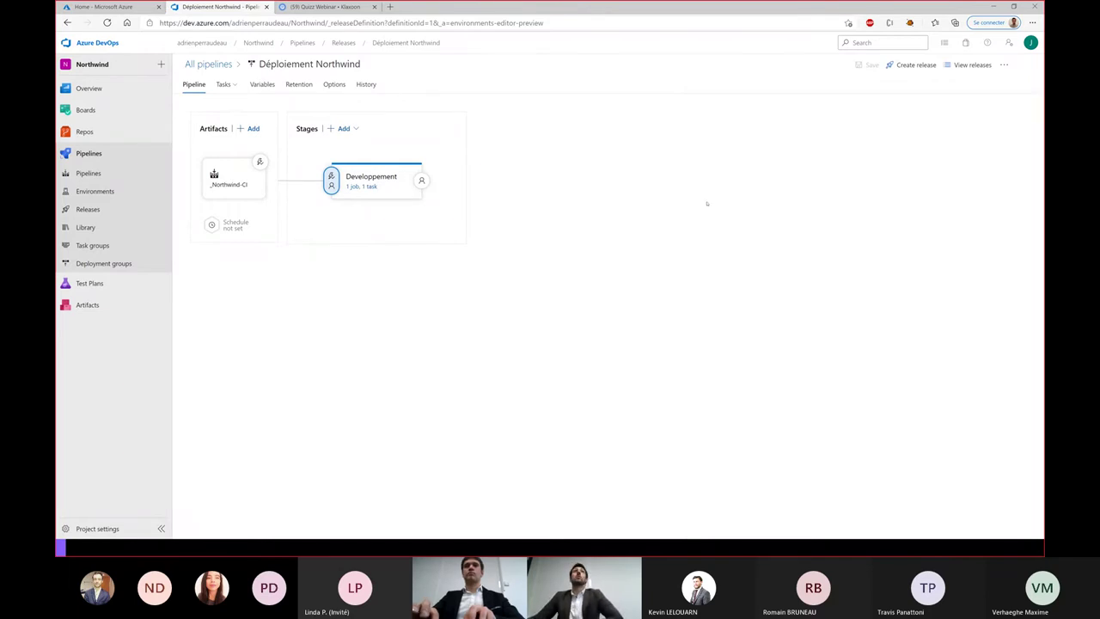
left_click(359, 186)
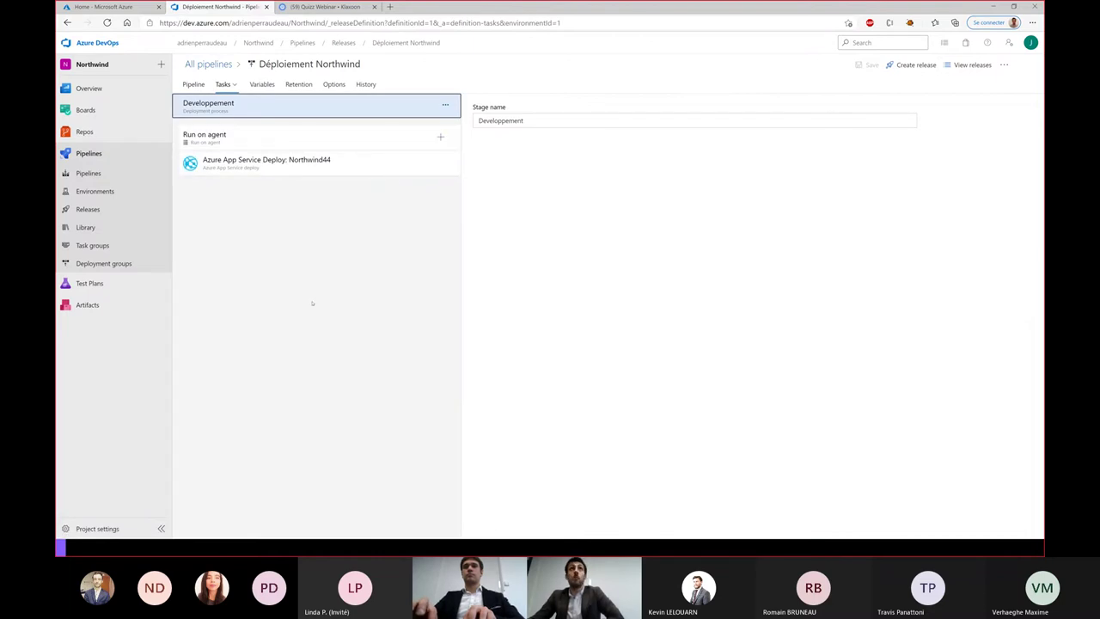
Step: Point the Azure App Service Deploy task at My-service-connection and the Northwind44 app service
left_click(307, 165)
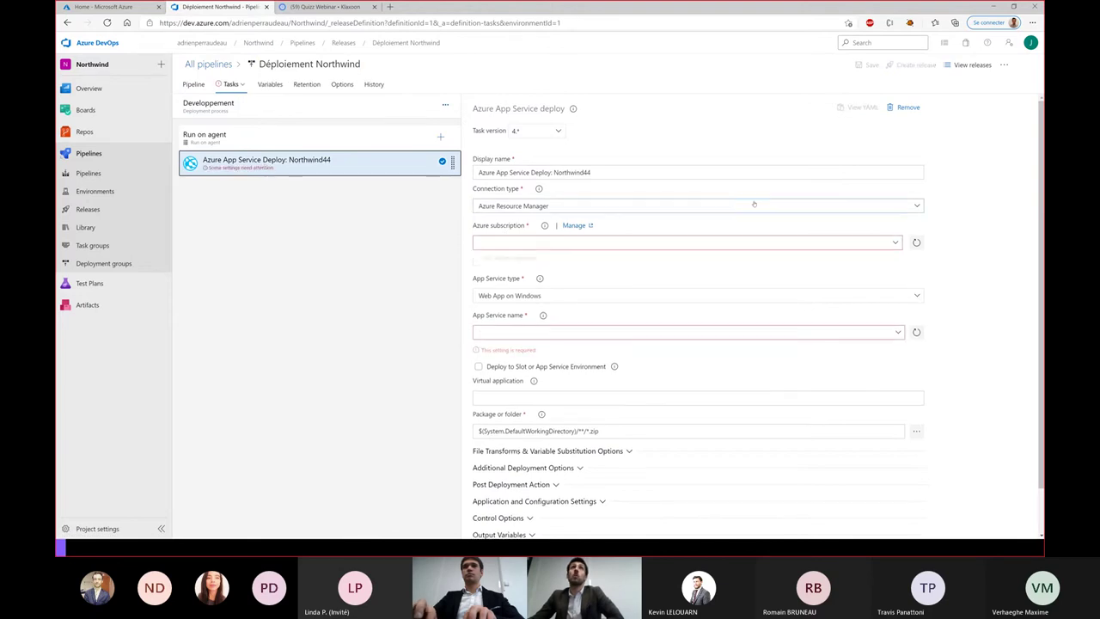
left_click(636, 242)
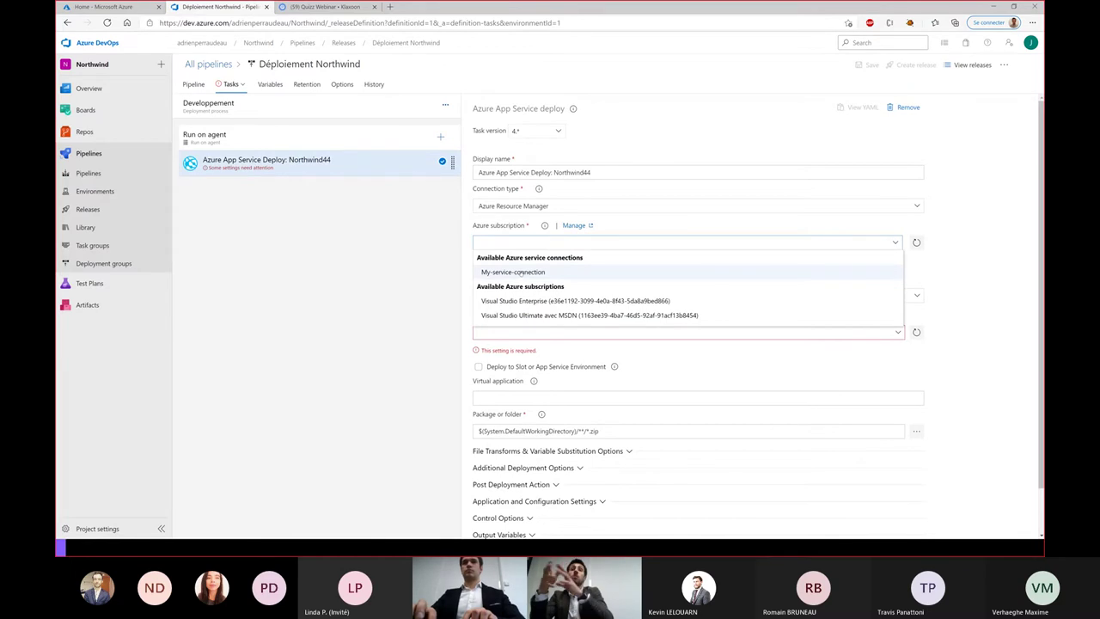
left_click(520, 272)
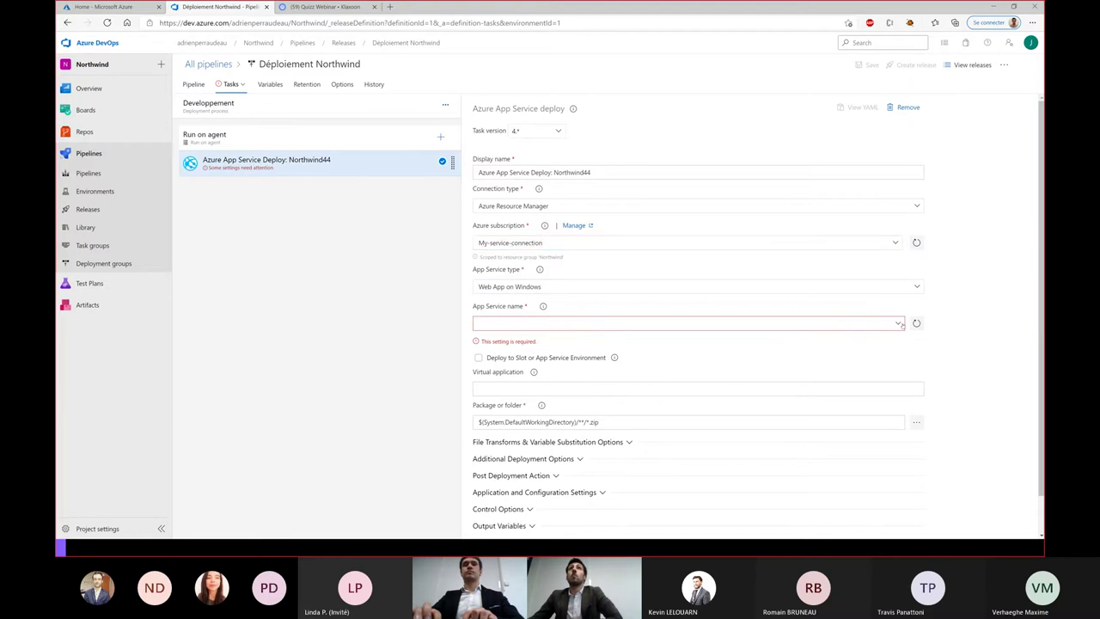
left_click(898, 323)
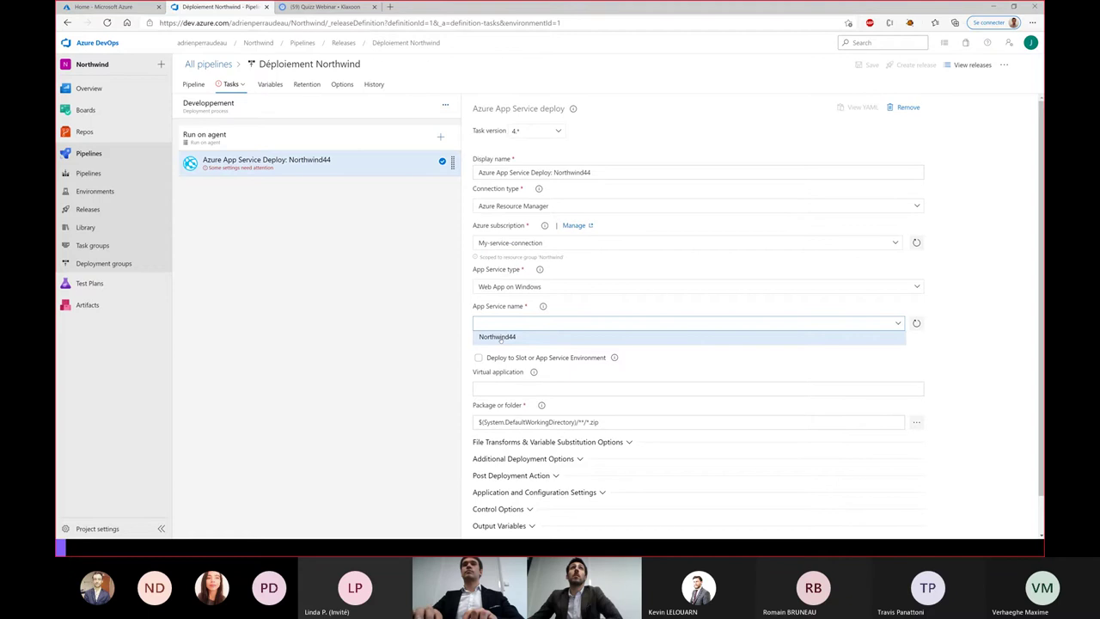
left_click(503, 336)
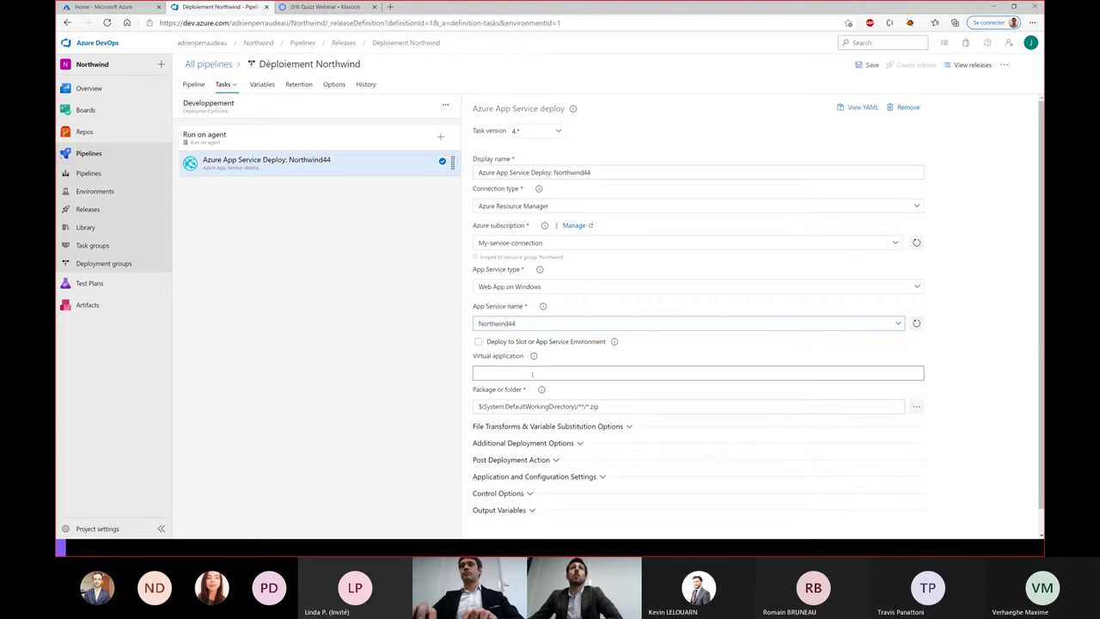
Step: Review the task's file transform, variable substitution and additional deployment options
left_click(567, 426)
scroll(592, 428, "down", 1)
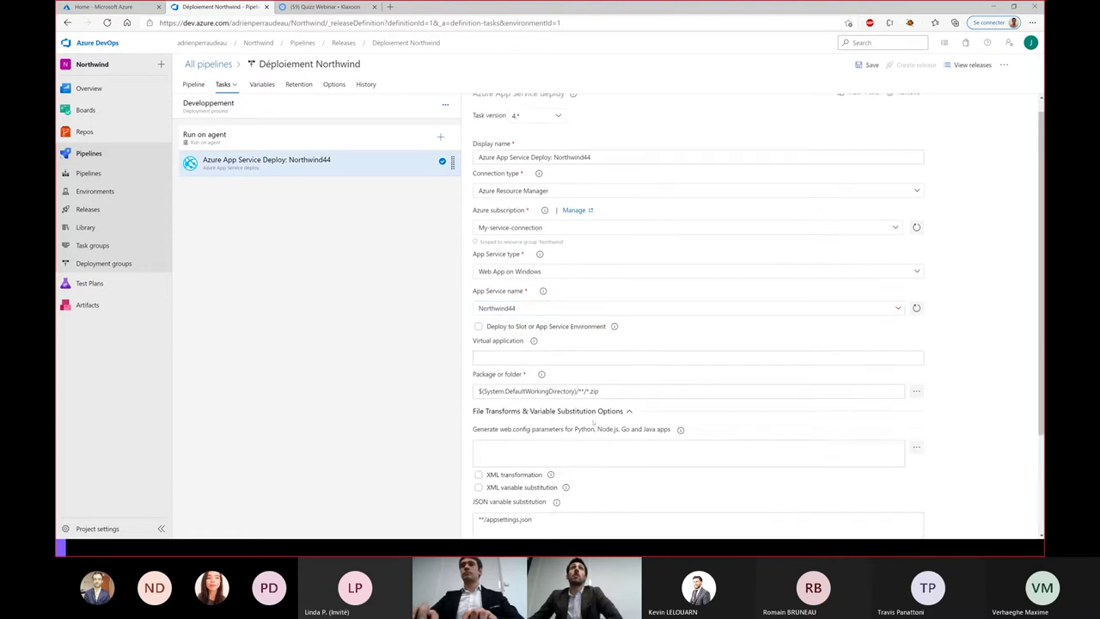
scroll(592, 428, "down", 1)
left_click_drag(537, 385, 420, 387)
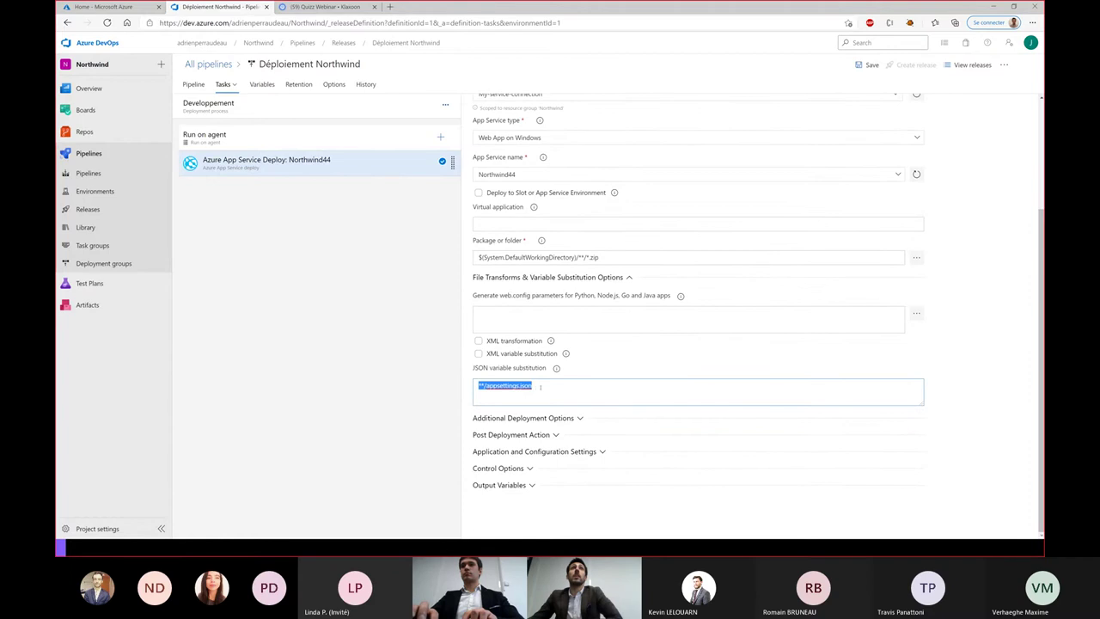
left_click(510, 418)
scroll(518, 290, "down", 2)
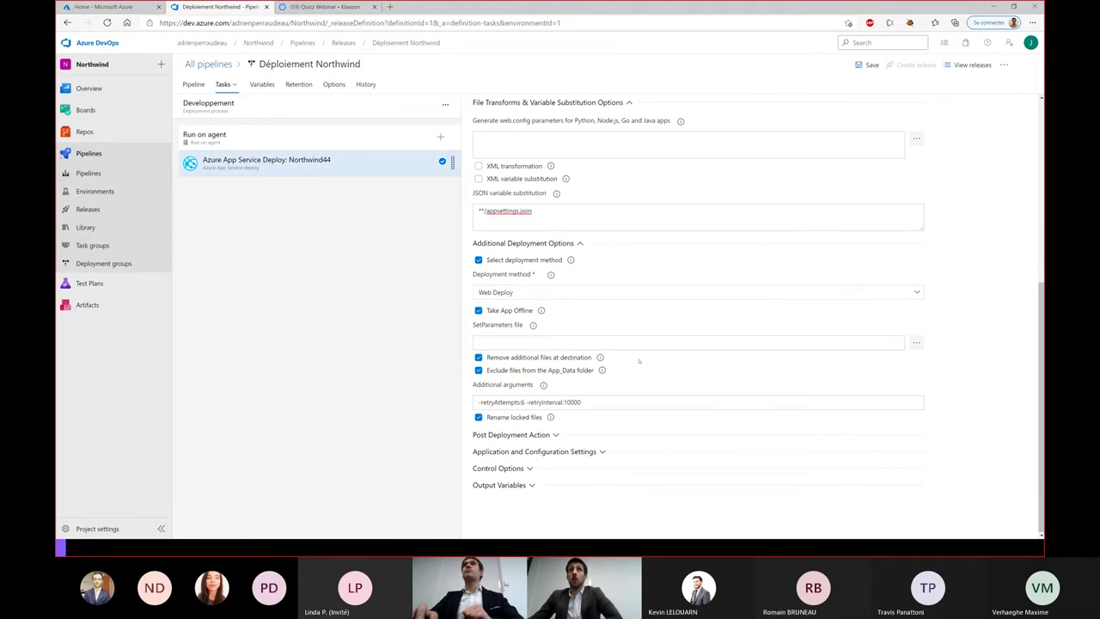
scroll(639, 361, "up", 4)
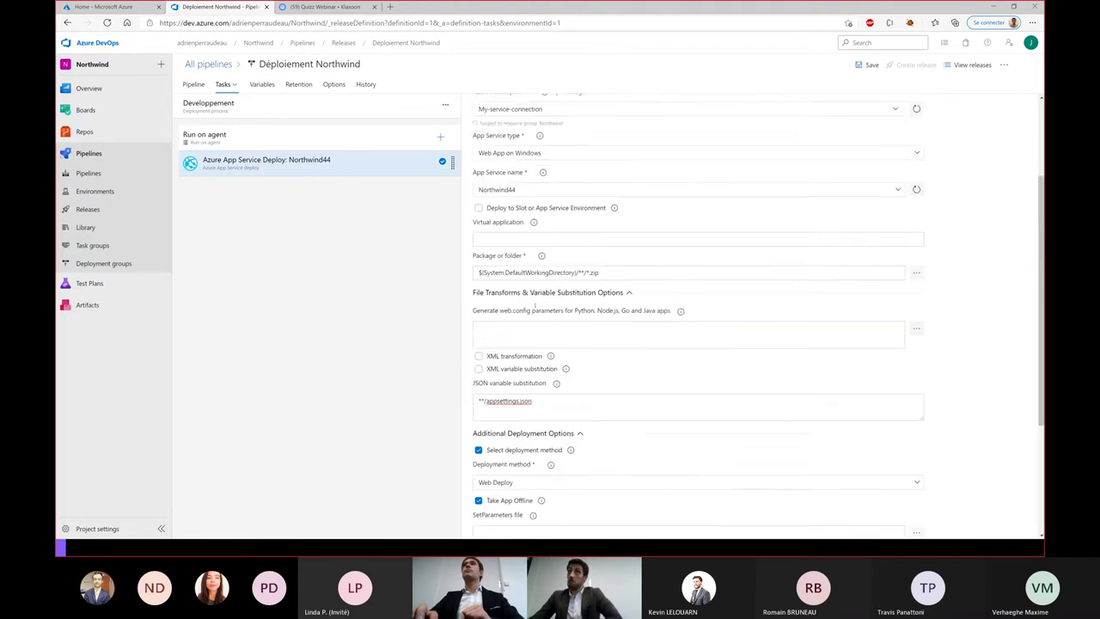
Step: Save the release pipeline without a comment and return to the Azure portal home
left_click(872, 65)
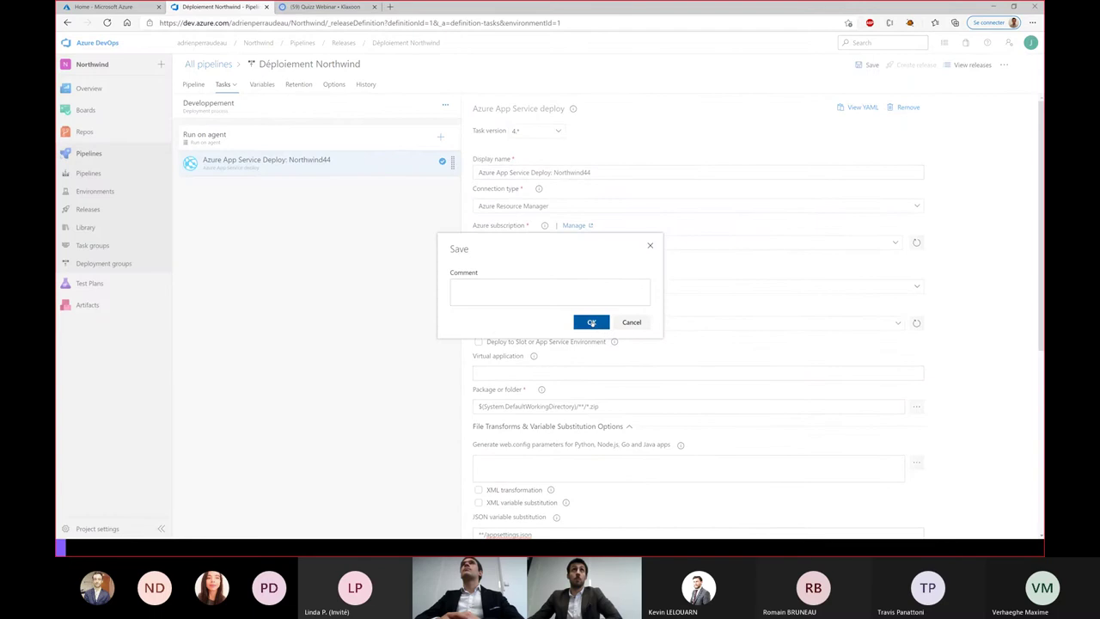
left_click(591, 323)
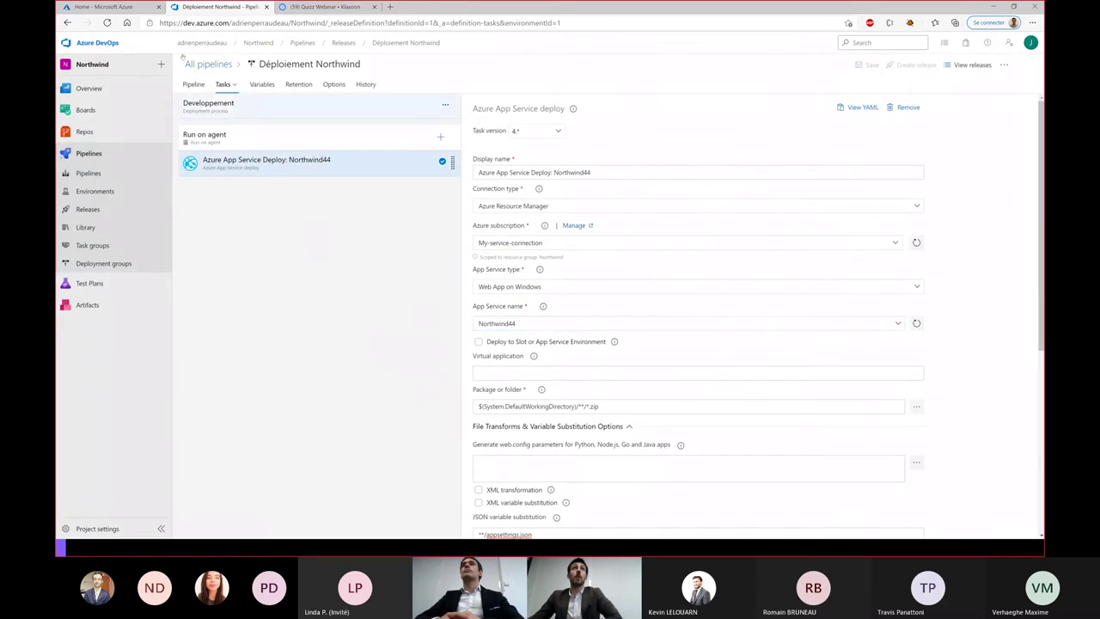
left_click(102, 6)
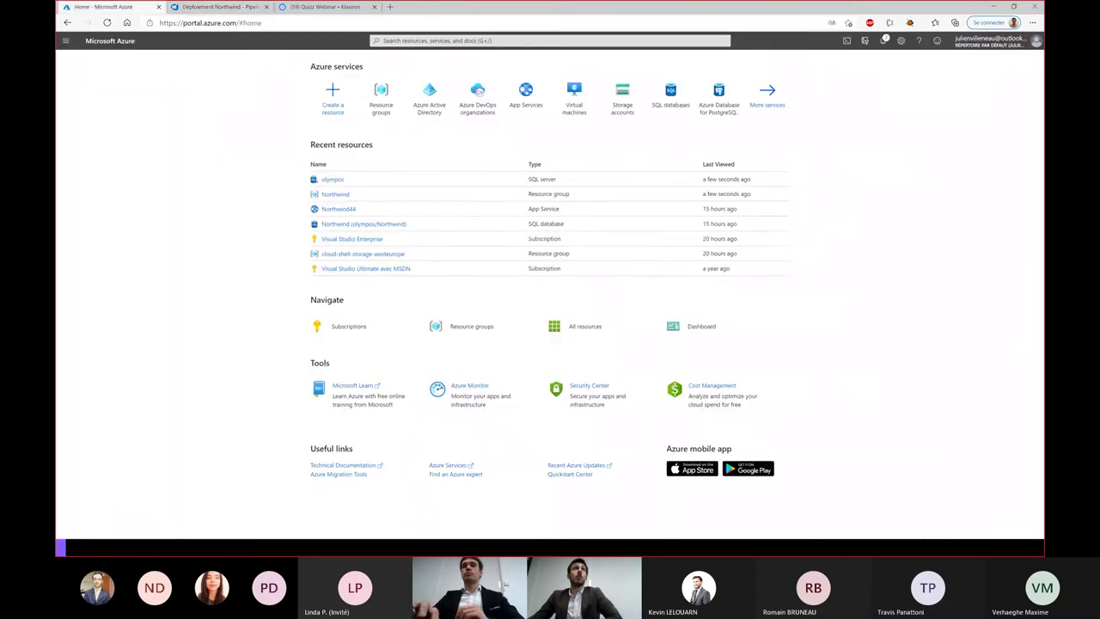
Step: Open Northwind44's live site in a new tab, which shows HTTP Error 500.30
left_click(348, 210)
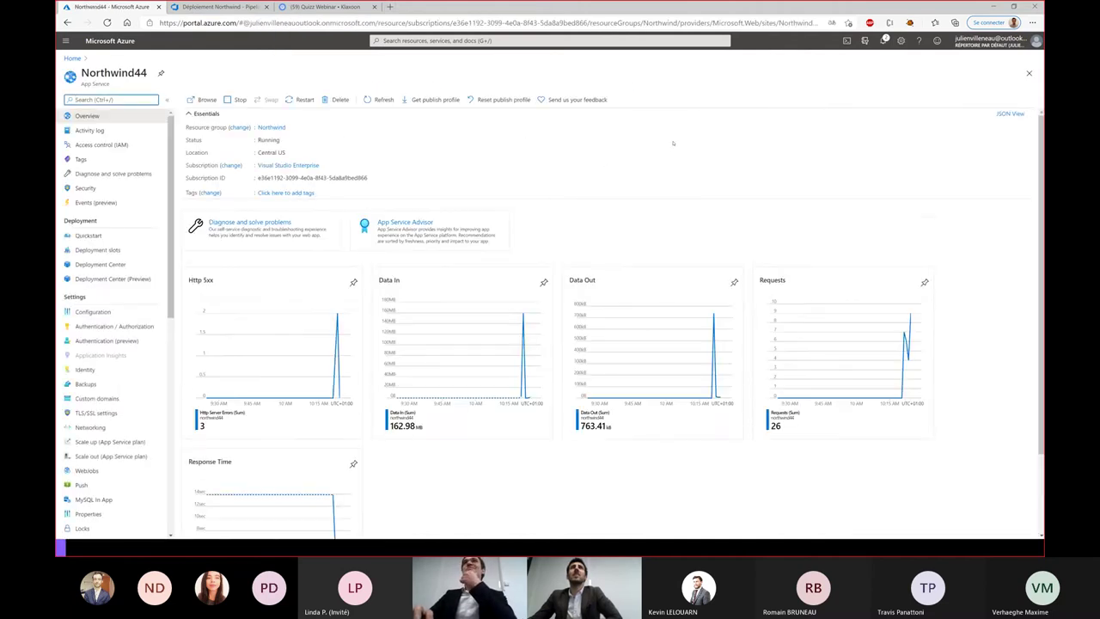
right_click(728, 128)
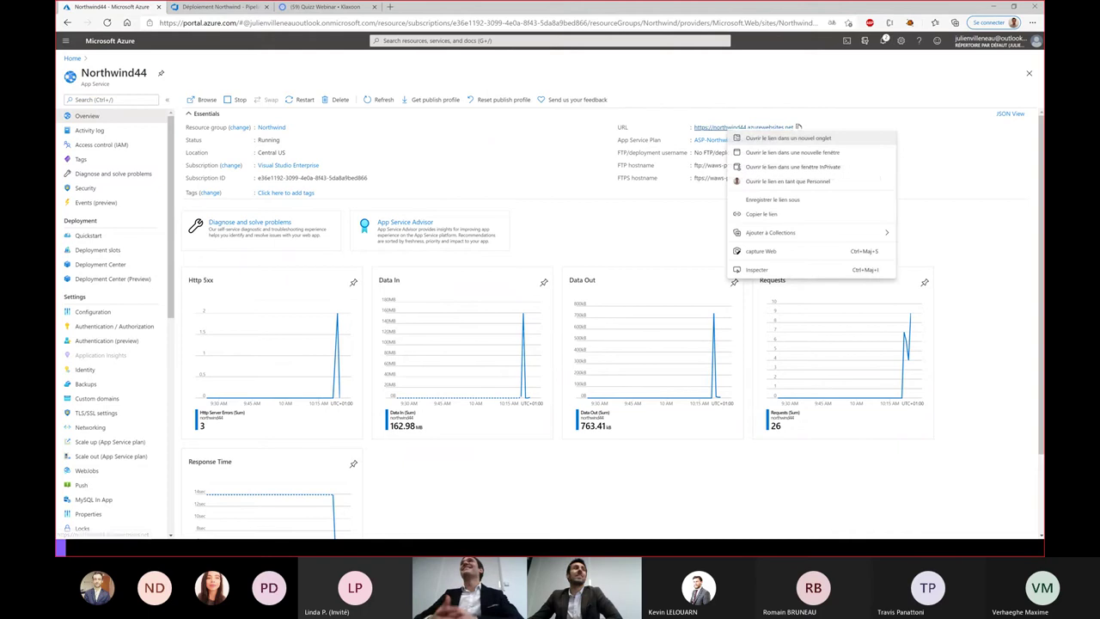
left_click(748, 137)
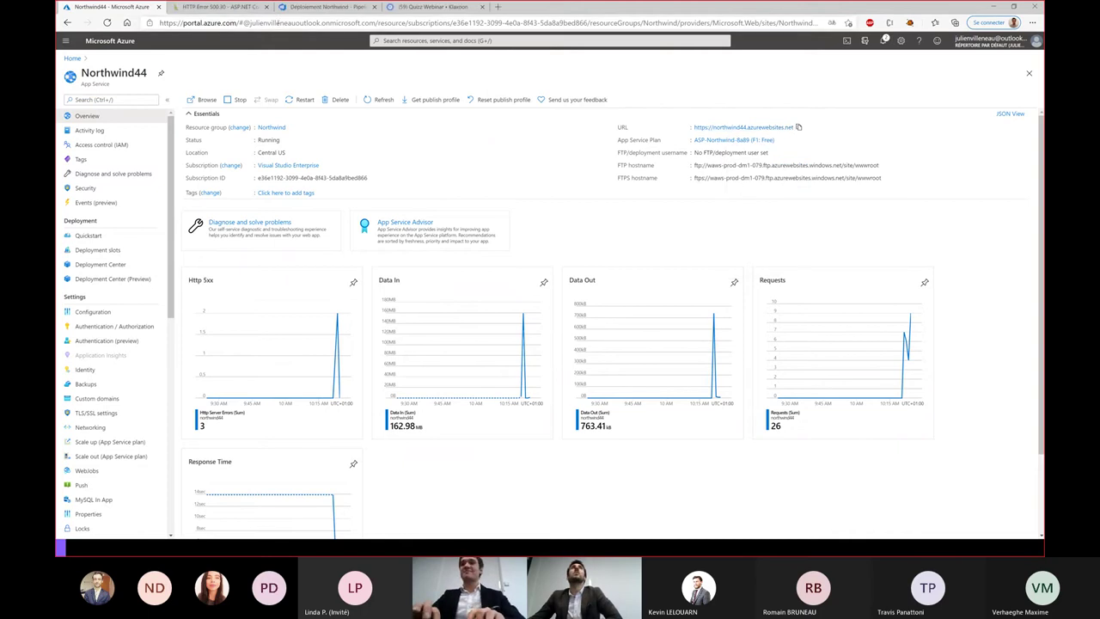
left_click(221, 6)
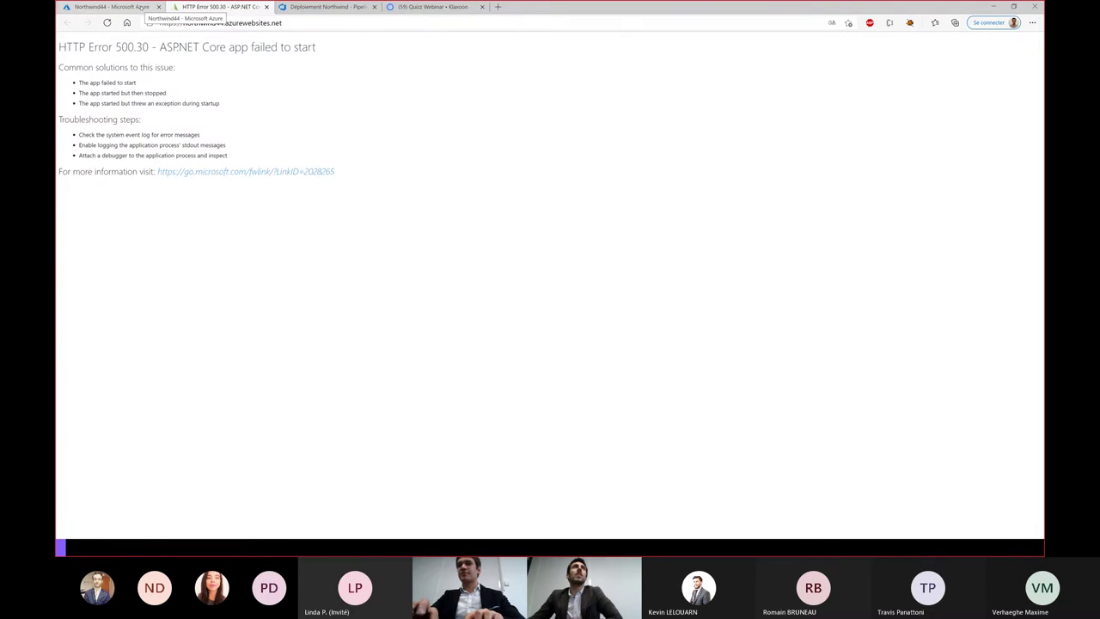
Step: Review Northwind44's stack and platform settings under Configuration > General settings
left_click(144, 7)
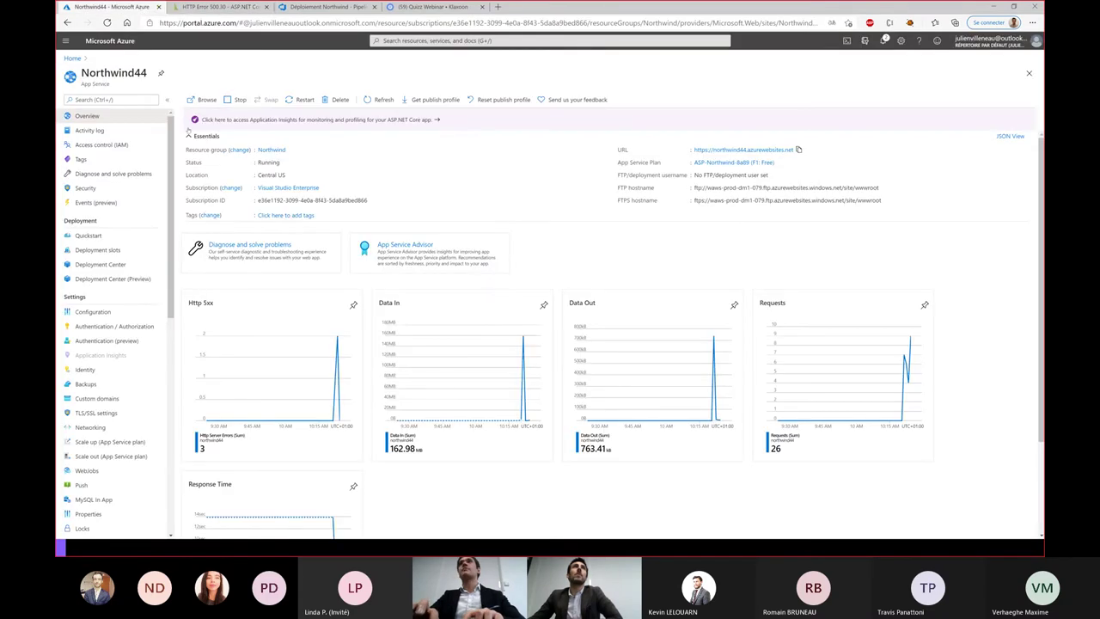
left_click(92, 312)
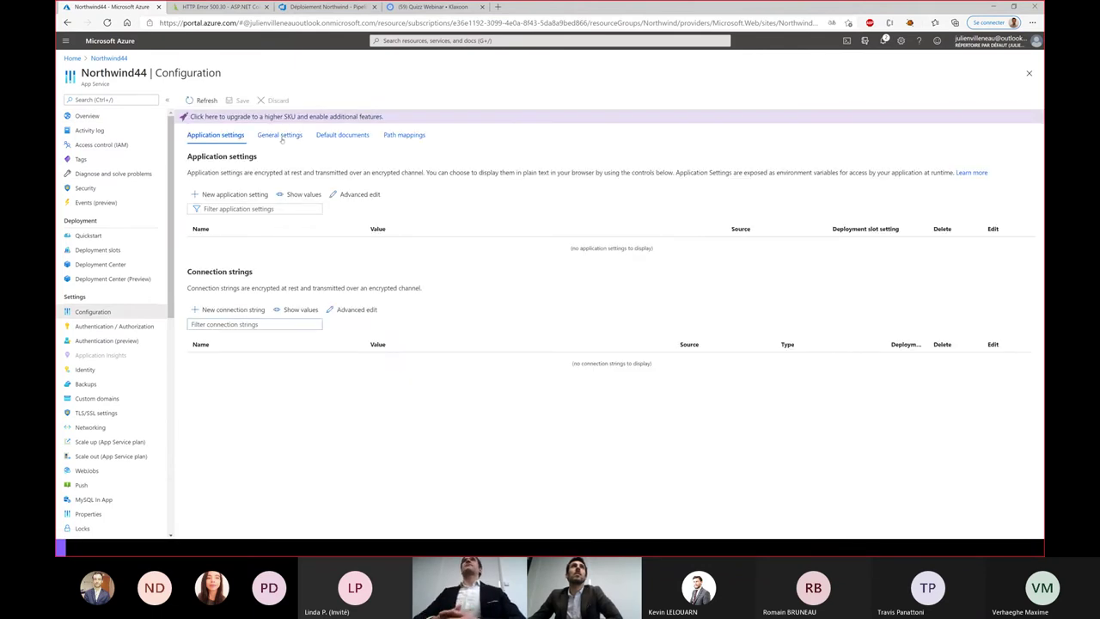
left_click(280, 136)
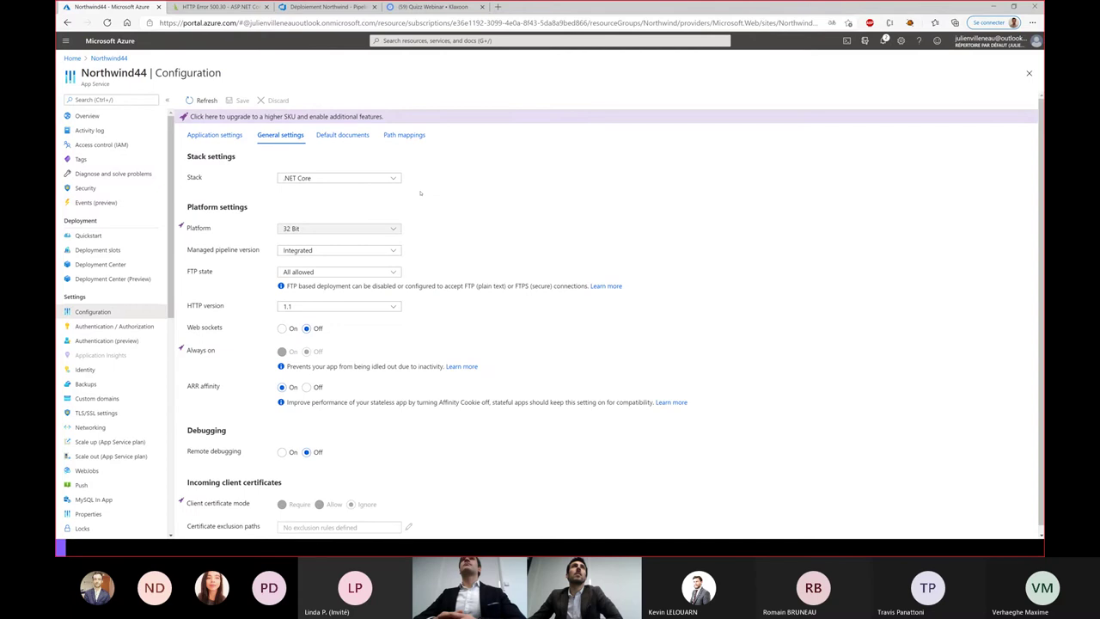
scroll(446, 199, "down", 1)
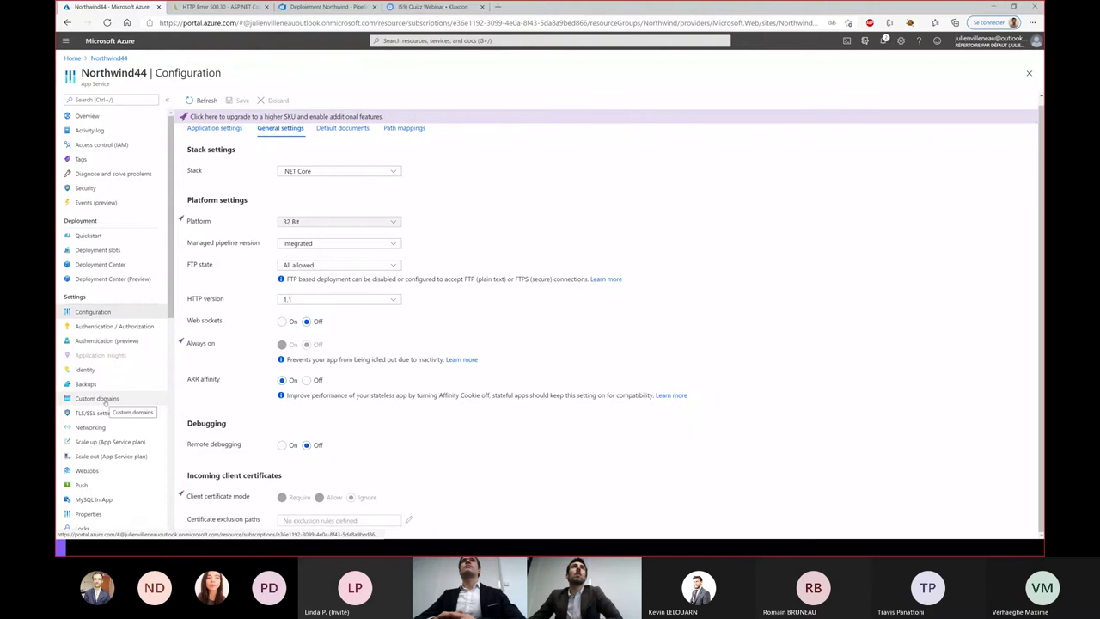
Step: Scan the Northwind44 overview charts, then revisit the live site's HTTP Error 500.30 page
left_click(89, 117)
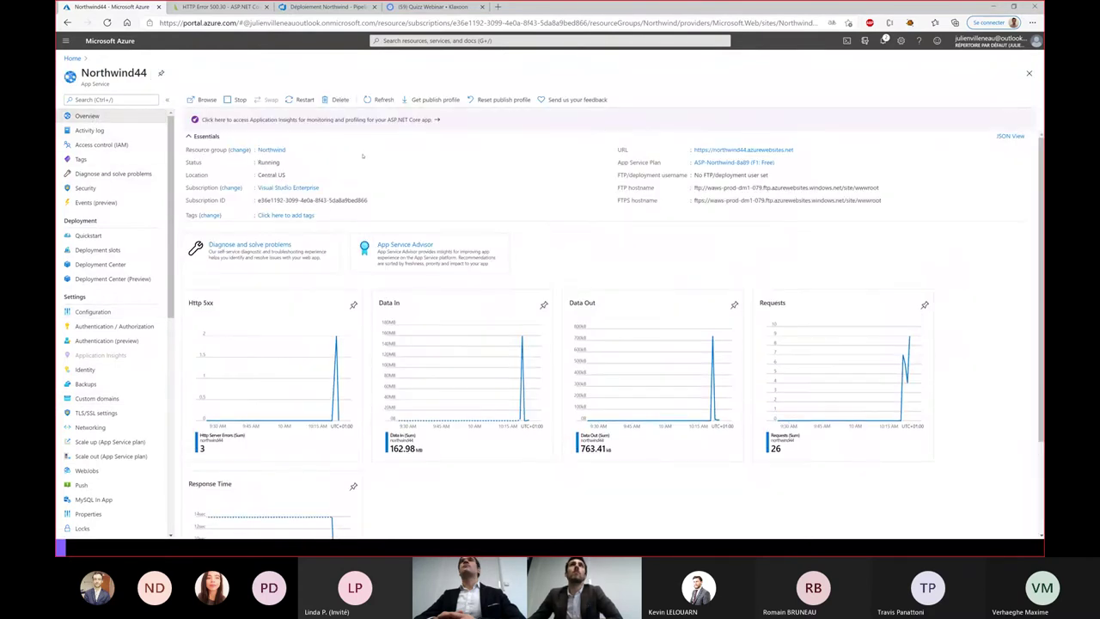
scroll(366, 159, "down", 2)
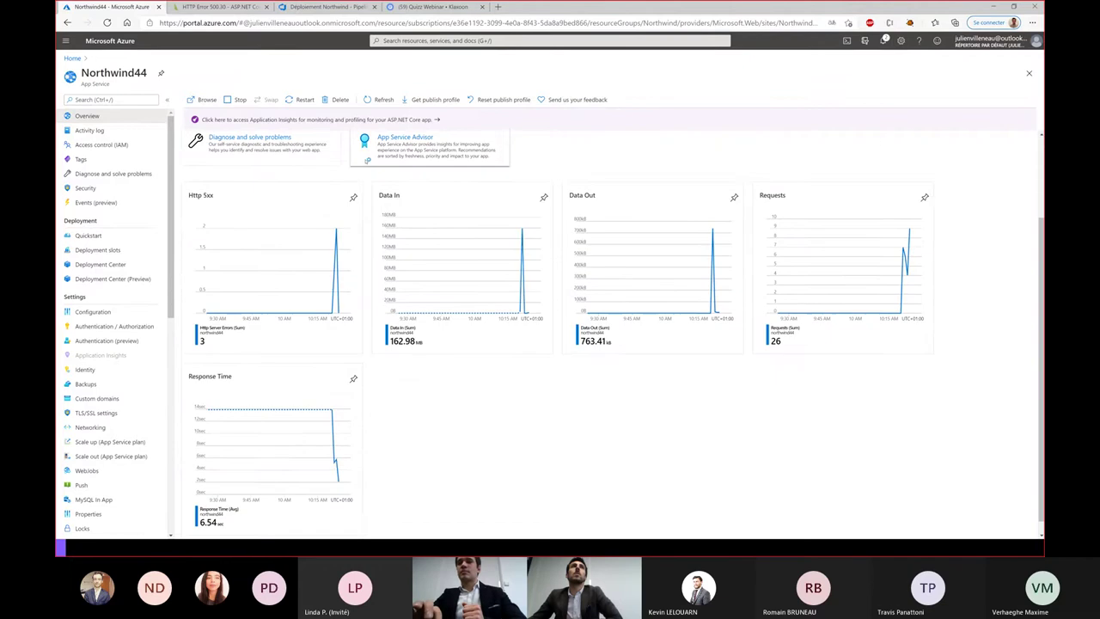
scroll(146, 241, "down", 8)
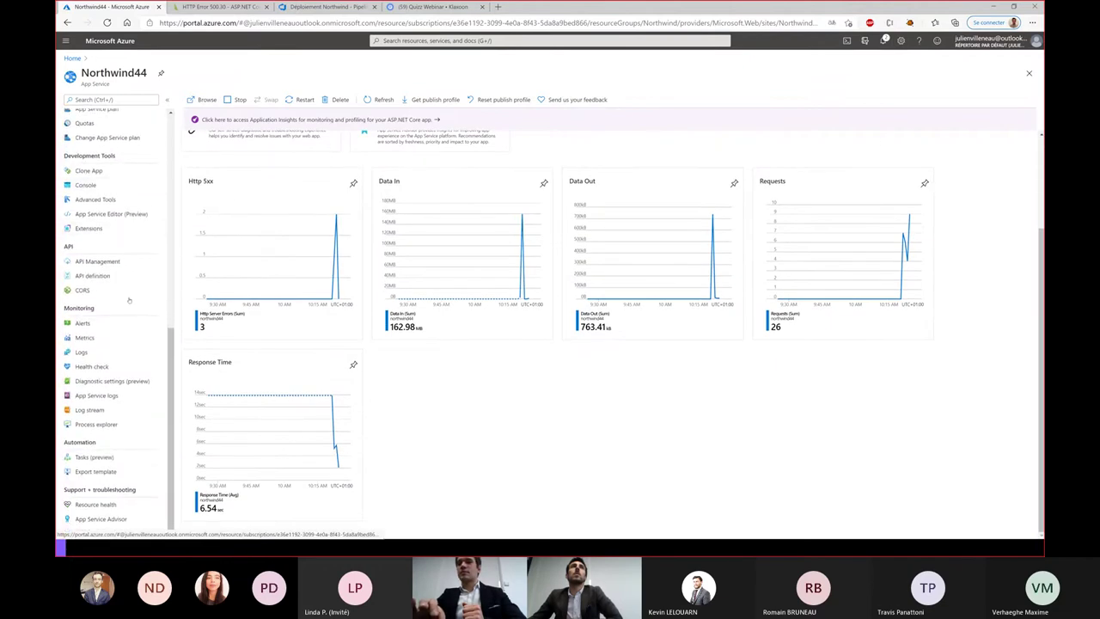
scroll(125, 276, "up", 8)
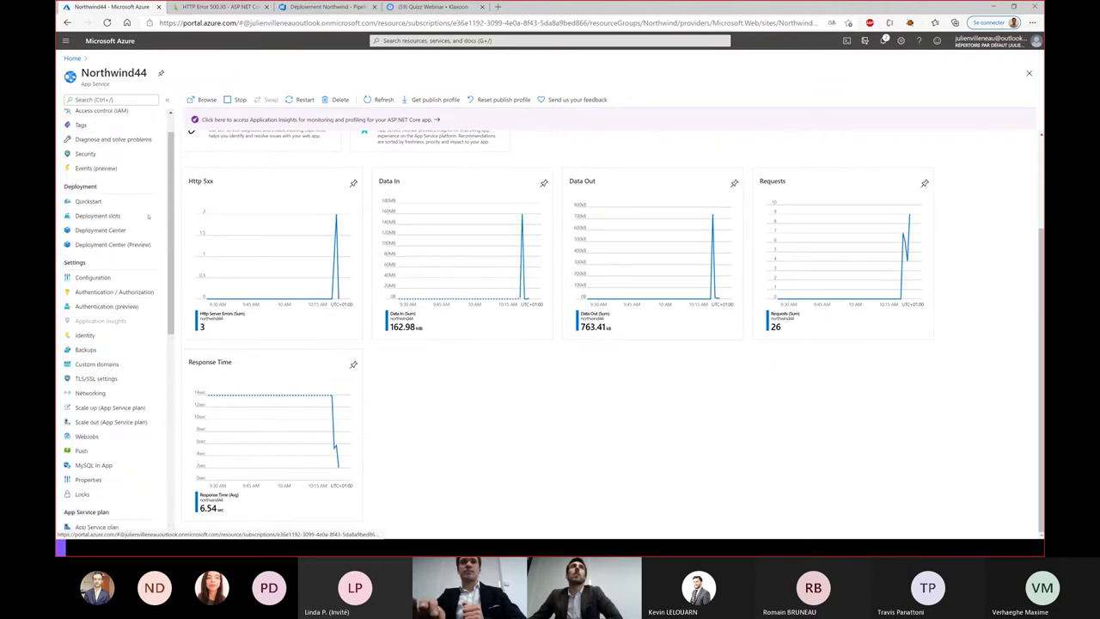
left_click(197, 6)
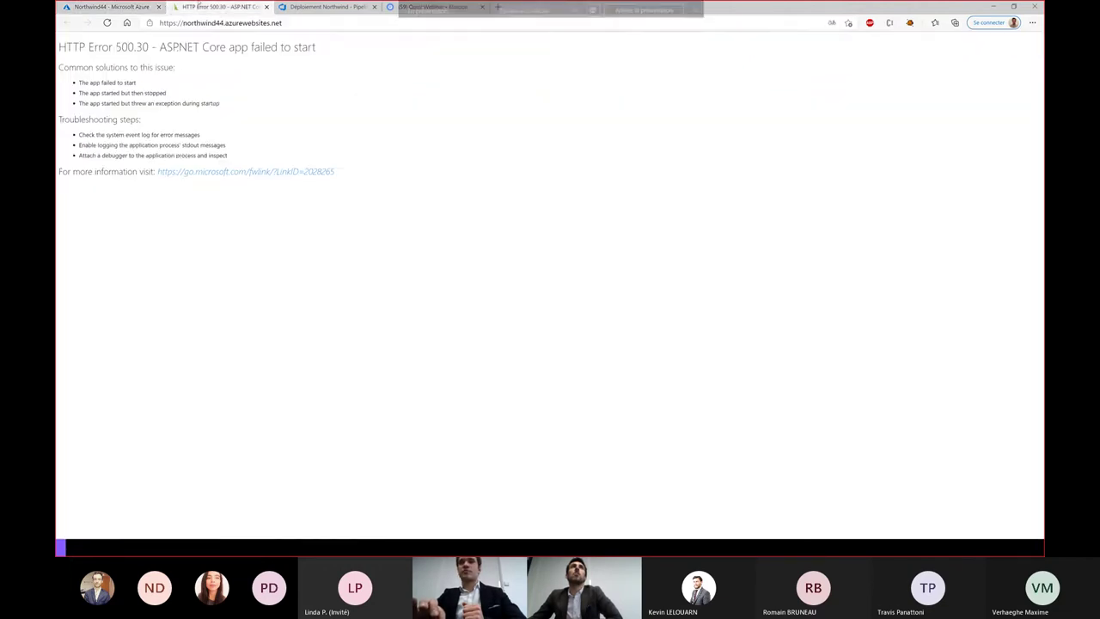
Step: Start a new Bug from the project's work items list
left_click(327, 6)
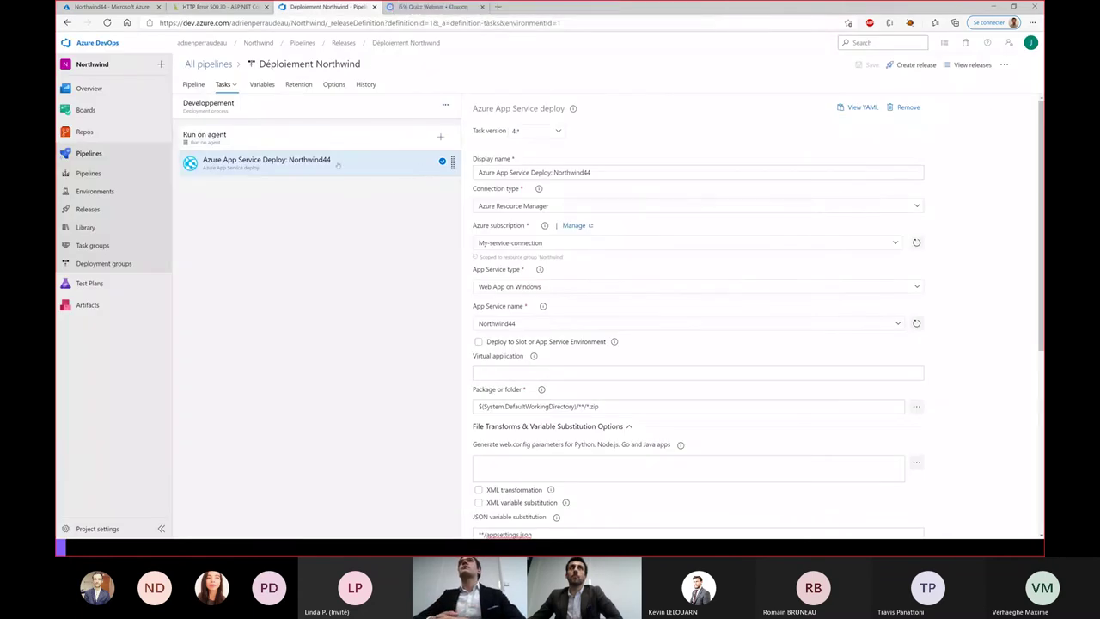
left_click(90, 110)
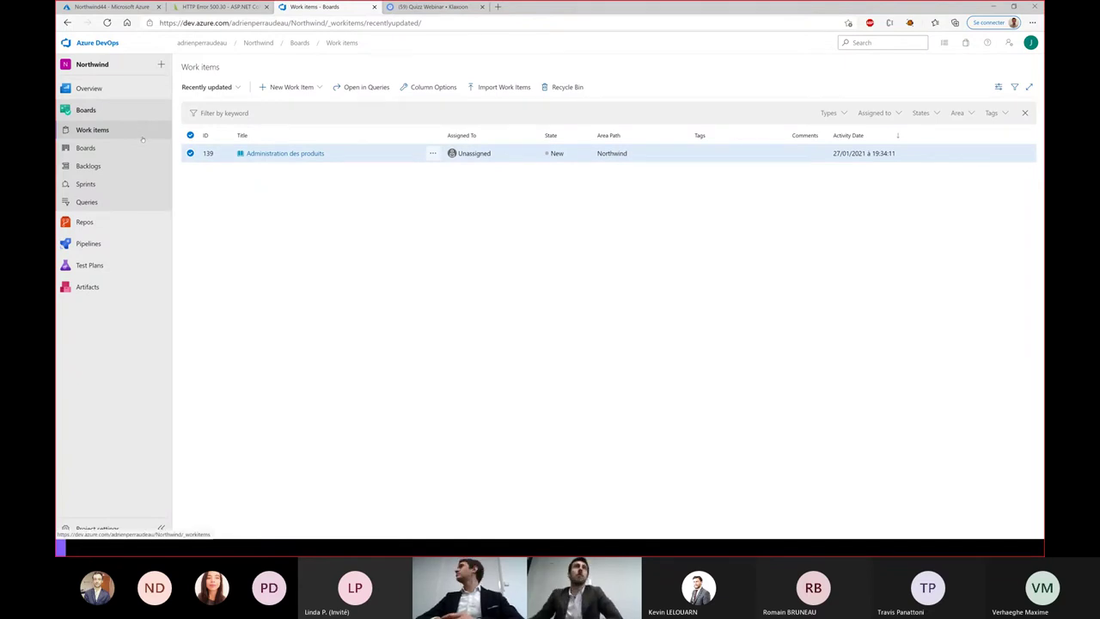
left_click(292, 86)
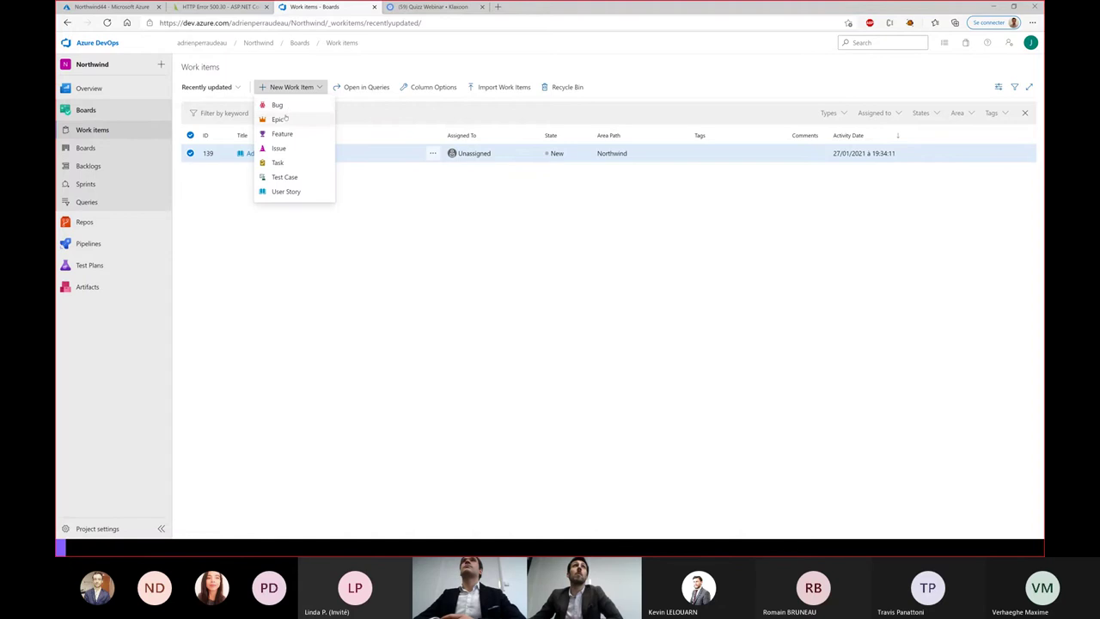
left_click(278, 105)
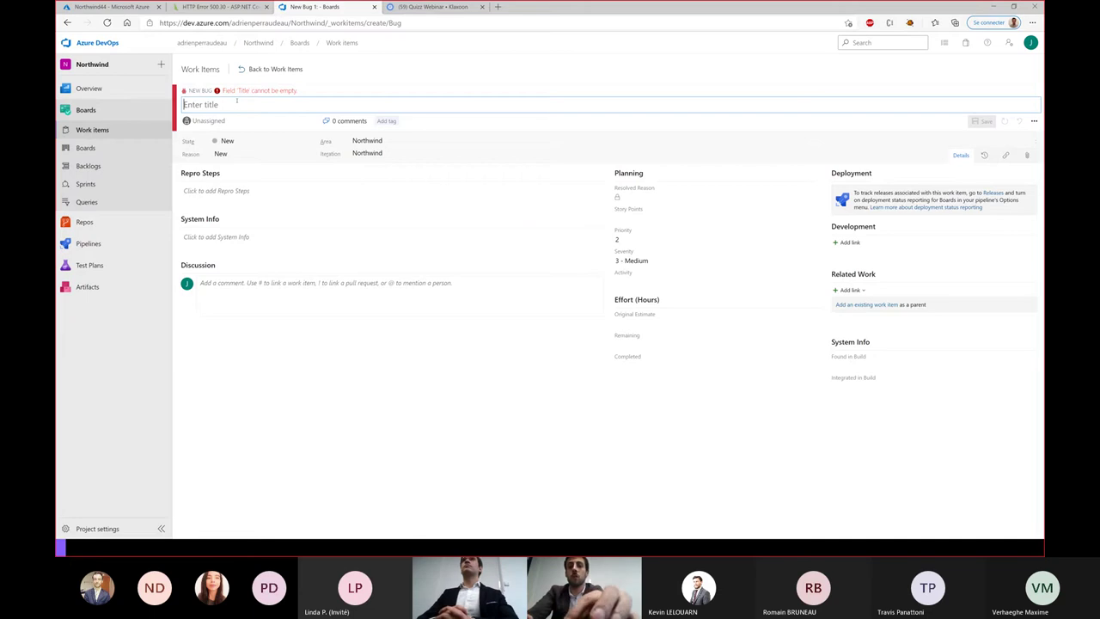
Step: Title the bug 'Corriger le titre de l'application' with repro steps 'Coquille dans le titre'
type("Corrie")
type("le titre de mon")
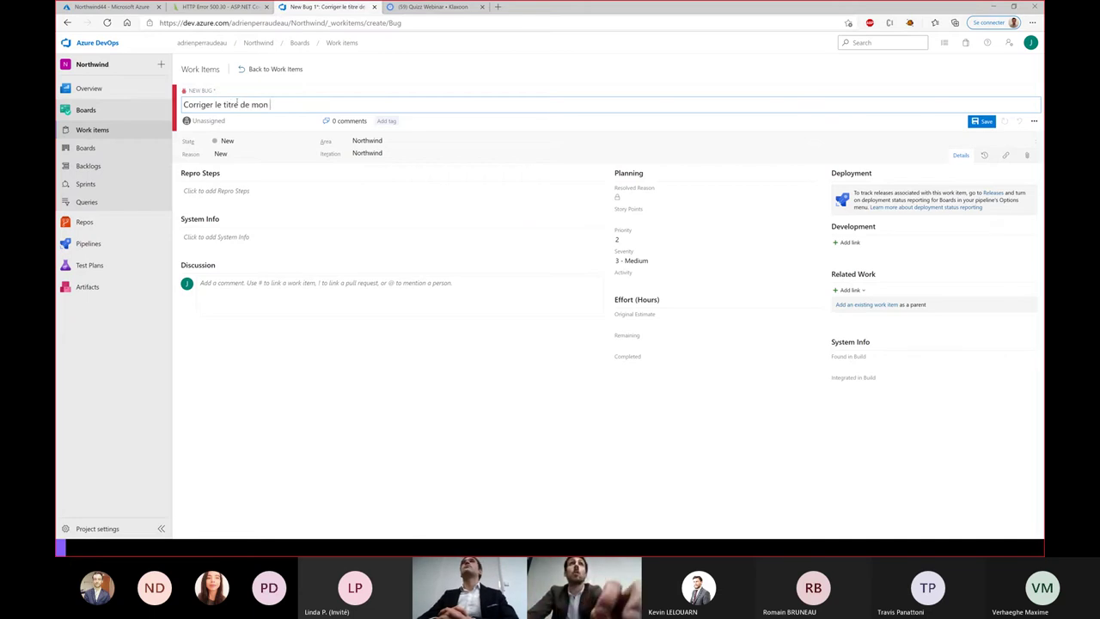
key("ctrl+shift+Left")
type("l'applciation")
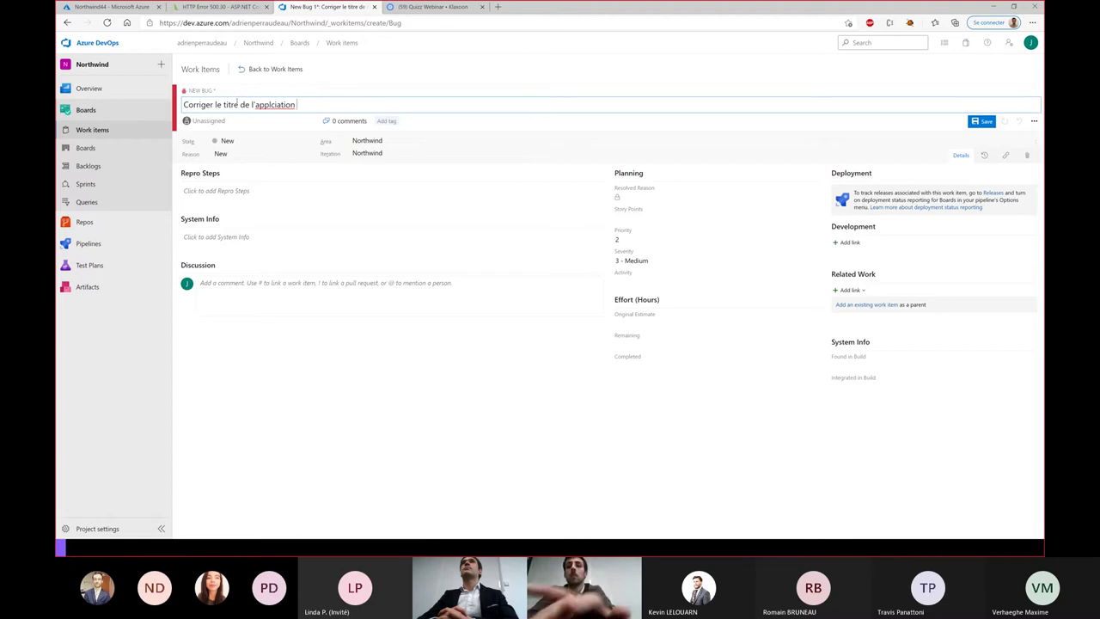
type(" (coquille")
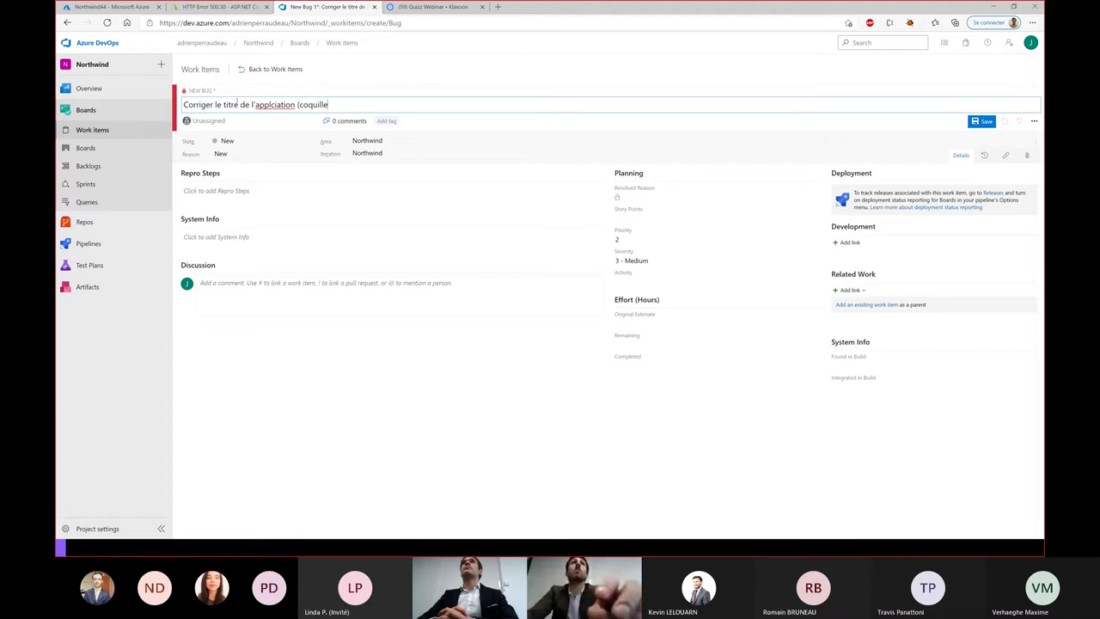
type(")")
key("ctrl+shift+Left")
key("shift+Left")
key("shift+Left")
key("BackSpace")
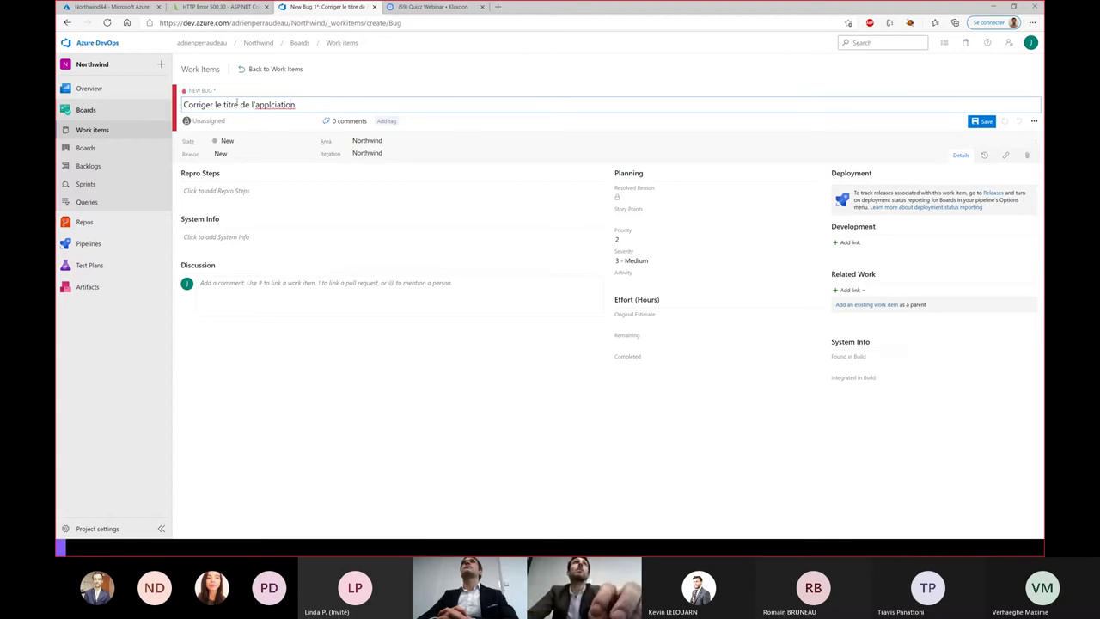
key("Left")
key("Left")
key("Left")
key("Left")
key("Left")
key("BackSpace")
type("i")
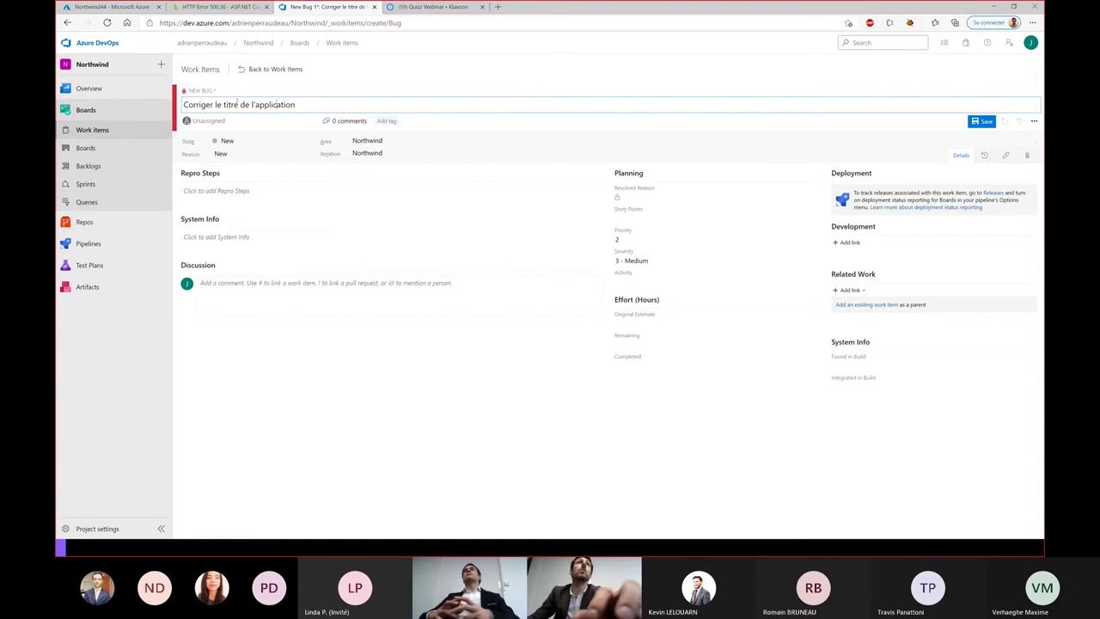
left_click(254, 192)
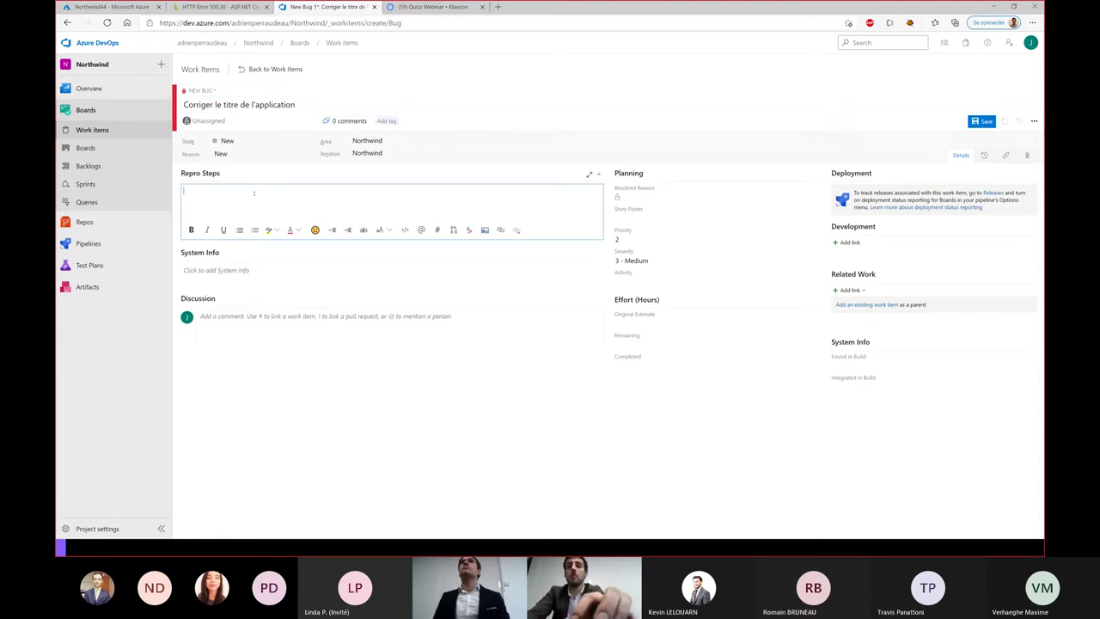
type("Coquille dans le ")
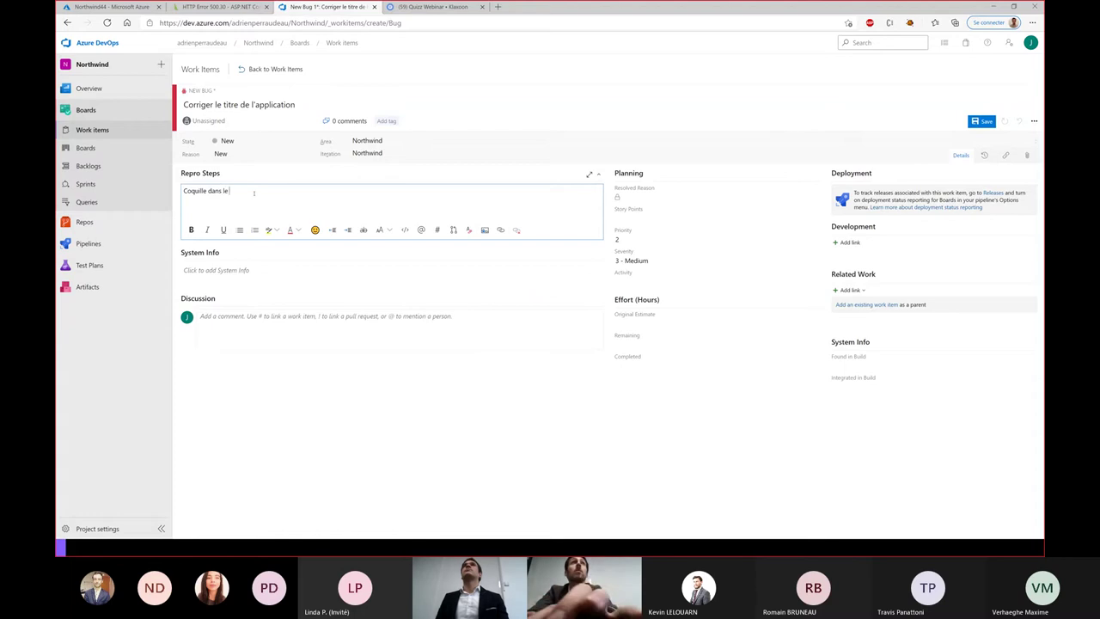
type("titr")
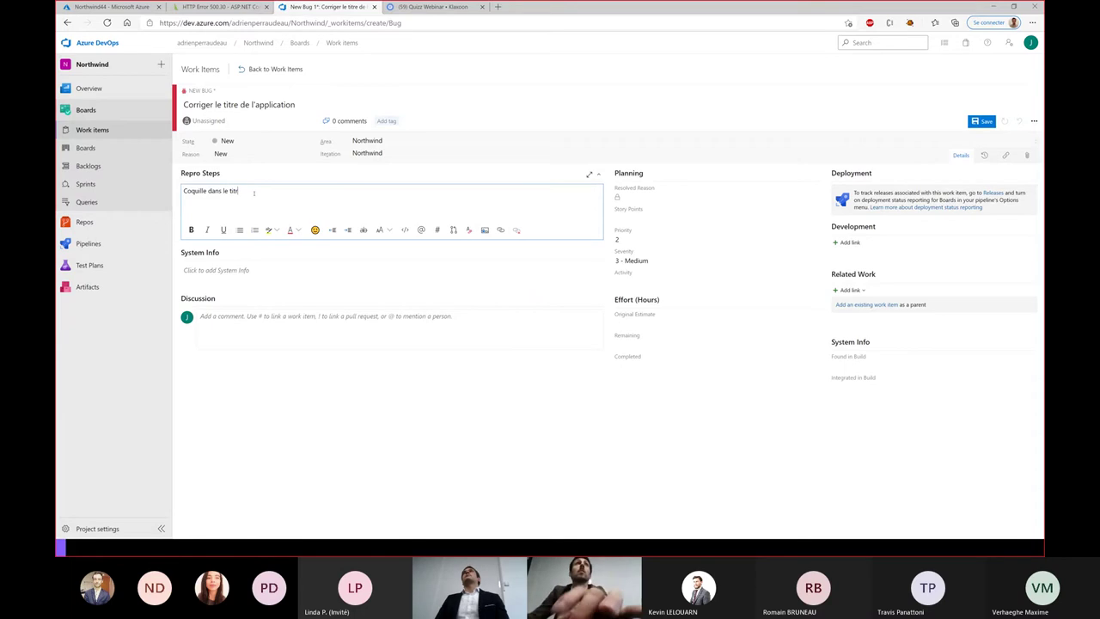
type("e")
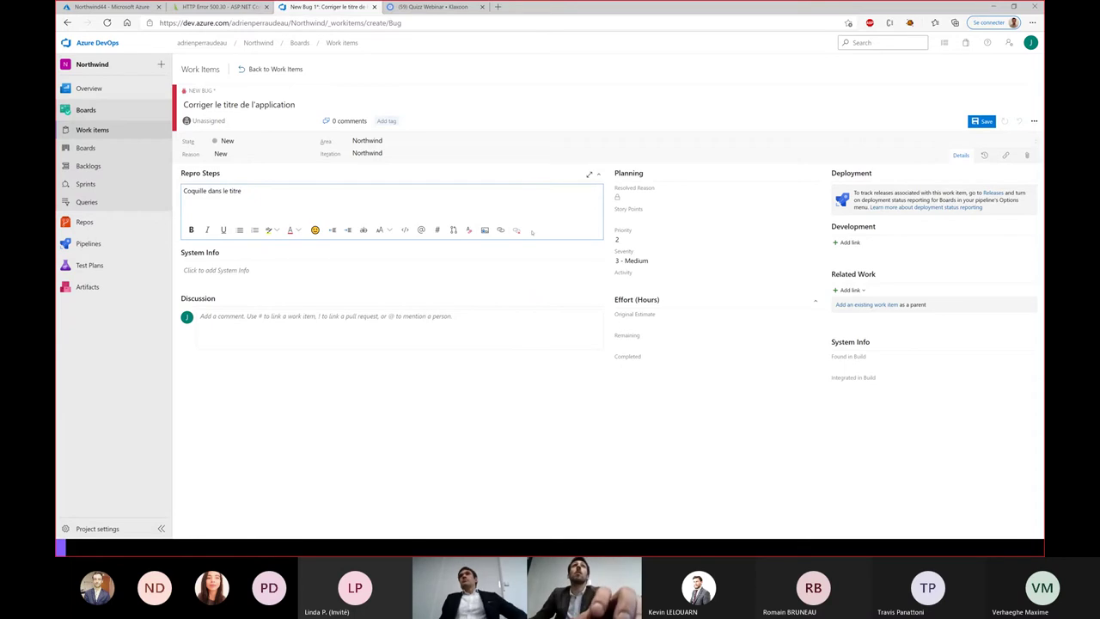
Step: Assign the bug to the matching team member
left_click(243, 121)
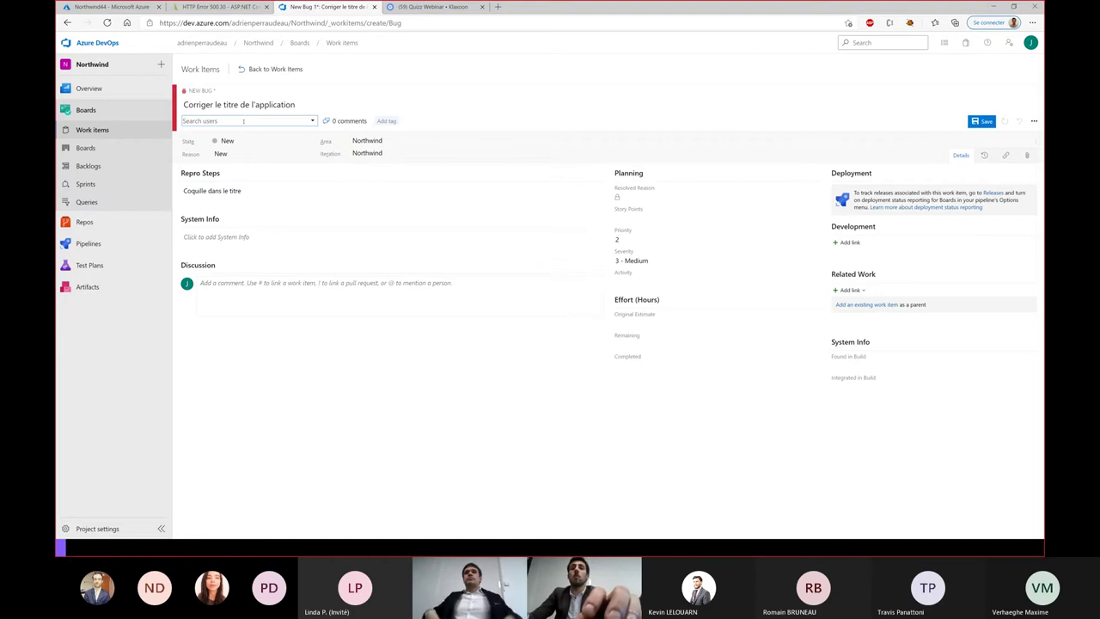
type("julien")
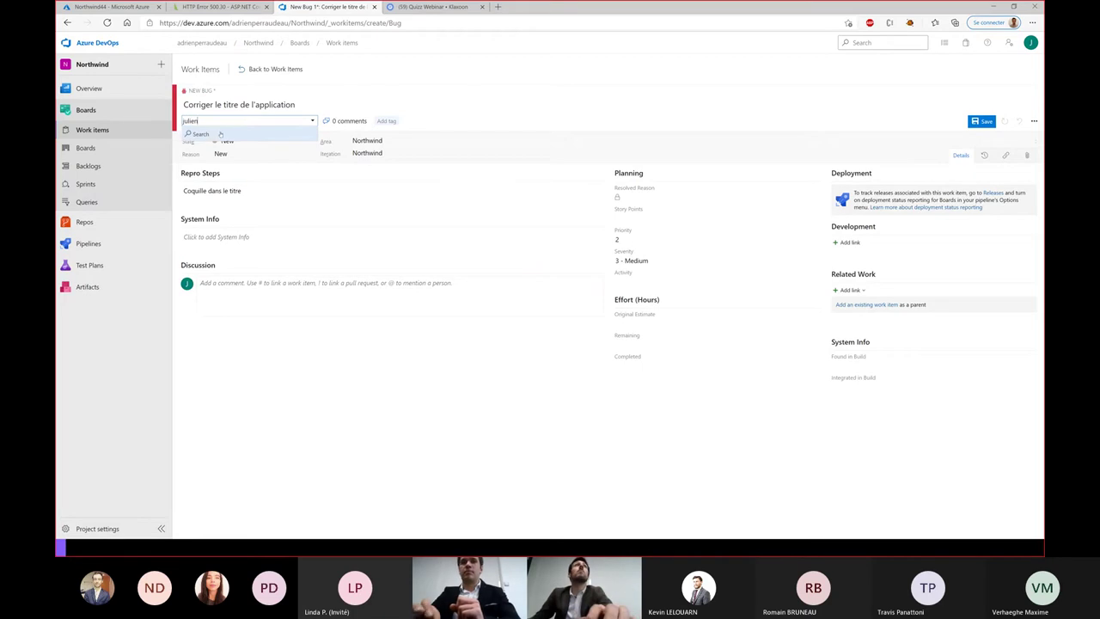
left_click(220, 134)
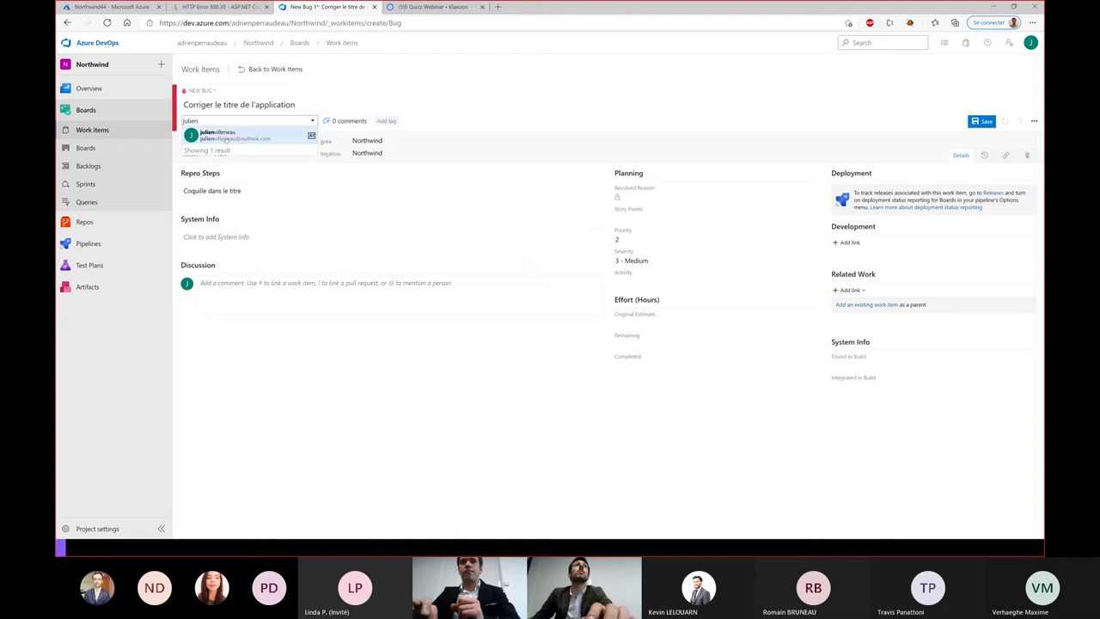
left_click(225, 138)
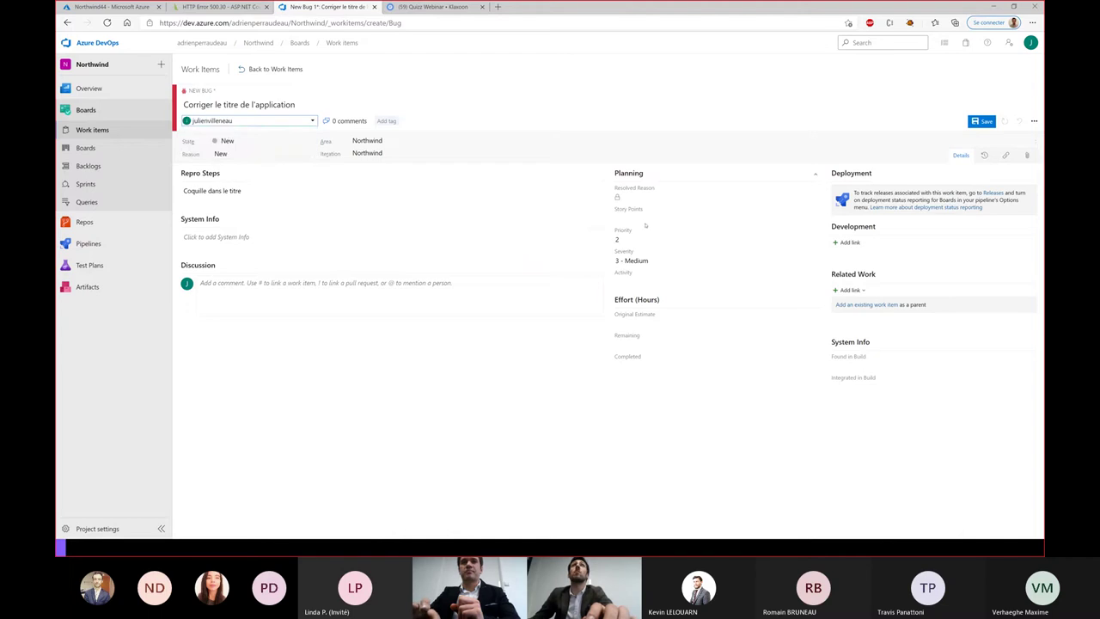
Step: Set Story Points 1, Priority 1, Severity 1 - Critical, and save as work item 140
left_click(662, 221)
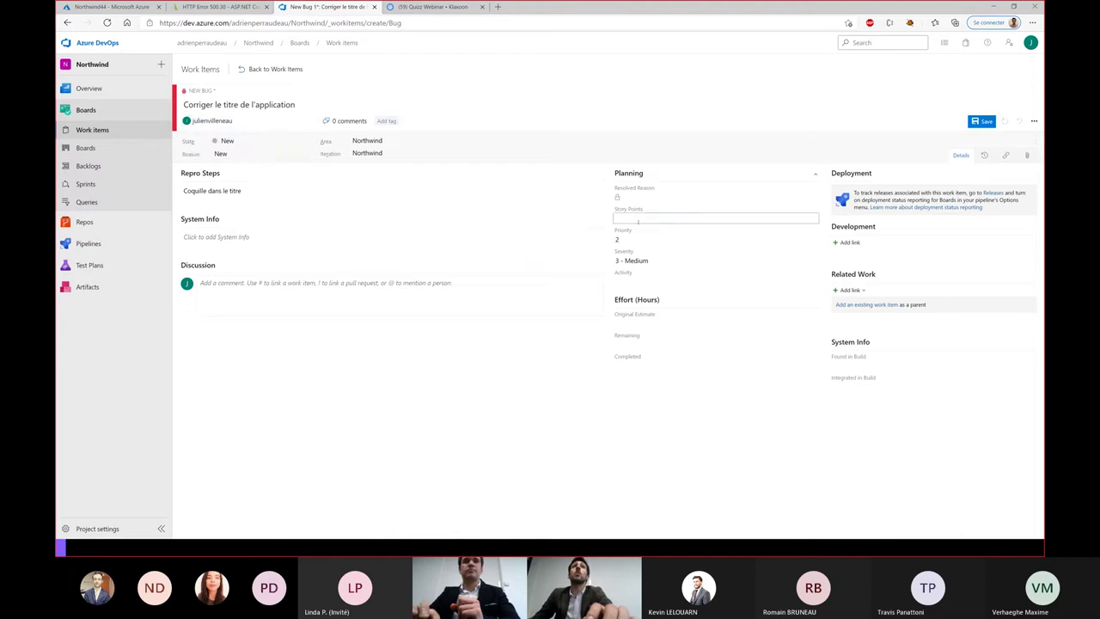
type("1")
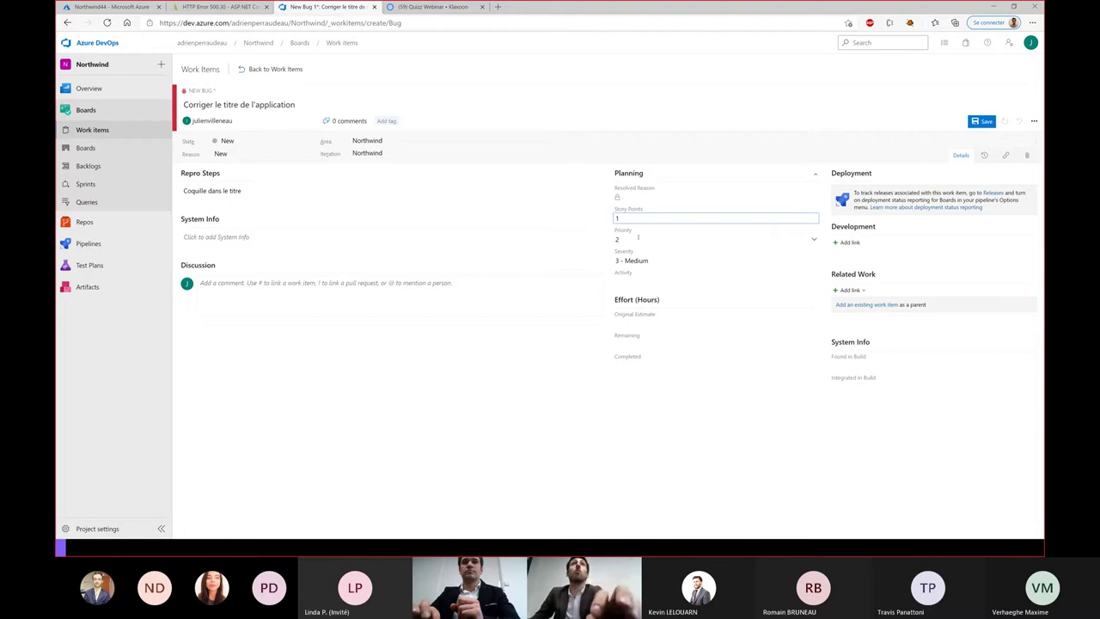
left_click(637, 239)
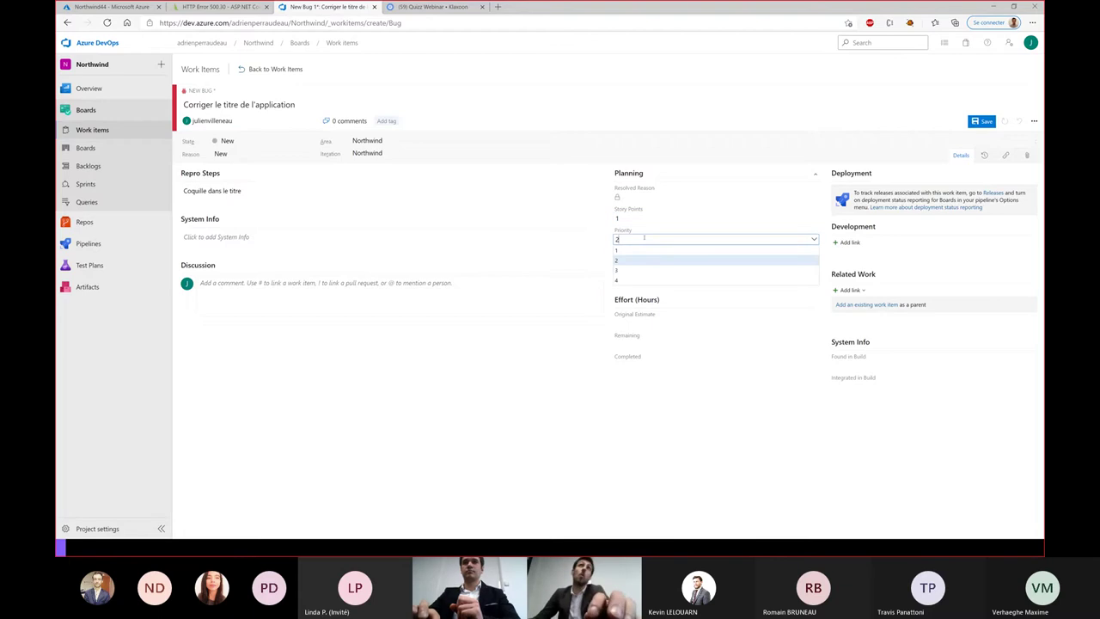
left_click(643, 250)
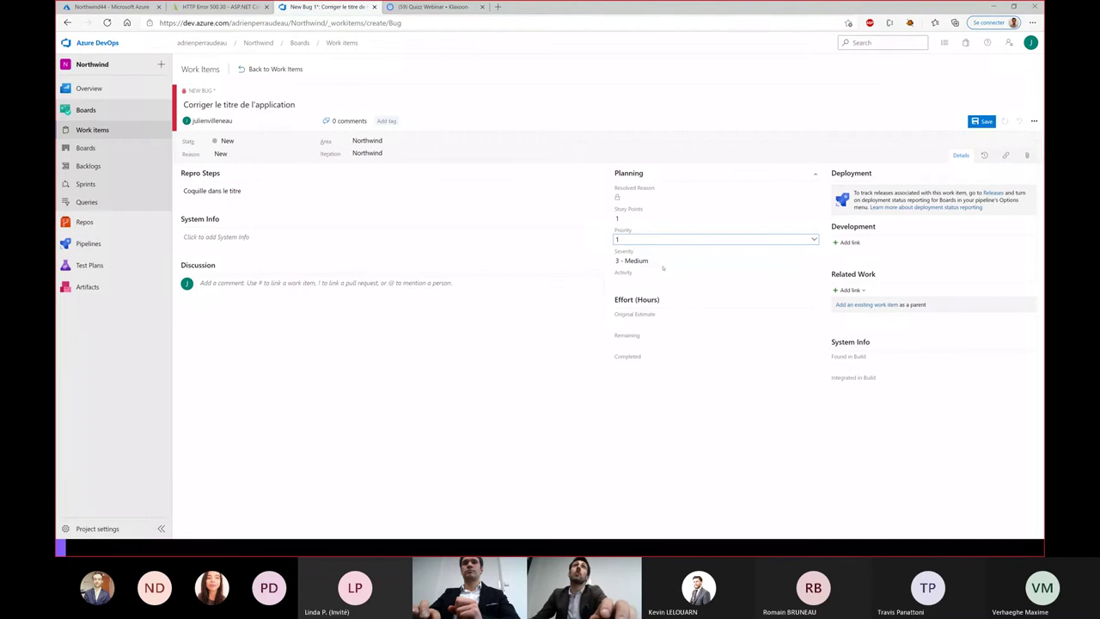
left_click(669, 261)
left_click(669, 260)
left_click(636, 270)
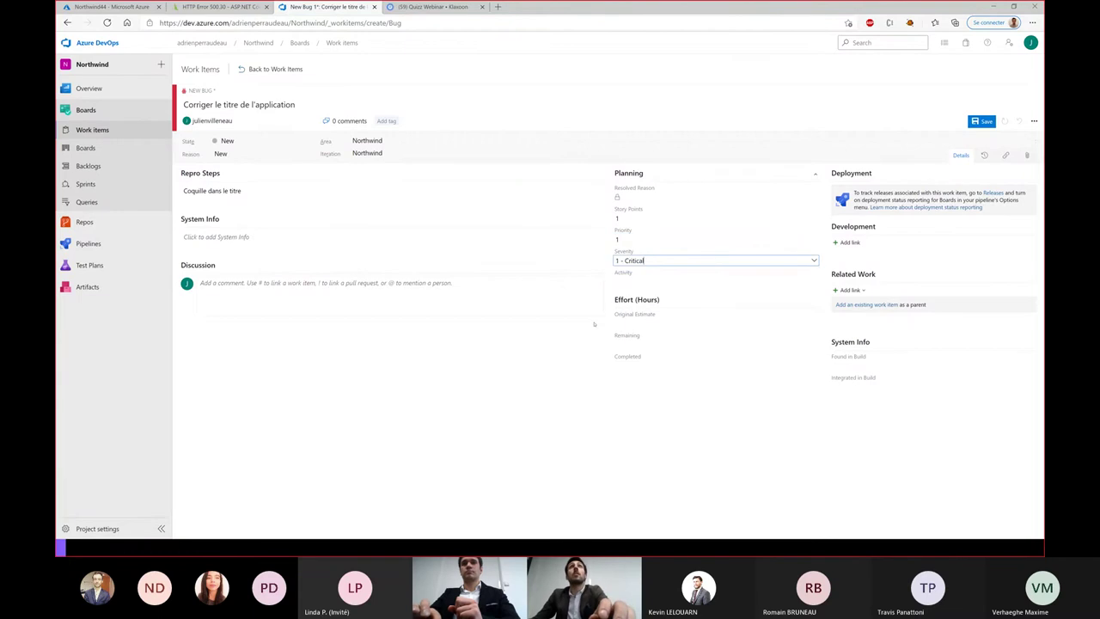
key("ctrl+s")
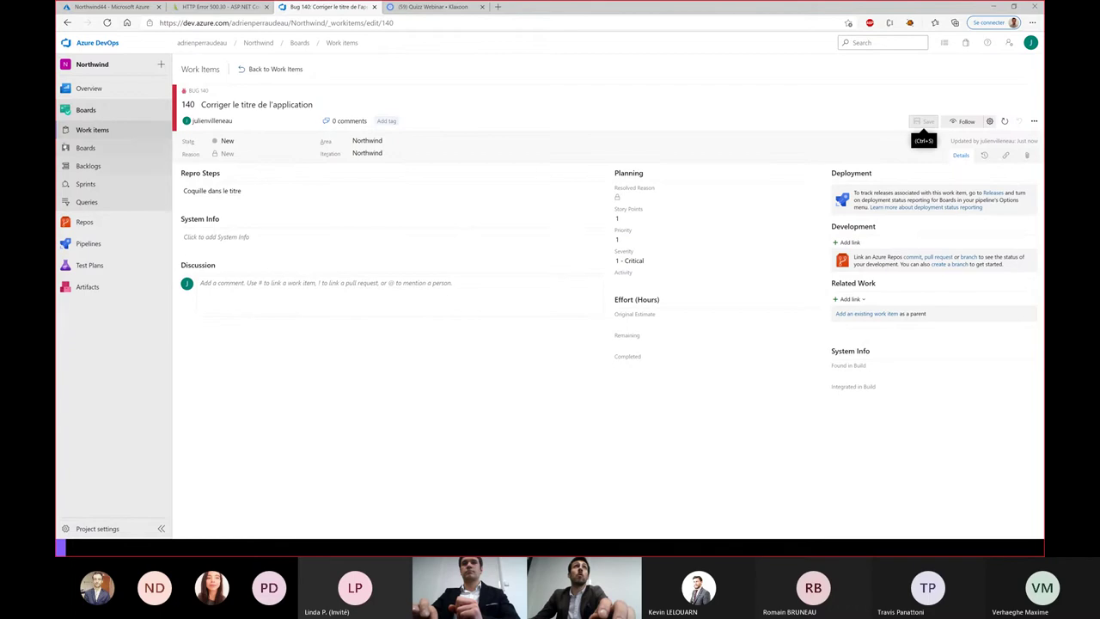
left_click(83, 130)
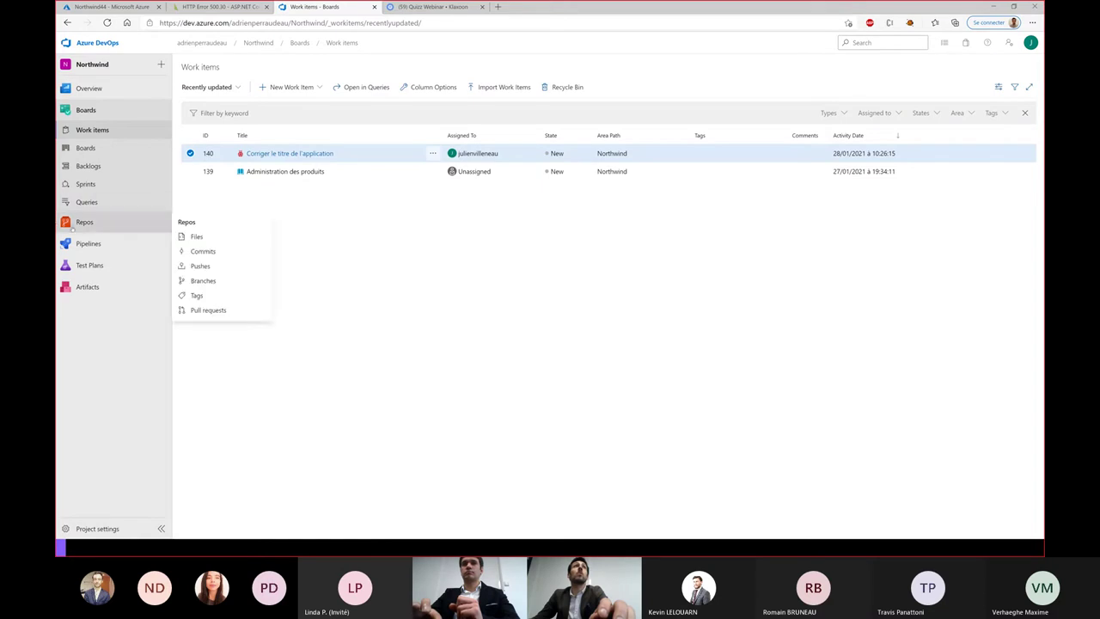
Step: Open Repos to list the Northwind repository files on develop
left_click(89, 221)
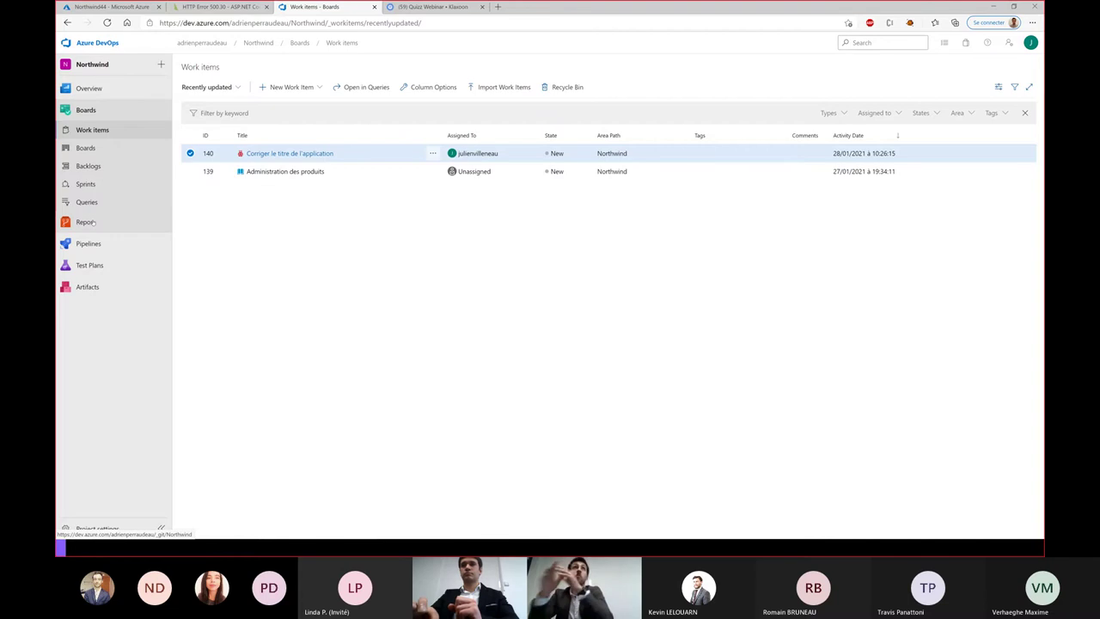
left_click(91, 223)
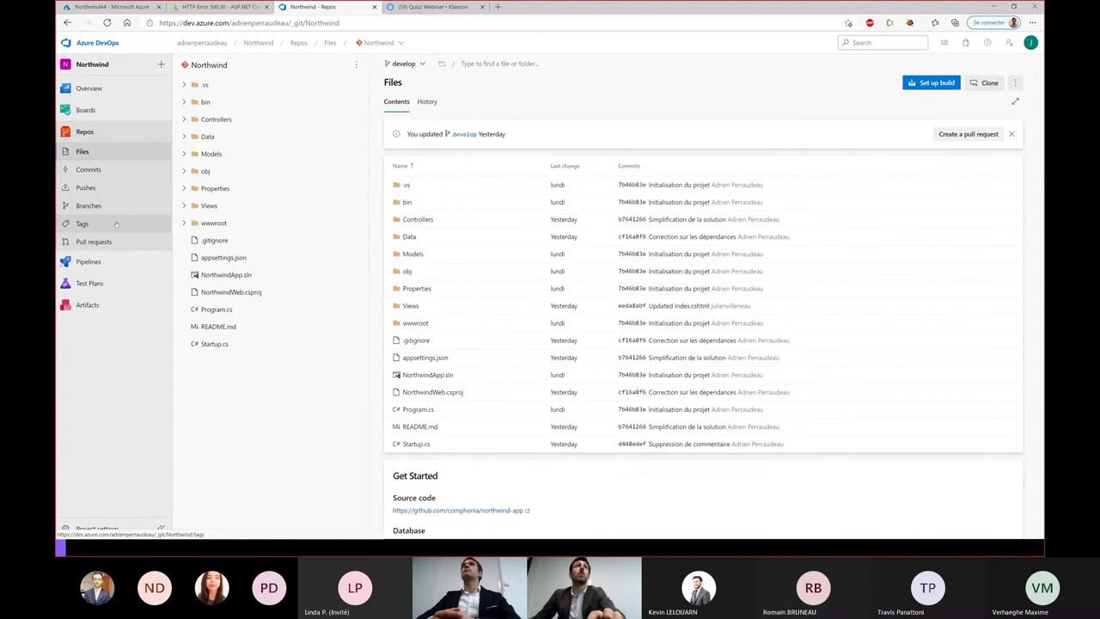
Step: Correct FRSH to FRESH on line 23 of Views/Home/Index.cshtml and commit to develop
left_click(183, 206)
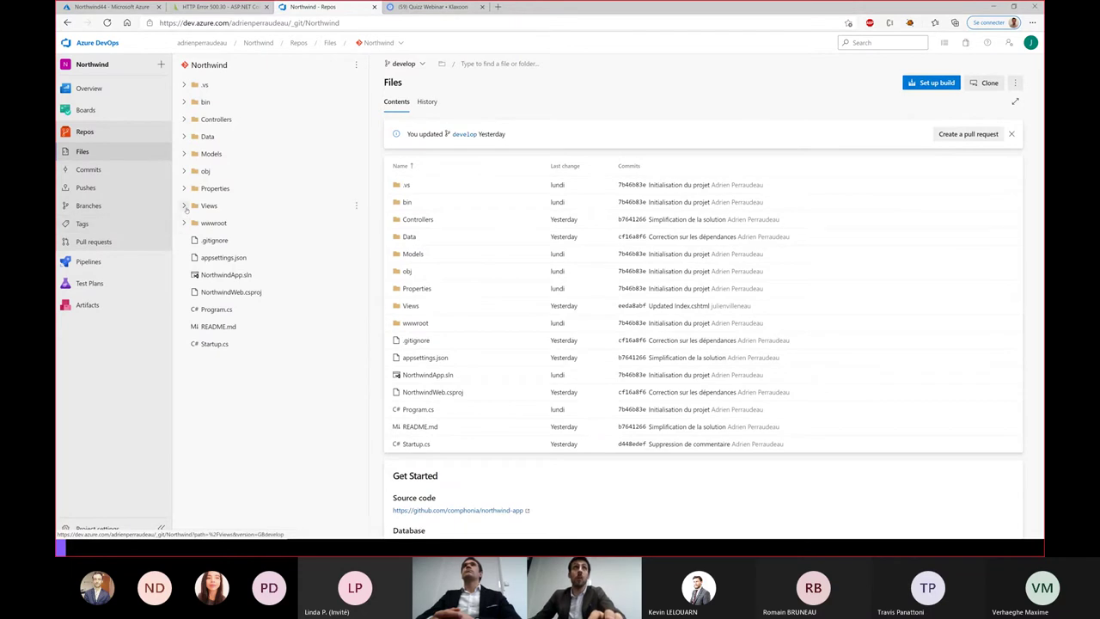
left_click(217, 241)
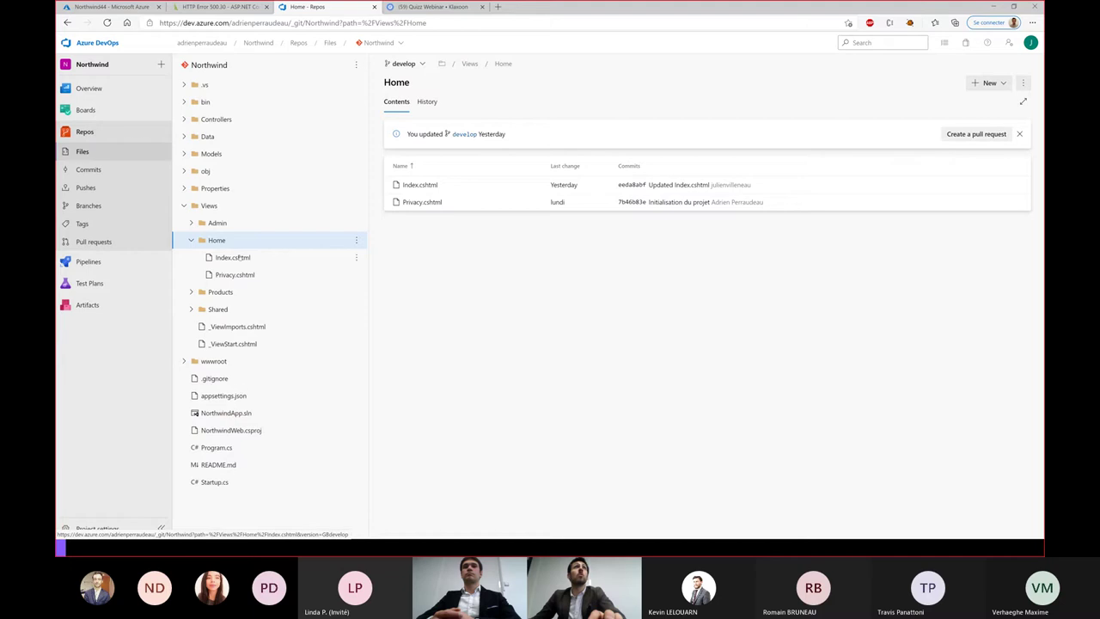
left_click(233, 258)
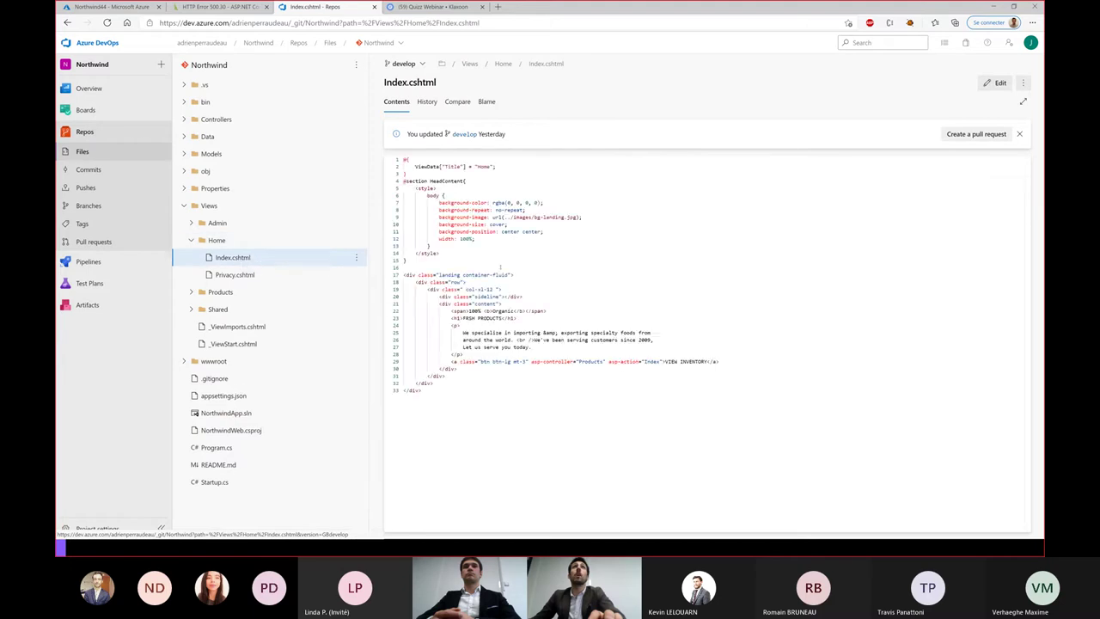
left_click(995, 83)
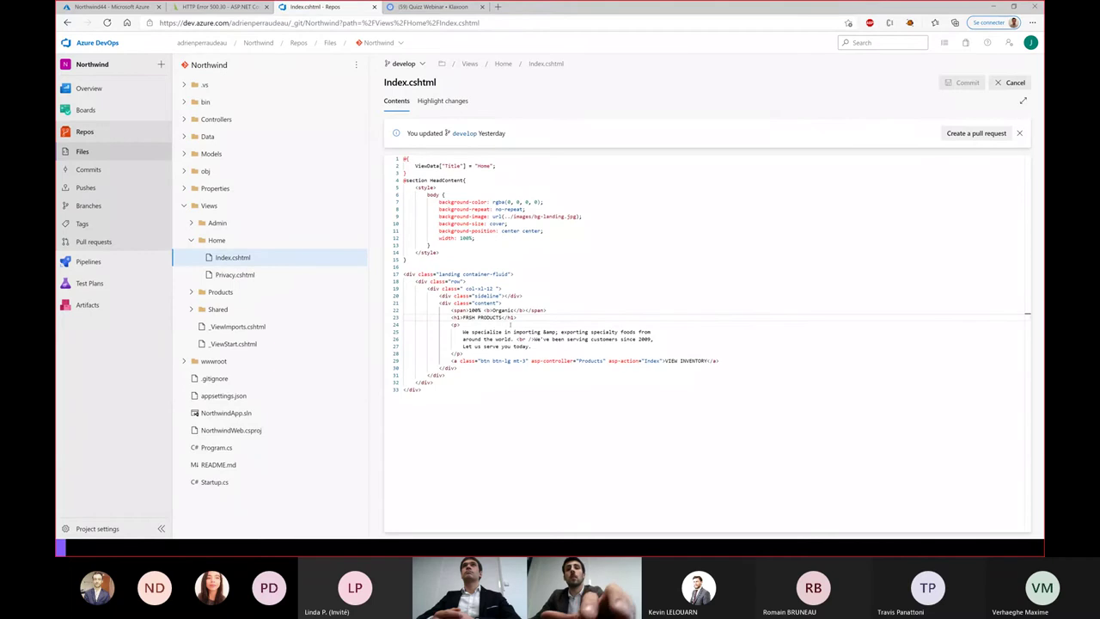
left_click(465, 317)
type("E")
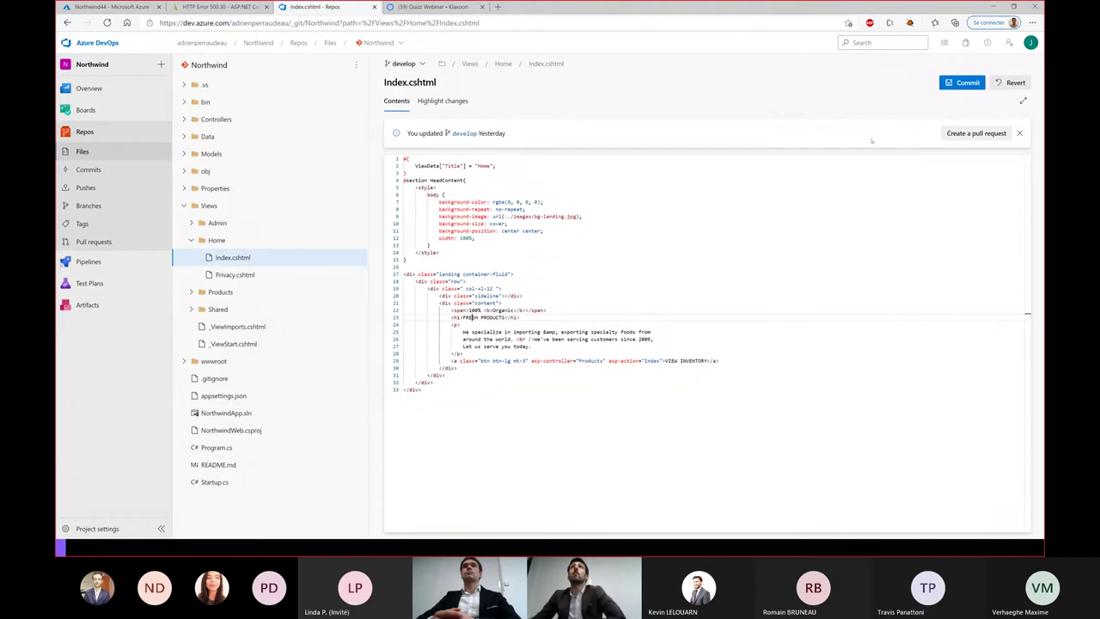
left_click(962, 83)
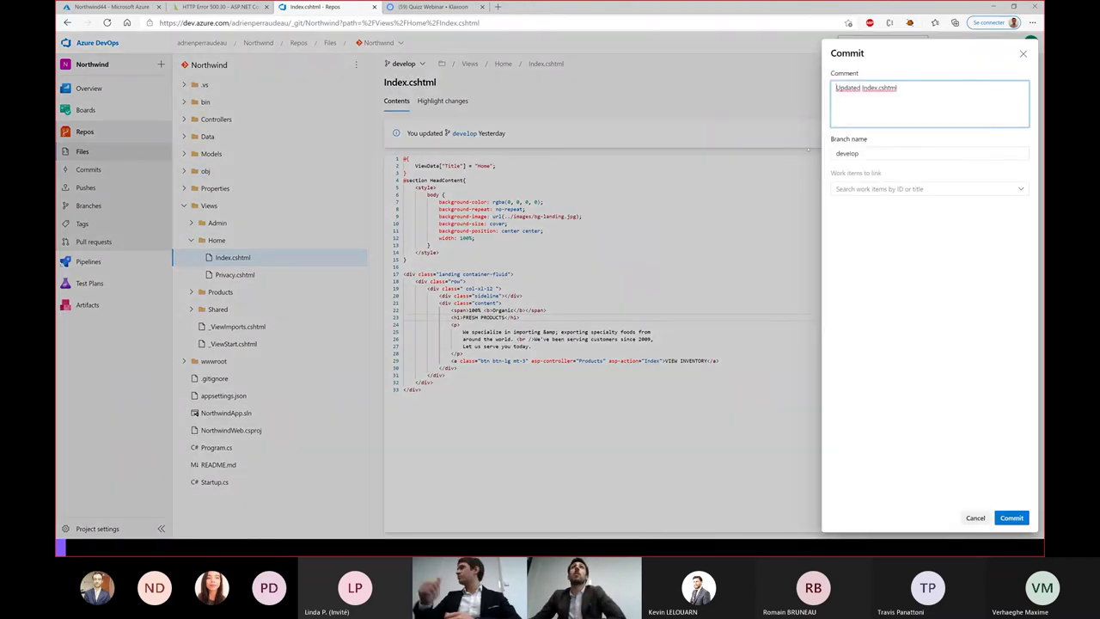
left_click(1011, 518)
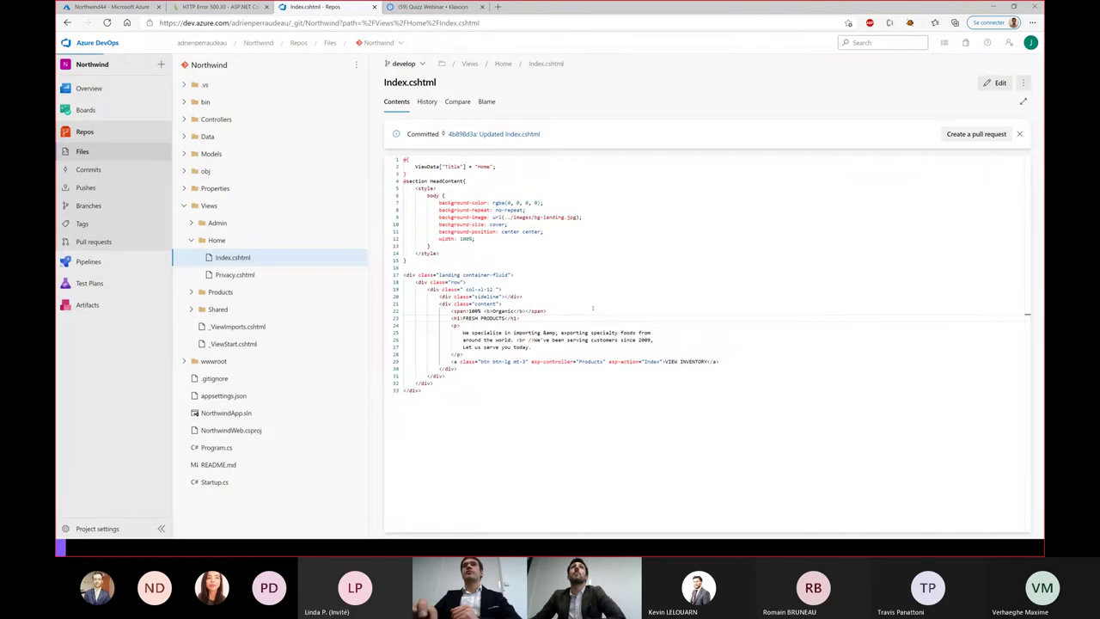
Step: Reload the live northwind44 site, still headed FRSH PRODUCTS, then return to the committed Index.cshtml
left_click(219, 7)
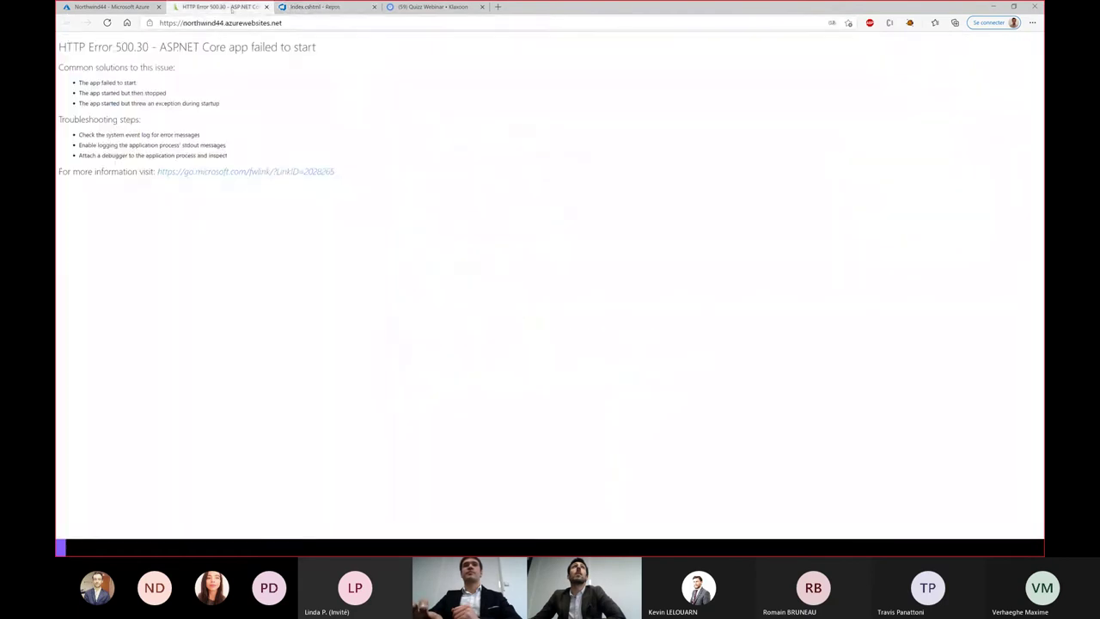
key("ctrl+l")
key("Return")
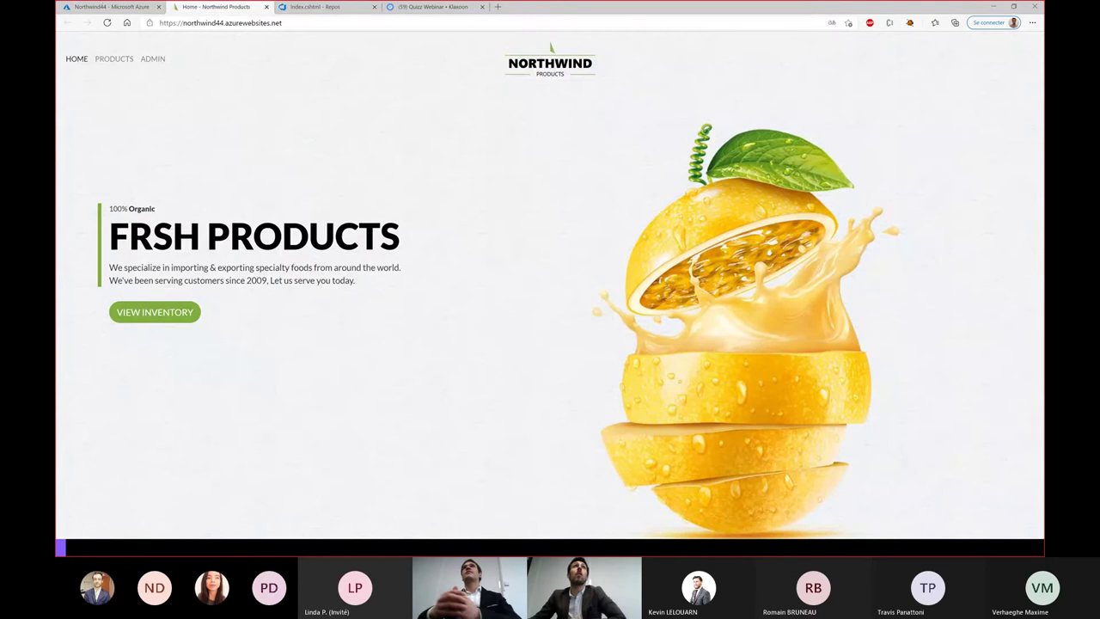
left_click_drag(109, 235, 400, 245)
left_click(401, 245)
left_click_drag(129, 235, 176, 234)
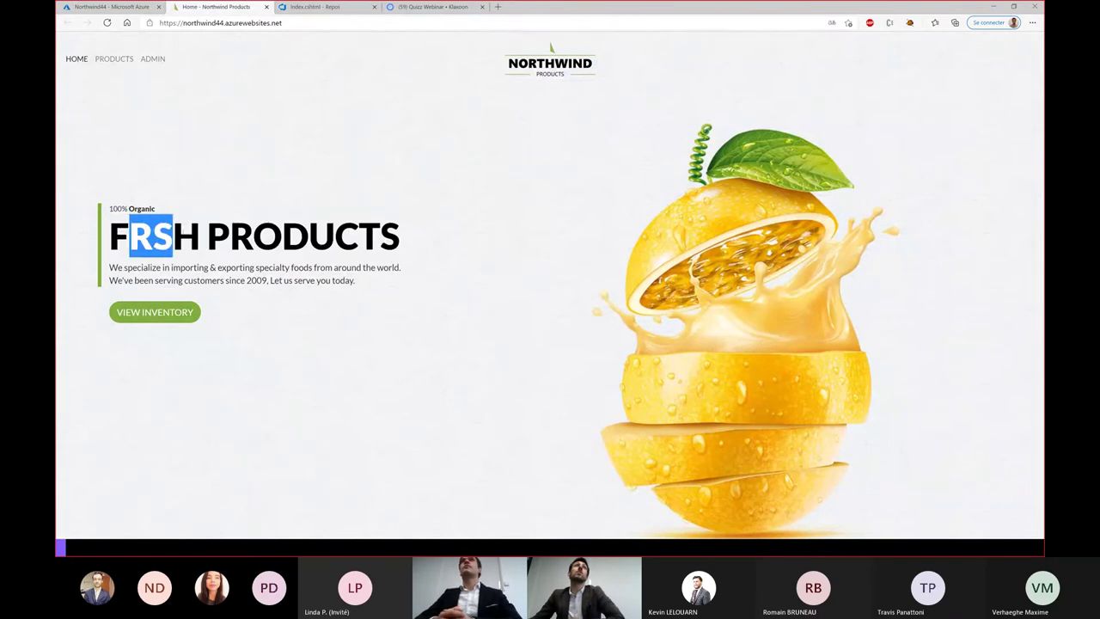
left_click(175, 235)
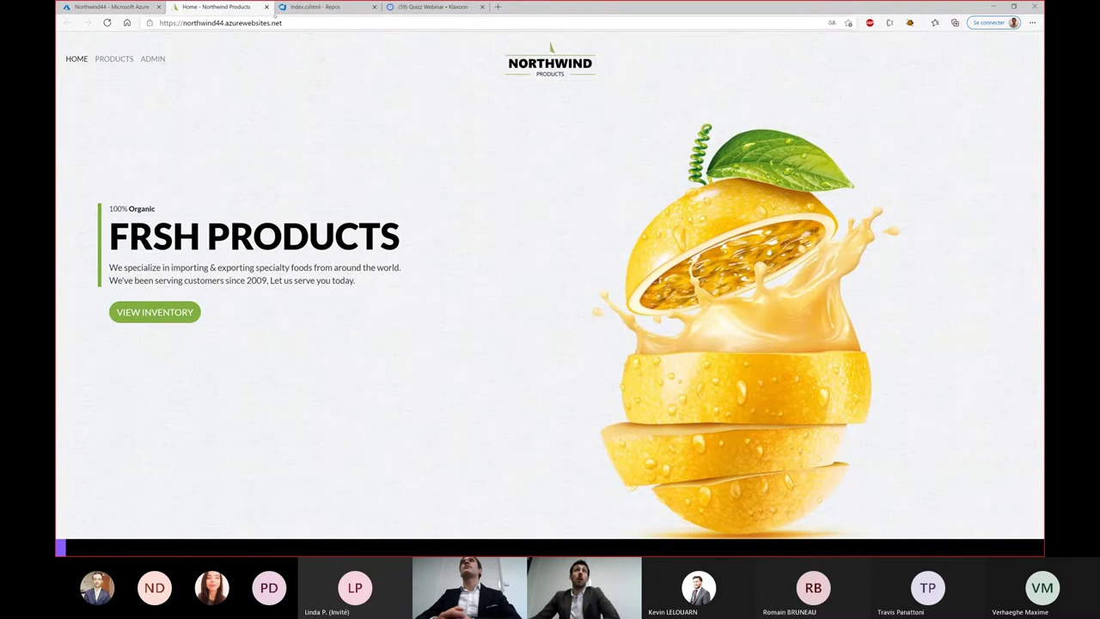
left_click(314, 7)
mouse_move(112, 114)
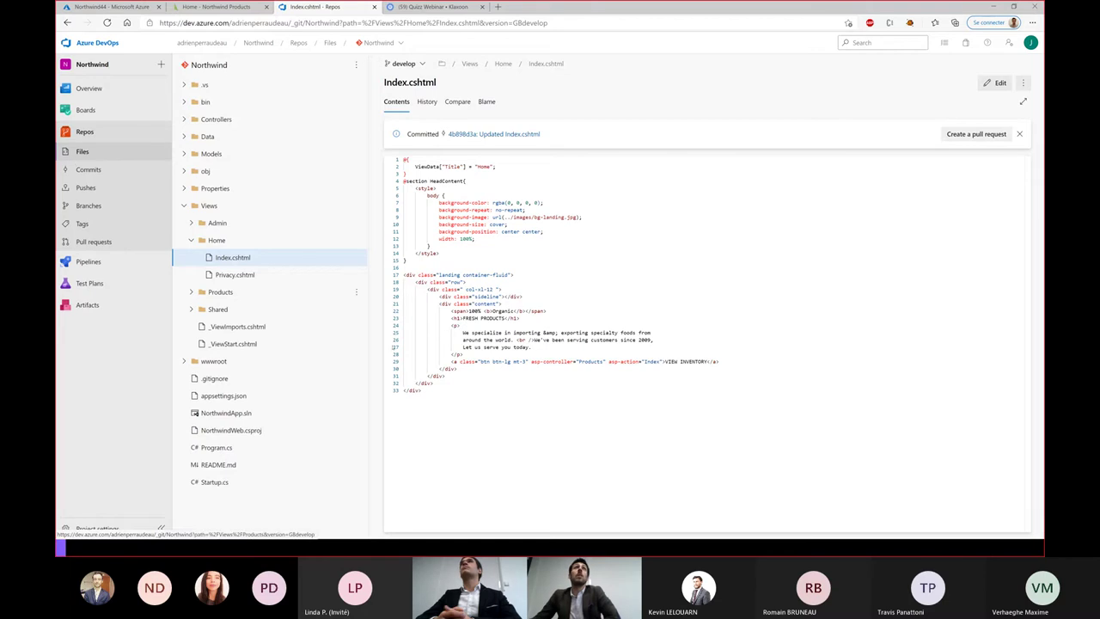
Step: Show the recently run pipelines, with Northwind-CI's run #21027.1 succeeded
left_click_drag(486, 321, 532, 347)
left_click(532, 346)
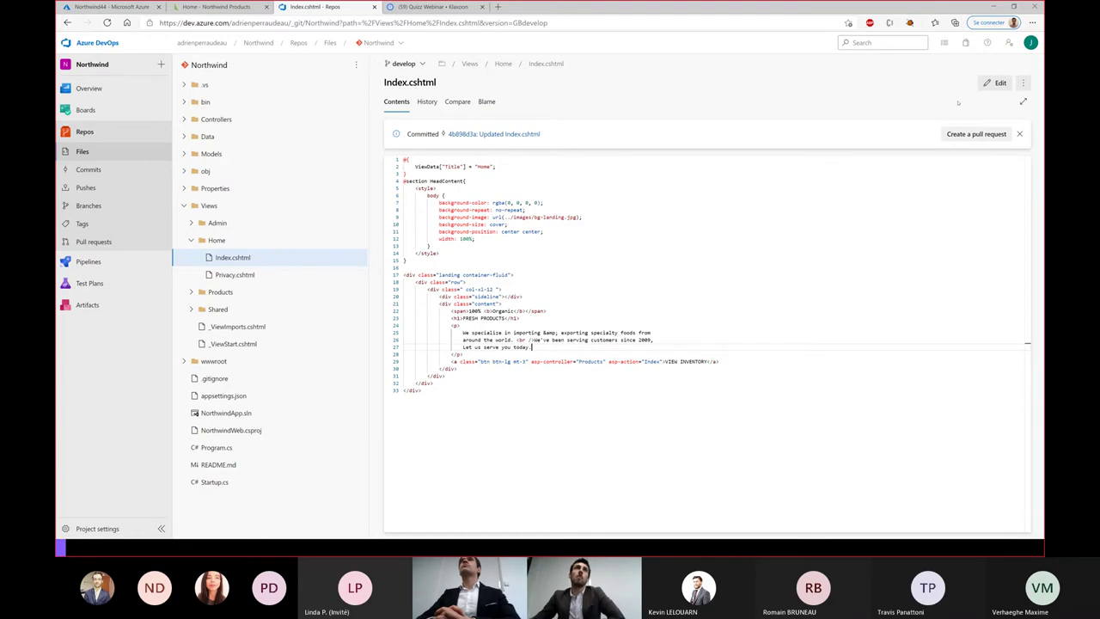
left_click(150, 259)
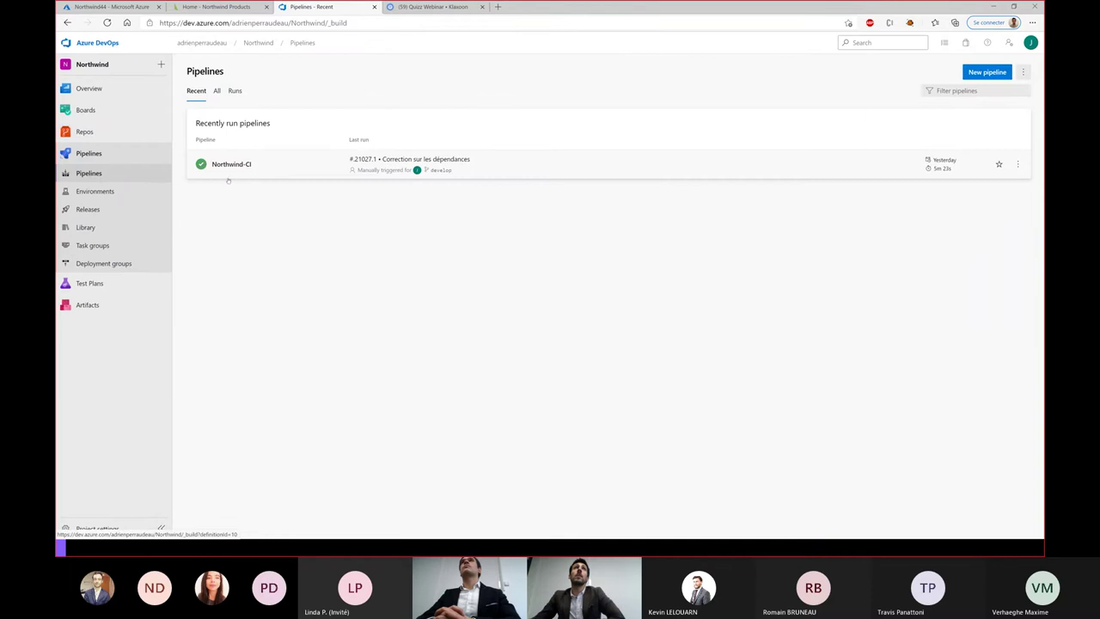
Step: Enable continuous integration in the Northwind-CI pipeline's Triggers
left_click(273, 169)
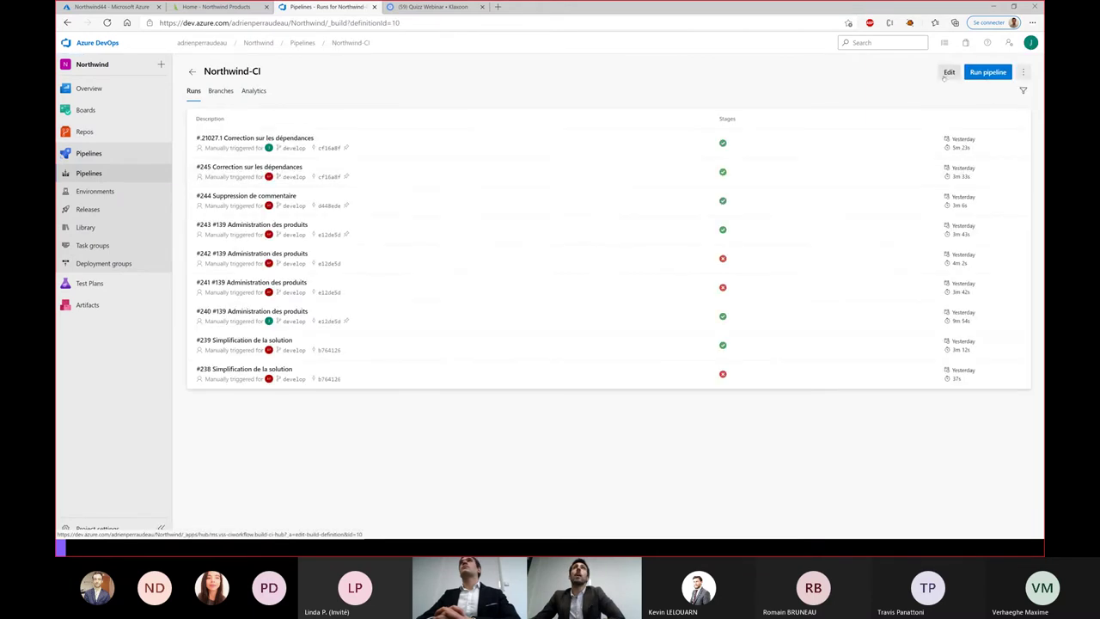
left_click(949, 72)
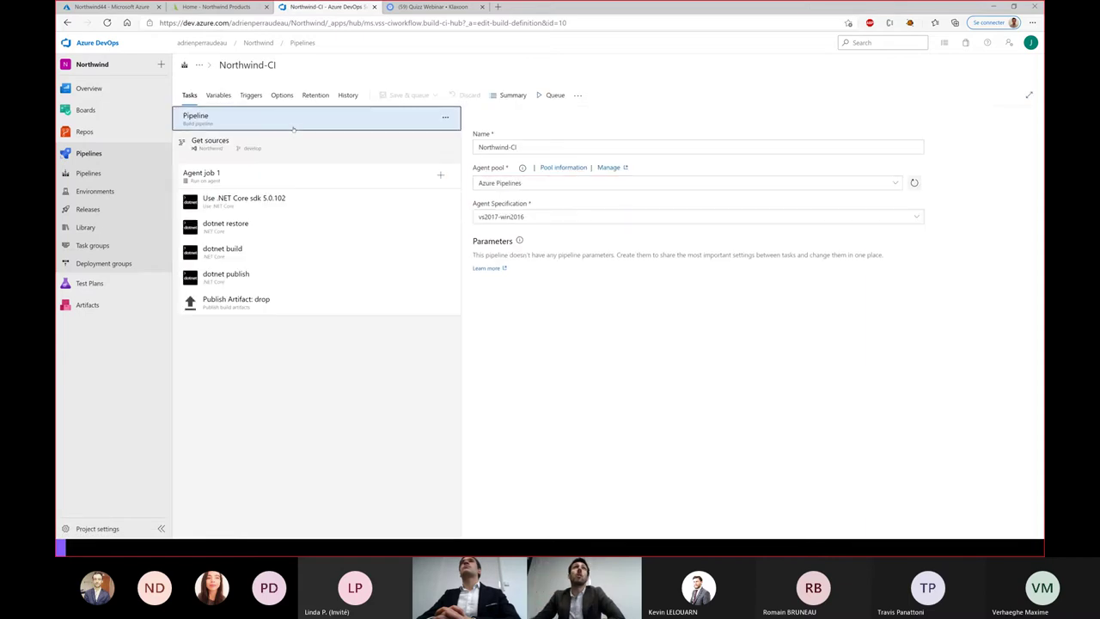
left_click(230, 96)
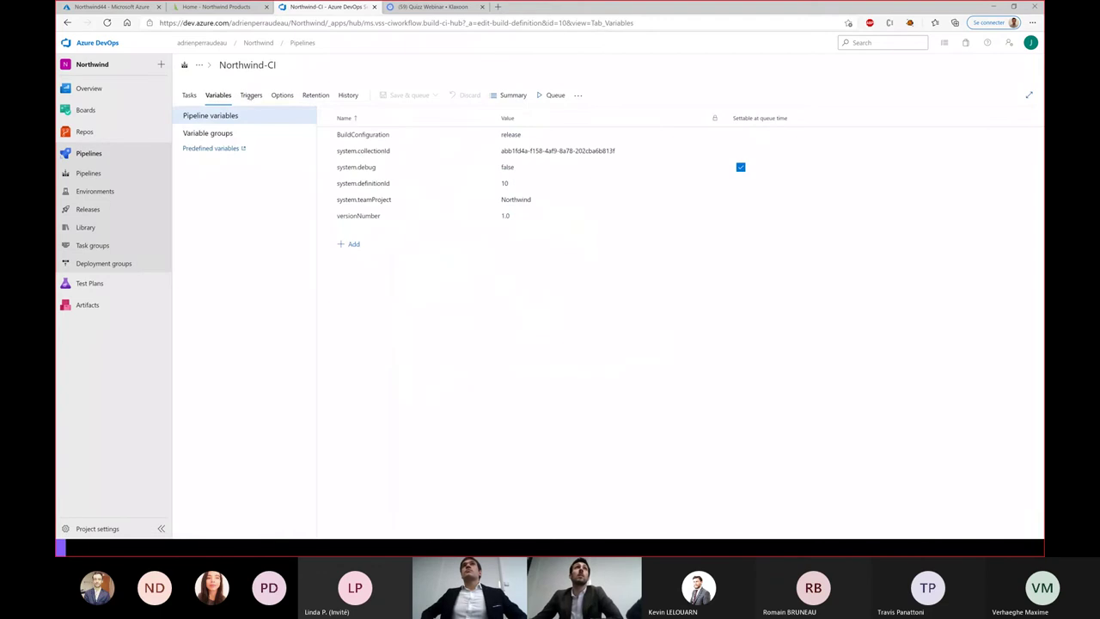
left_click(251, 95)
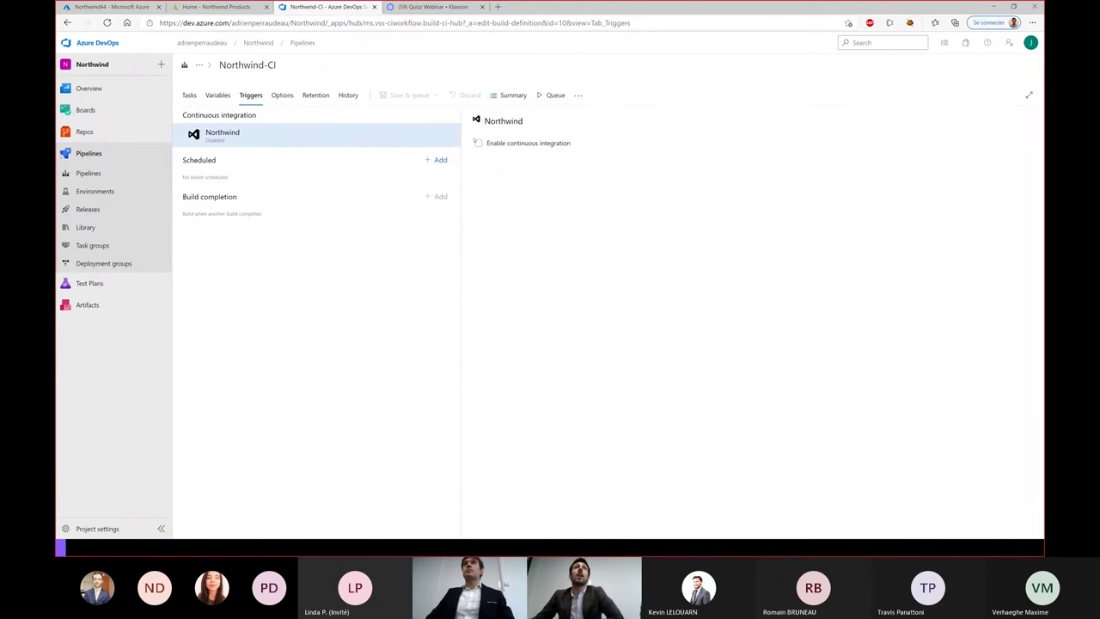
left_click(479, 144)
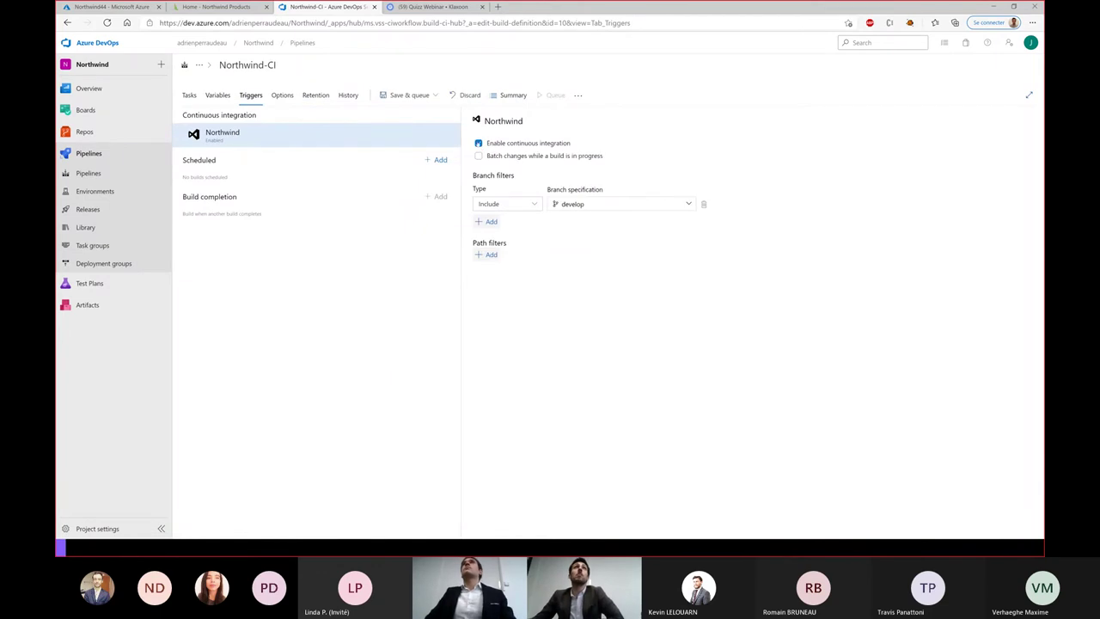
Step: Save the build pipeline without queuing a build
left_click(409, 96)
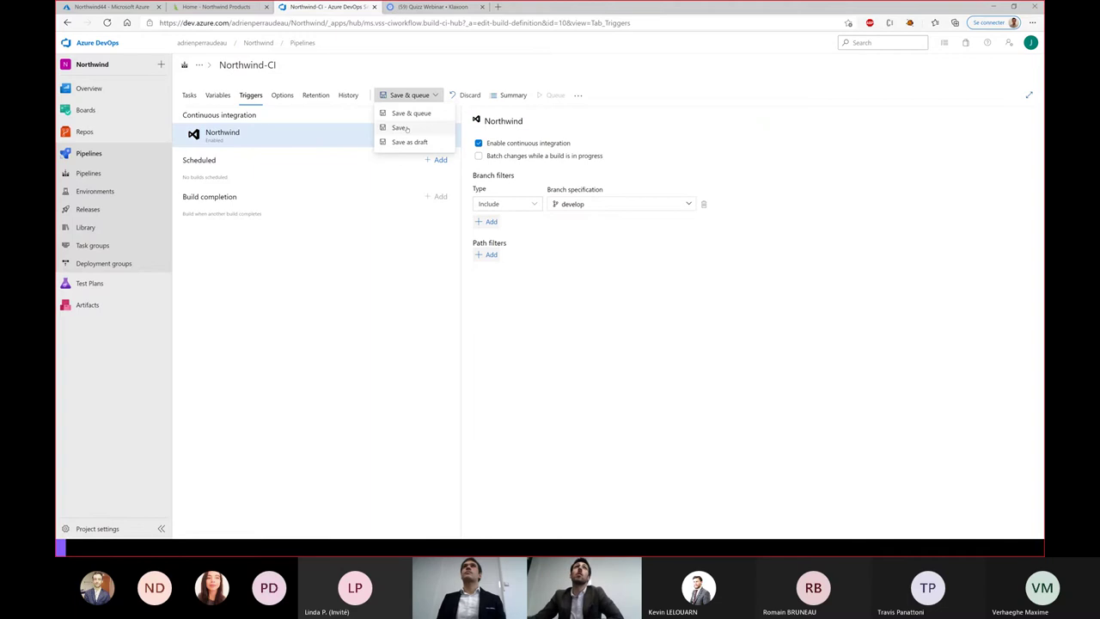
left_click(407, 128)
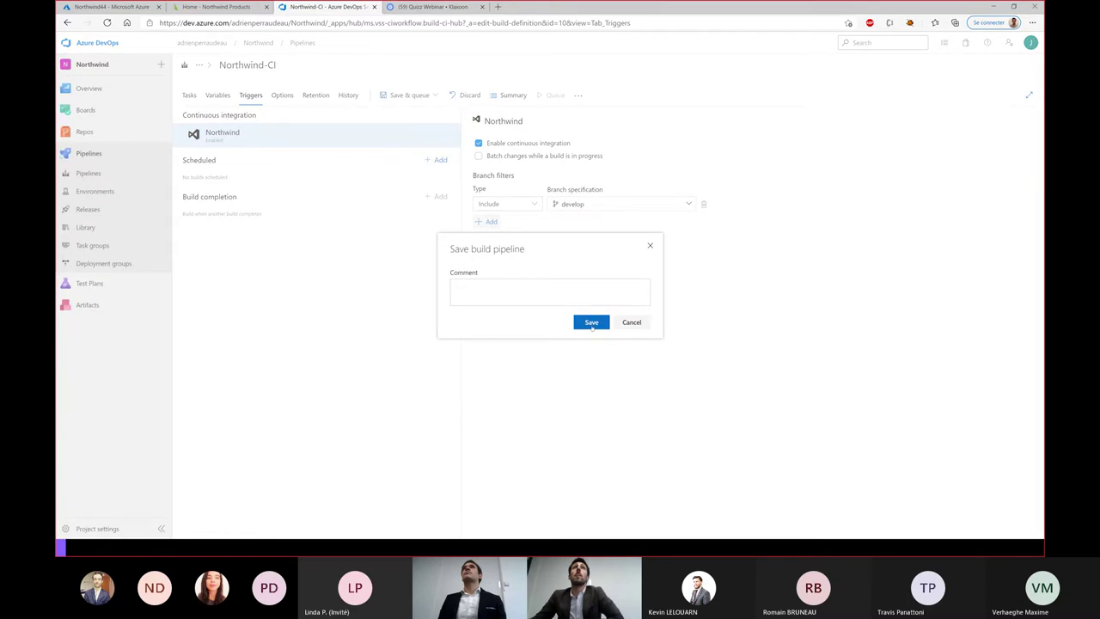
left_click(592, 322)
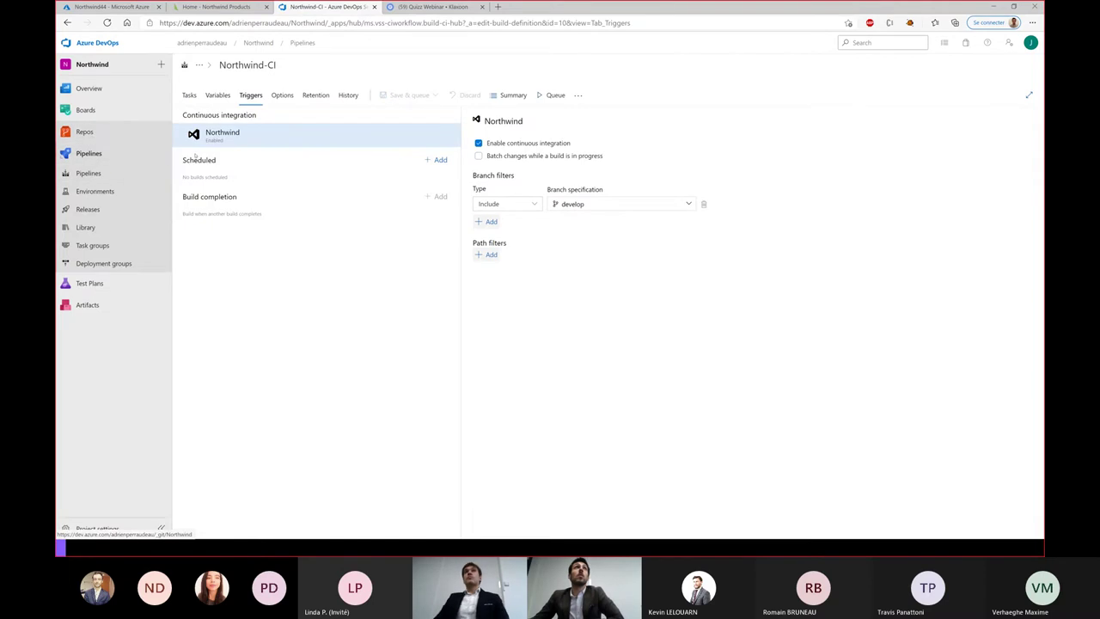
Step: Open Views/Home/Index.cshtml and append EN LIVE to the FRESH PRODUCTS heading on line 23
mouse_move(129, 131)
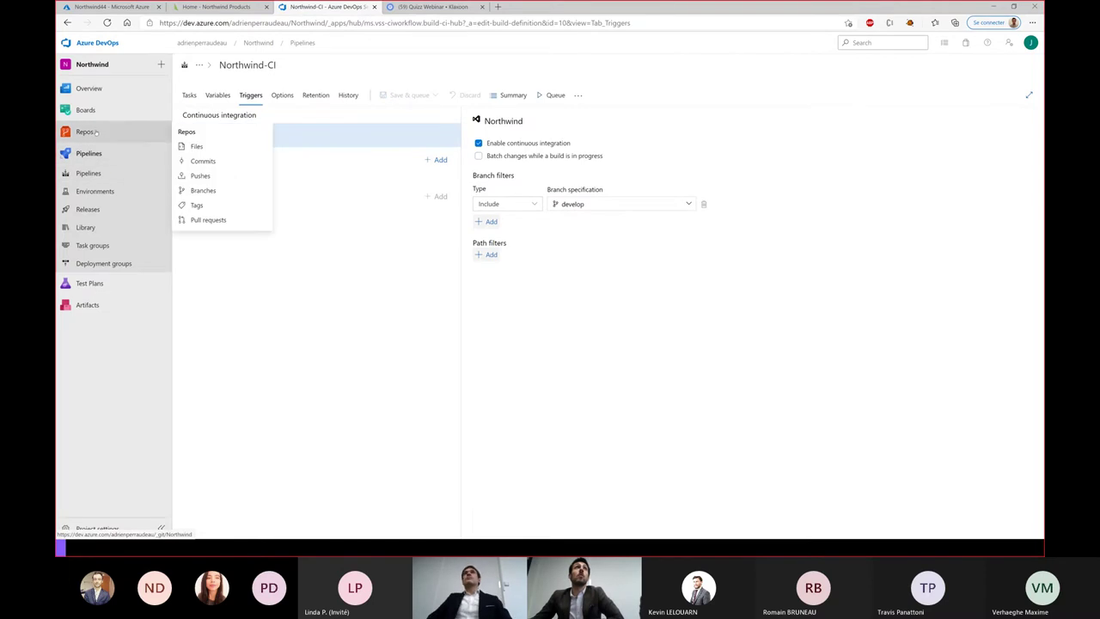
left_click(198, 148)
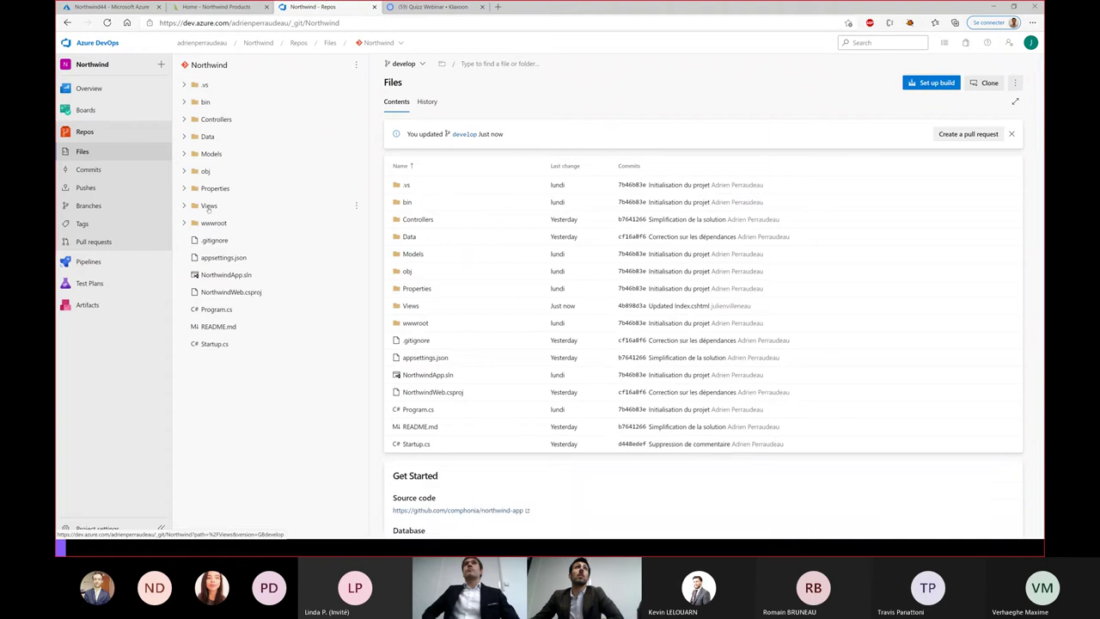
left_click(209, 205)
left_click(217, 239)
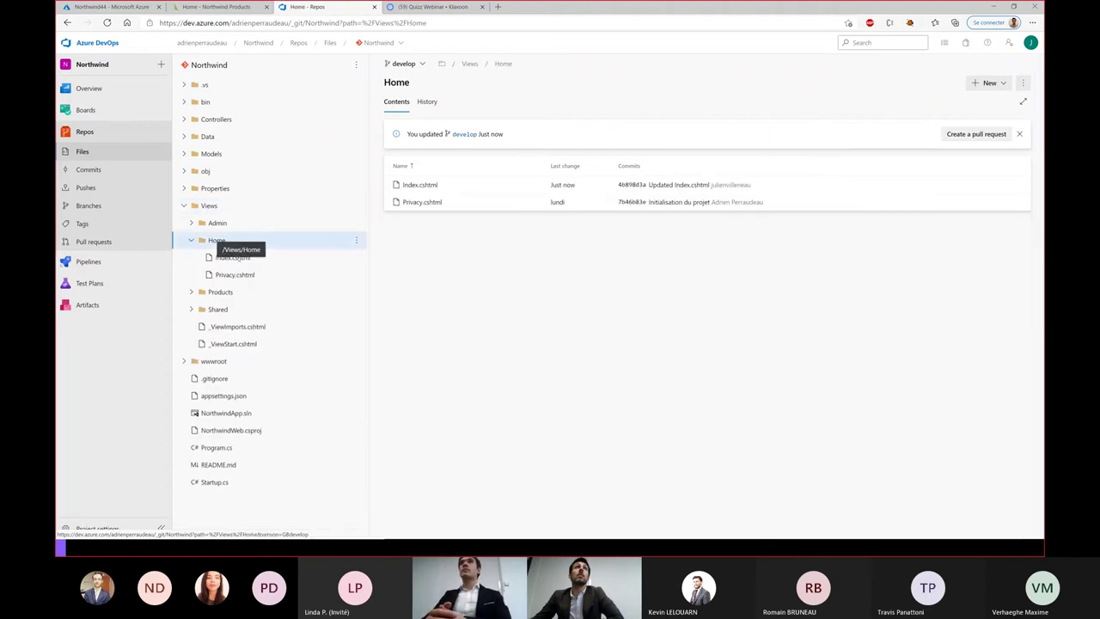
left_click(232, 257)
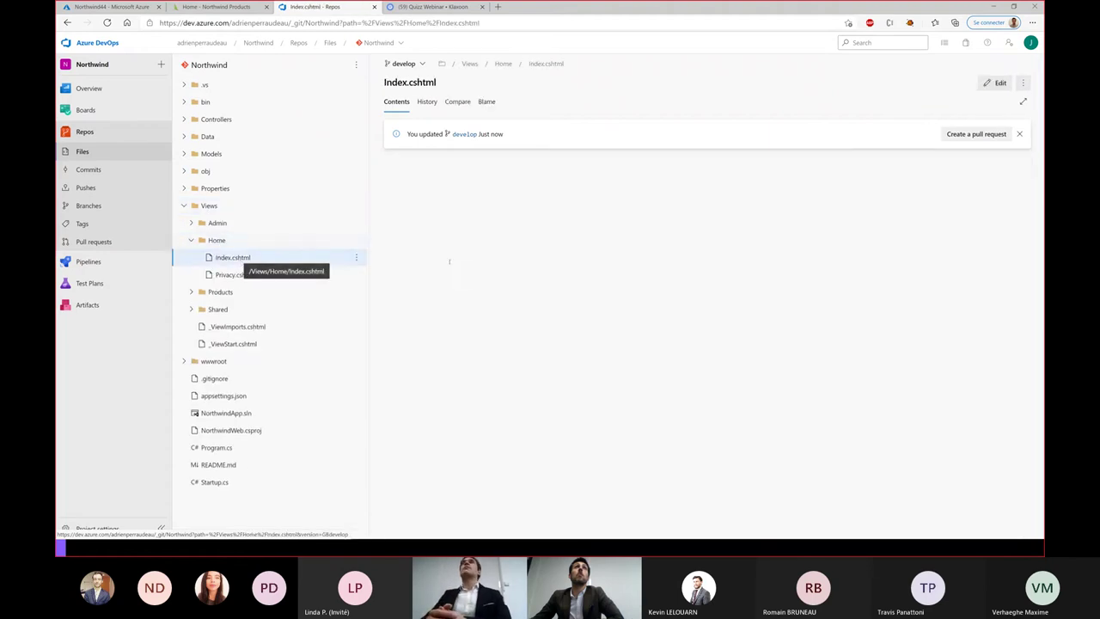
left_click(1000, 86)
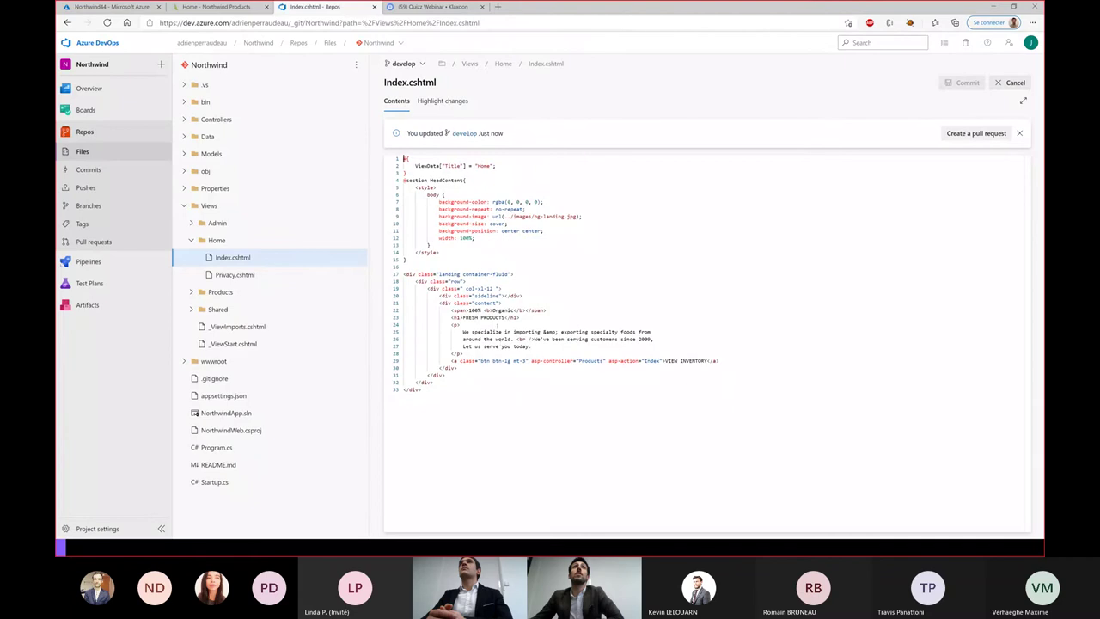
left_click(505, 317)
type("EN")
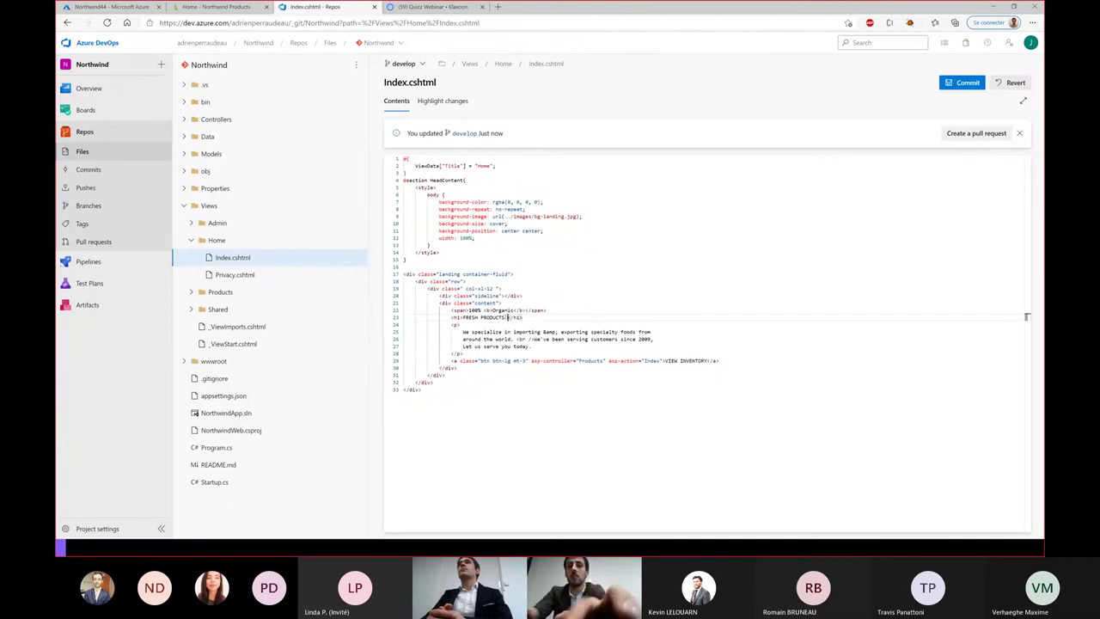
type(" LIVE")
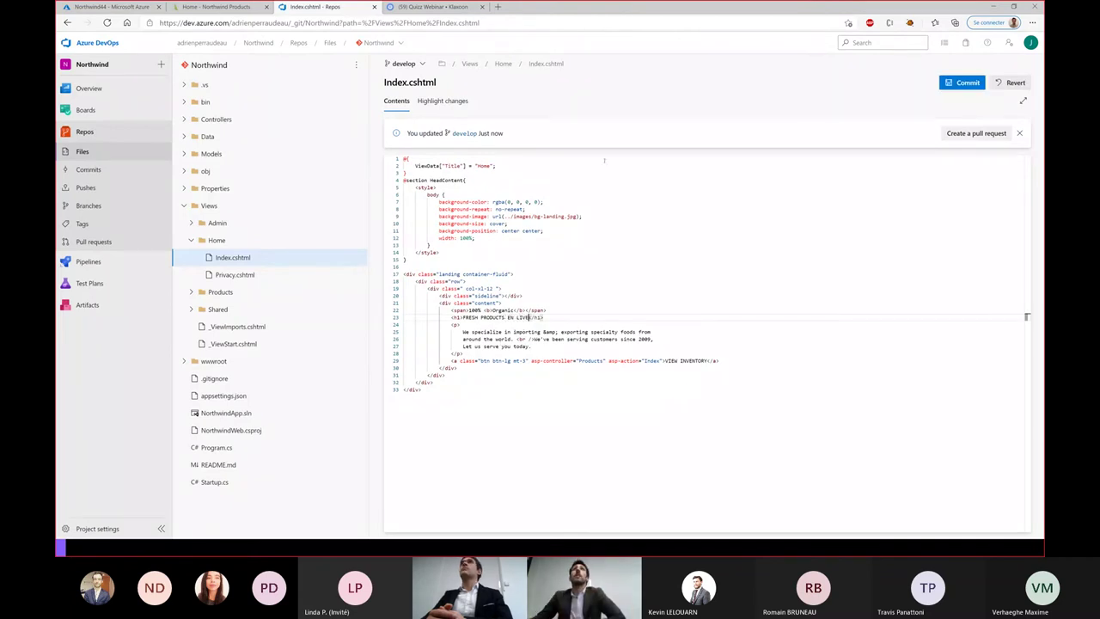
Step: Commit the edit to develop with the comment 'Updated Index.cshtml #140'
left_click(962, 82)
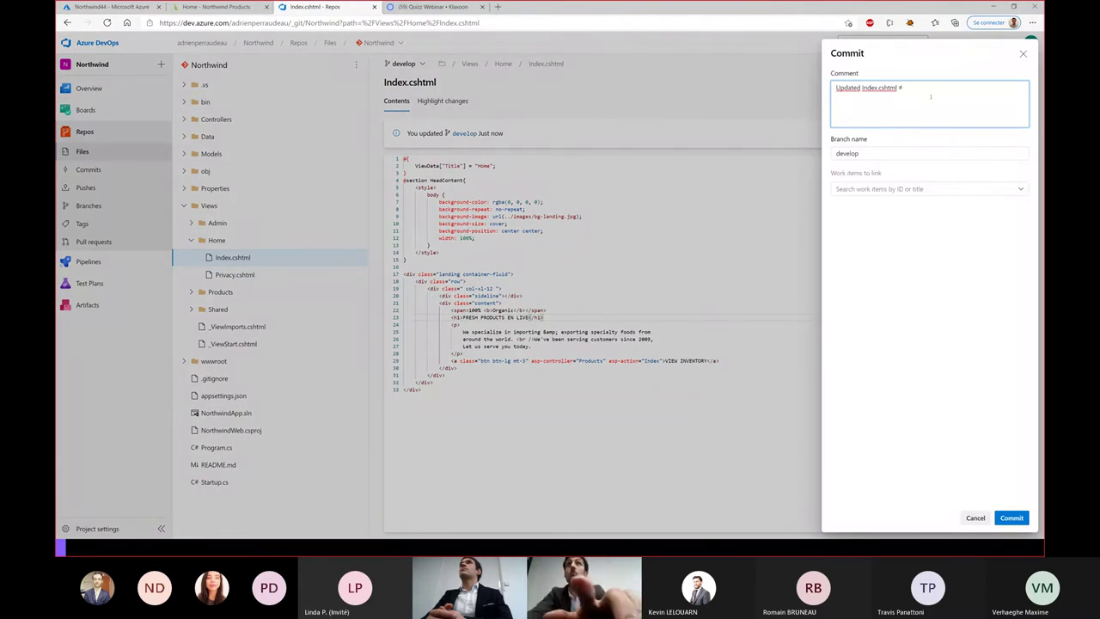
type("#140")
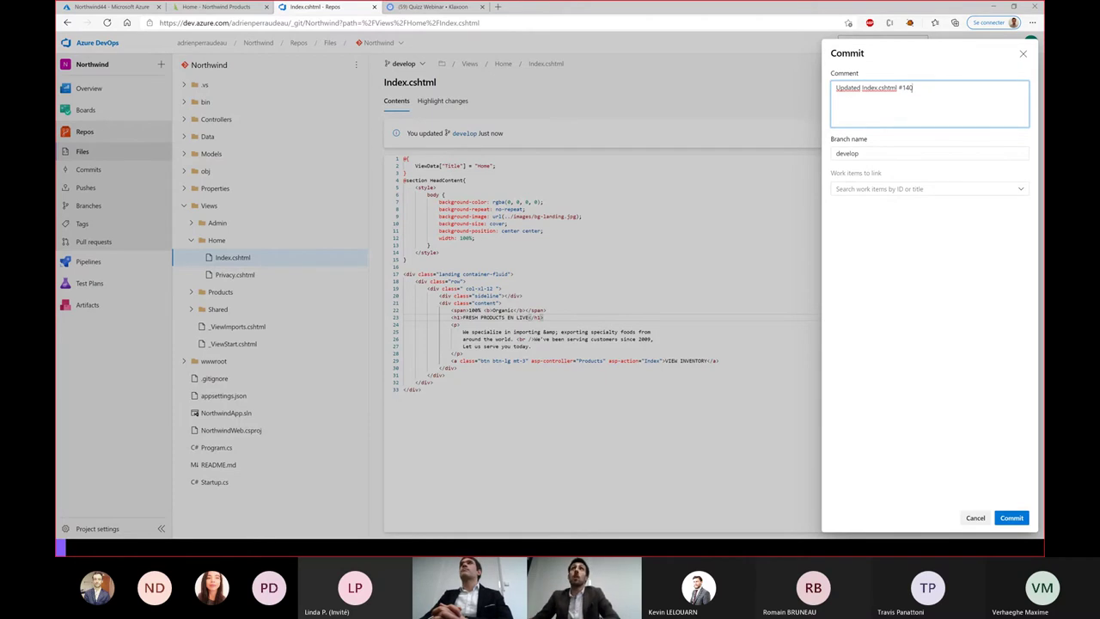
double_click(924, 86)
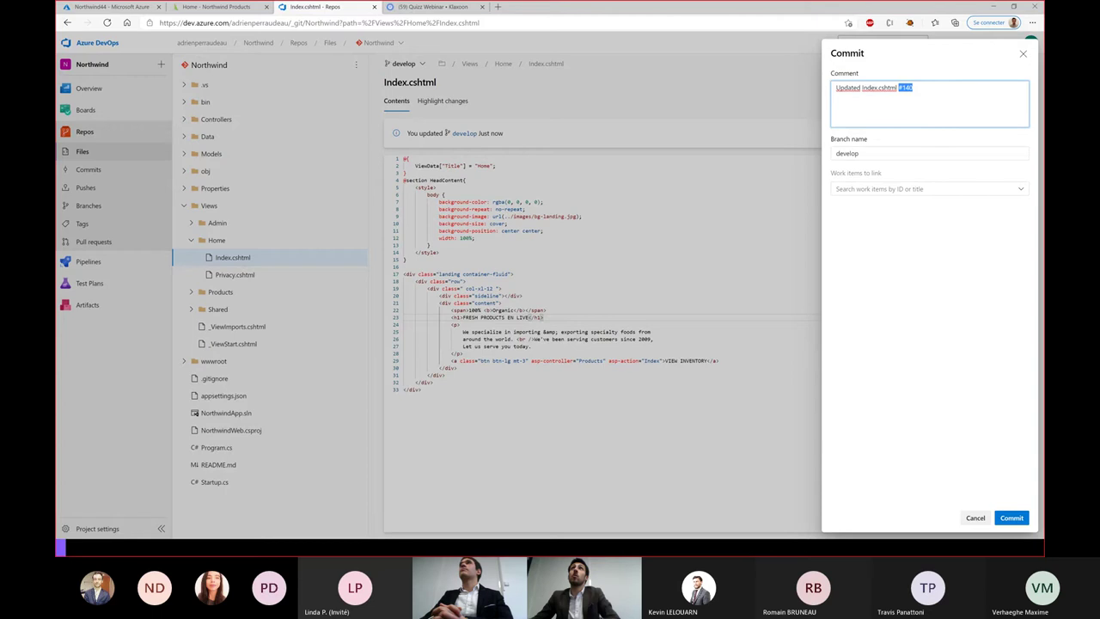
left_click(900, 87)
double_click(918, 86)
left_click_drag(913, 87, 902, 87)
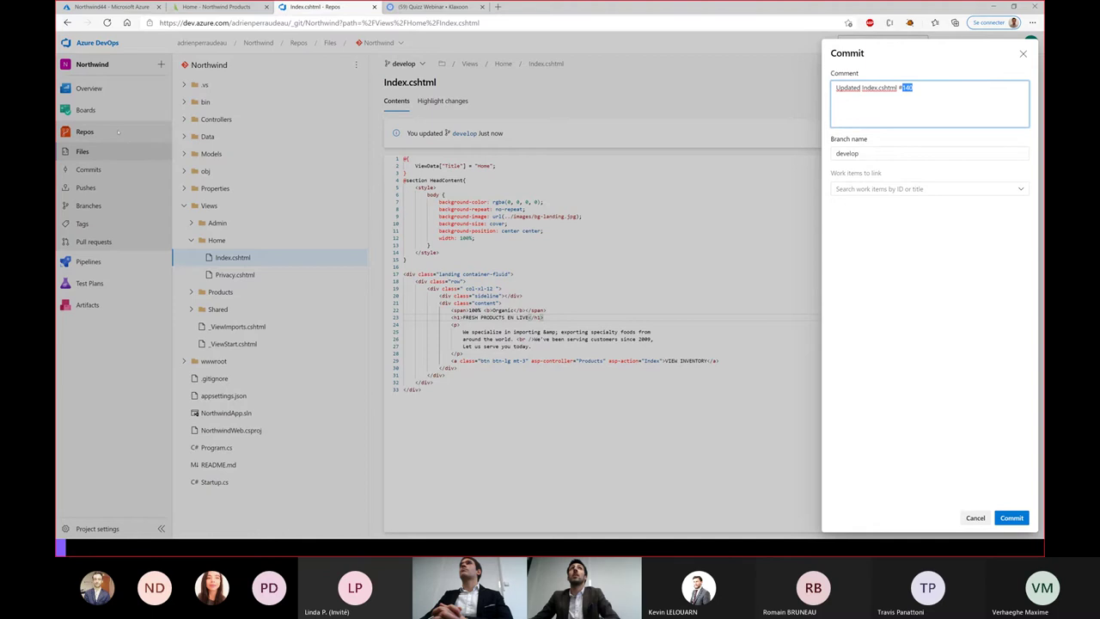
left_click(1016, 518)
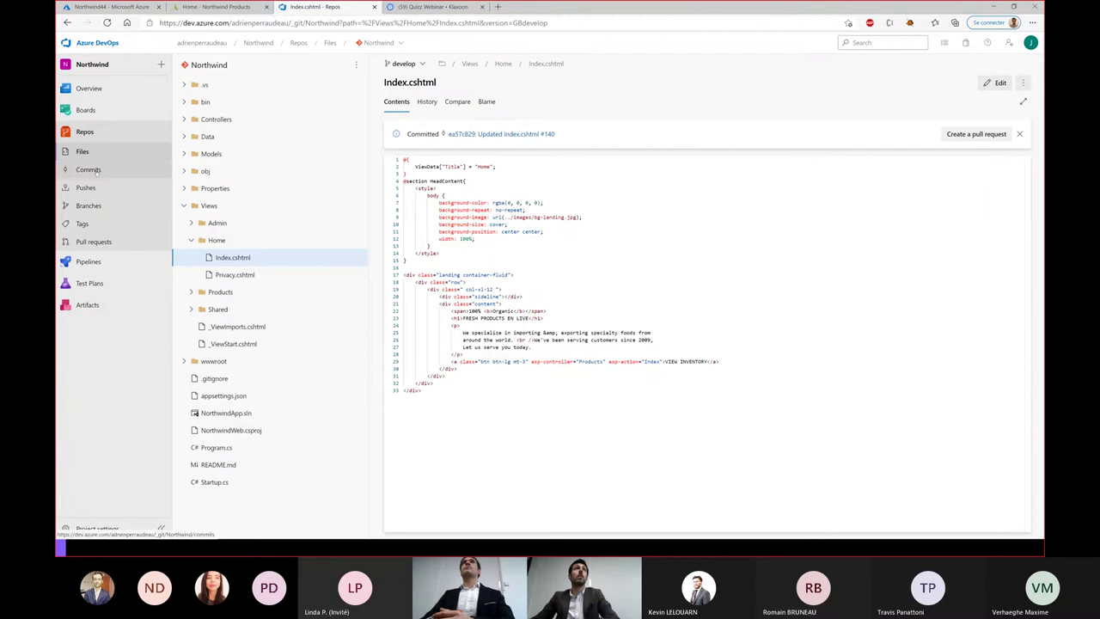
Step: Check Northwind-CI run #1.0.21028.1 triggered by the commit, then go back to Pipelines
left_click(88, 262)
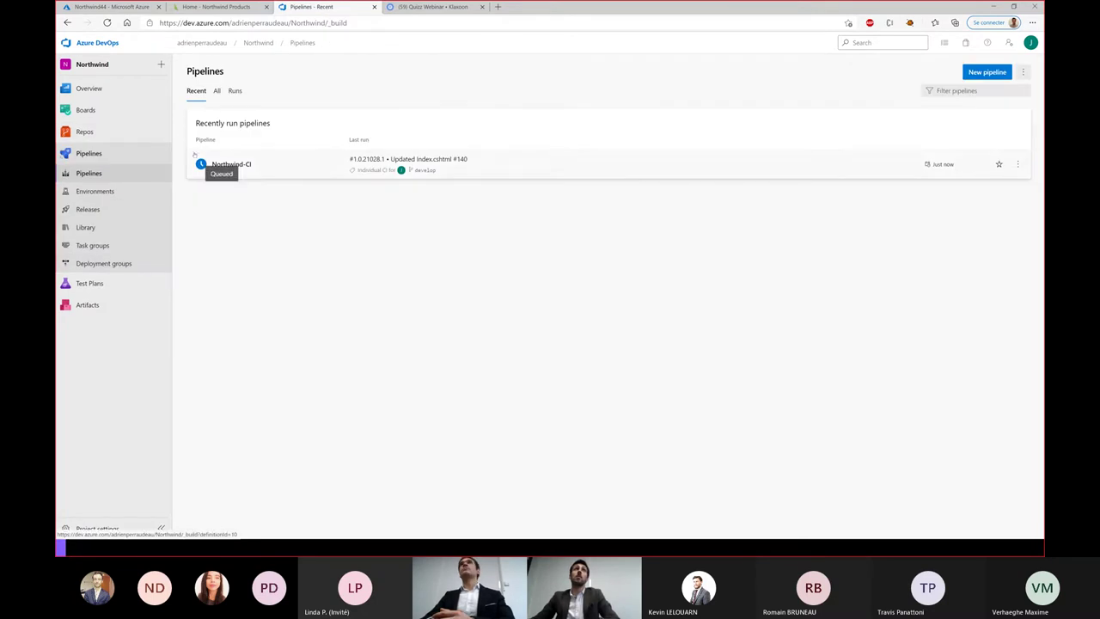
left_click(285, 165)
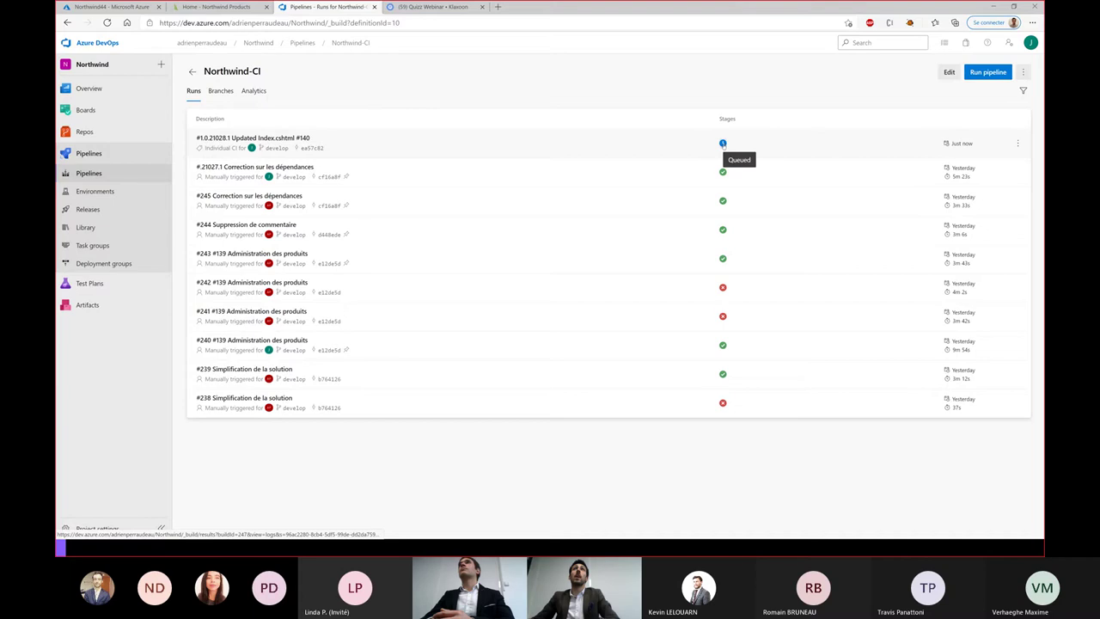
left_click(671, 139)
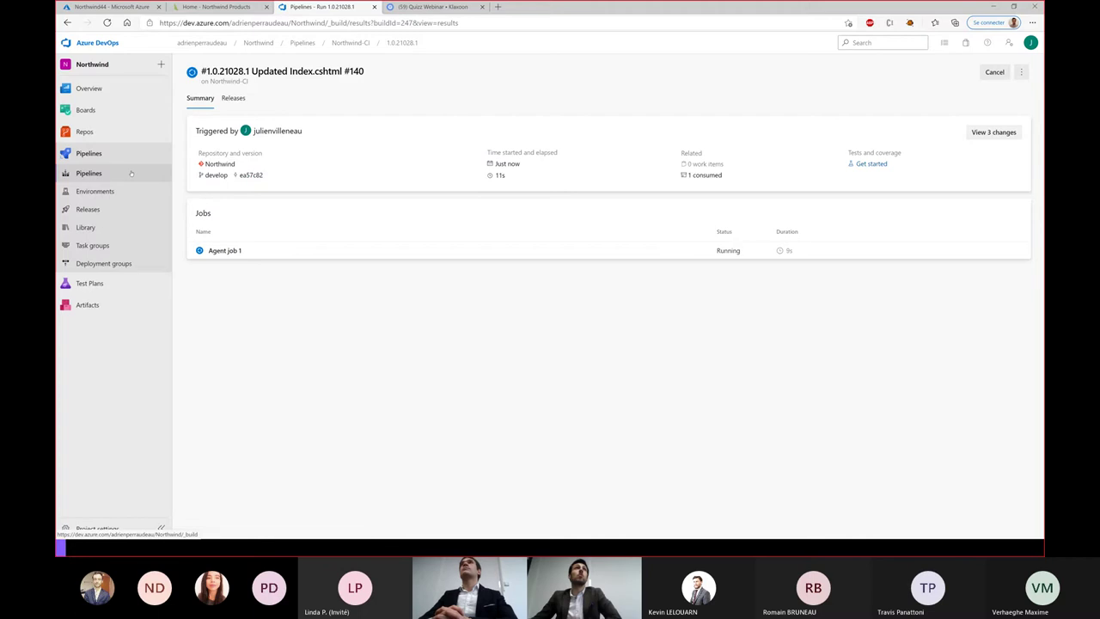
left_click(88, 173)
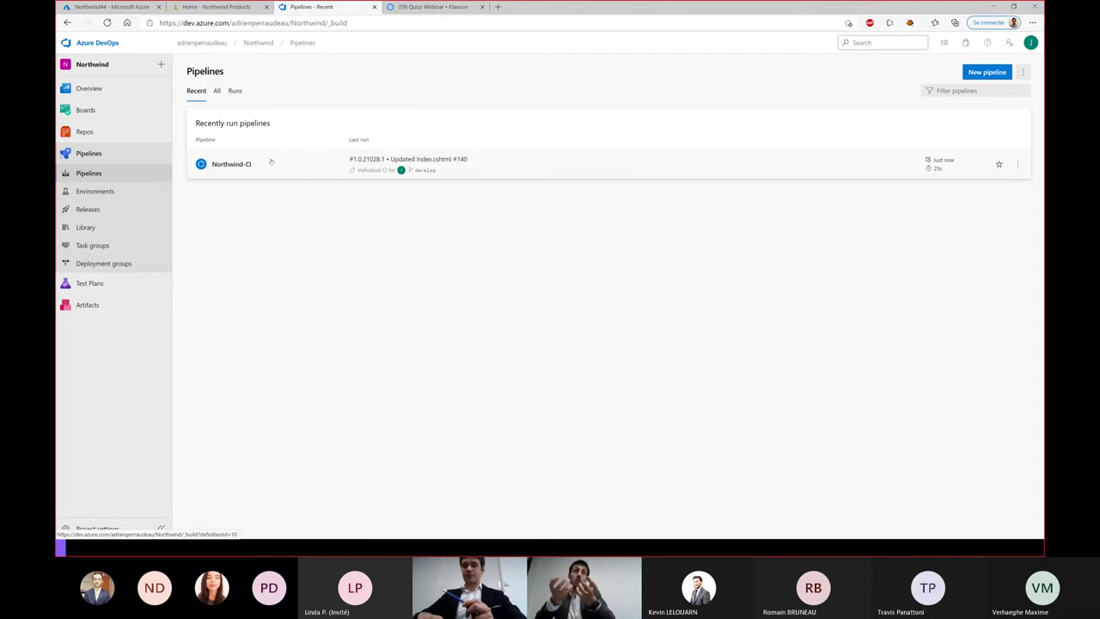
Step: Edit Déploiement Northwind and review the Northwind-CI artifact's enabled continuous deployment trigger
left_click(93, 215)
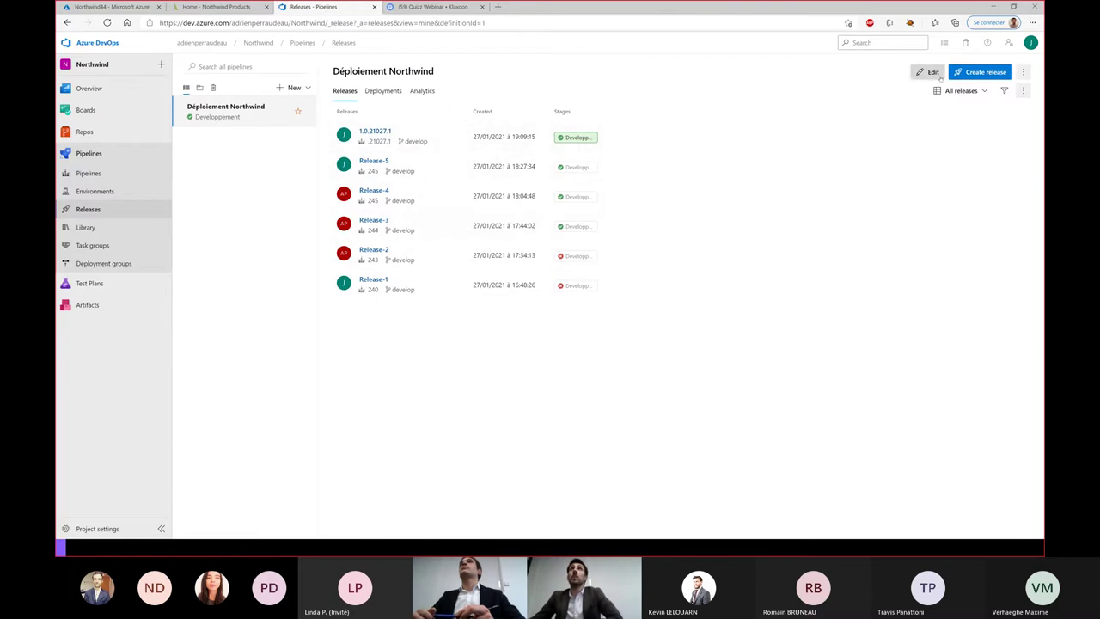
left_click(930, 72)
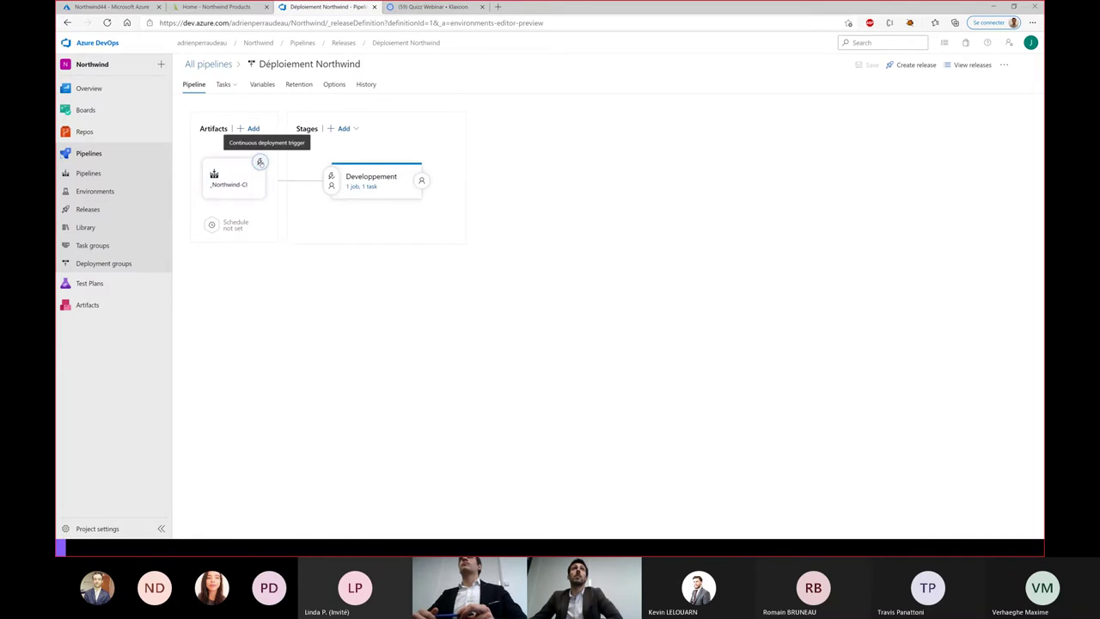
left_click(260, 161)
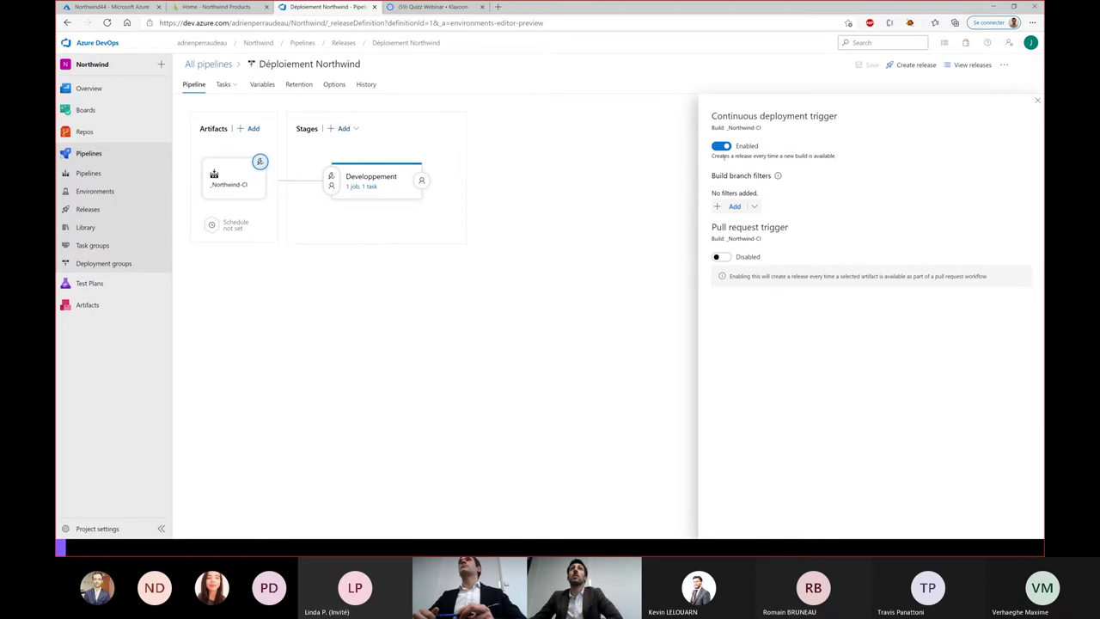
left_click_drag(725, 157, 826, 160)
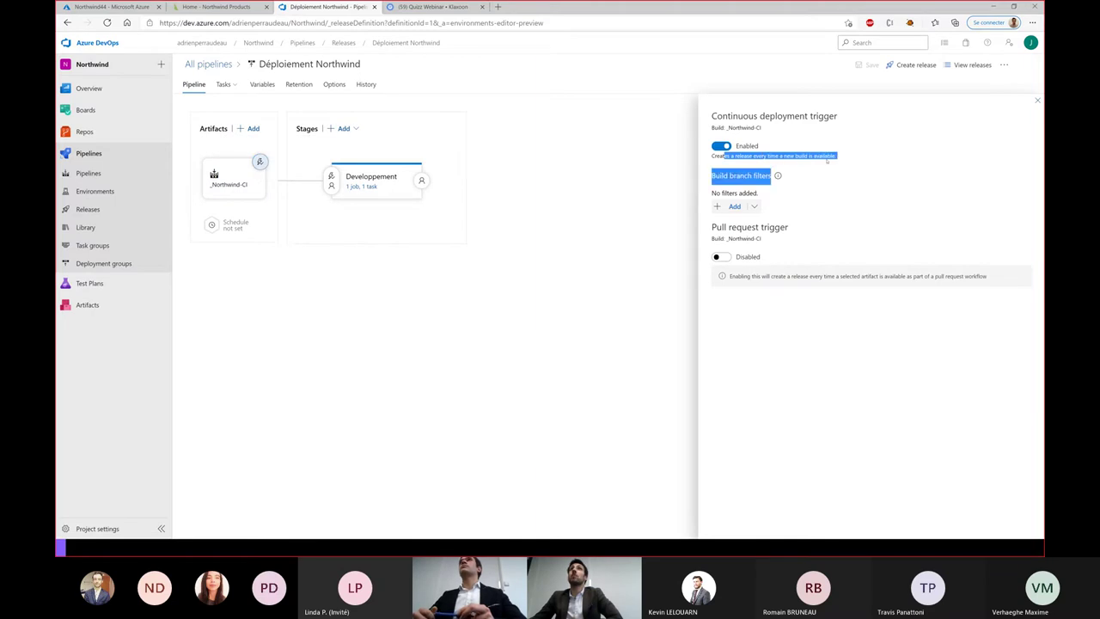
left_click(830, 158)
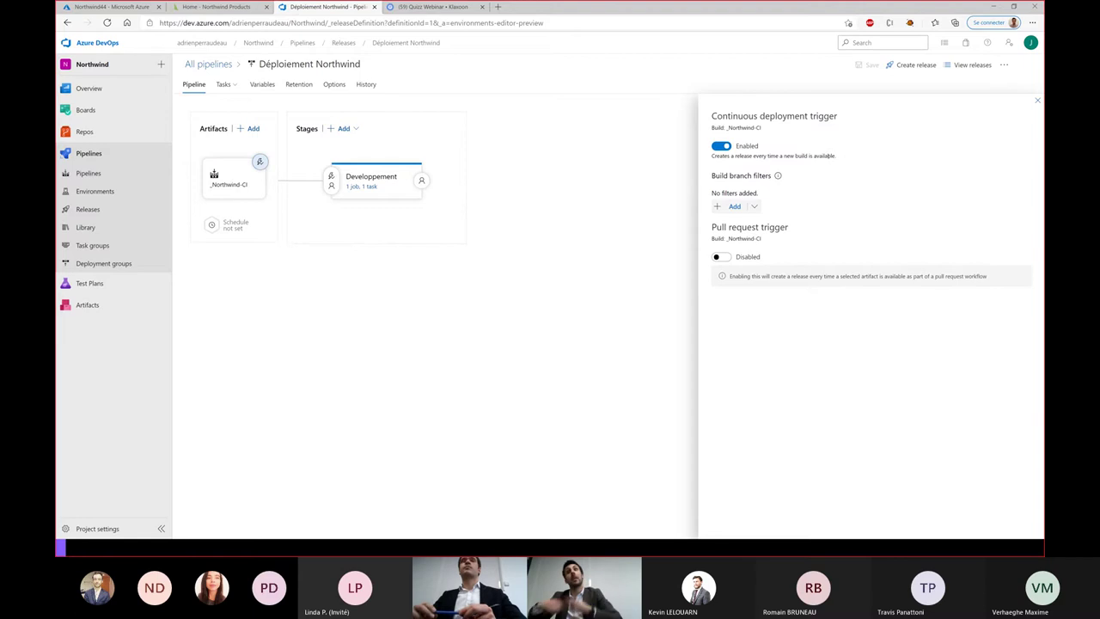
left_click(1038, 101)
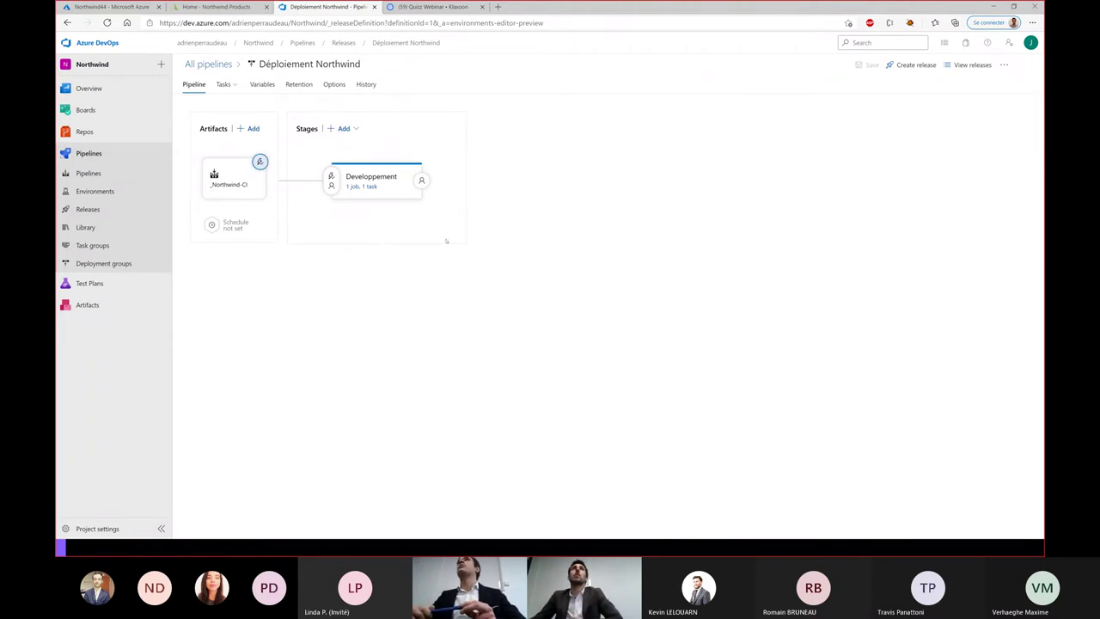
Step: Add a Production stage from the Azure App Service deployment template and open its deploy task
left_click(355, 211)
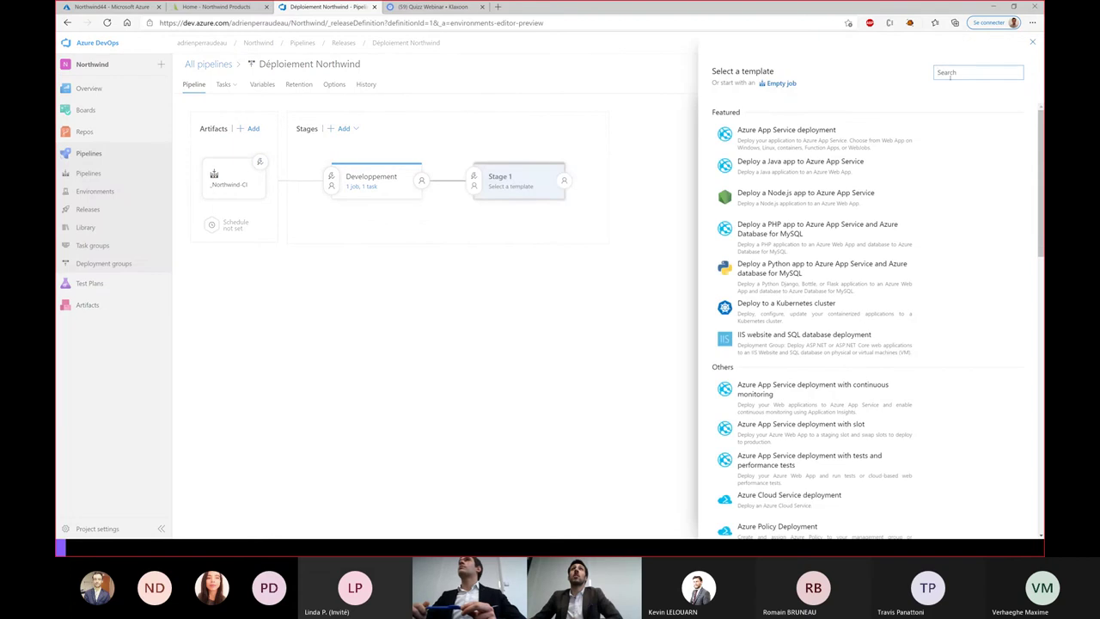
mouse_move(841, 142)
left_click(999, 138)
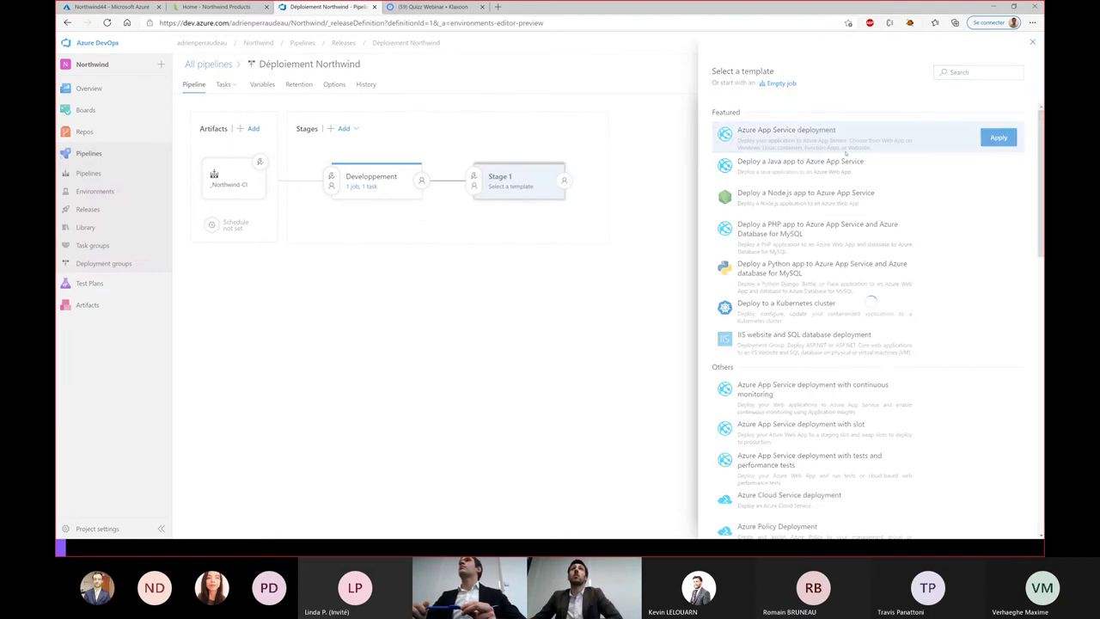
triple_click(751, 181)
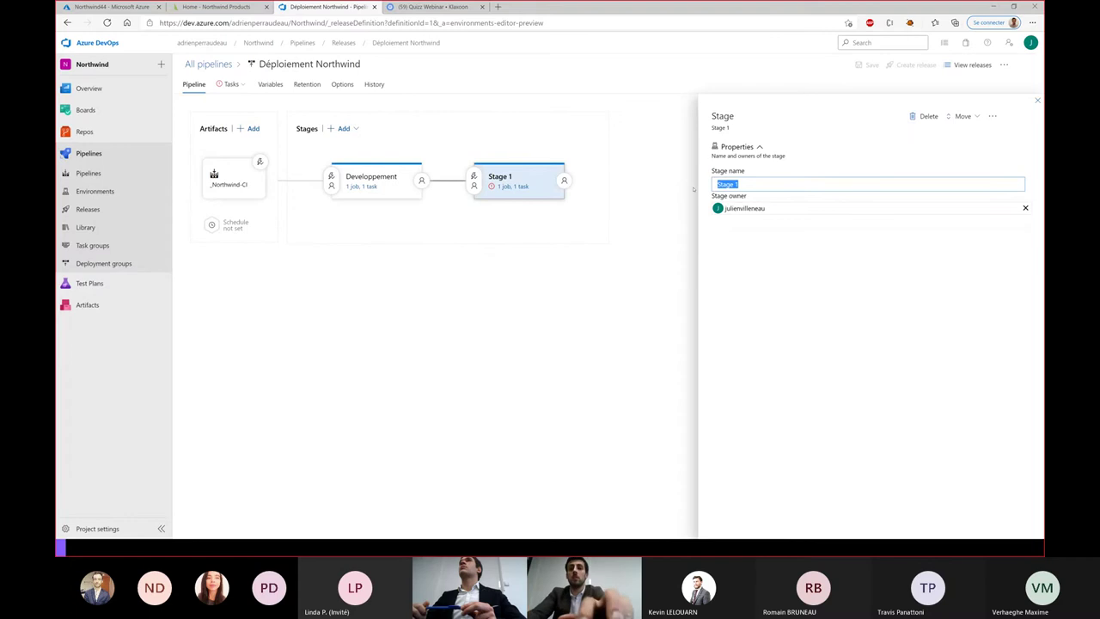
type("Production")
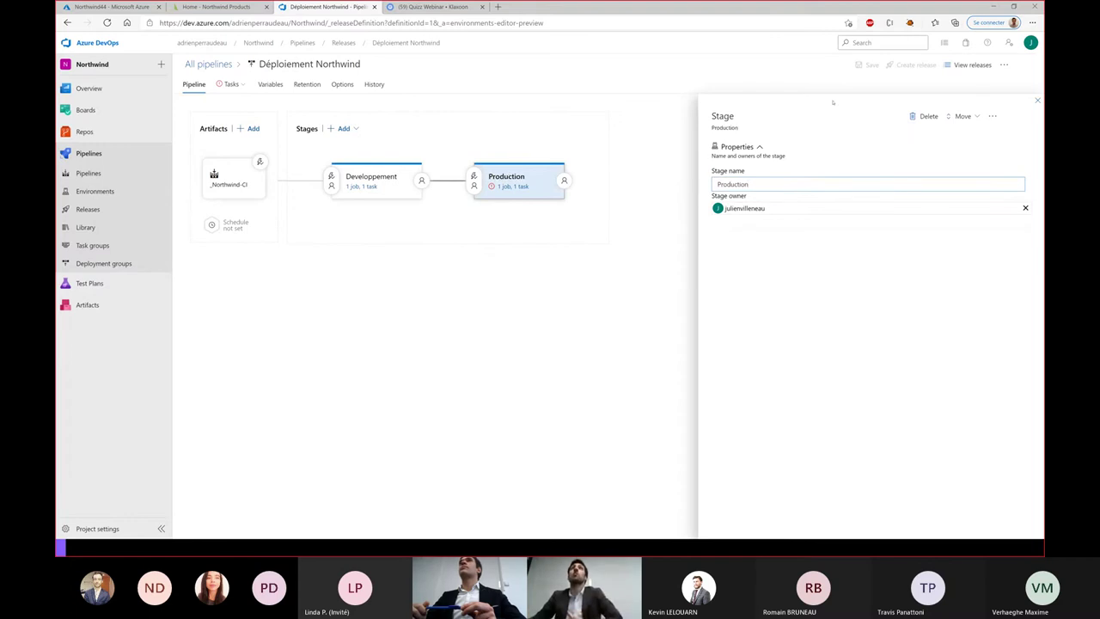
left_click(514, 186)
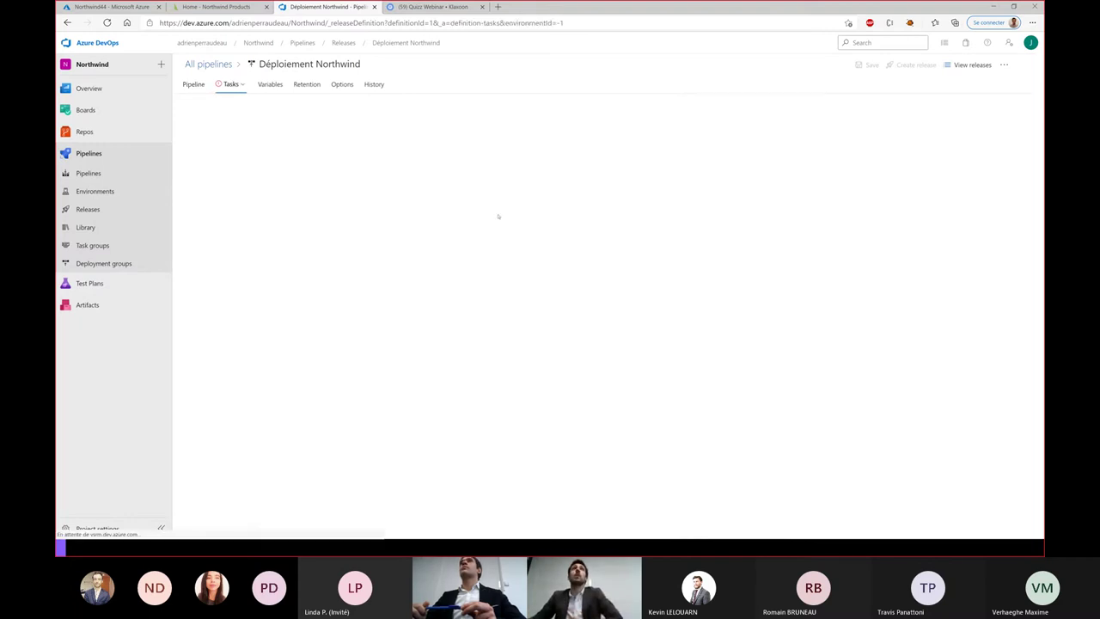
left_click(285, 172)
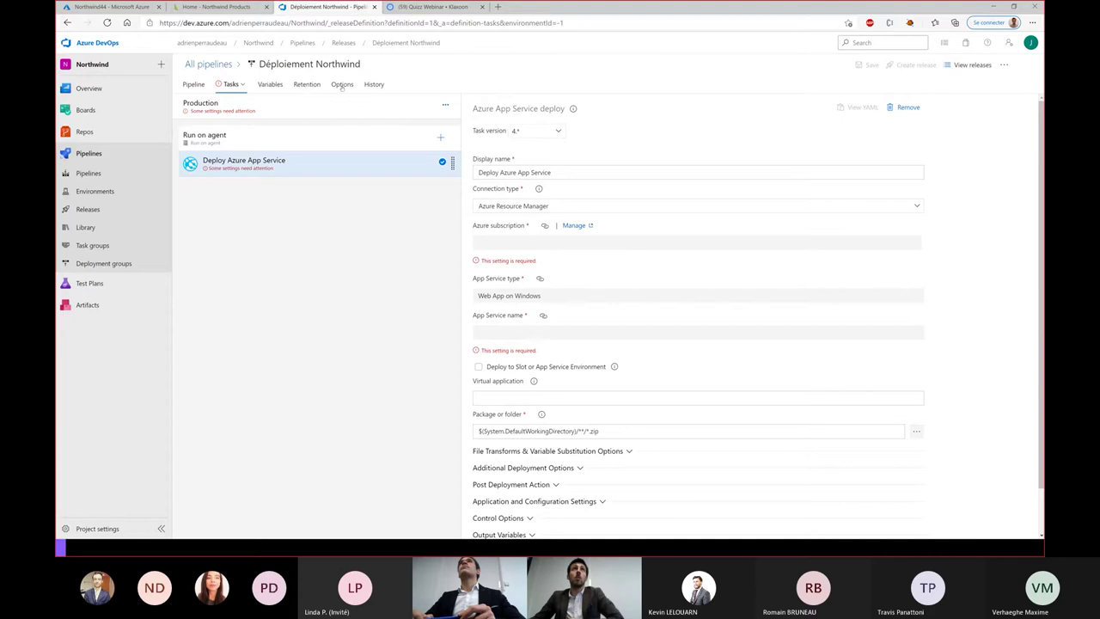
Step: Review the release name format's $(versionNumber) and date-revision parts, then show the pipeline variables
left_click(309, 85)
left_click(344, 85)
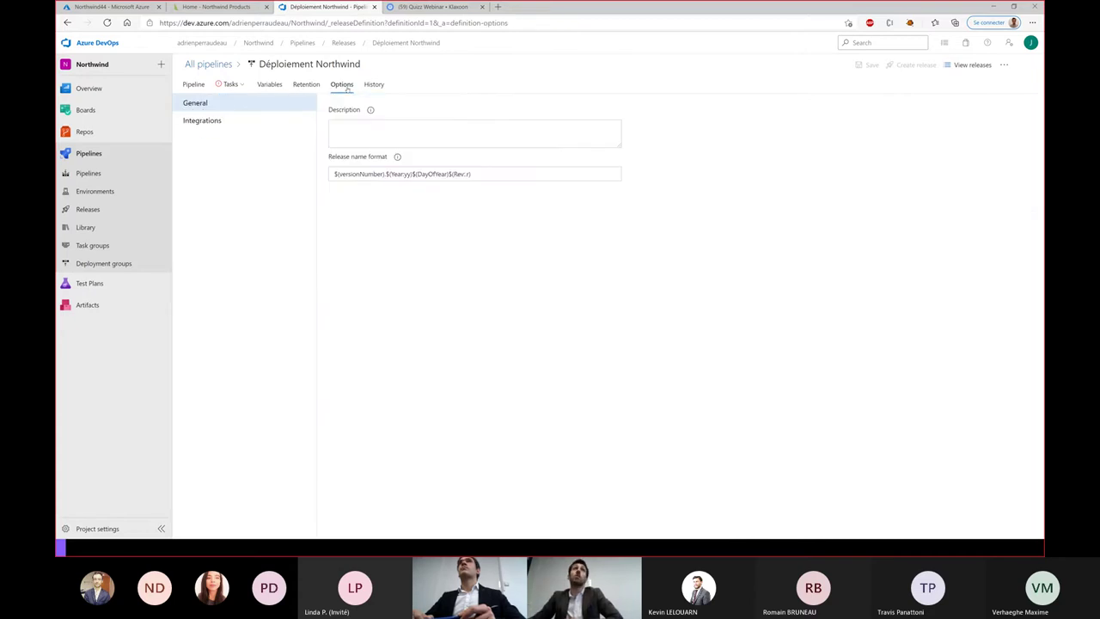
left_click_drag(481, 173, 302, 171)
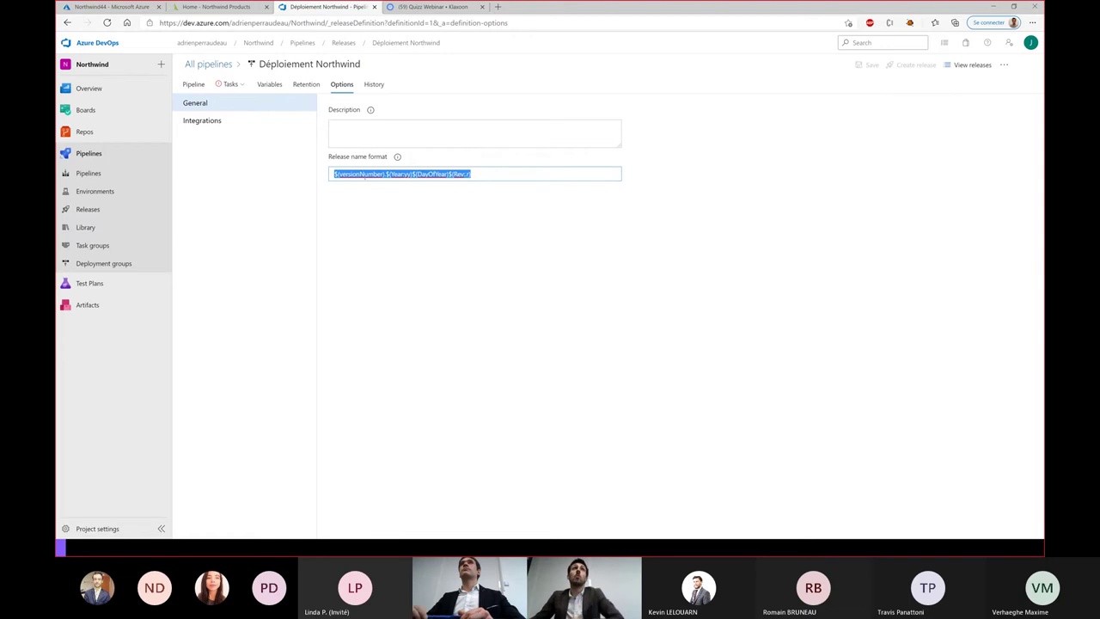
left_click(360, 174)
left_click_drag(384, 175, 316, 175)
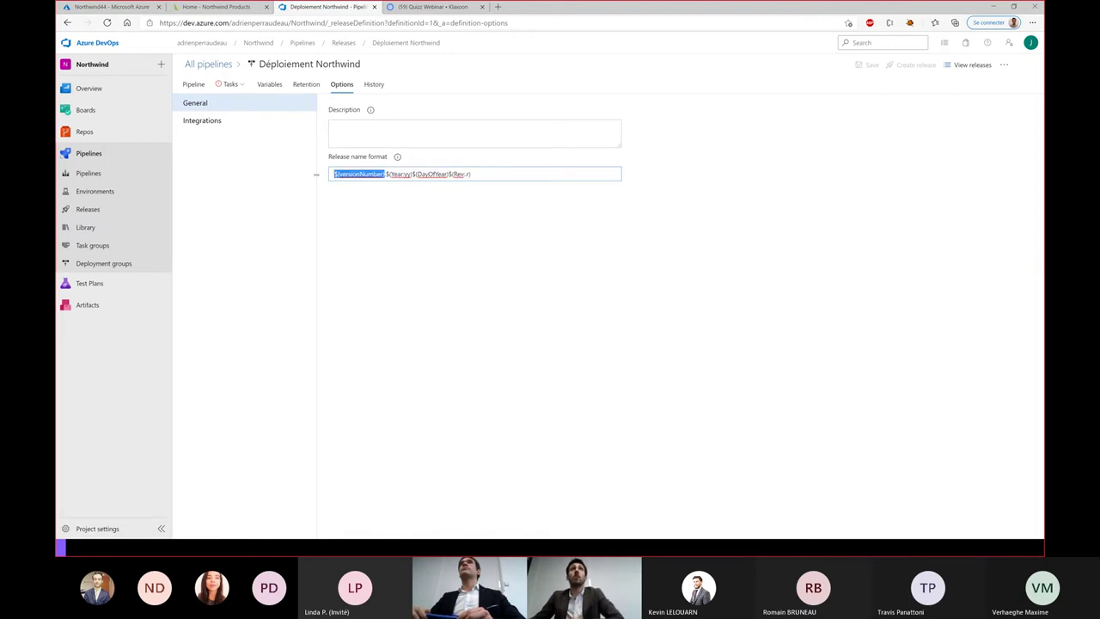
left_click_drag(385, 175, 452, 174)
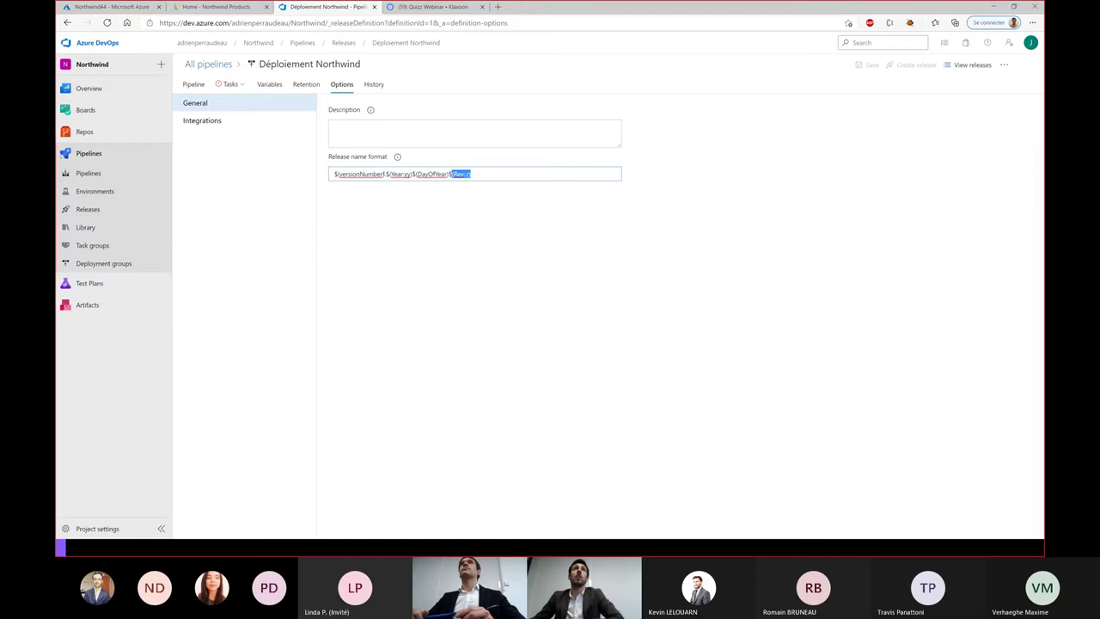
left_click_drag(386, 175, 328, 177)
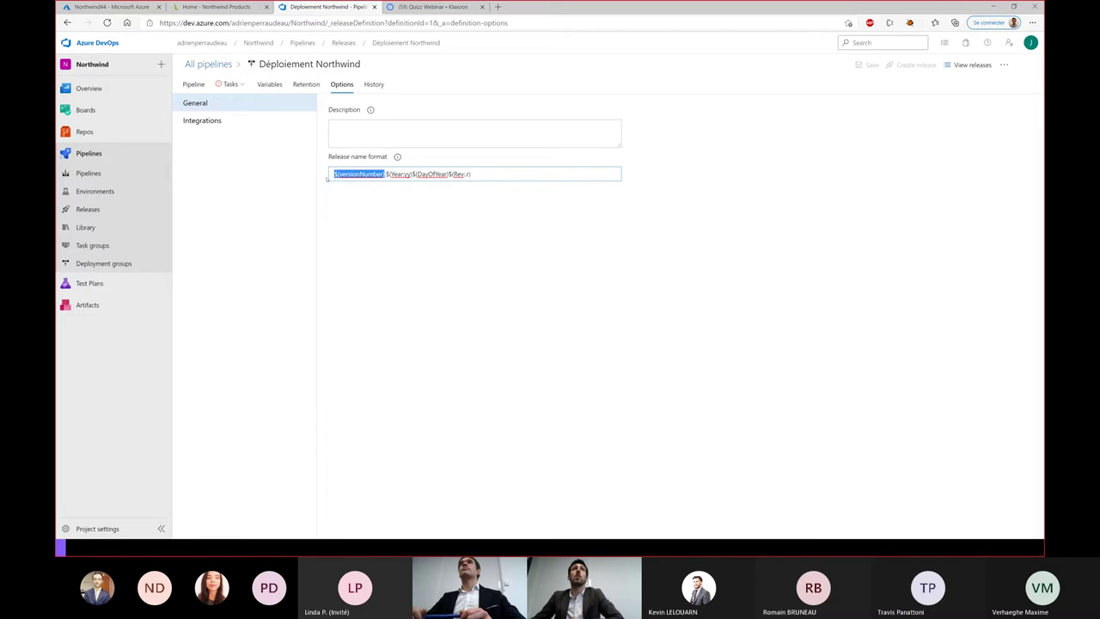
left_click(270, 93)
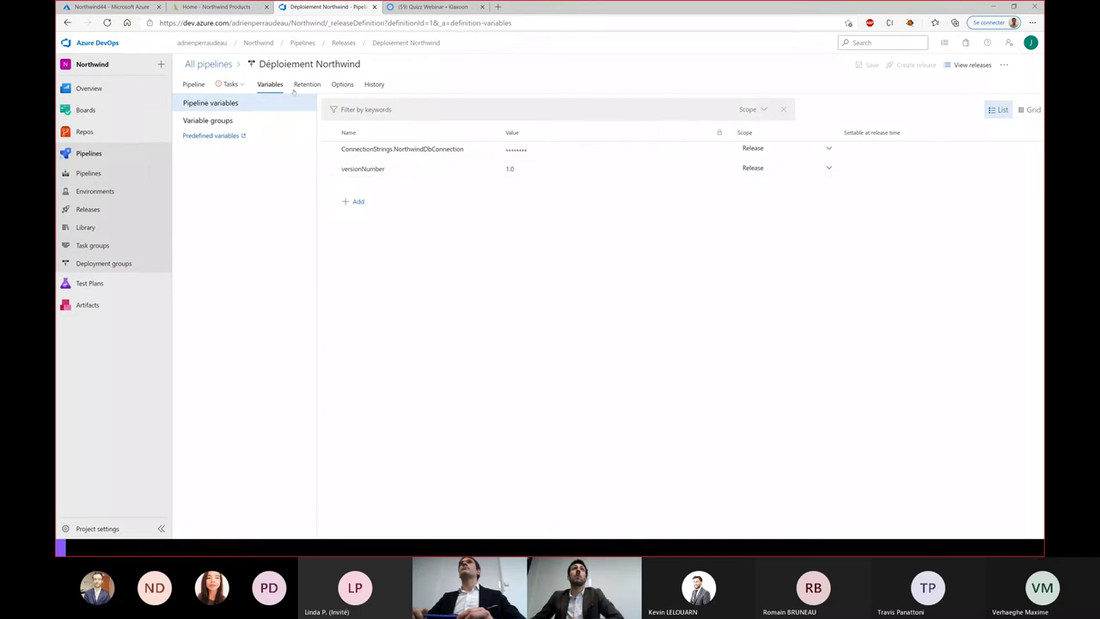
Step: Inspect the versionNumber value 1.0 and the Production stage tasks, then return to Variables
left_click(325, 166)
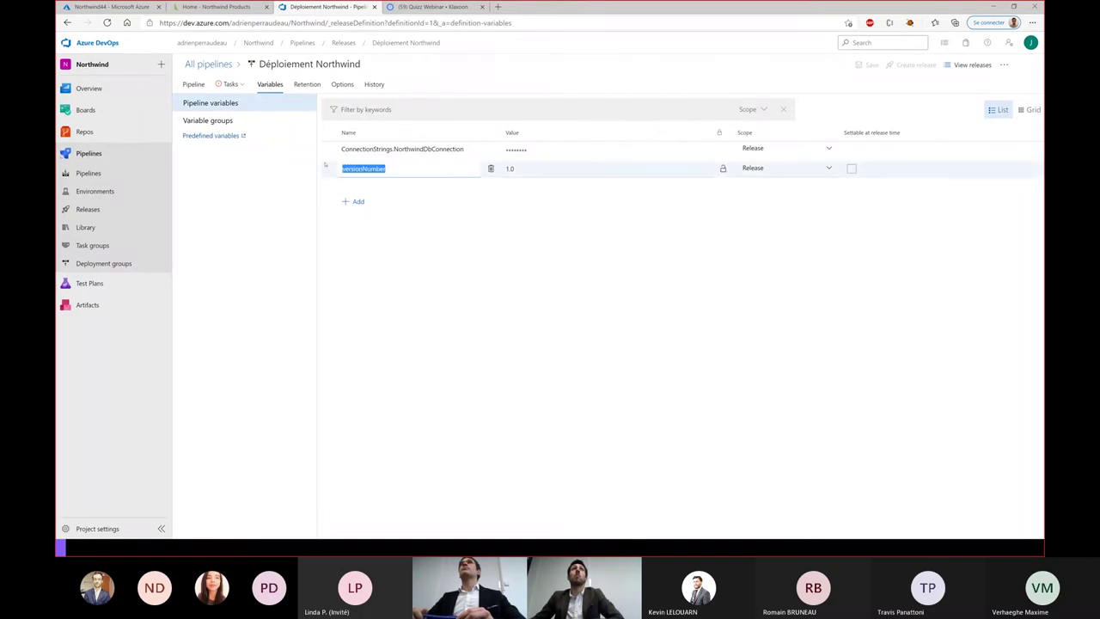
left_click(521, 170)
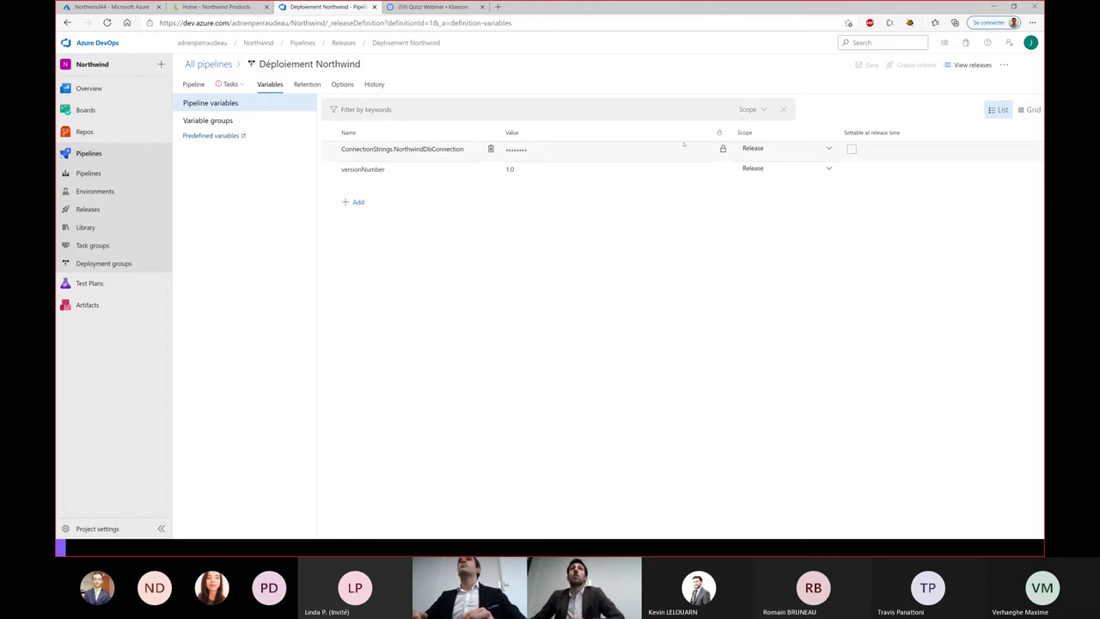
left_click(230, 83)
left_click(245, 120)
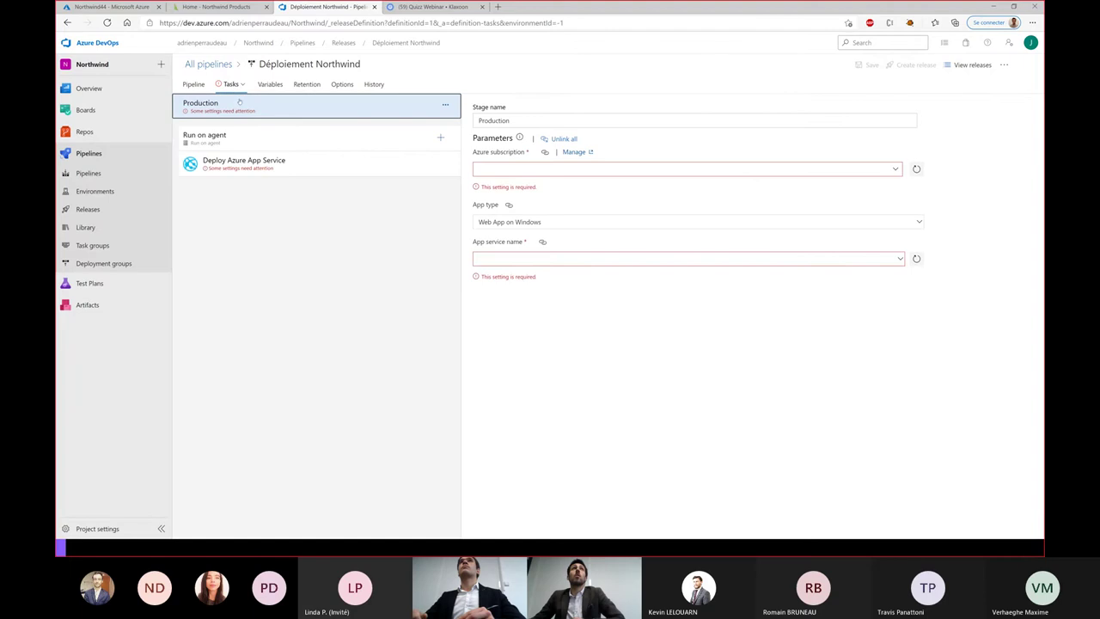
left_click(197, 86)
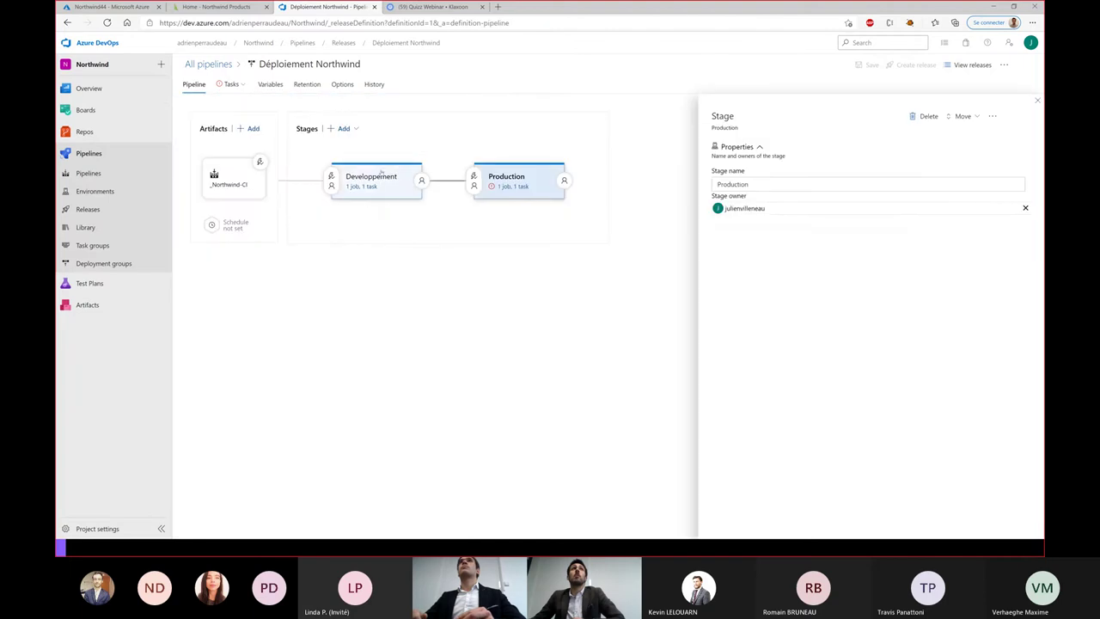
left_click(270, 85)
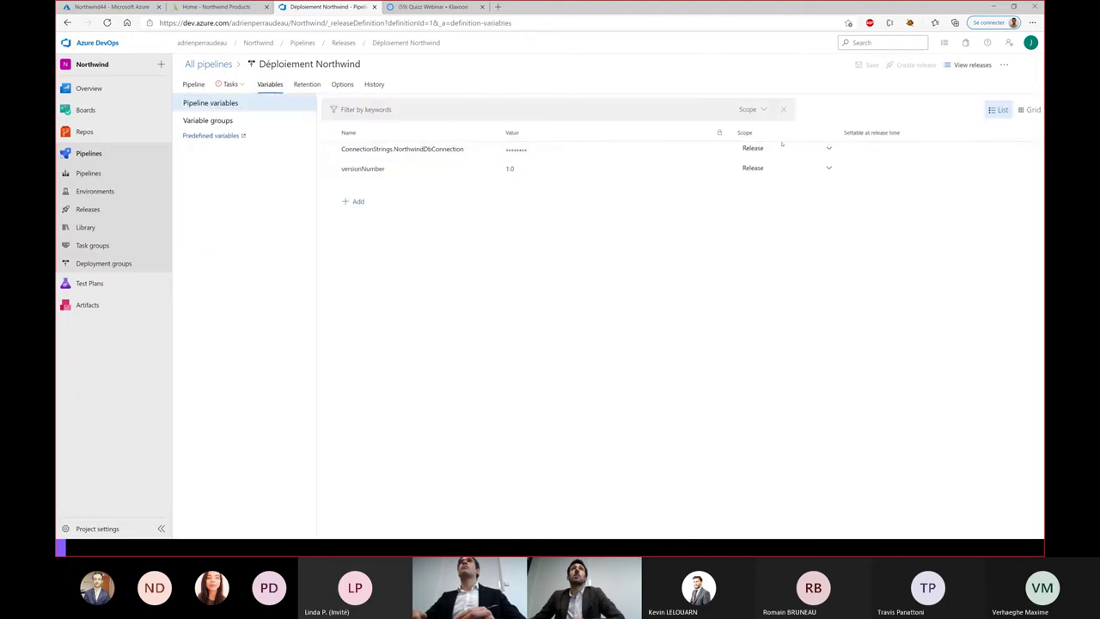
Step: Scope the ConnectionStrings.NorthwindDbConnection variable to Developpement
left_click(830, 149)
left_click(778, 182)
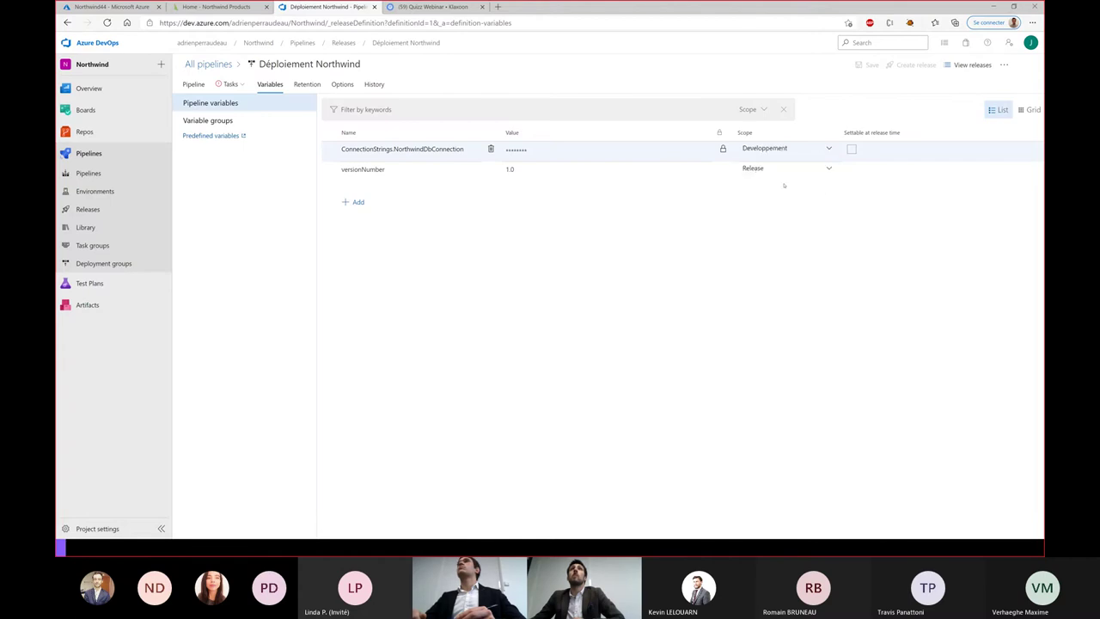
left_click(830, 149)
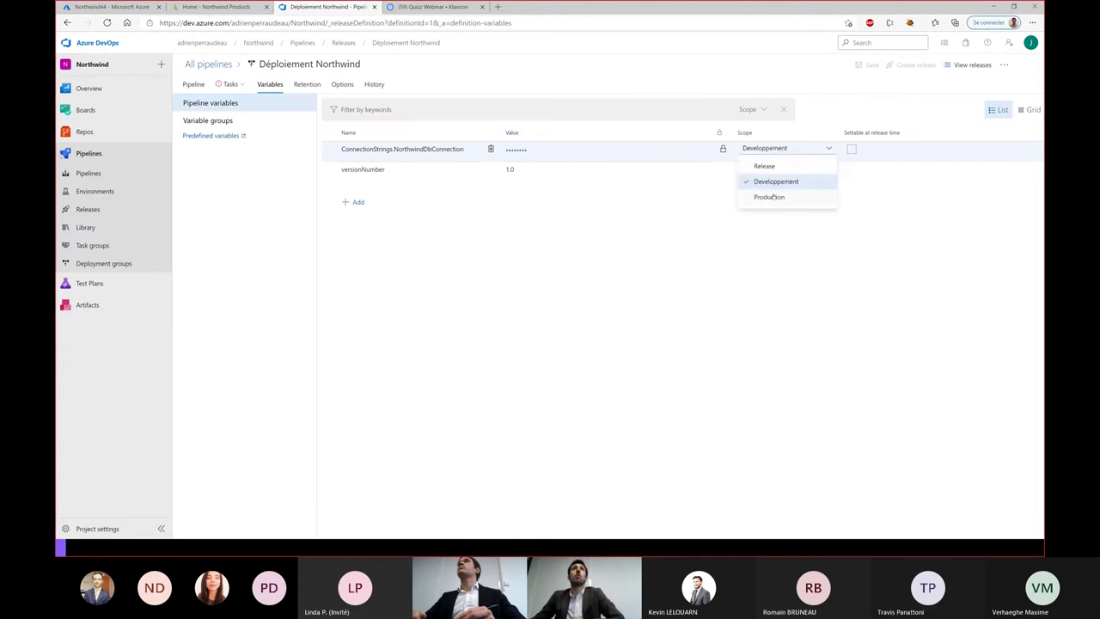
left_click(773, 196)
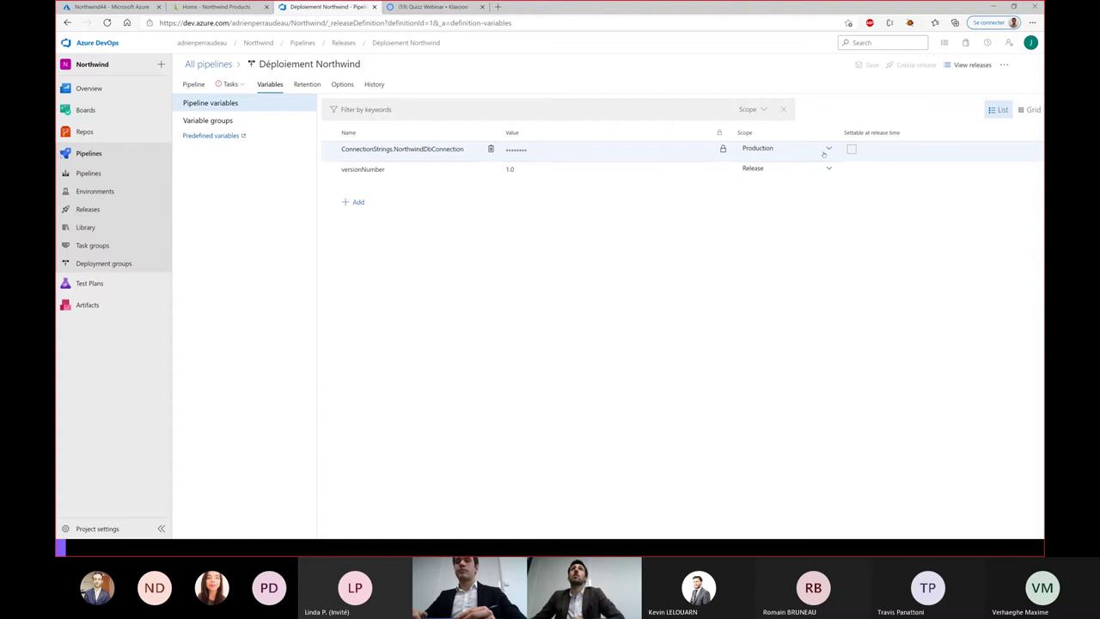
left_click(828, 149)
left_click(769, 182)
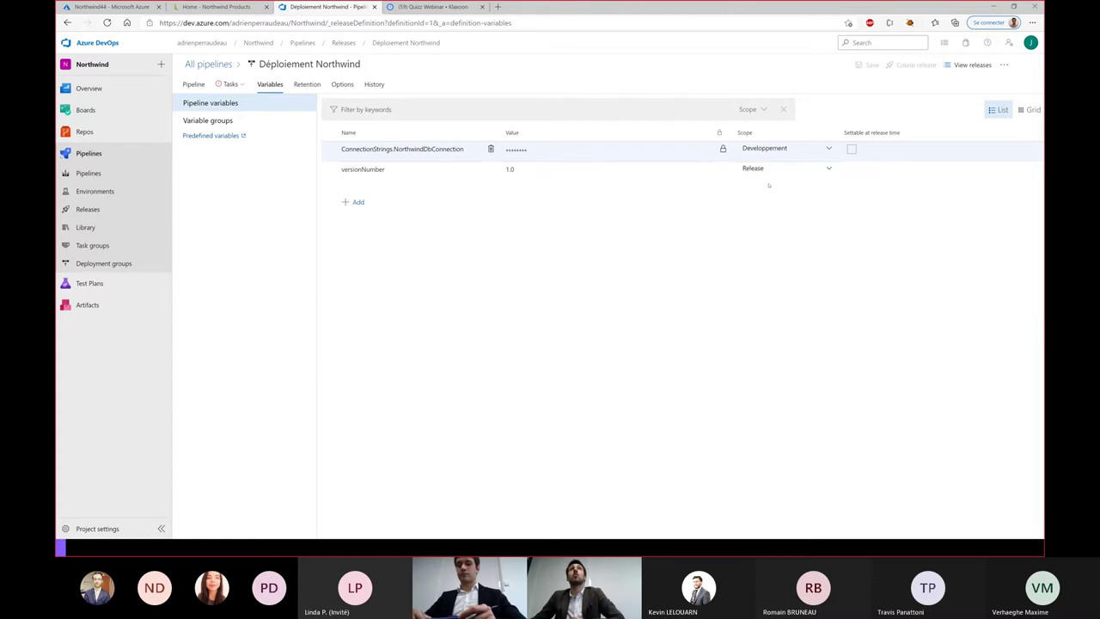
Step: Add a secret copy of the connection-string variable with its own value, scoped to Production
left_click(354, 202)
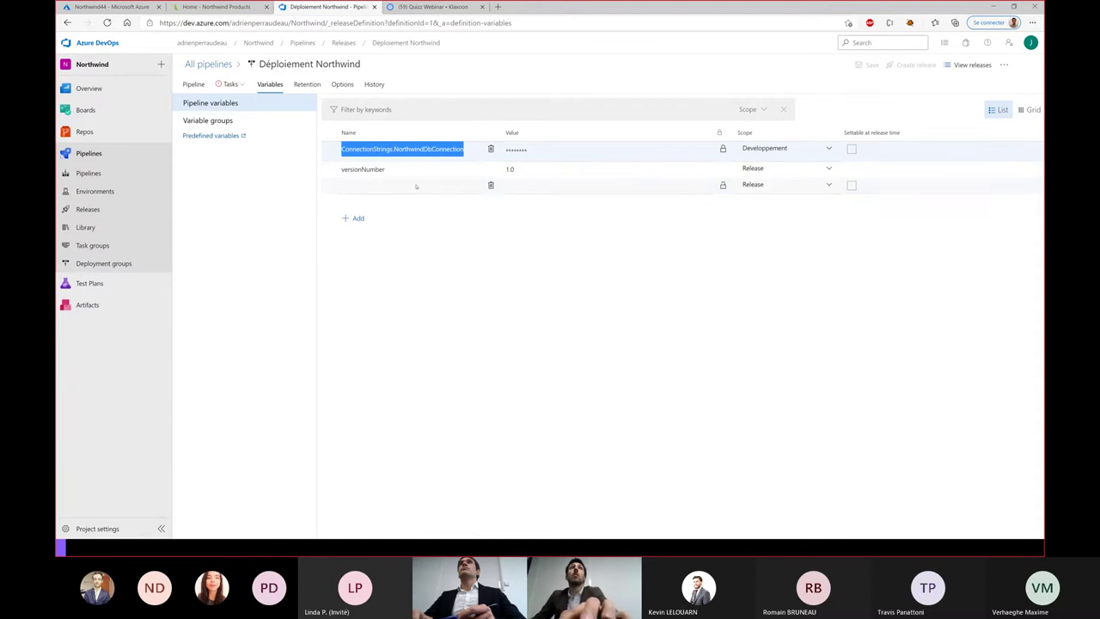
left_click(416, 185)
type("ConnectionStrings.NorthwindDbConnection")
left_click(553, 186)
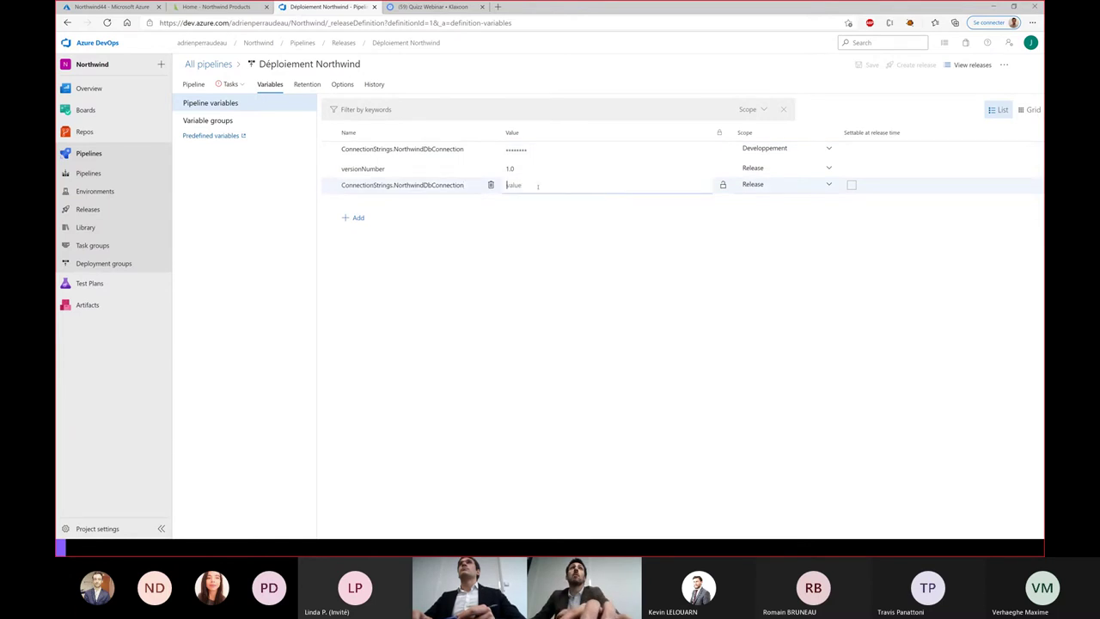
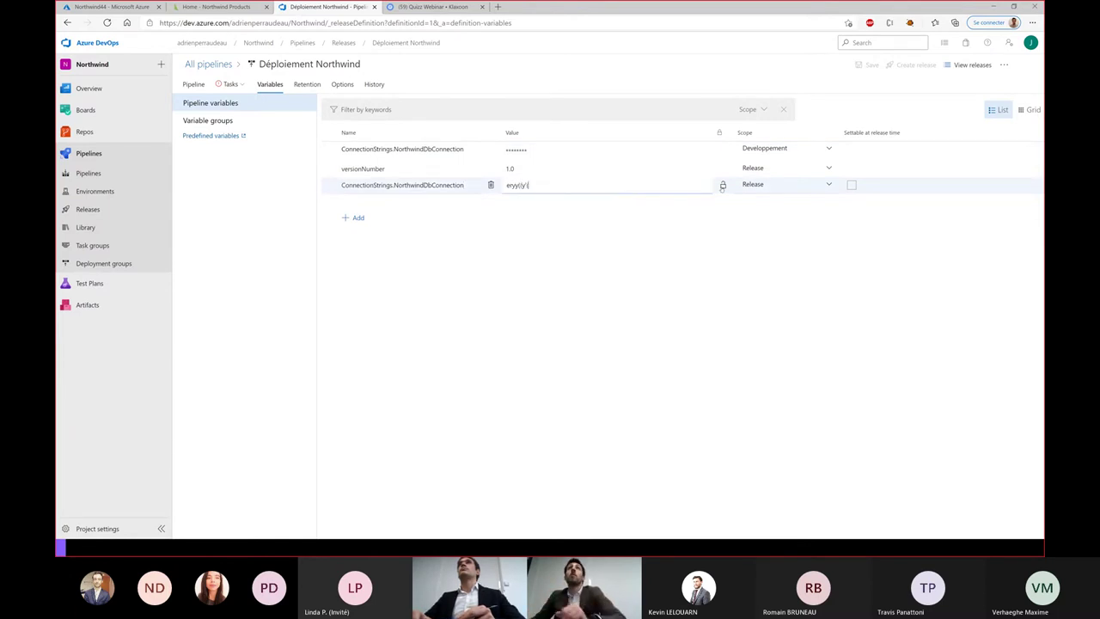
left_click(800, 193)
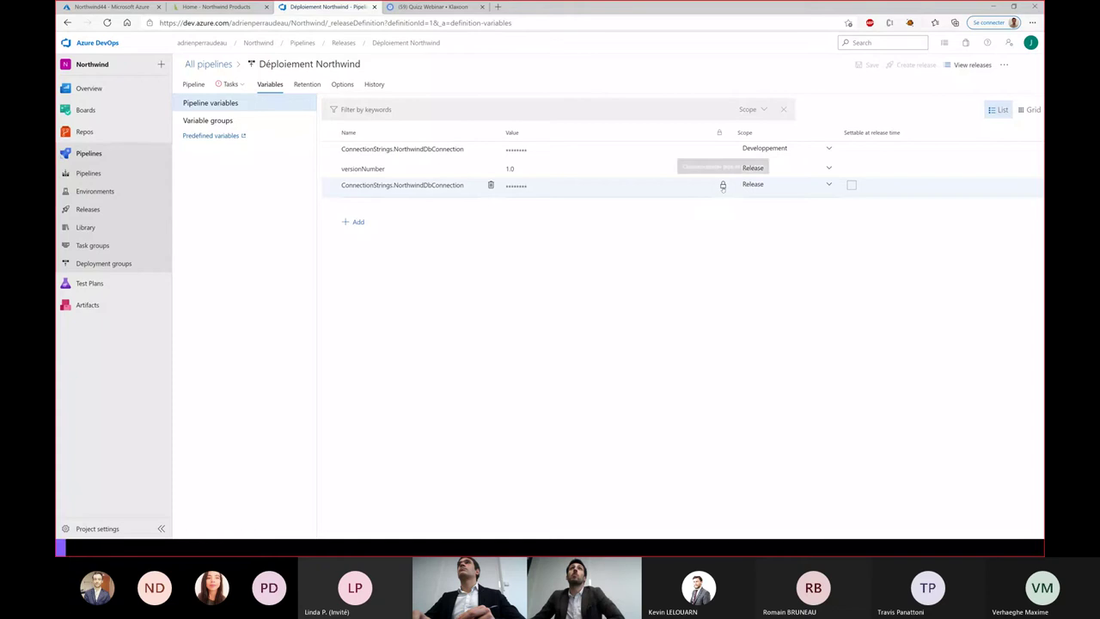
left_click(809, 186)
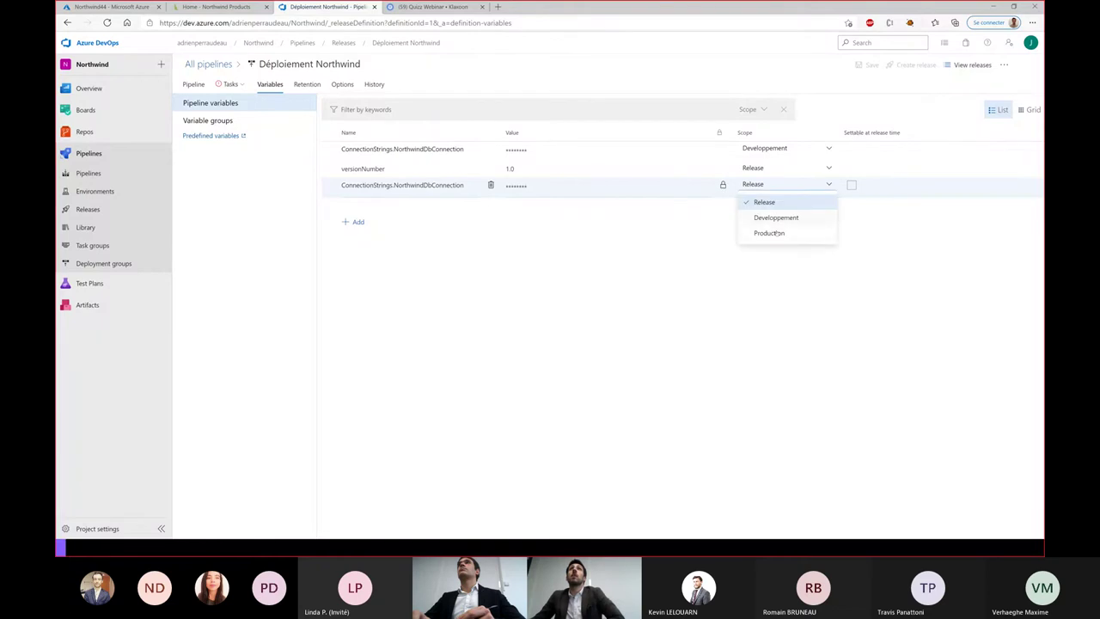
left_click(769, 233)
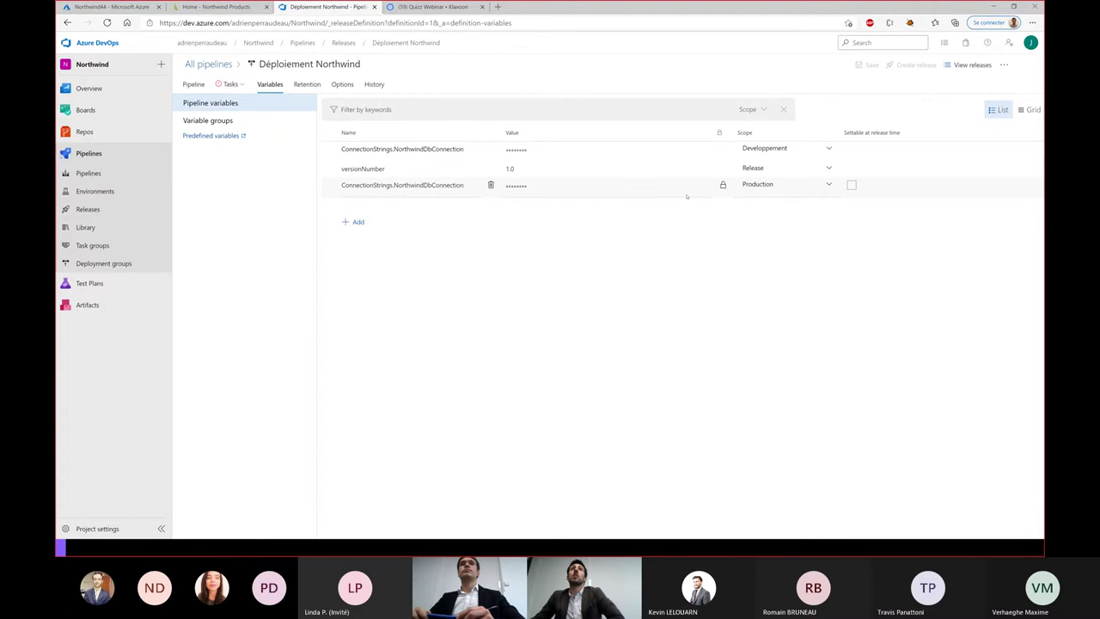
left_click(722, 185)
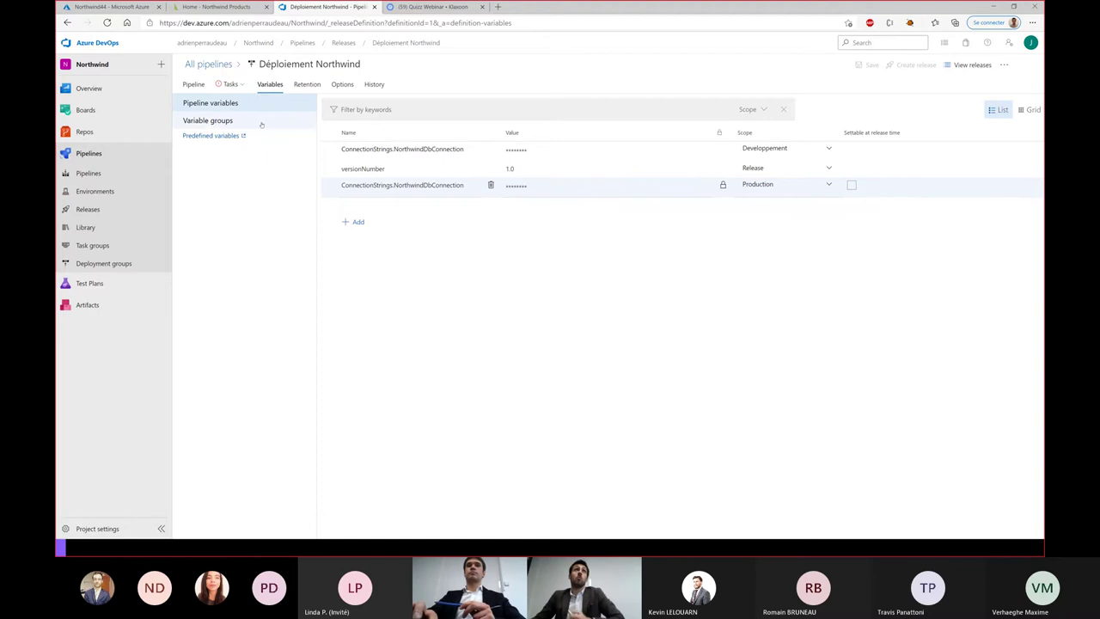
left_click(261, 125)
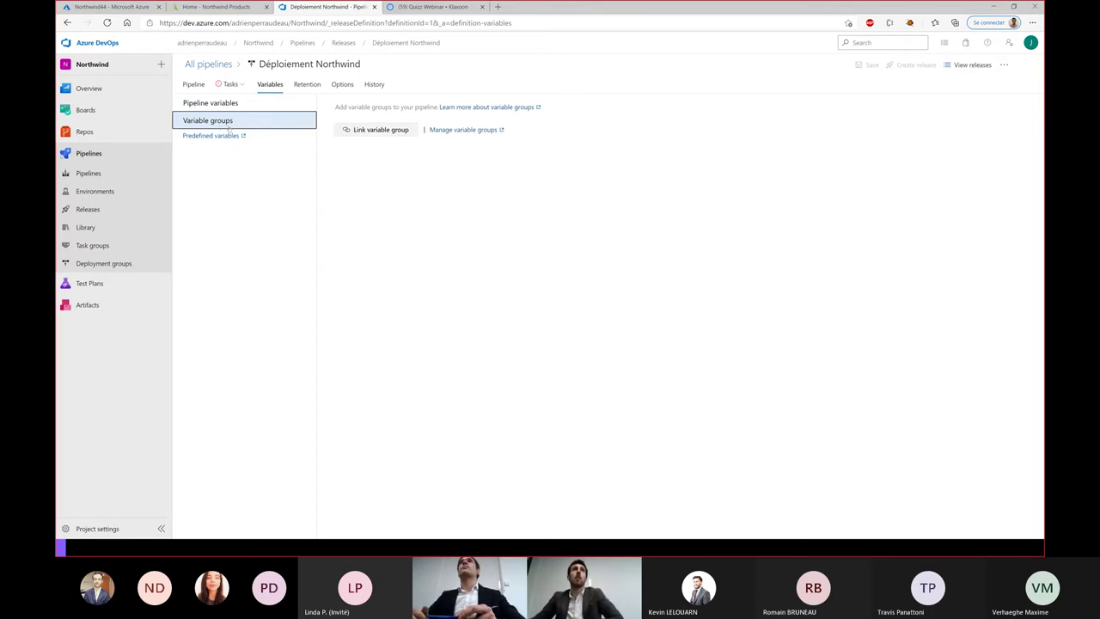
Step: Discard the unsaved release edits and open the 'Updated Index.cshtml #140' Northwind-CI run
left_click(94, 174)
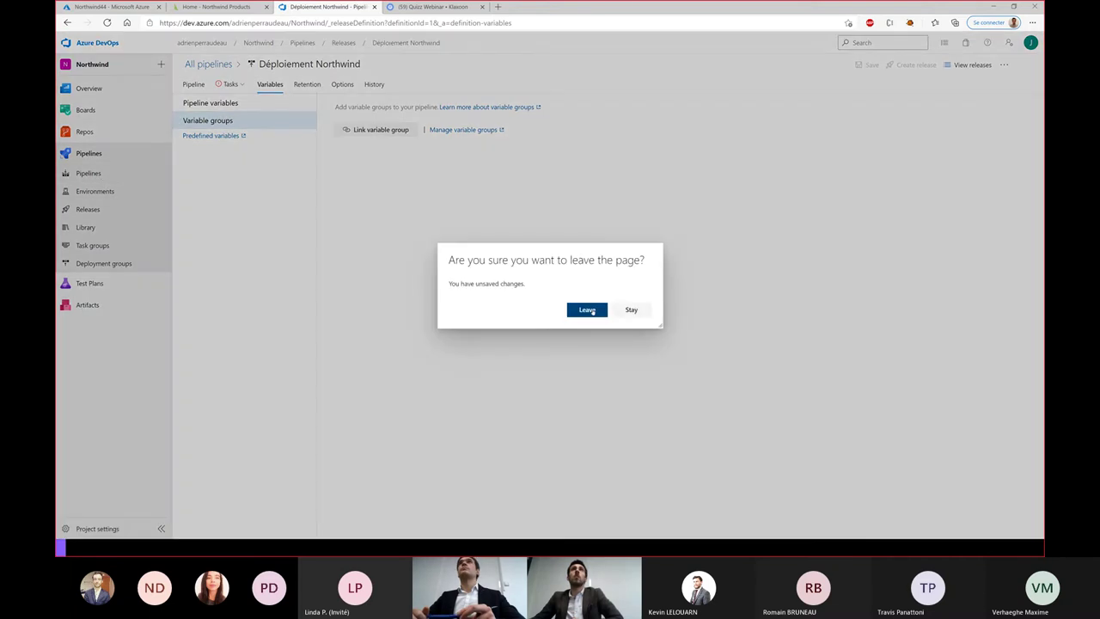
left_click(587, 310)
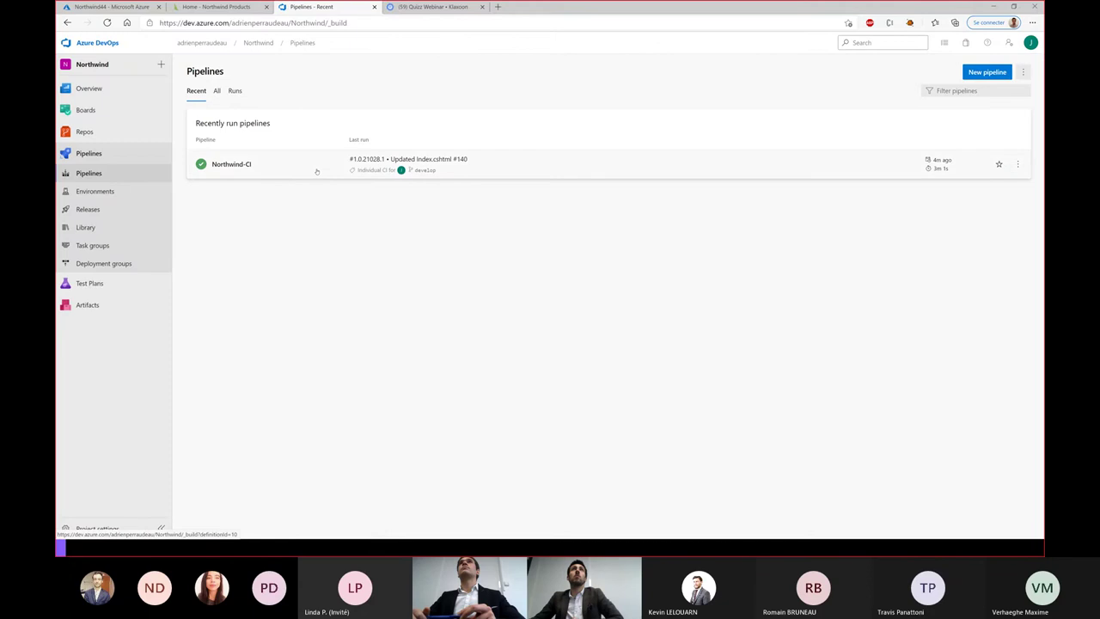
left_click(316, 172)
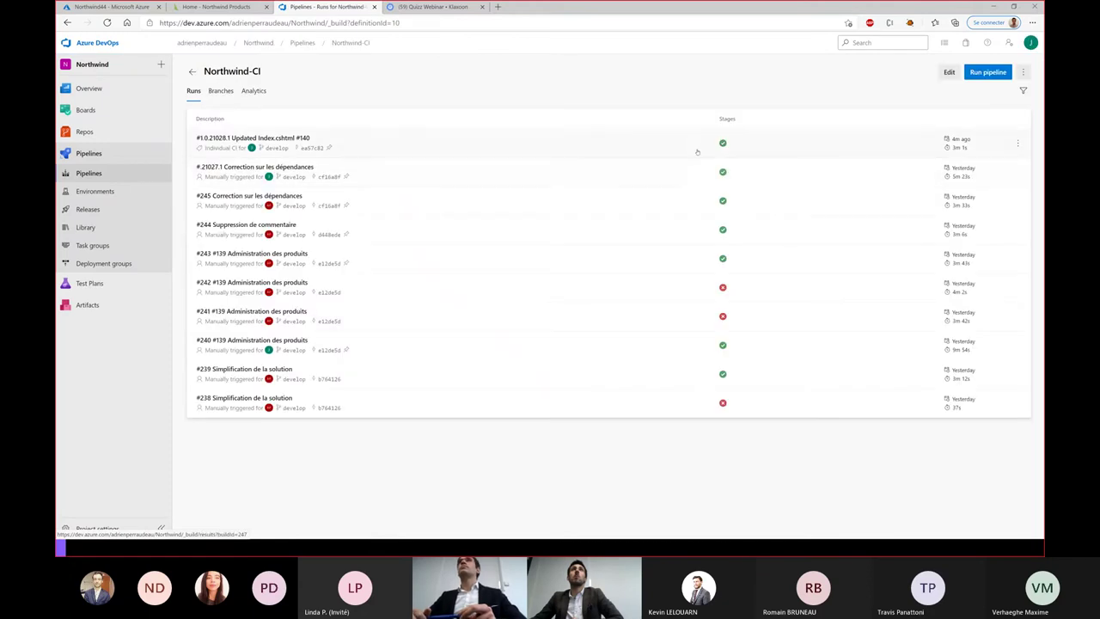
left_click(698, 148)
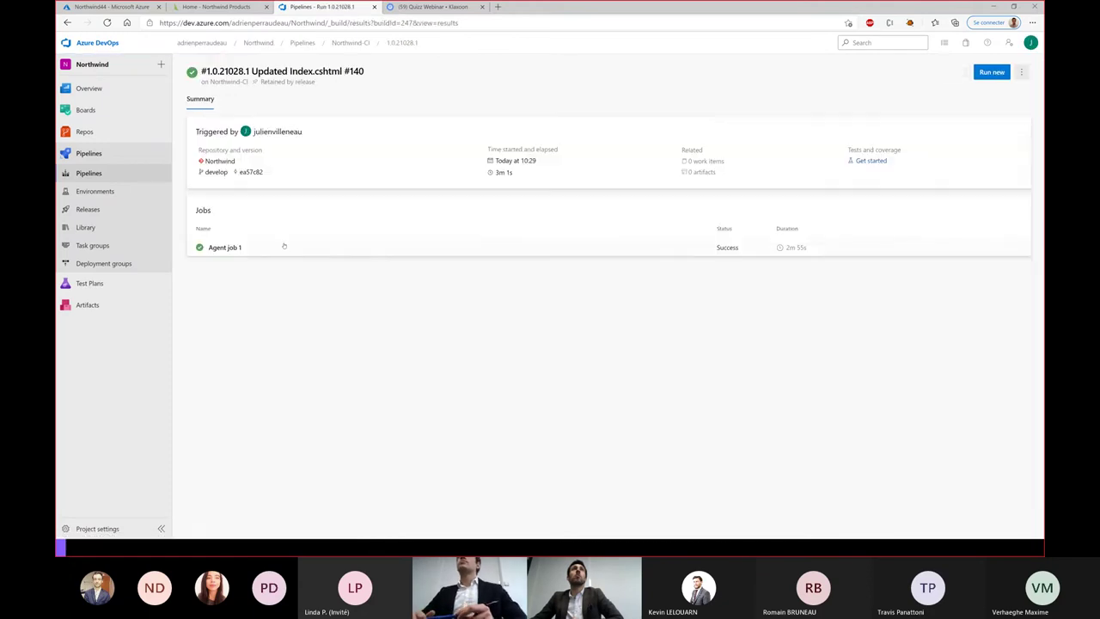
Step: Step through Agent job 1's SDK setup, restore, build, publish, artifact and checkout logs
left_click(370, 247)
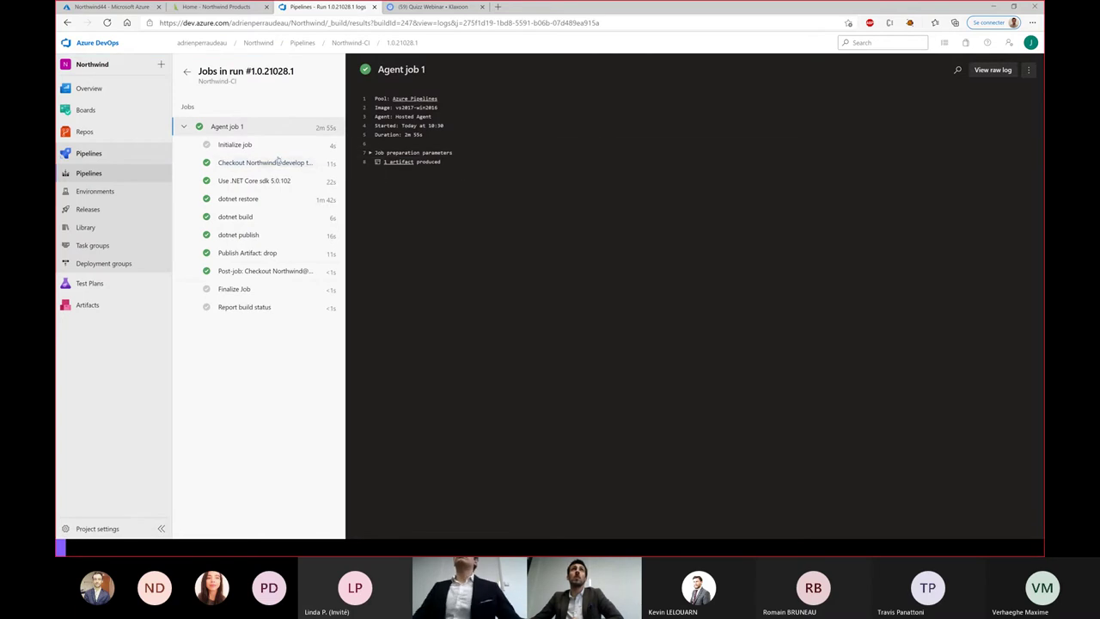
left_click(248, 182)
left_click(247, 201)
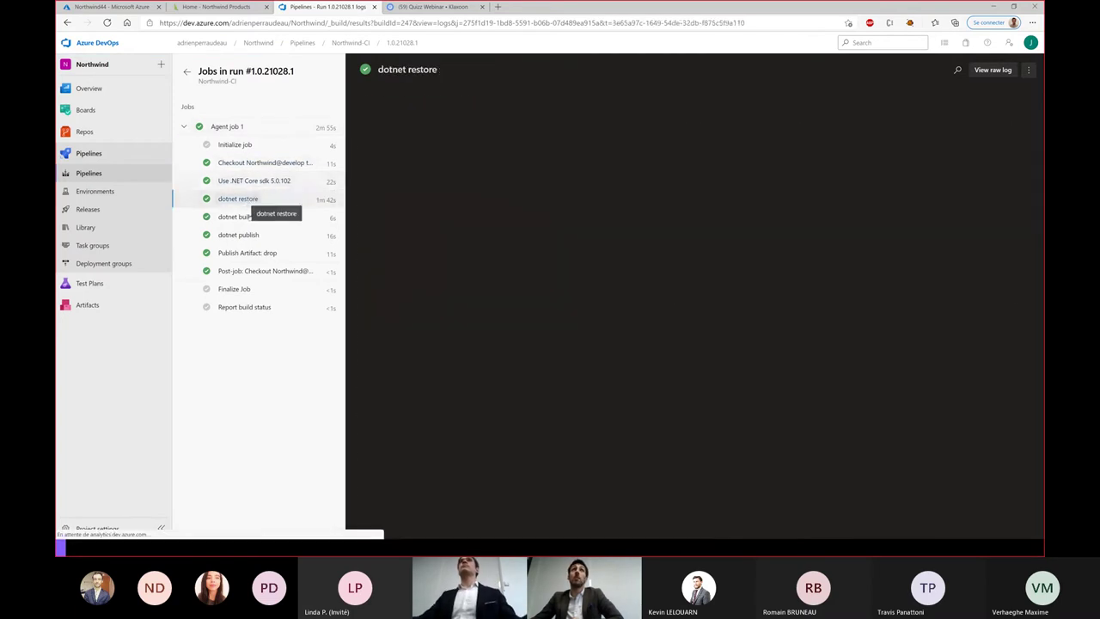
left_click(243, 218)
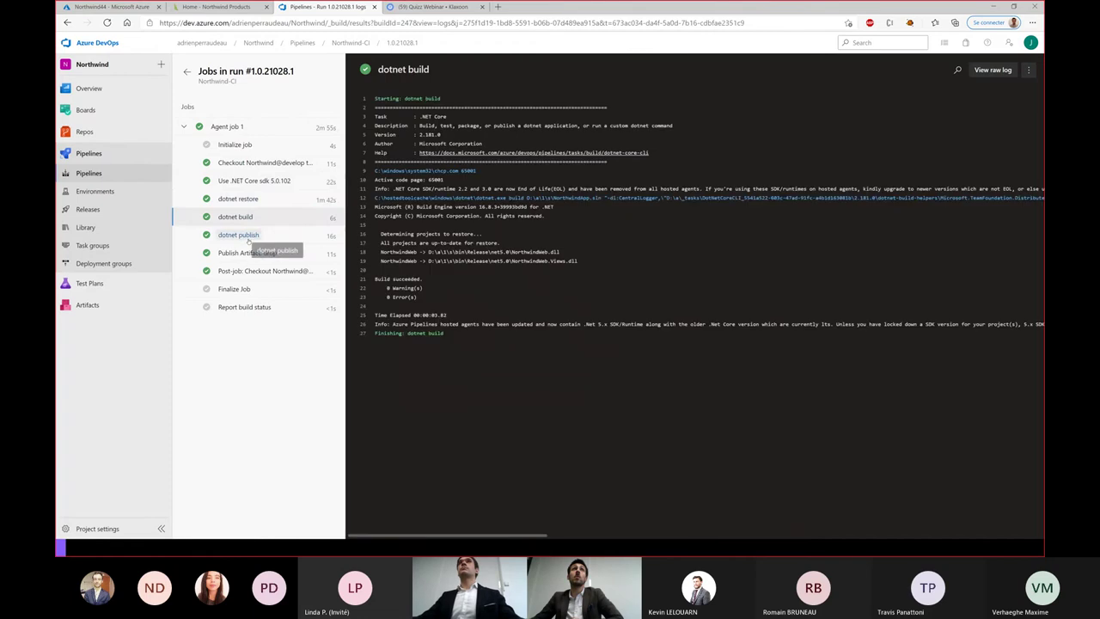
left_click(248, 236)
left_click(247, 255)
left_click(258, 271)
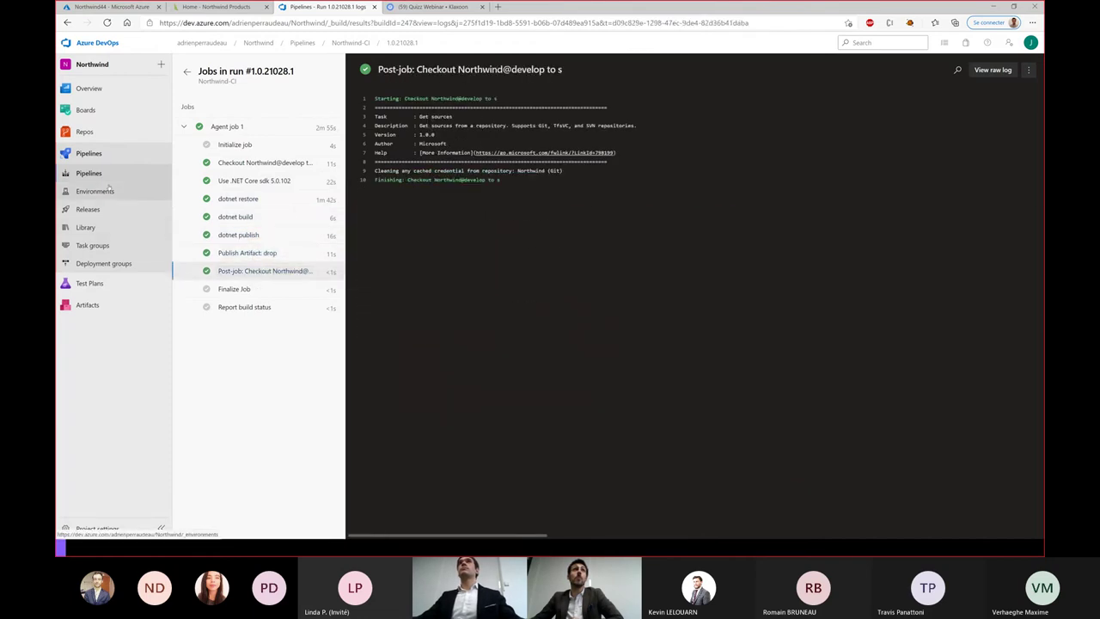
left_click(98, 212)
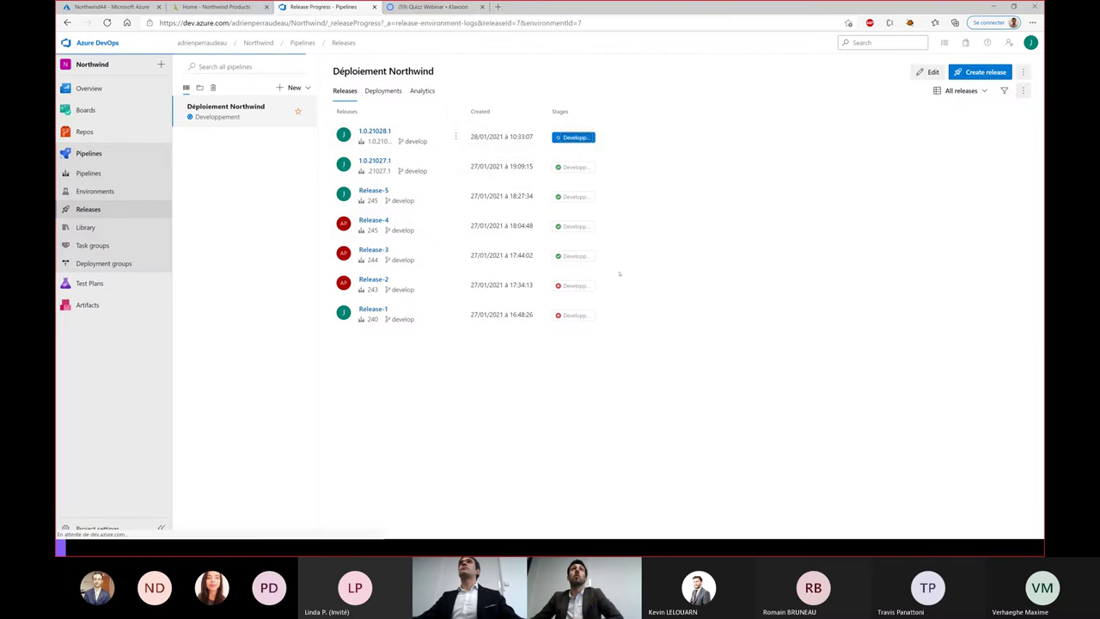
Step: Watch release 1.0.21028.1's Developpement deployment log, then view the live site still showing FRSH PRODUCTS
left_click(573, 137)
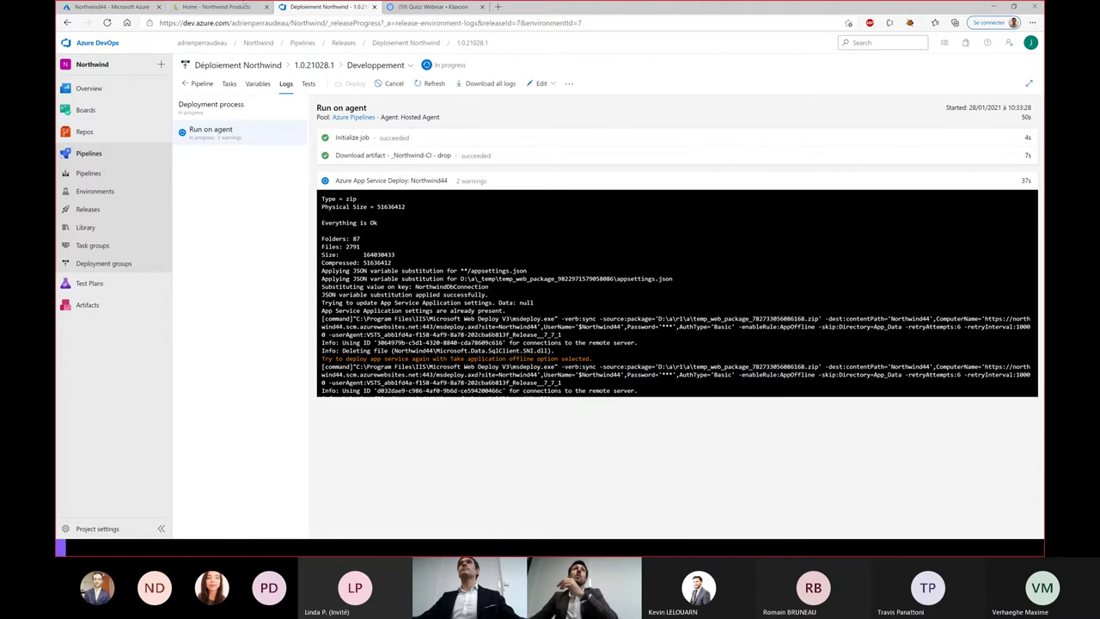
left_click(226, 7)
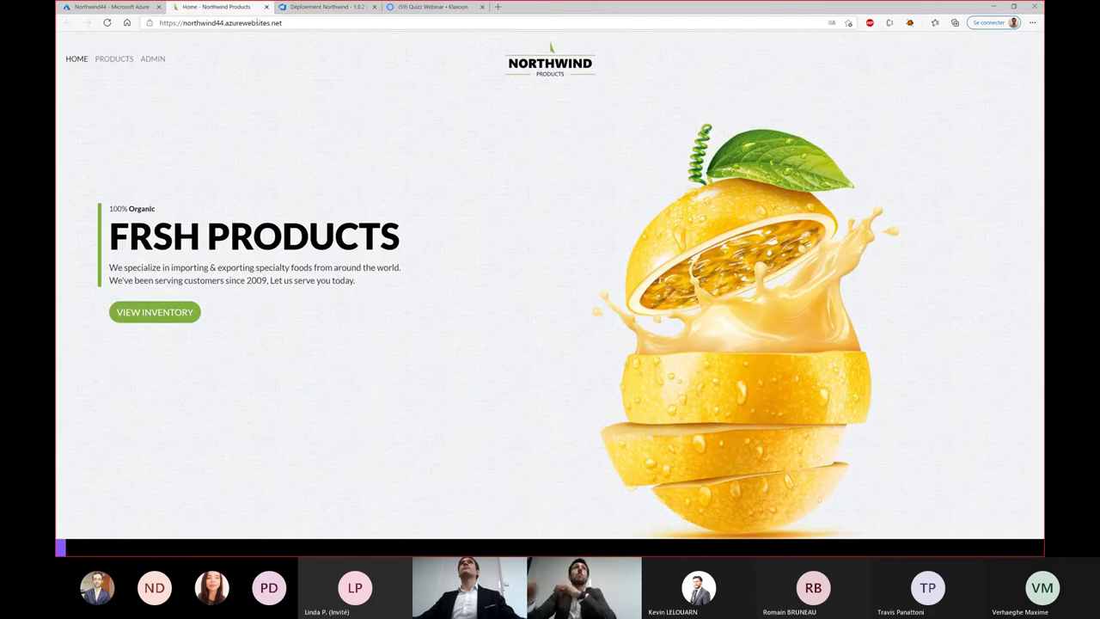
Step: Reload the live Northwind site, now a blank Site Under Construction page, and return to the release log
key("F5")
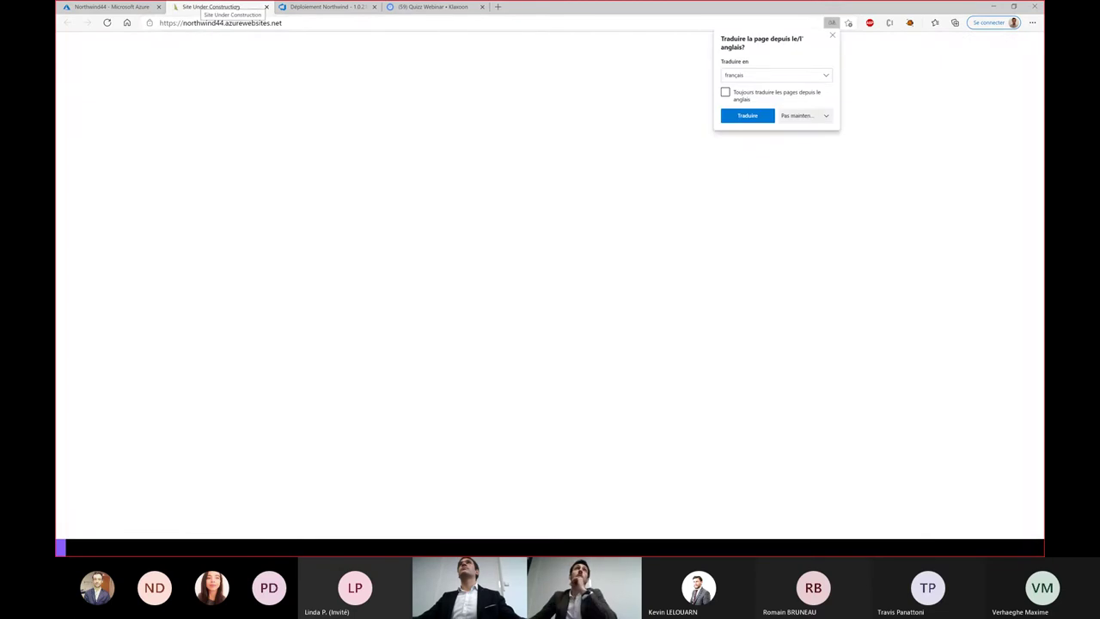
left_click(832, 35)
left_click(388, 22)
key("Return")
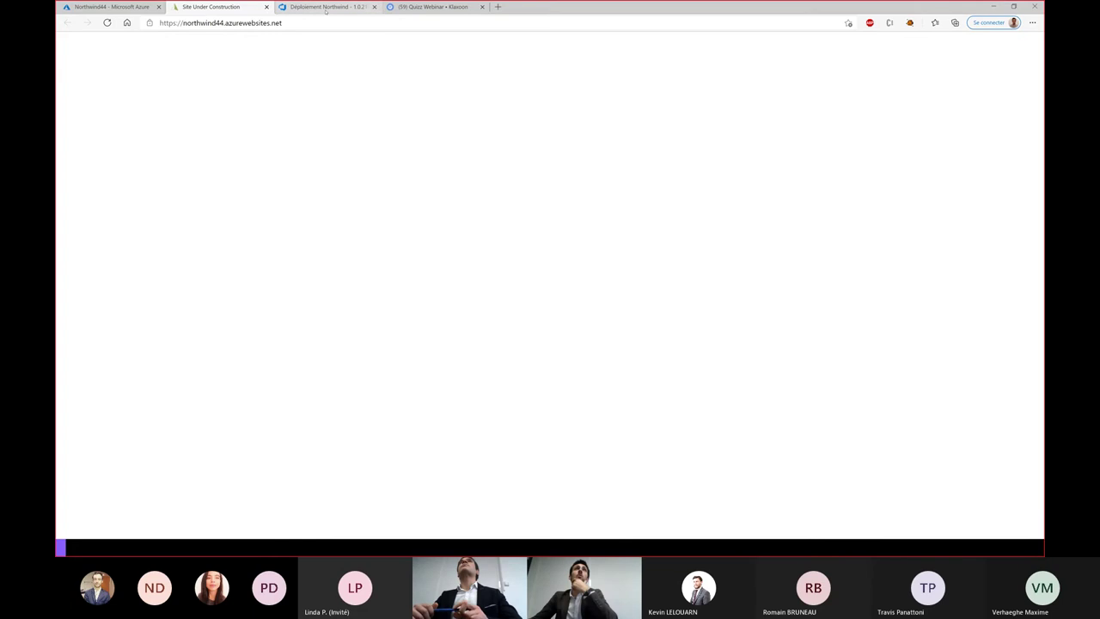
left_click(326, 9)
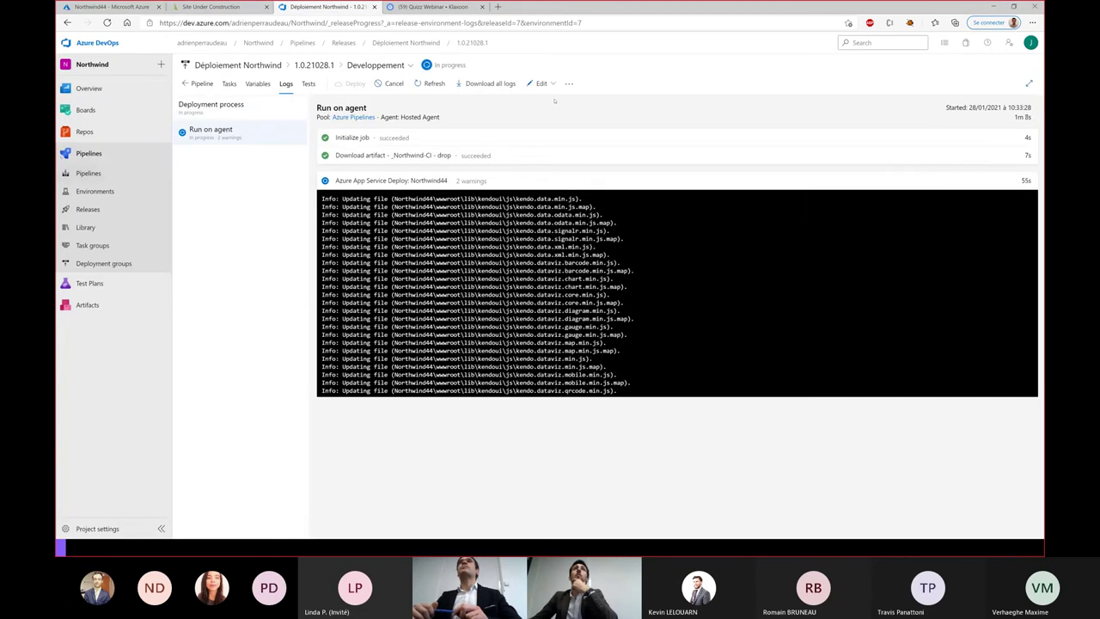
Step: Check that Take App Offline is enabled in the Developpement App Service Deploy task's additional options
left_click(539, 83)
left_click(541, 101)
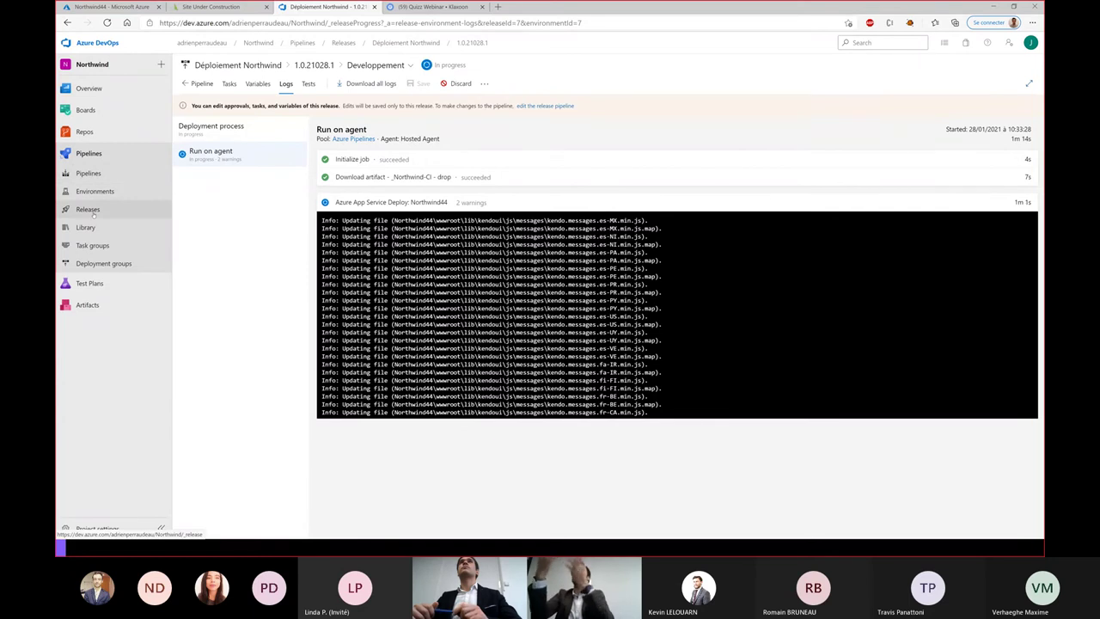
left_click(89, 210)
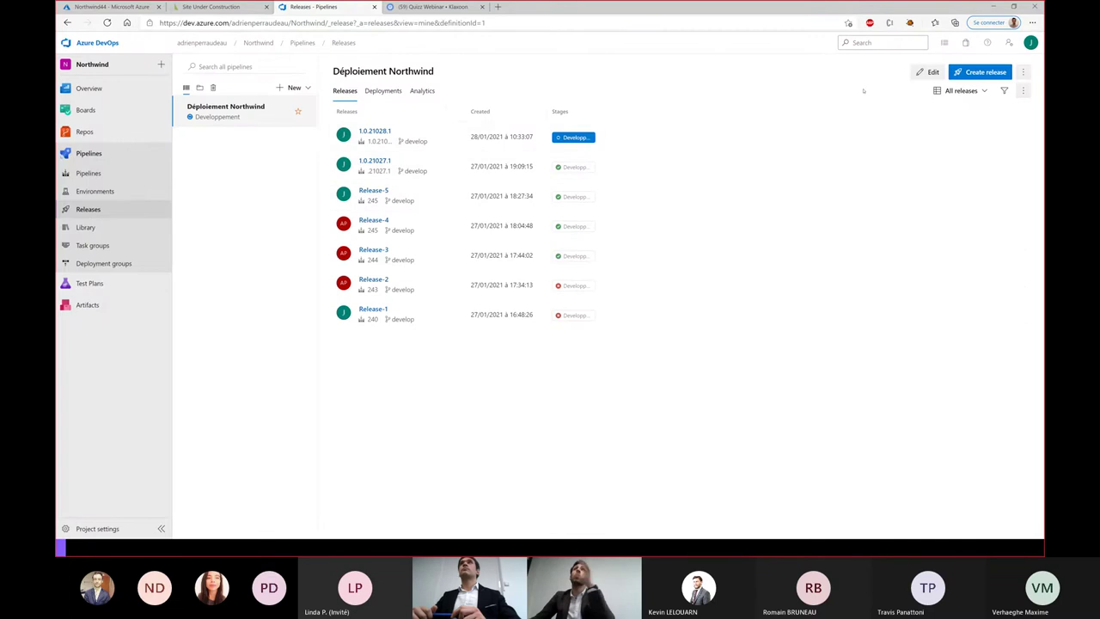
left_click(928, 72)
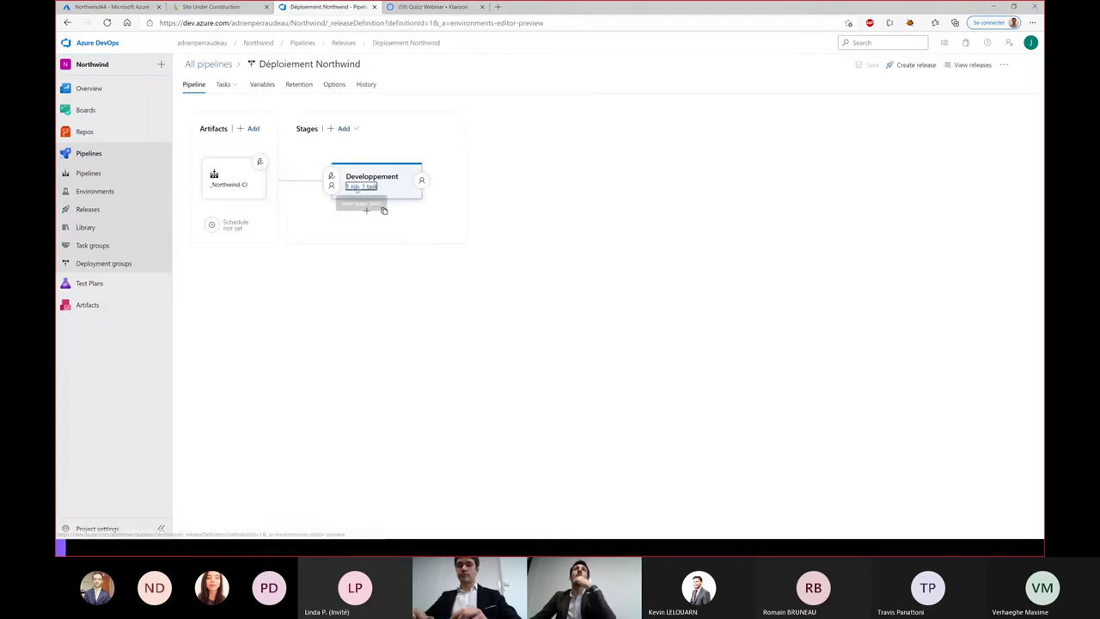
left_click(358, 188)
left_click(345, 166)
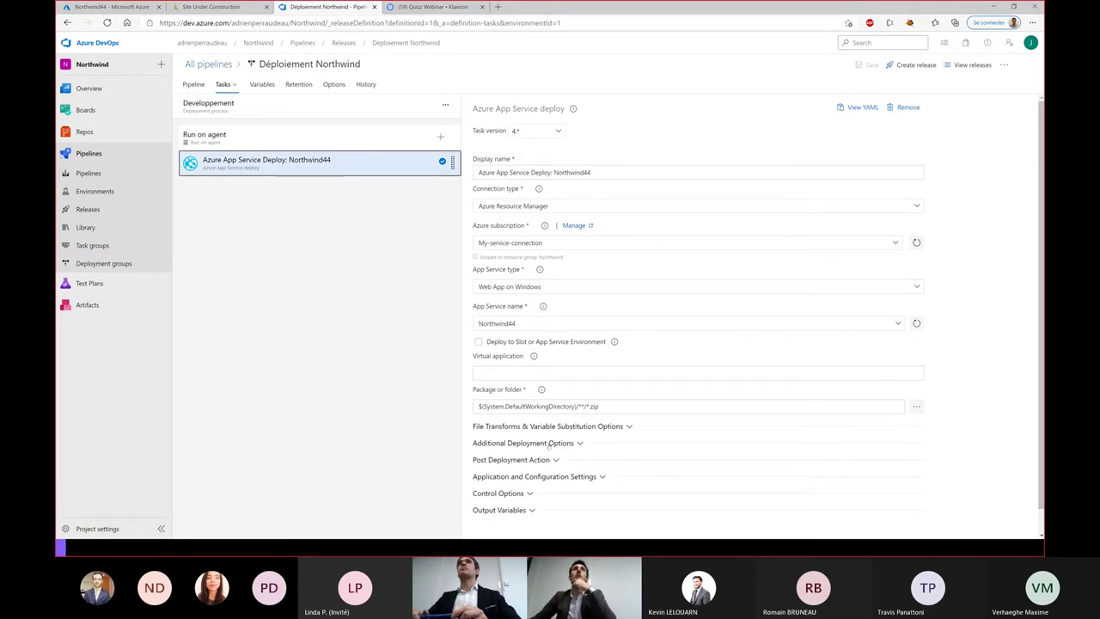
left_click(548, 444)
scroll(549, 443, "down", 3)
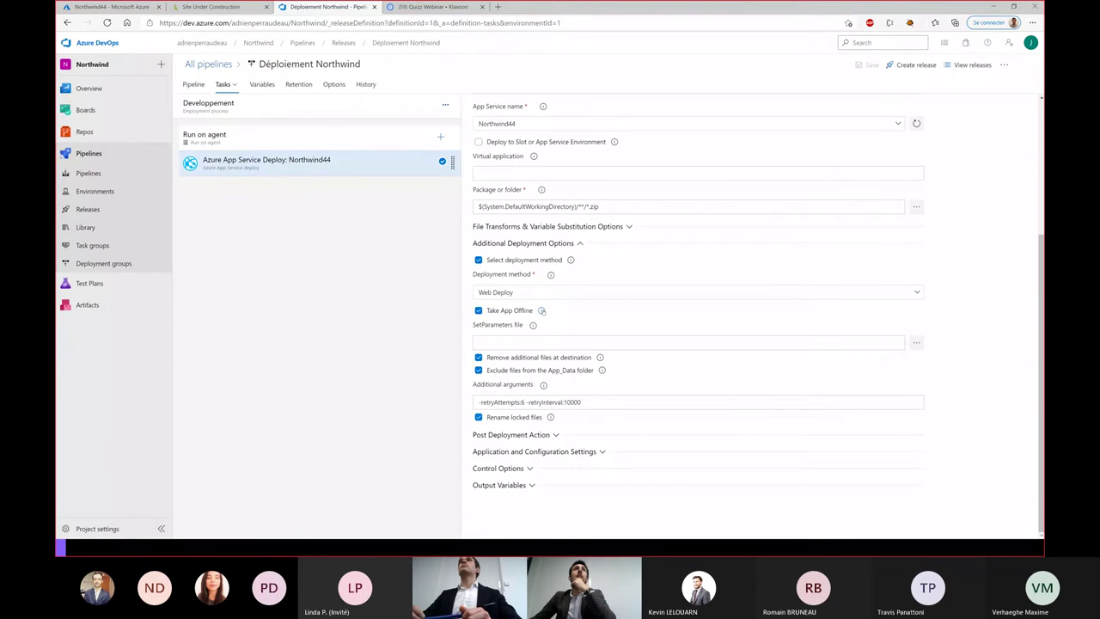
mouse_move(541, 311)
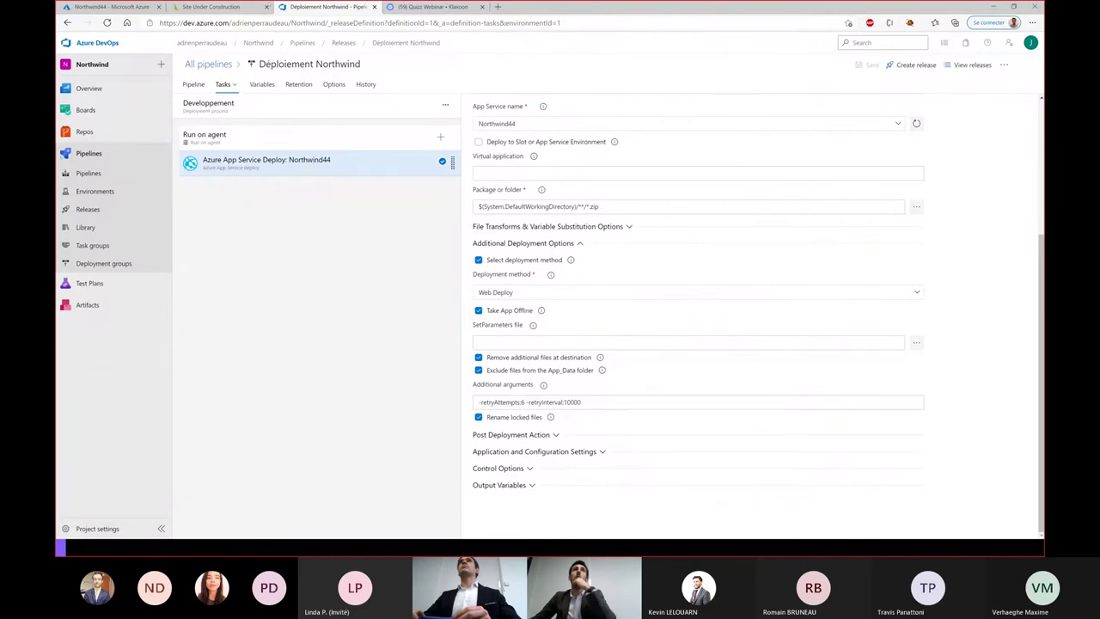
key("ctrl+1")
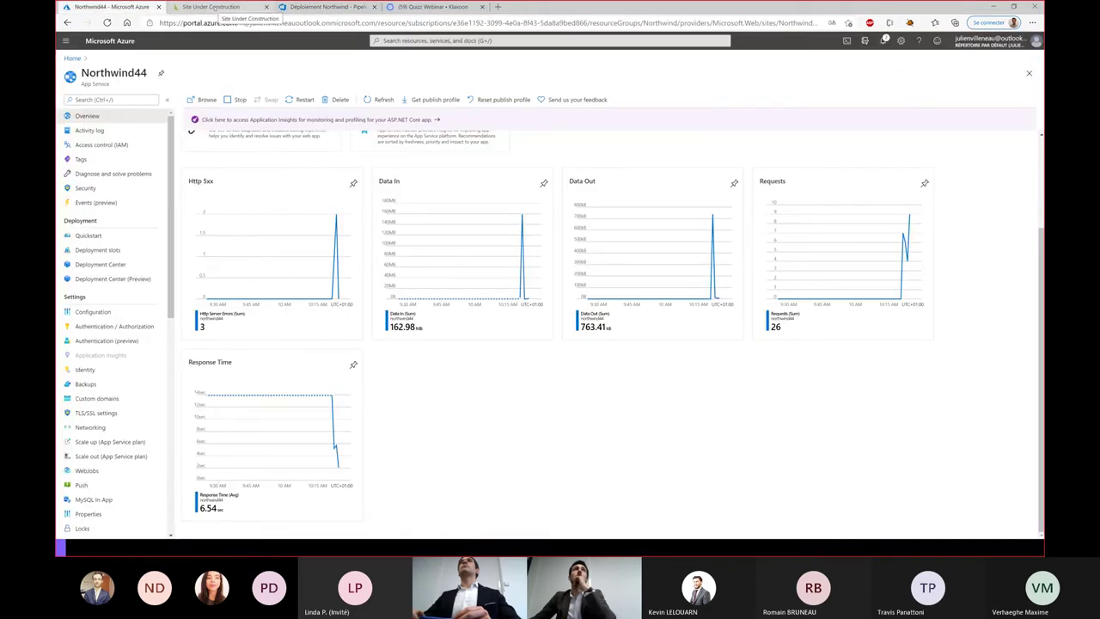
Step: Check in Releases that the Developpement stage deployment succeeded
key("ctrl+2")
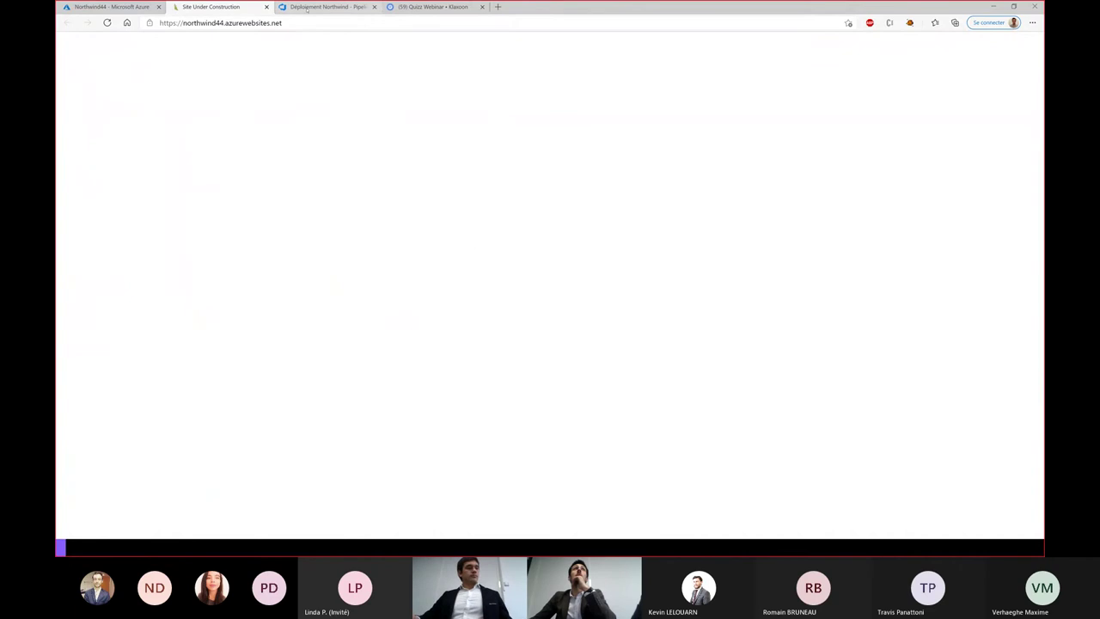
key("ctrl+3")
left_click(99, 213)
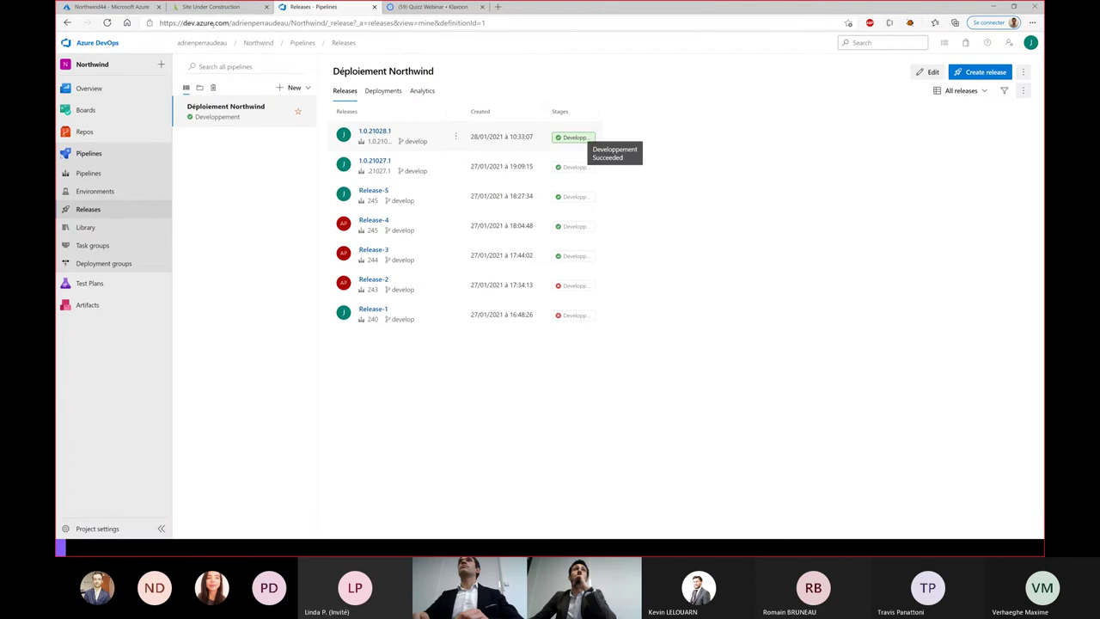
Step: Reload the live Northwind site so it shows FRESH PRODUCTS EN LIVE
key("ctrl+2")
left_click(276, 23)
key("Return")
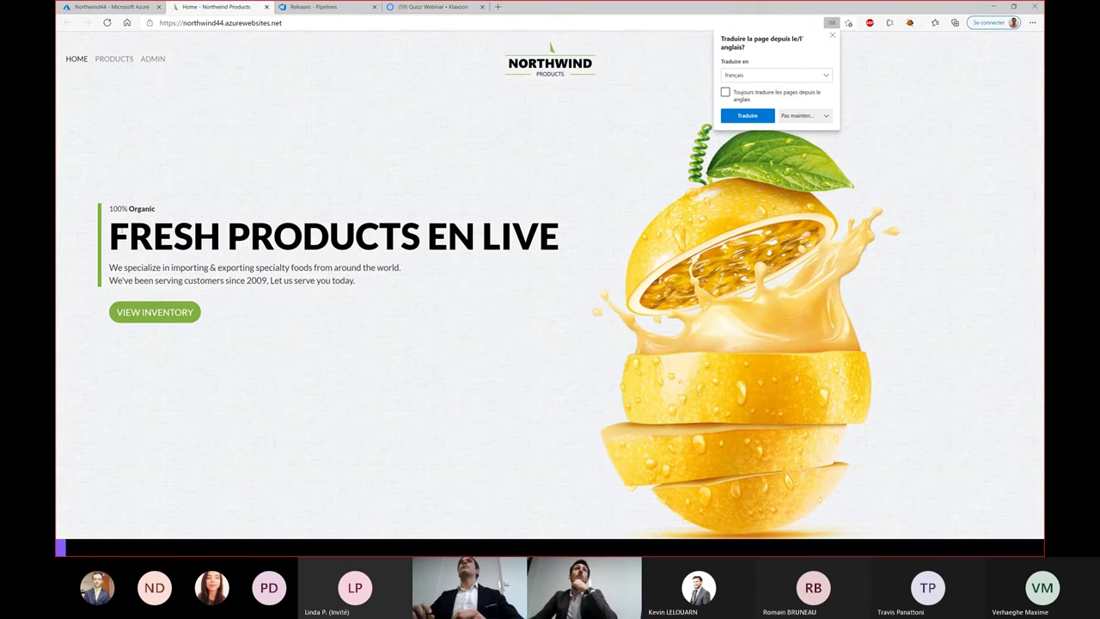
Step: Inspect the FRESH PRODUCTS EN LIVE heading and the Products page, then go back to Releases - Pipelines
left_click_drag(129, 237, 560, 237)
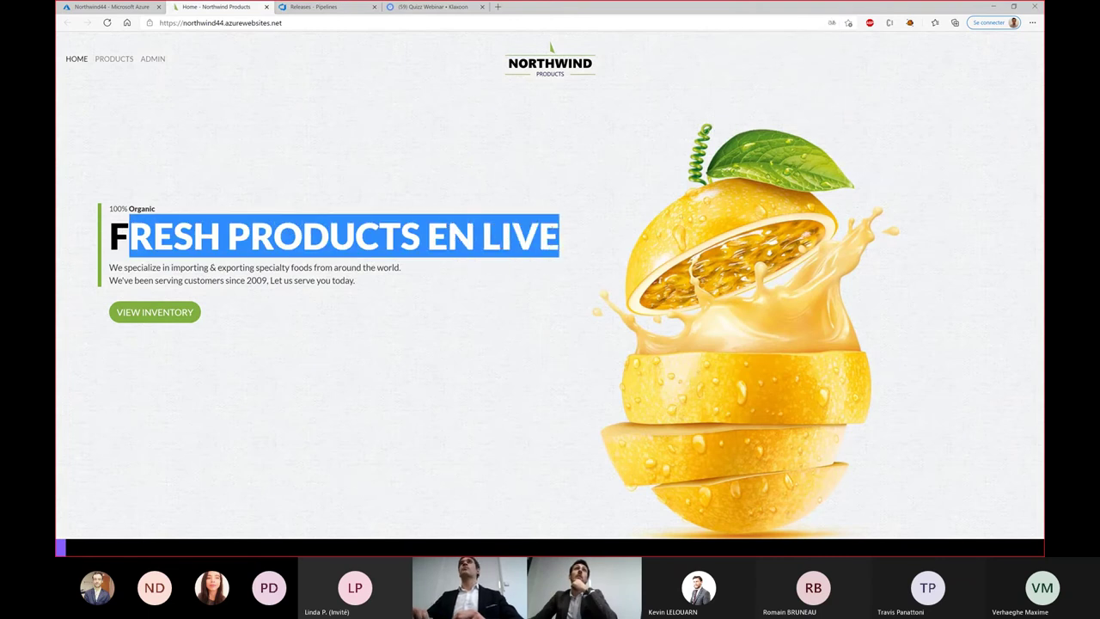
left_click(484, 237)
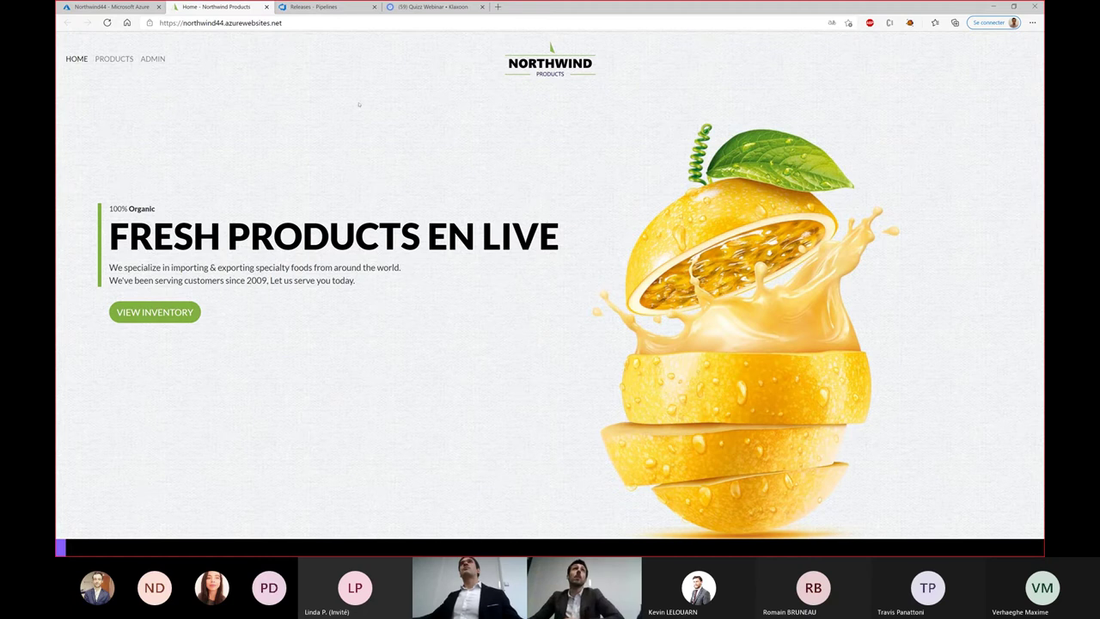
left_click(108, 59)
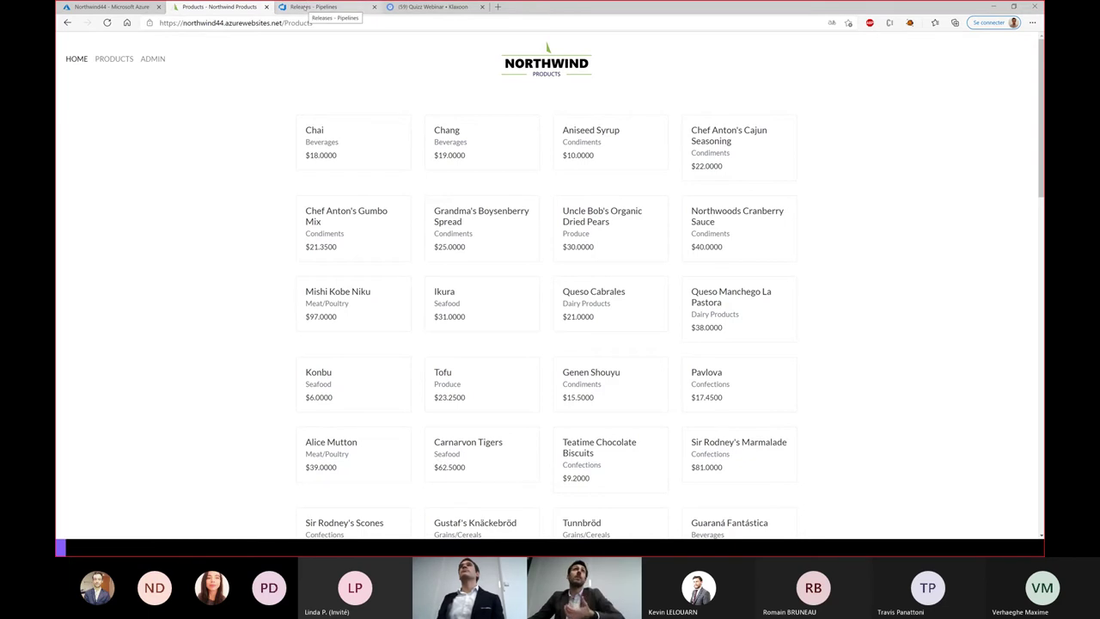
left_click(307, 7)
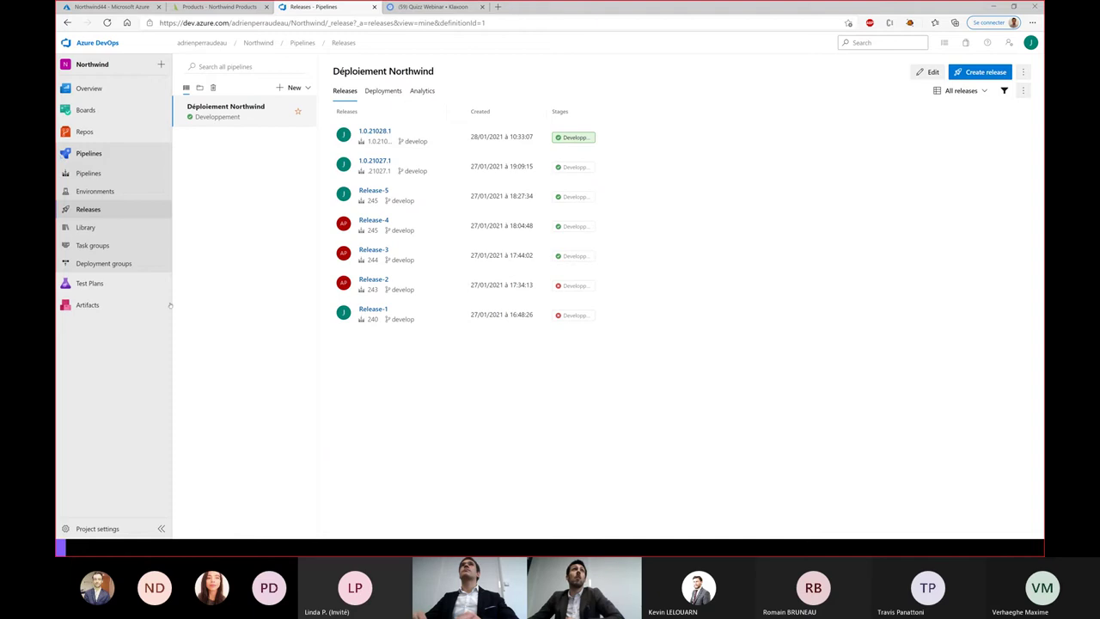
Step: View the empty Artifacts page and expand the Test Plans navigation section
left_click(93, 311)
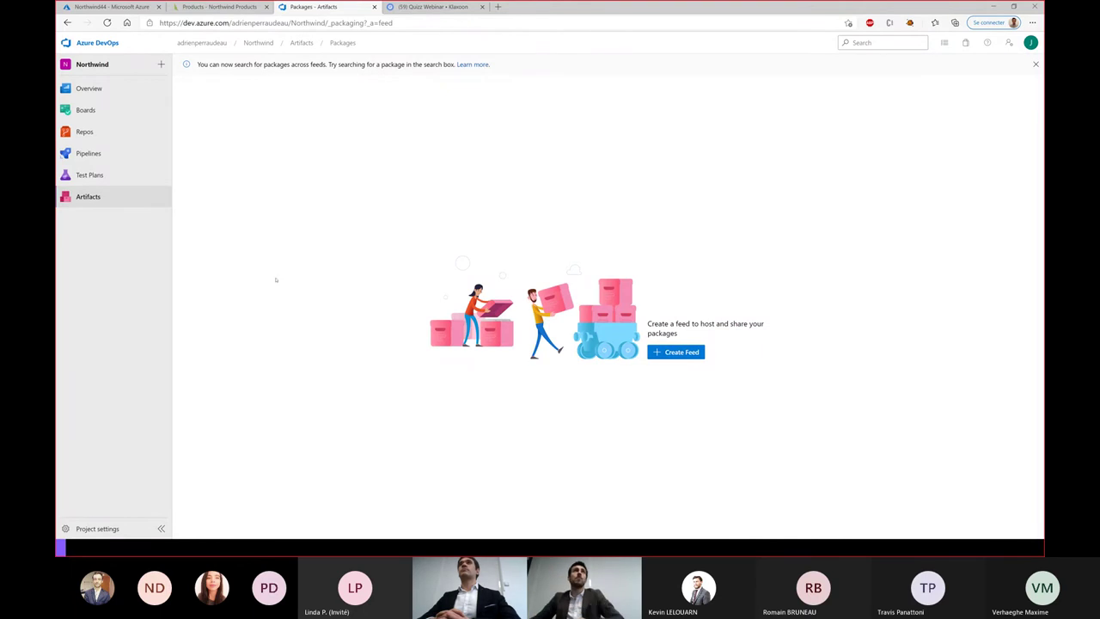
left_click(103, 175)
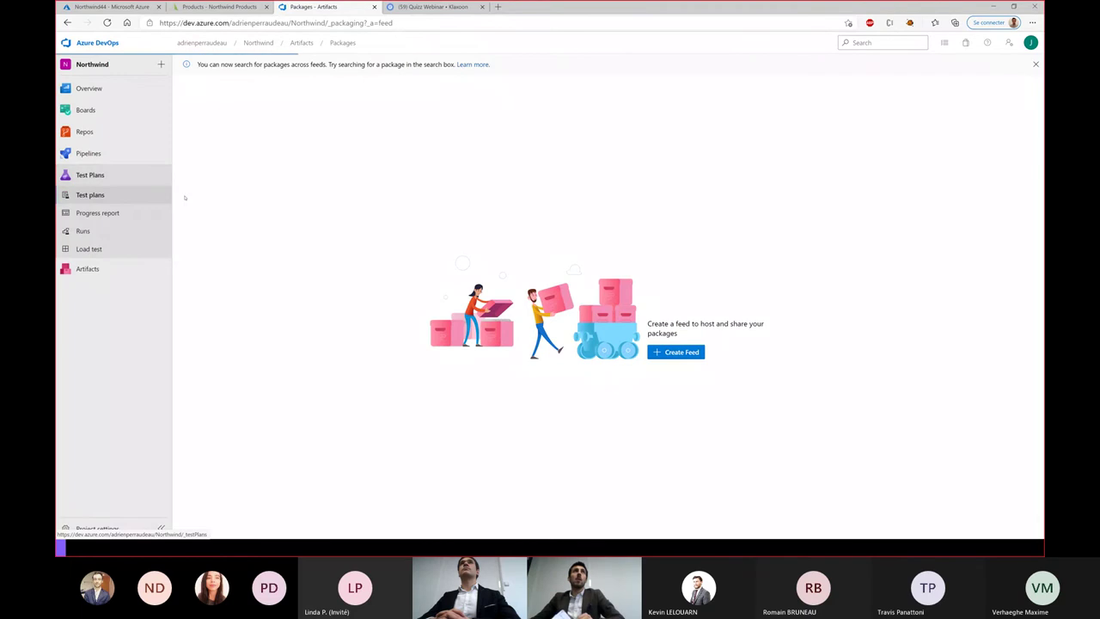